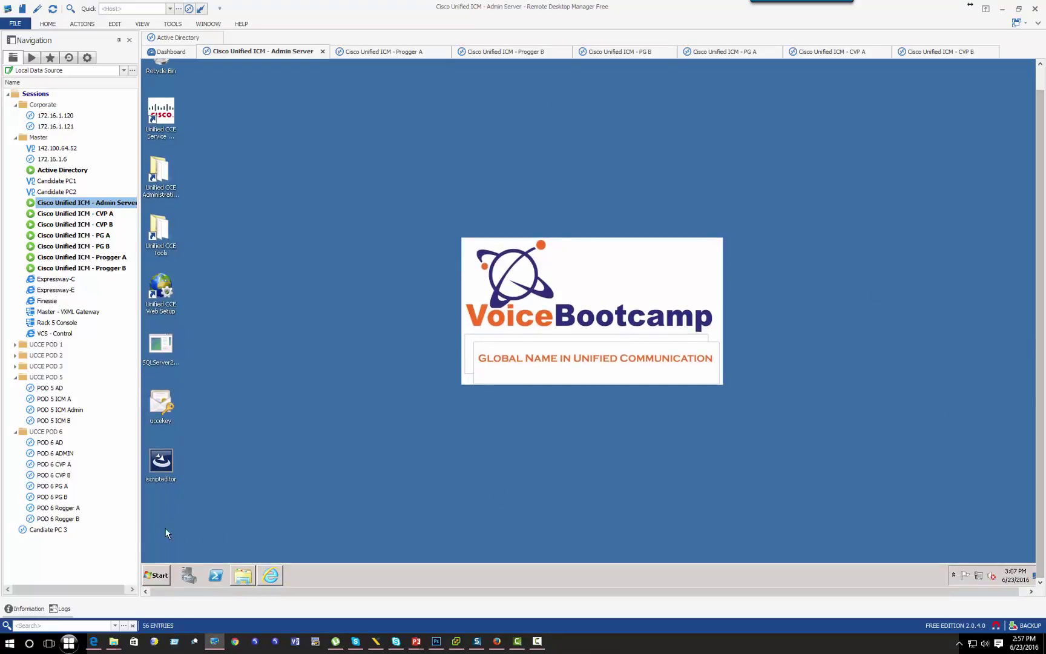
# Step: Launch Configuration Manager from Administration Tools and open the Network Trunk Group Explorer
pyautogui.click(244, 580)
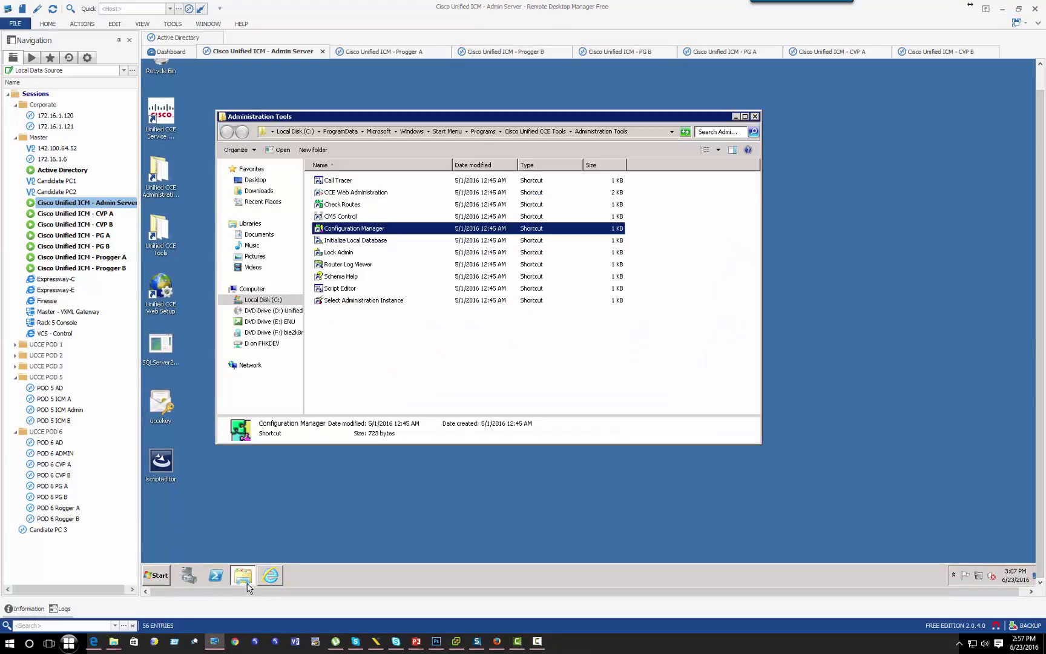
pyautogui.doubleClick(346, 230)
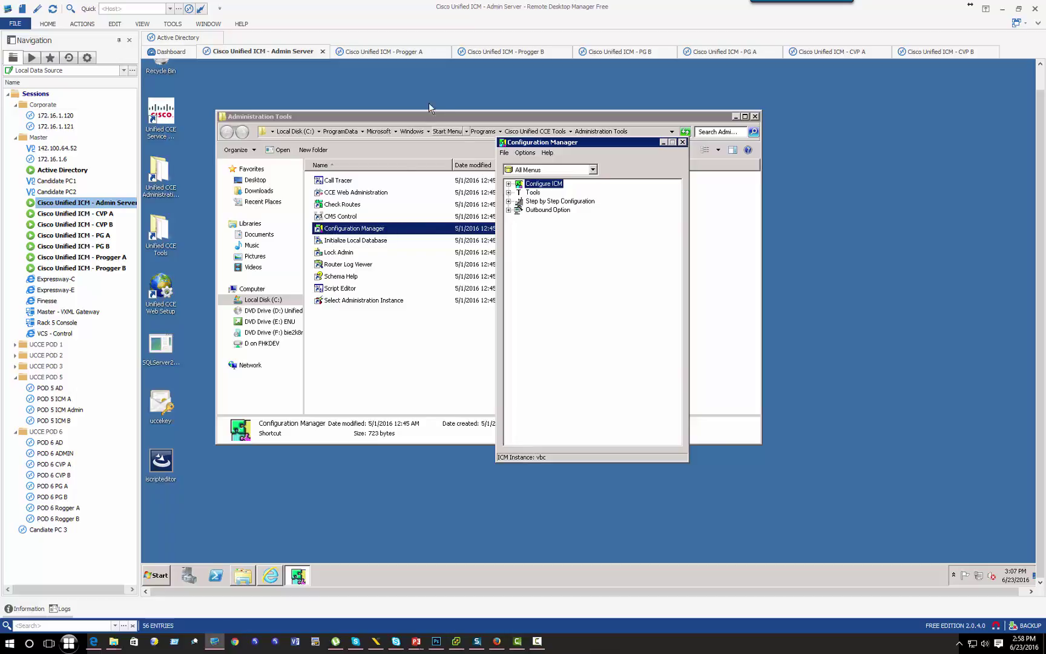
pyautogui.click(508, 193)
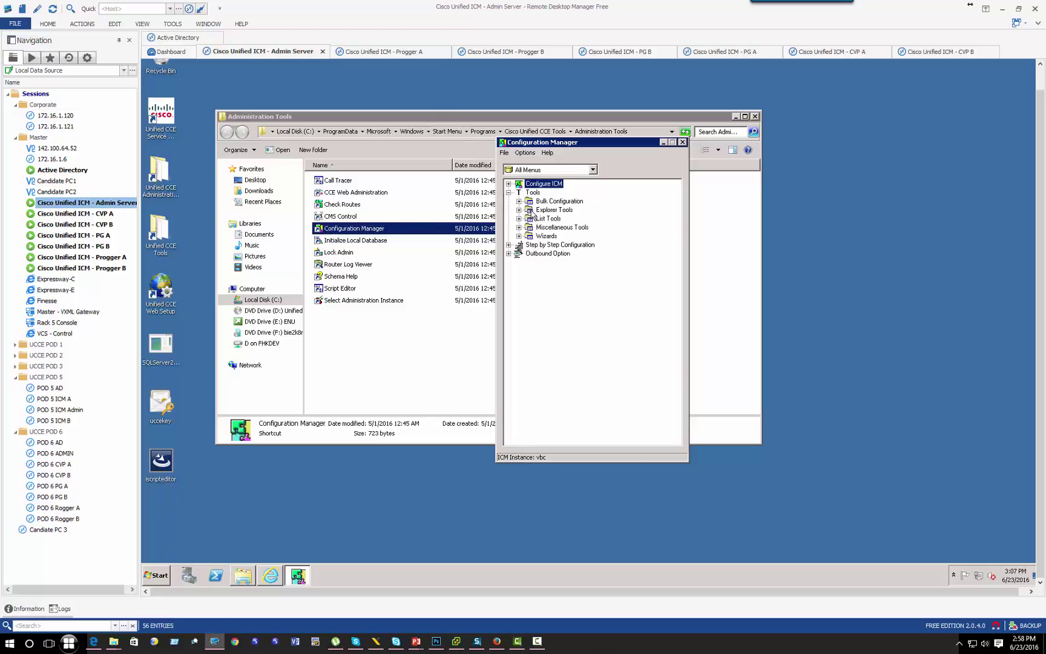
pyautogui.click(519, 210)
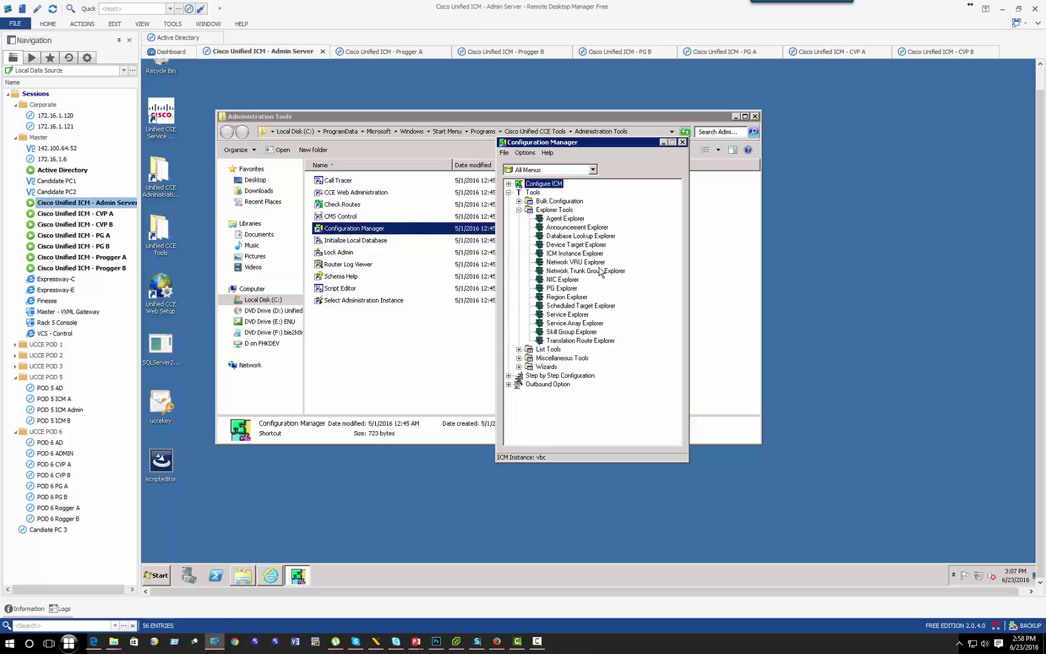
pyautogui.click(575, 272)
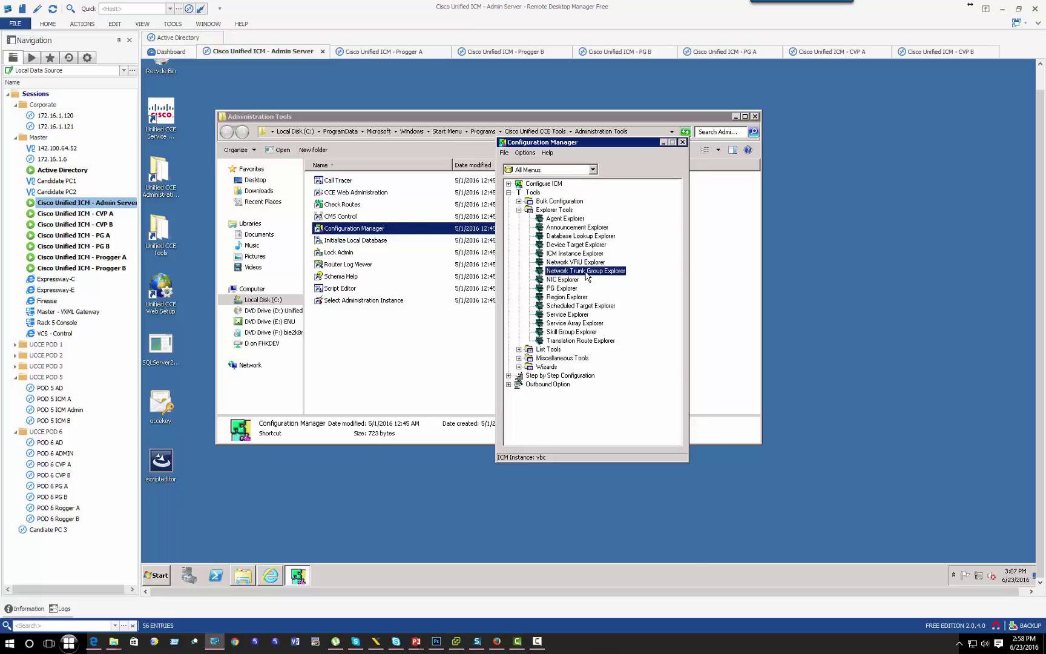
pyautogui.doubleClick(586, 272)
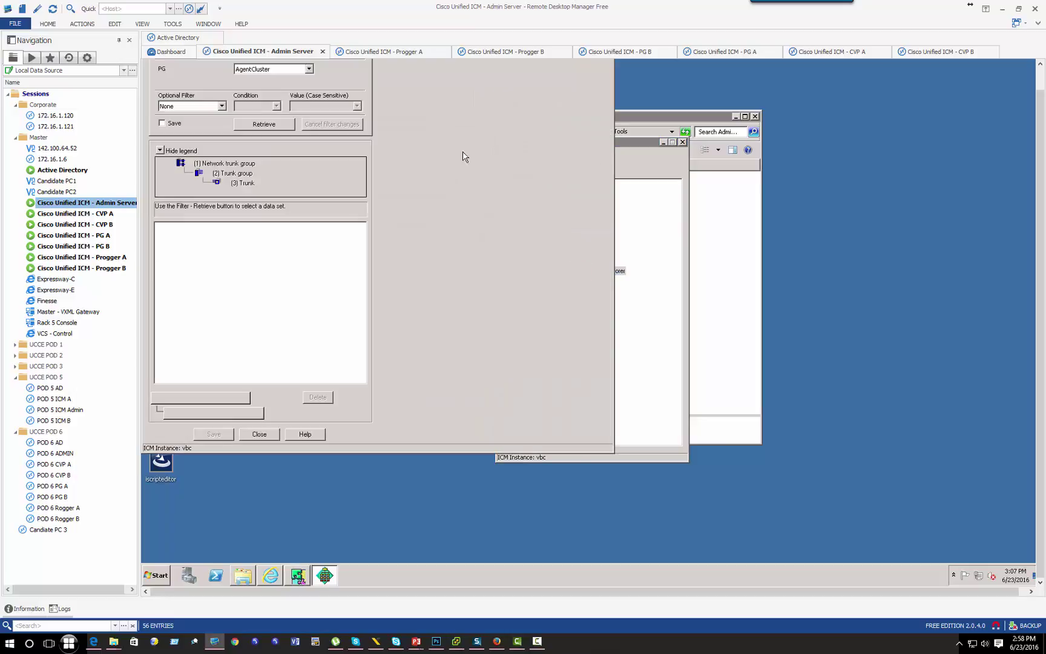
# Step: Filter the network trunk groups to PG PGIPIVR and retrieve them
pyautogui.click(264, 123)
pyautogui.scroll(1, 1035, 259)
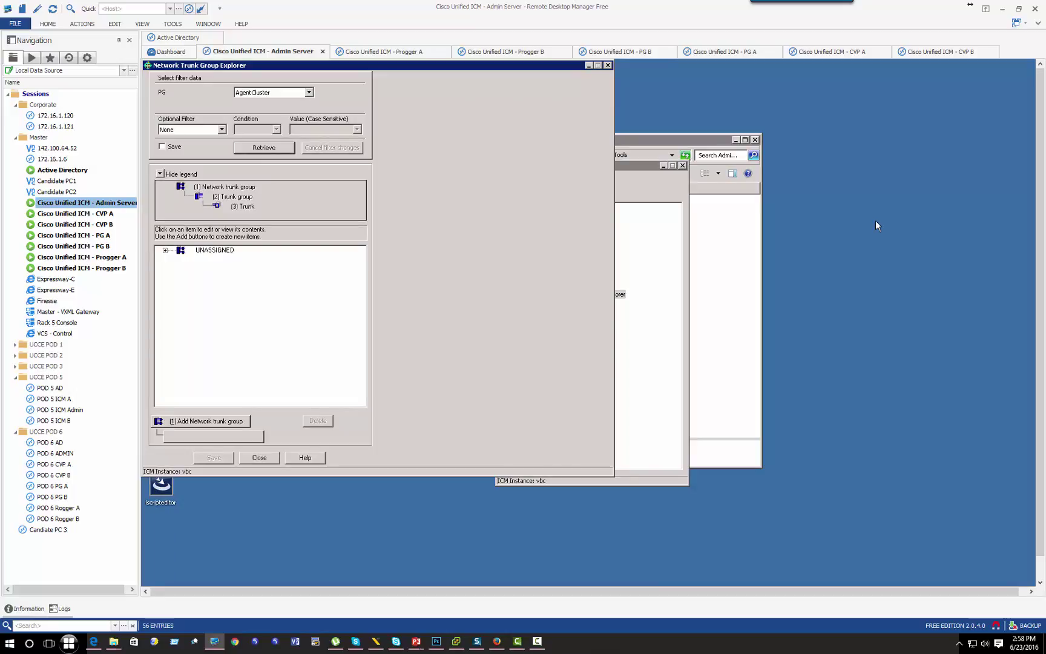
pyautogui.click(309, 93)
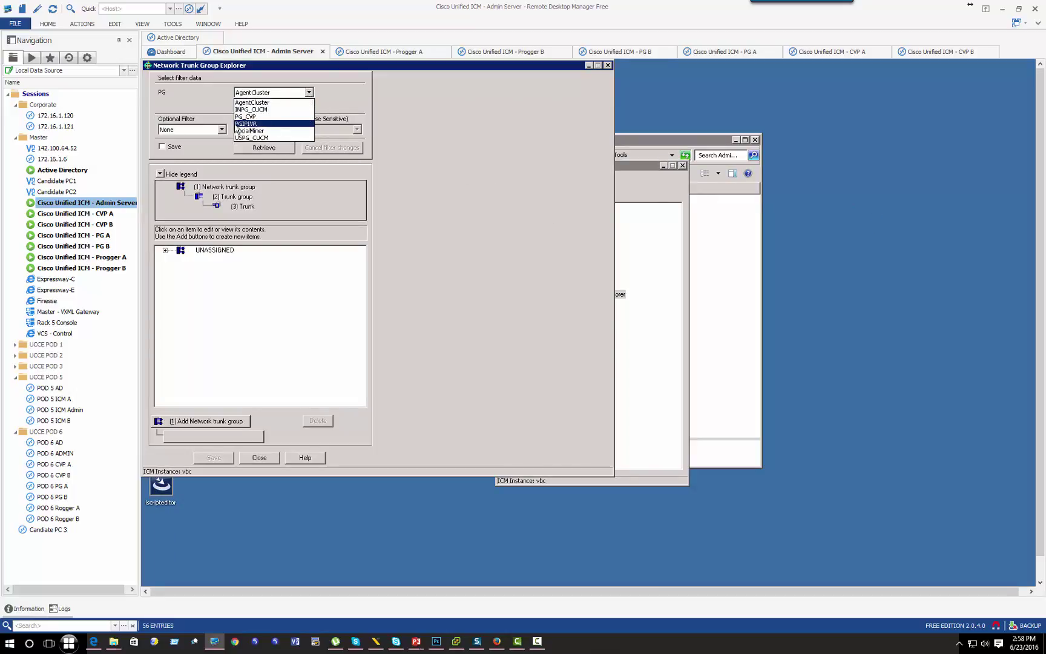
pyautogui.click(243, 124)
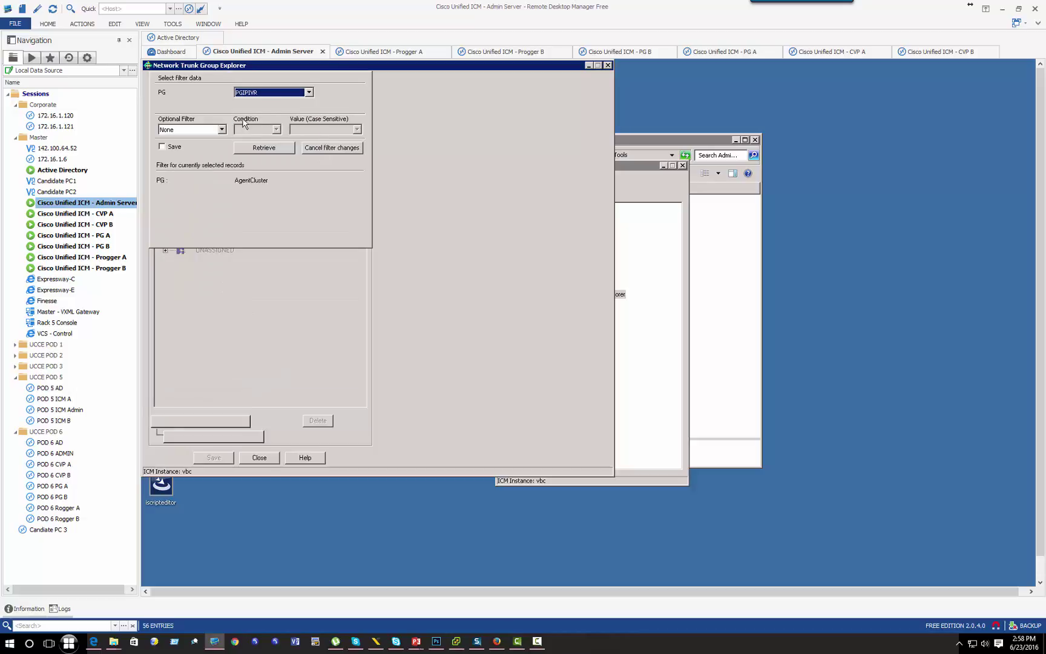
pyautogui.click(264, 149)
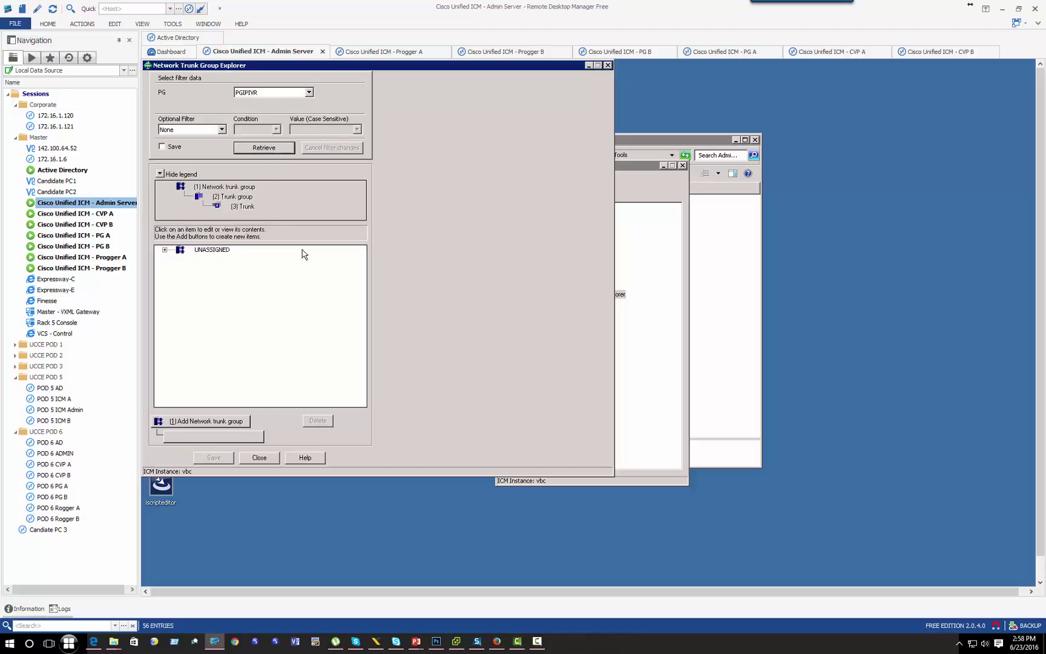
# Step: Add network trunk group TORONTO with a trunk group on peripheral PGIPIVR_1
pyautogui.click(202, 420)
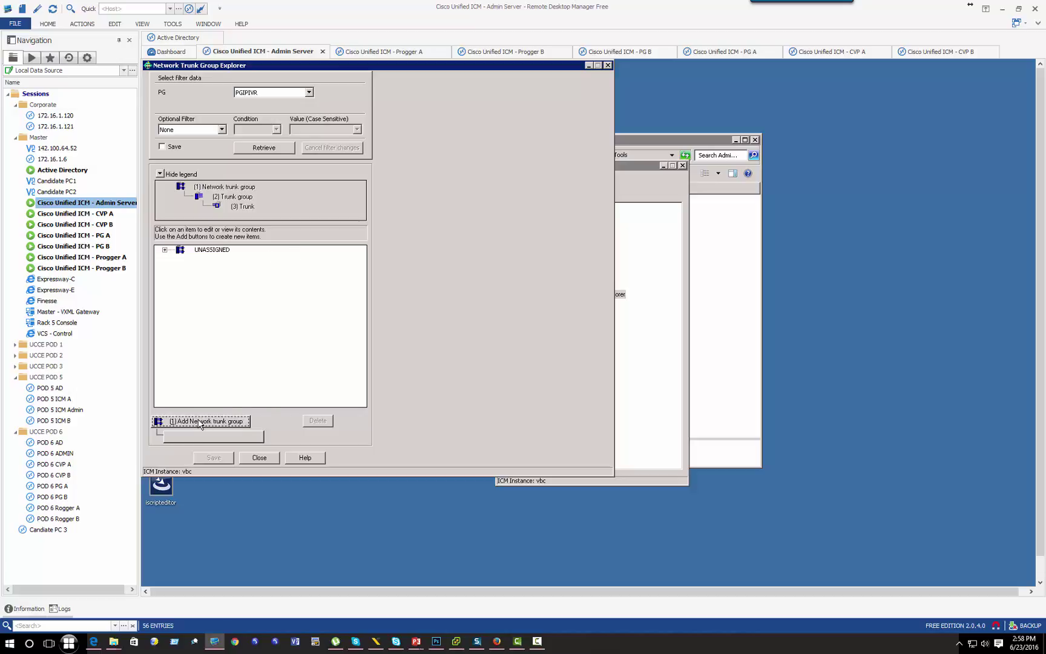
pyautogui.click(474, 101)
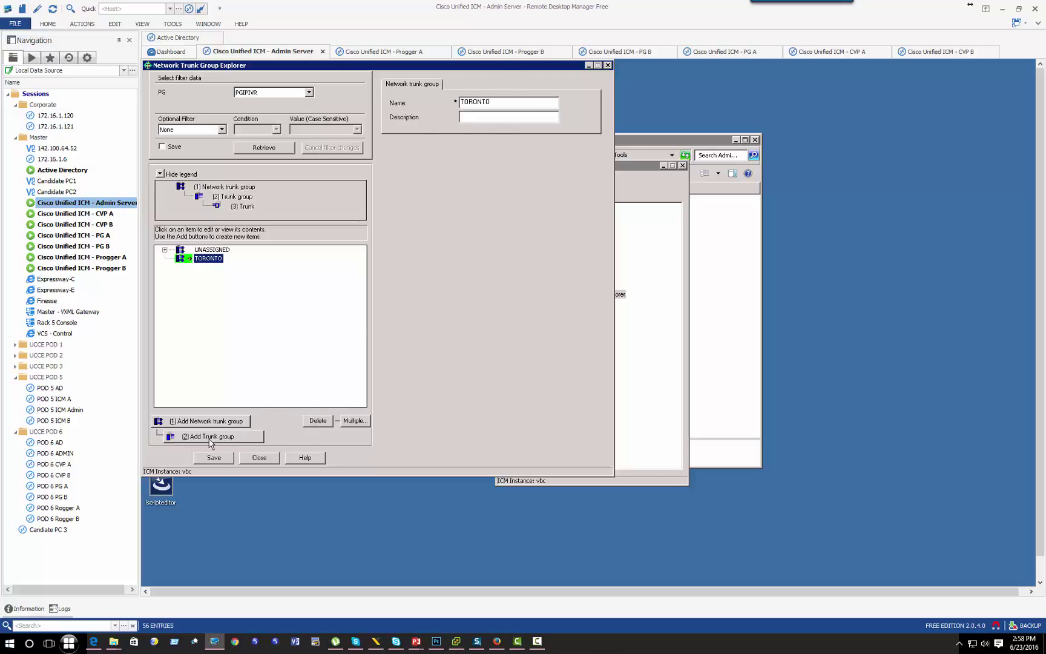
pyautogui.click(210, 442)
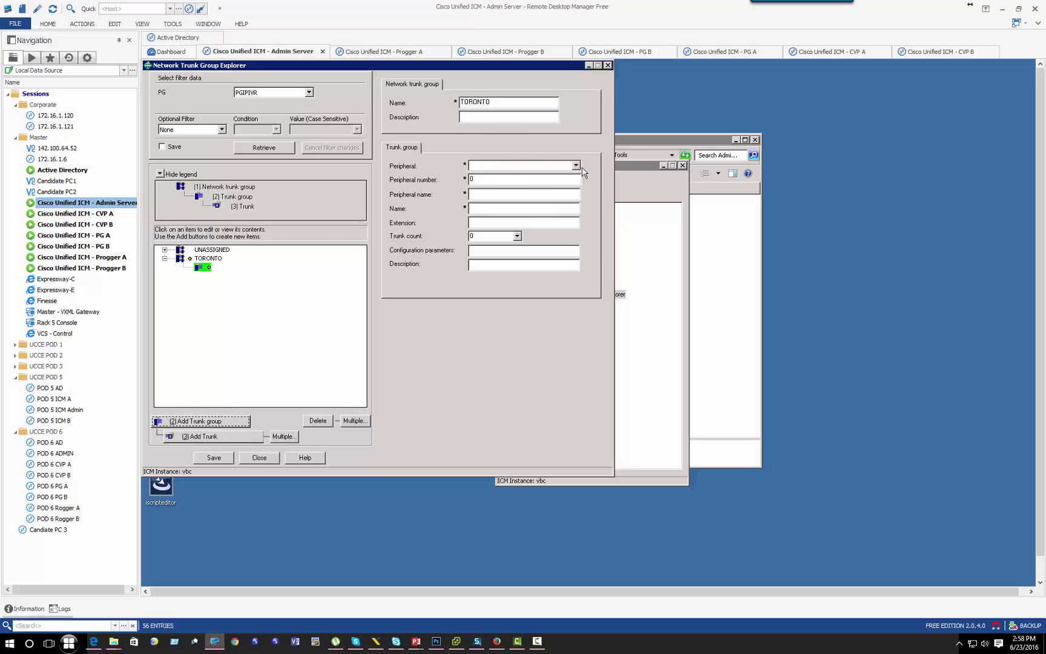
pyautogui.click(576, 166)
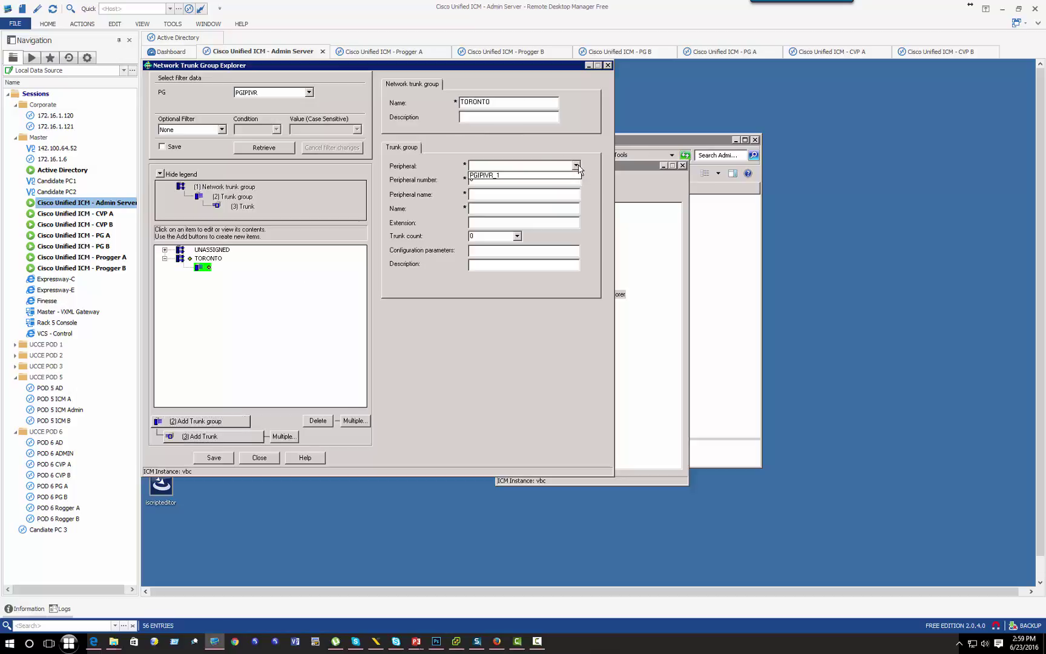
pyautogui.click(483, 176)
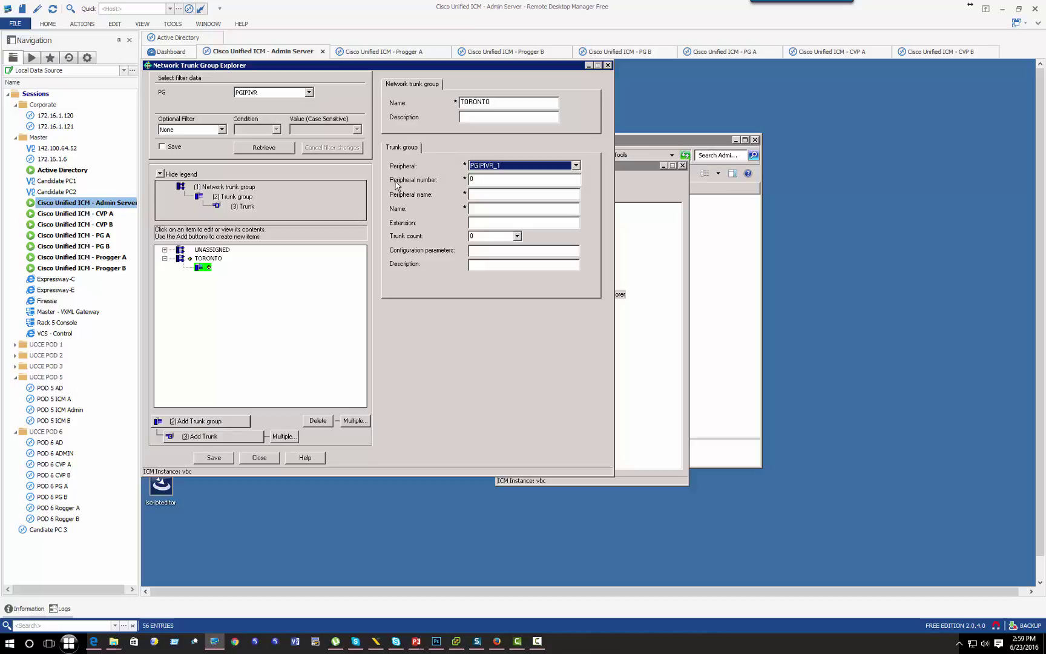
pyautogui.click(484, 179)
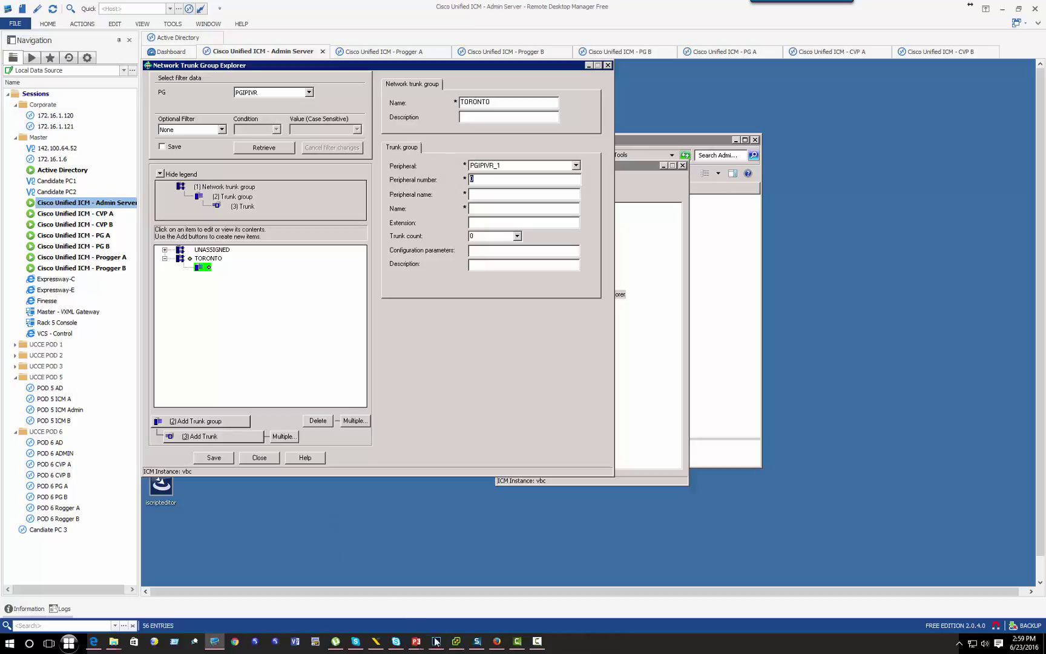
pyautogui.click(497, 641)
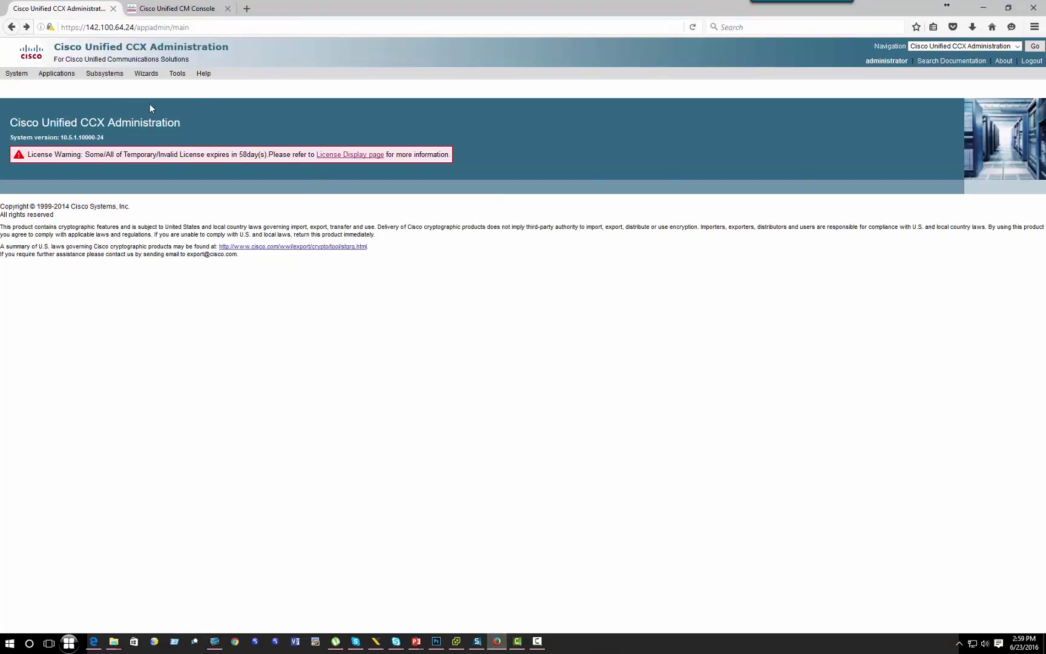
# Step: Log in to CCX Administration and start a new Unified CM Telephony Call Control Group
pyautogui.moveTo(105, 74)
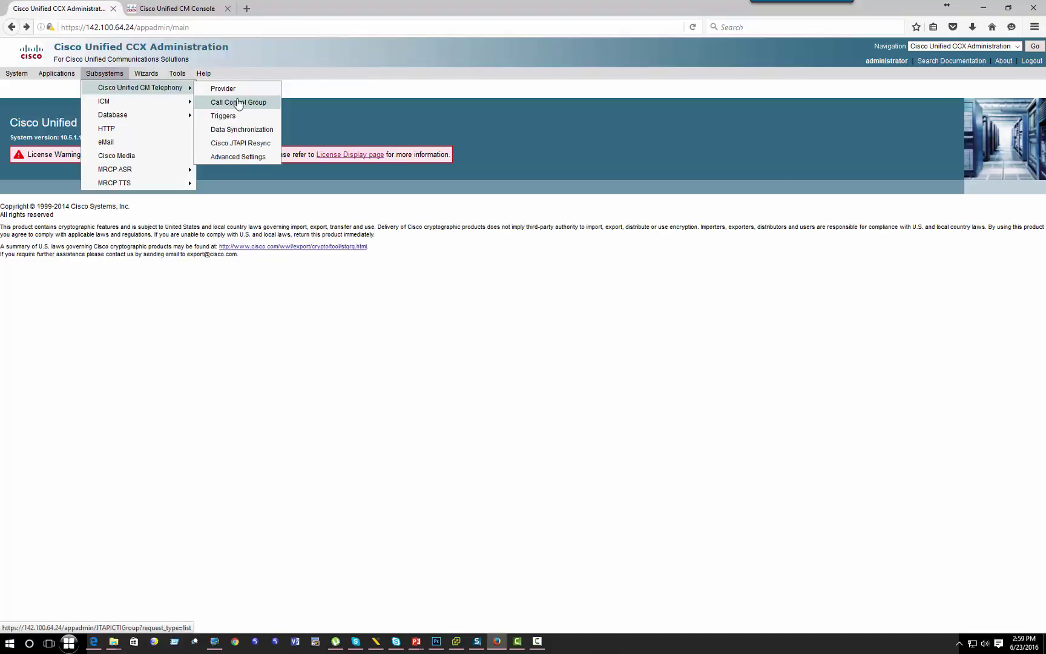
pyautogui.click(238, 102)
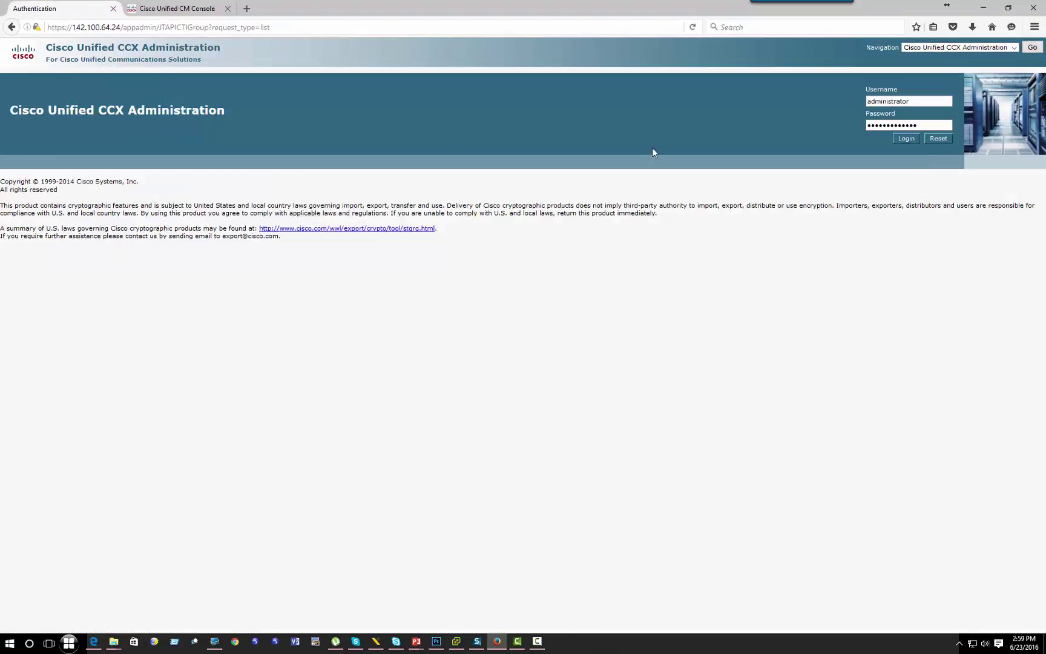
pyautogui.click(900, 138)
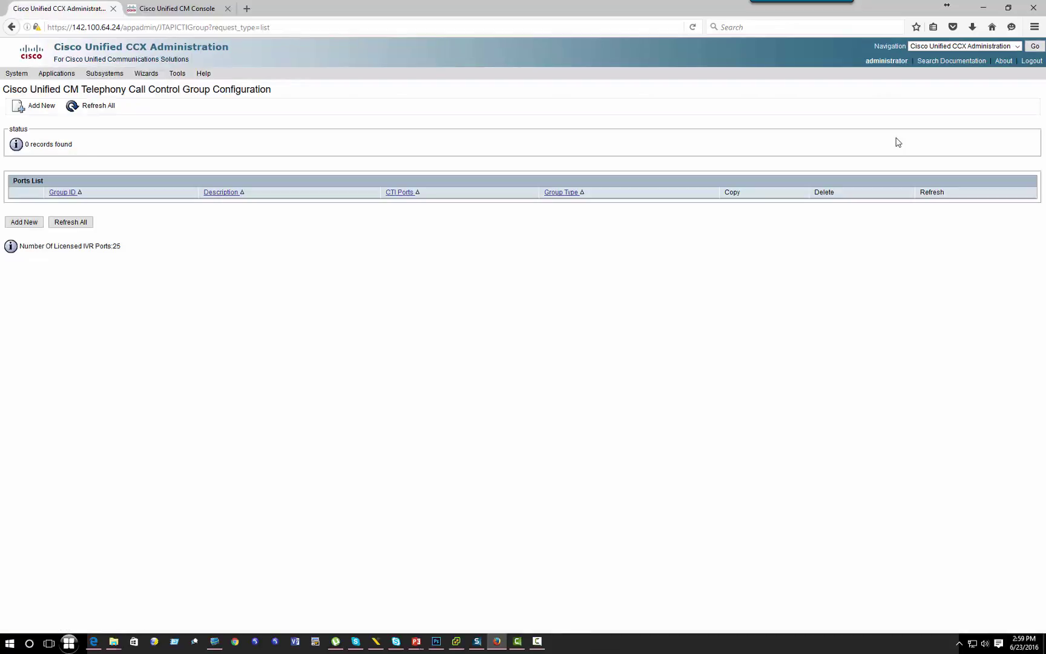
pyautogui.click(23, 224)
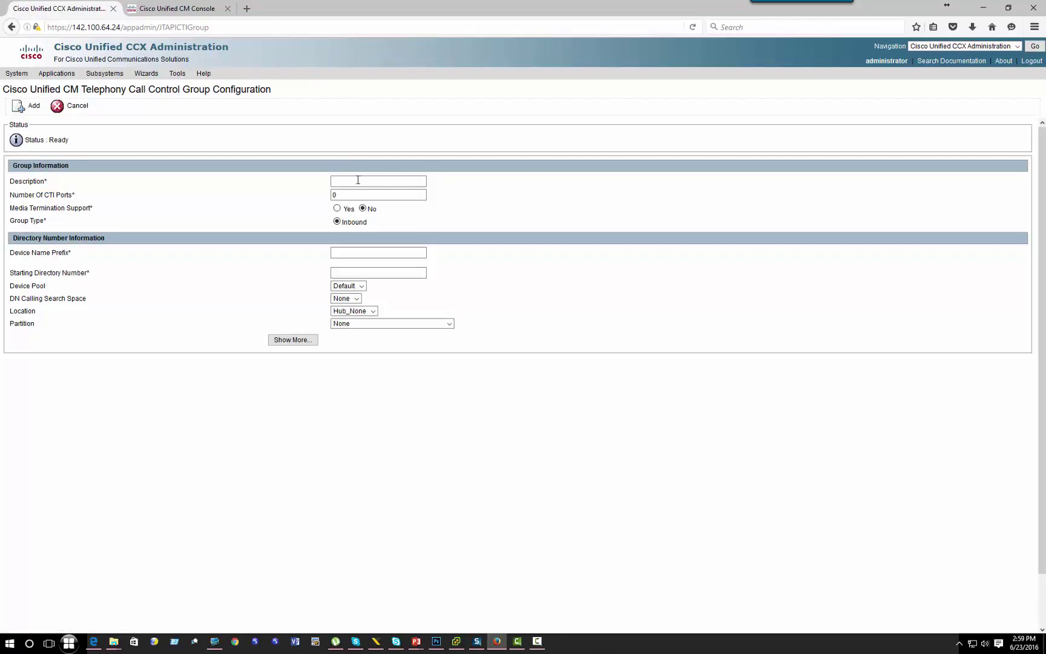
# Step: Enter description CCG and 10 CTI ports for the new call control group
pyautogui.click(358, 180)
pyautogui.press('Tab')
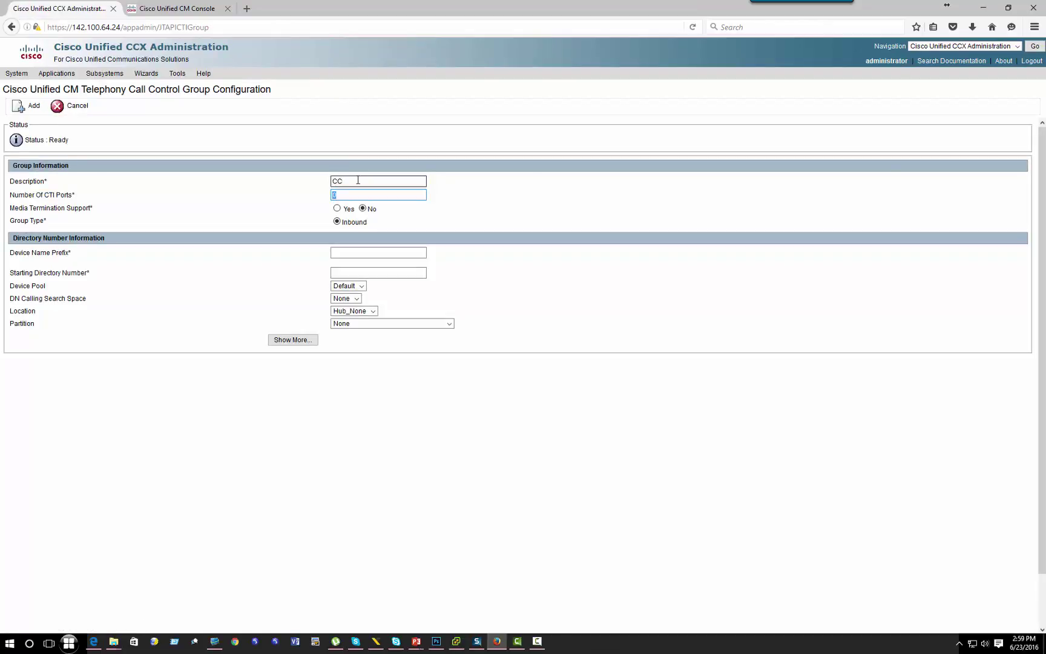
pyautogui.click(357, 181)
pyautogui.write('G')
pyautogui.click(333, 194)
pyautogui.write('4')
pyautogui.moveTo(355, 195); pyautogui.dragTo(255, 199)
# Step: Set device prefix CCG and starting directory number 2301, then add the group
pyautogui.click(343, 254)
pyautogui.press('Tab')
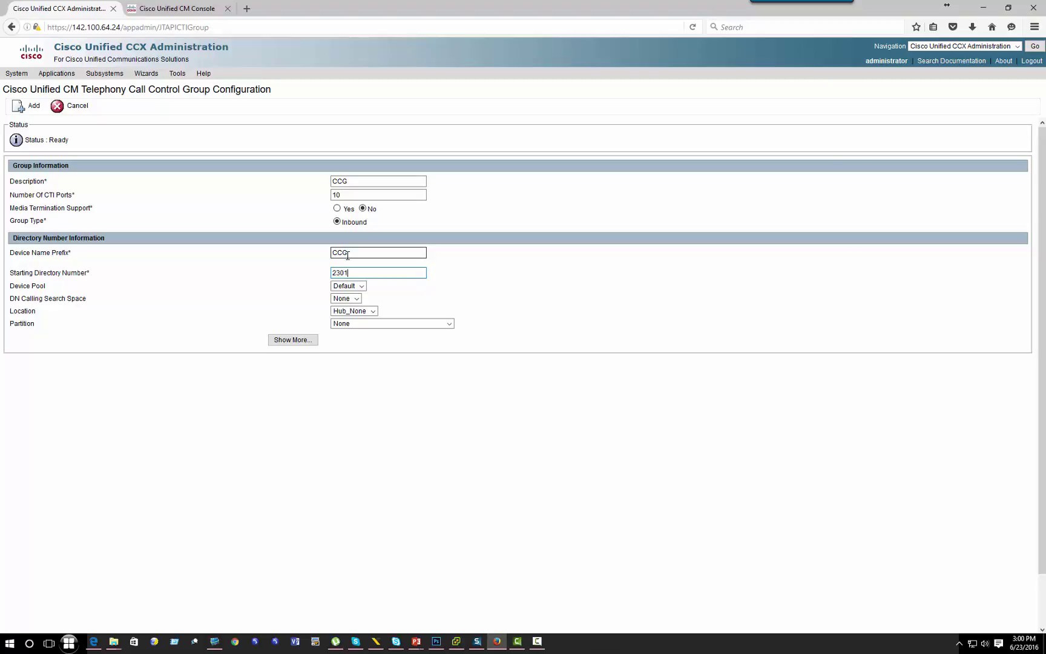
pyautogui.click(291, 339)
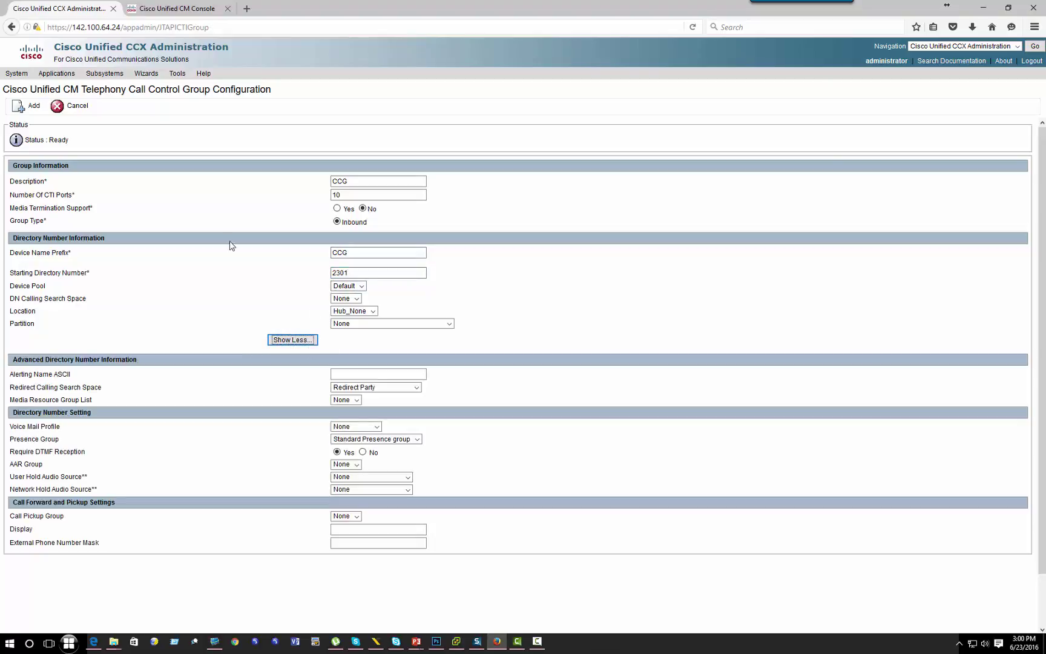
pyautogui.click(29, 106)
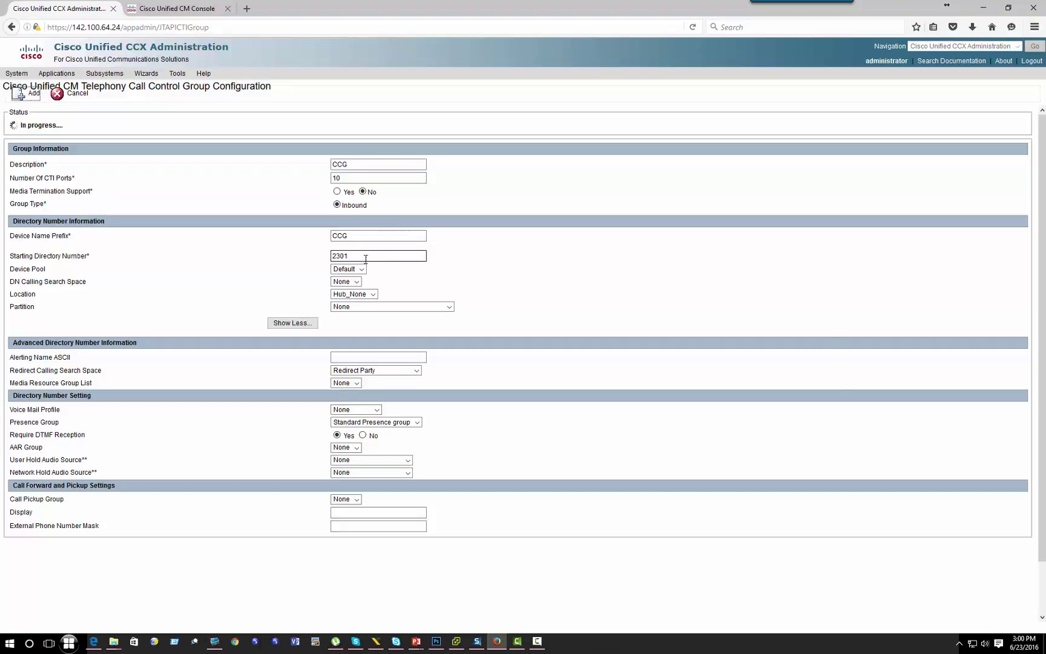
pyautogui.moveTo(366, 259); pyautogui.dragTo(311, 257)
pyautogui.moveTo(14, 179); pyautogui.dragTo(79, 185)
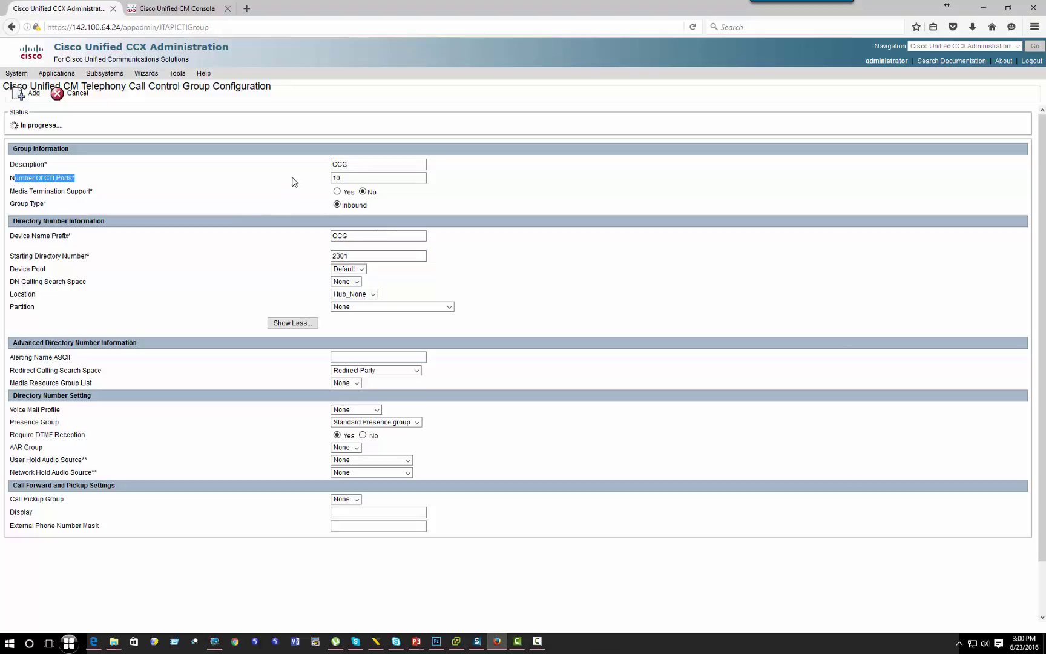
# Step: Log in to Unified CM Administration and list all phones, including CC_2501 and CCG_2301
pyautogui.click(195, 12)
pyautogui.click(901, 138)
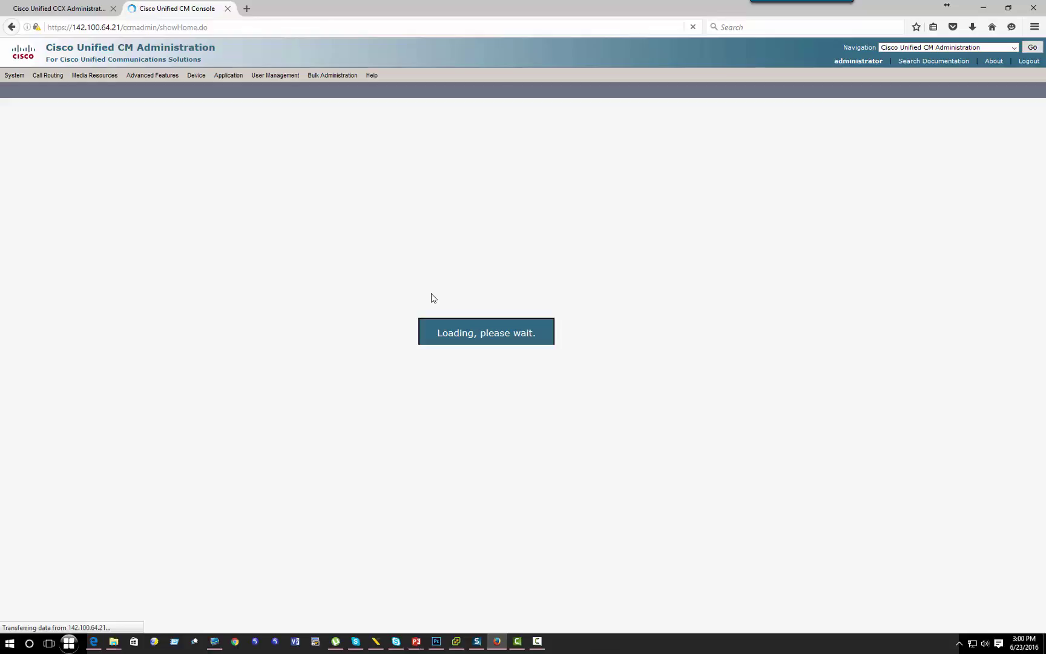
pyautogui.moveTo(223, 80)
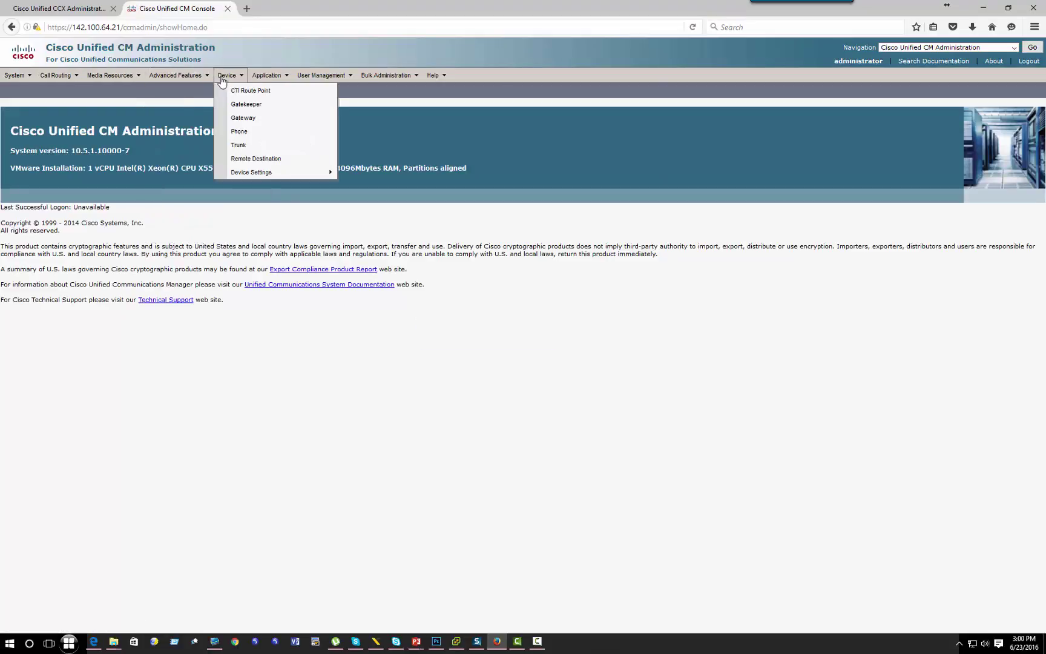
pyautogui.click(268, 133)
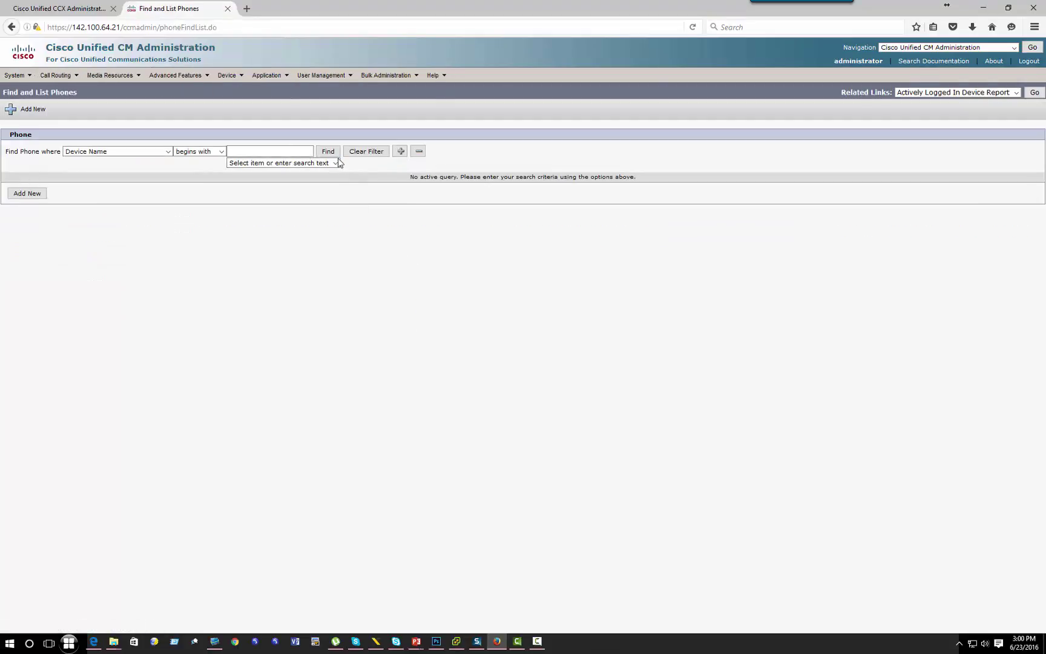
pyautogui.click(328, 152)
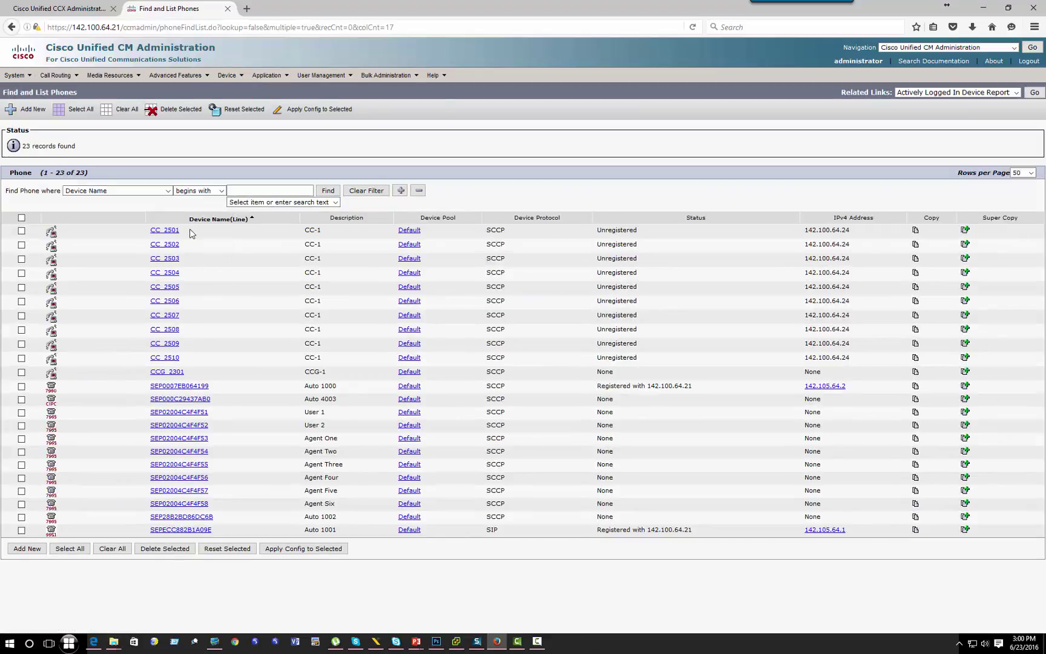
pyautogui.moveTo(190, 230); pyautogui.dragTo(147, 231)
pyautogui.moveTo(186, 373); pyautogui.dragTo(152, 377)
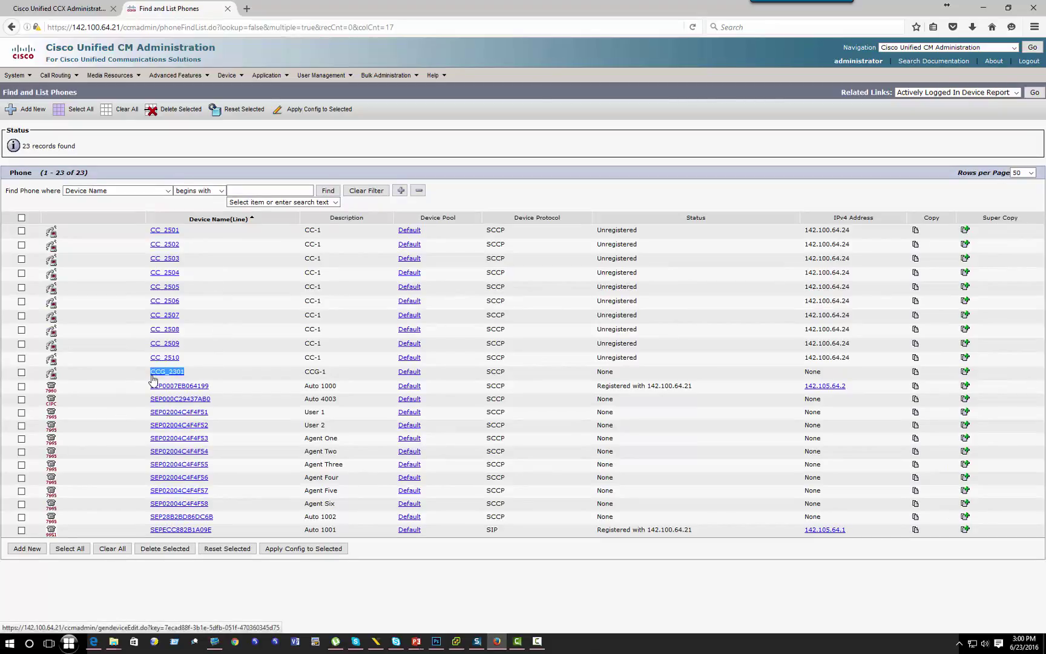
# Step: Select phones CC_2501 through CC_2510 and delete them, confirming with OK
pyautogui.click(22, 358)
pyautogui.click(22, 344)
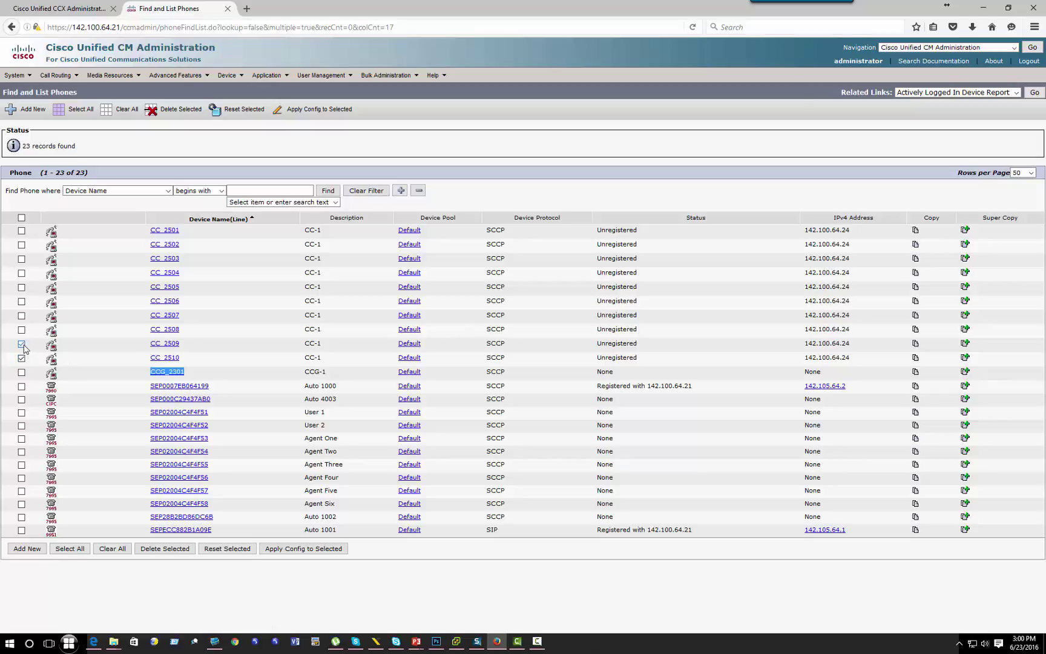
pyautogui.click(21, 330)
pyautogui.click(22, 315)
pyautogui.click(22, 301)
pyautogui.click(22, 287)
pyautogui.click(21, 273)
pyautogui.click(21, 259)
pyautogui.click(22, 245)
pyautogui.click(22, 231)
pyautogui.click(179, 112)
pyautogui.click(606, 270)
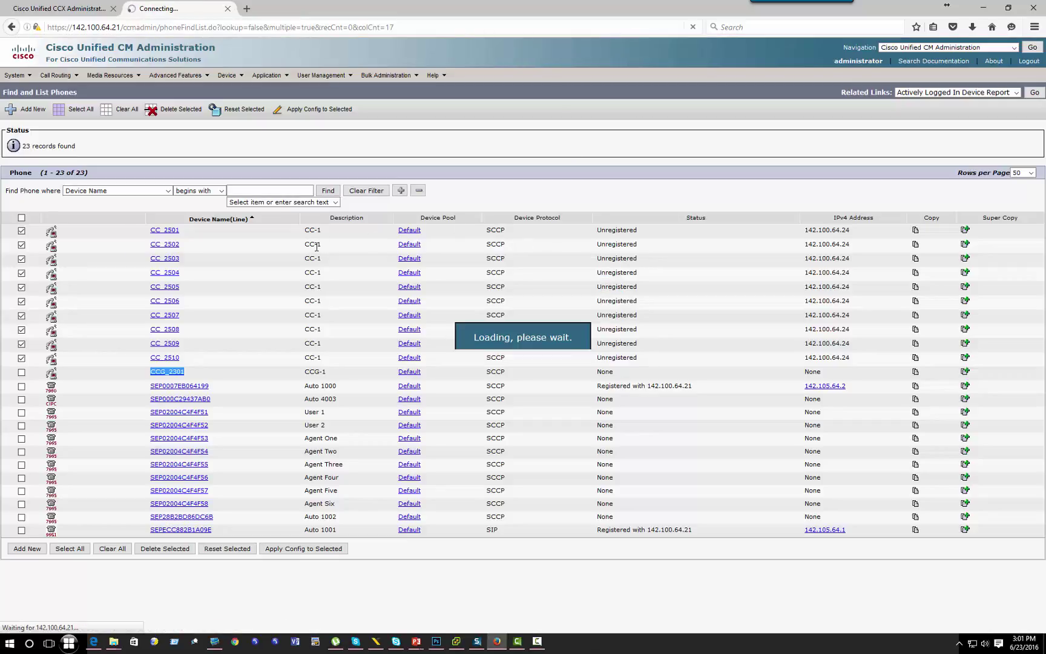
# Step: Check the CCG_2302 creation status and sort the CCX ports list by group ID
pyautogui.click(55, 8)
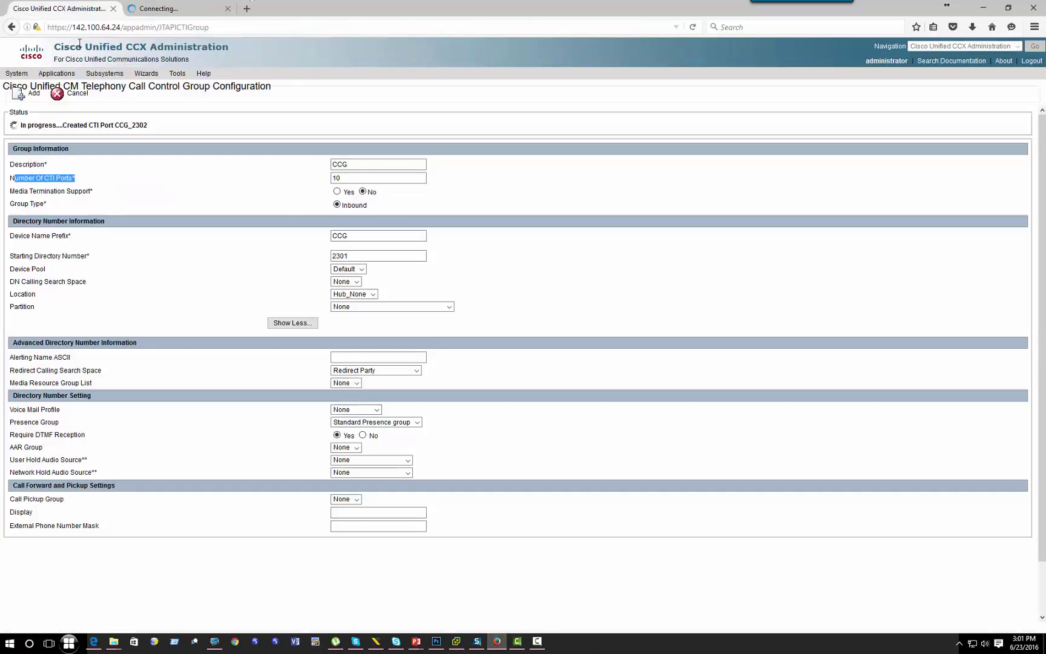
pyautogui.moveTo(20, 125); pyautogui.dragTo(145, 125)
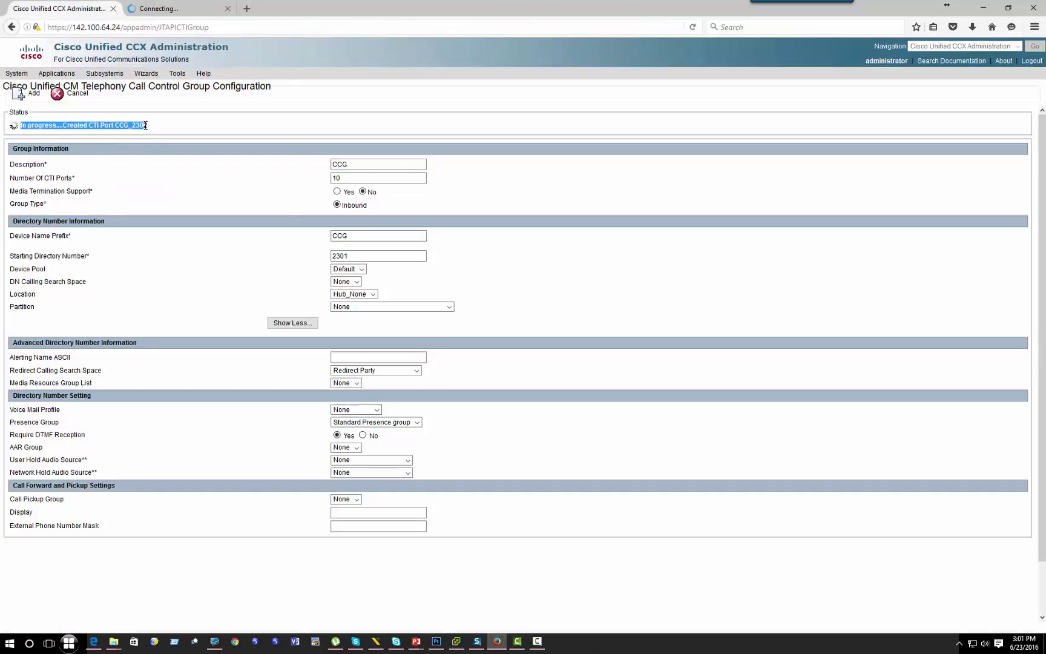
pyautogui.click(145, 125)
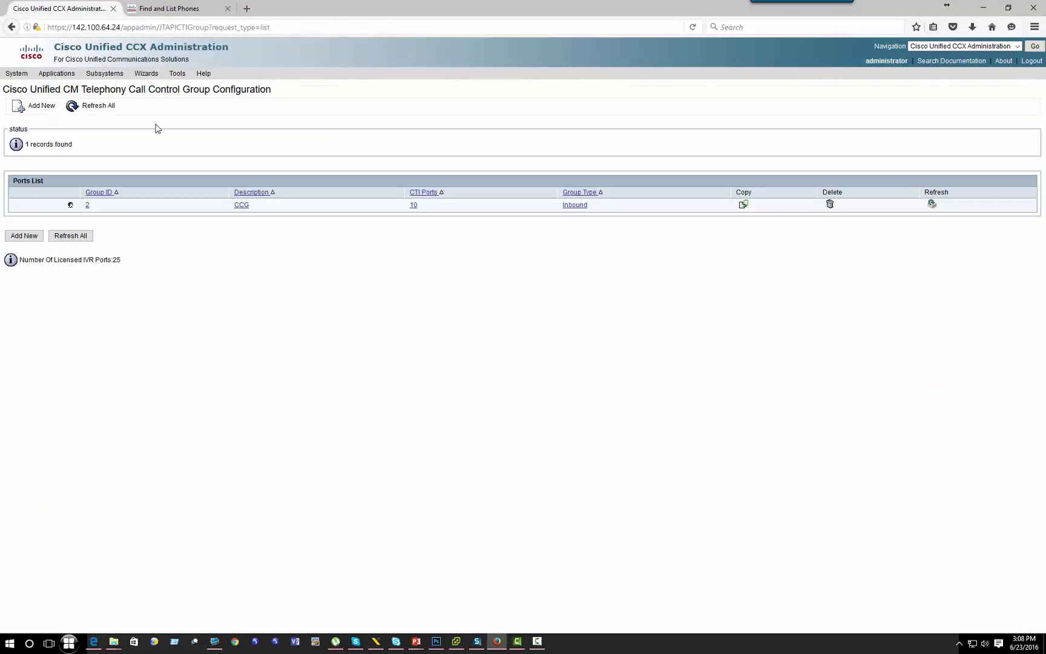
pyautogui.moveTo(99, 204); pyautogui.dragTo(82, 209)
pyautogui.click(98, 194)
# Step: Open call control group 2 and review its 10 CTI ports CCG_2301–CCG_2310
pyautogui.click(89, 205)
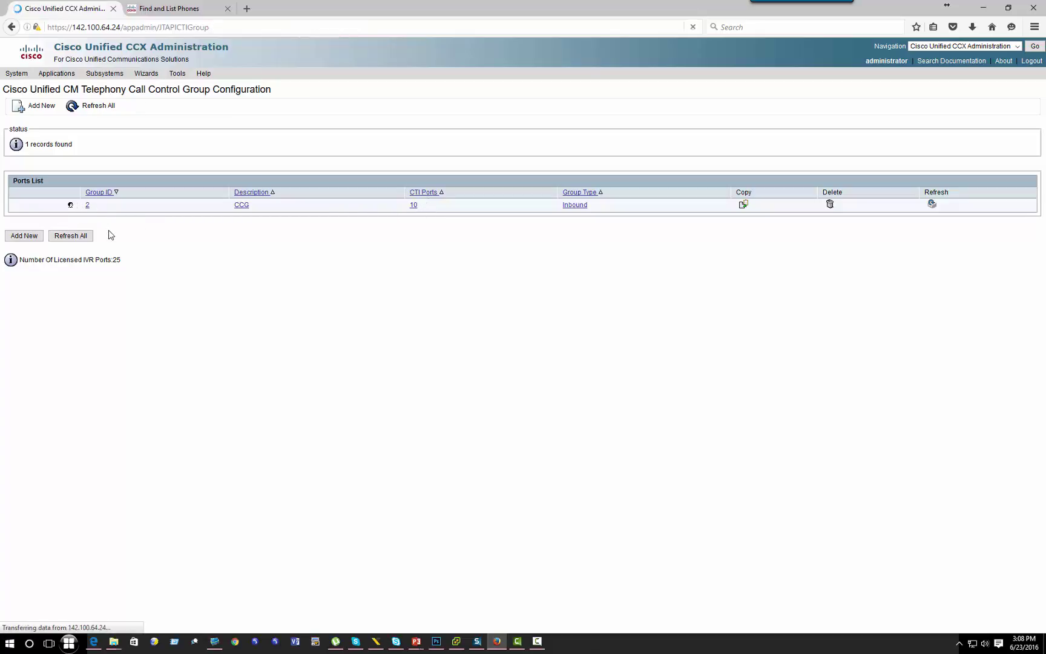
pyautogui.doubleClick(332, 178)
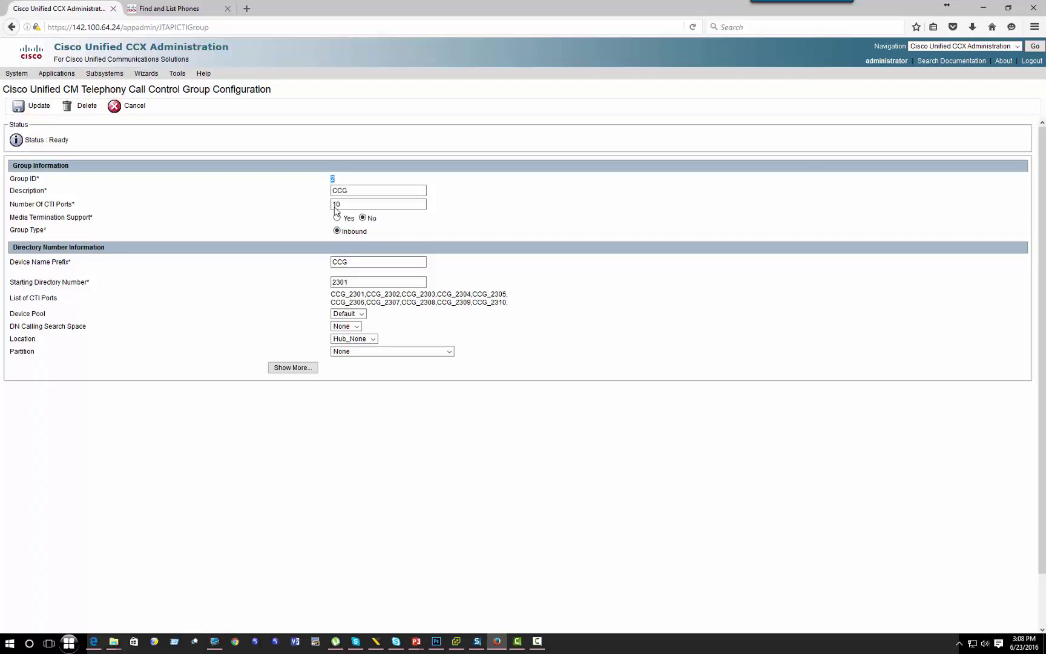
pyautogui.moveTo(349, 295); pyautogui.dragTo(381, 294)
pyautogui.doubleClick(333, 205)
pyautogui.doubleClick(332, 178)
# Step: Set the TORONTO trunk group's peripheral number to 2
pyautogui.click(215, 641)
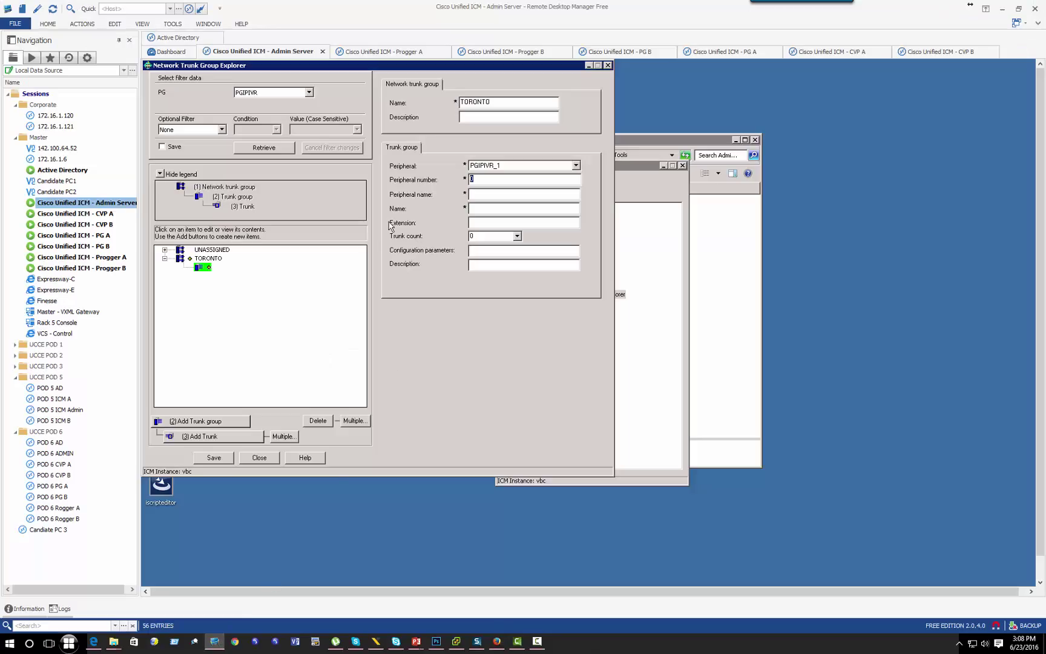
pyautogui.click(480, 178)
pyautogui.press('BackSpace')
pyautogui.write('2')
# Step: Name the peripheral NTGTOR so the trunk group becomes PGIPIVR_1.NTGTOR, and save
pyautogui.hotkey('shift', 'Tab')
pyautogui.hotkey('shift', 'Tab')
pyautogui.press('Tab')
pyautogui.press('Tab')
pyautogui.write('NTG')
pyautogui.press('Tab')
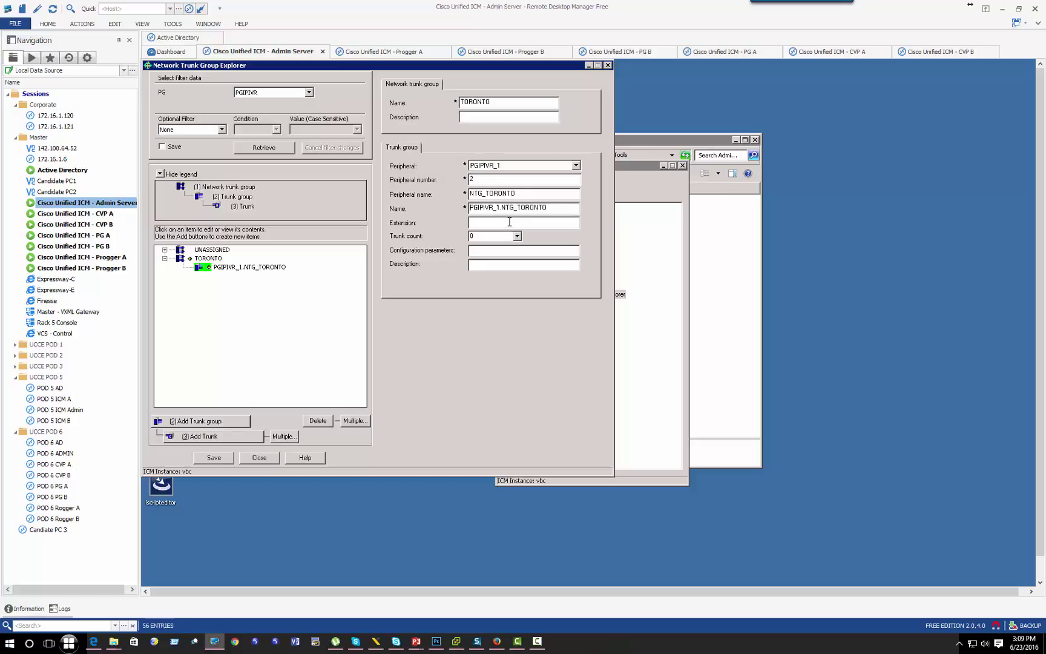
pyautogui.hotkey('ctrl', 'a')
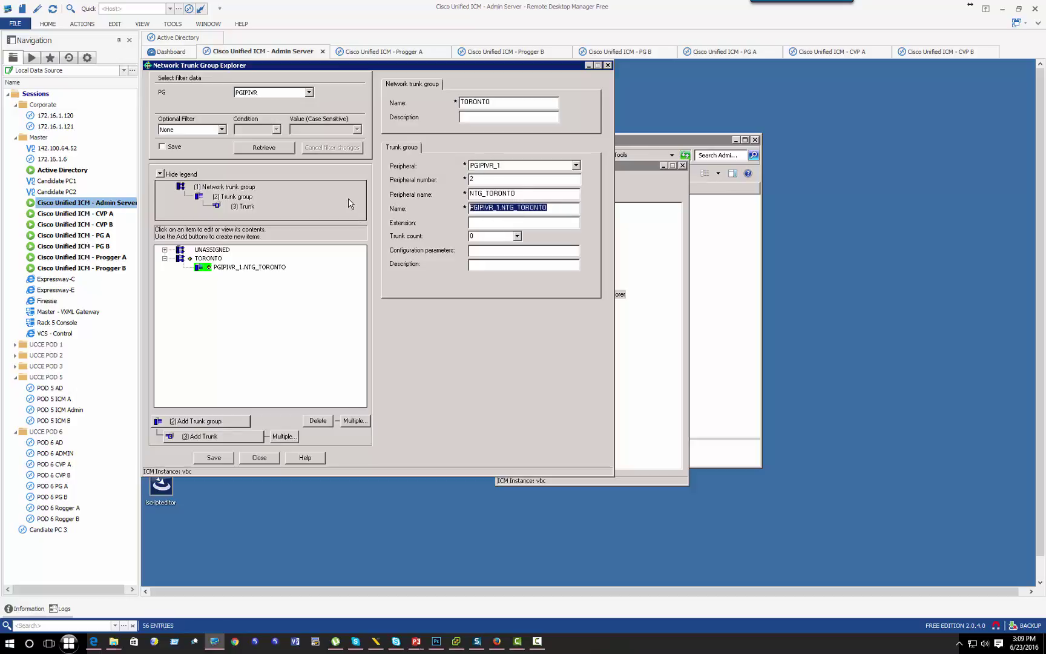
pyautogui.press('BackSpace')
pyautogui.moveTo(485, 194); pyautogui.dragTo(648, 183)
pyautogui.press('BackSpace')
pyautogui.press('BackSpace')
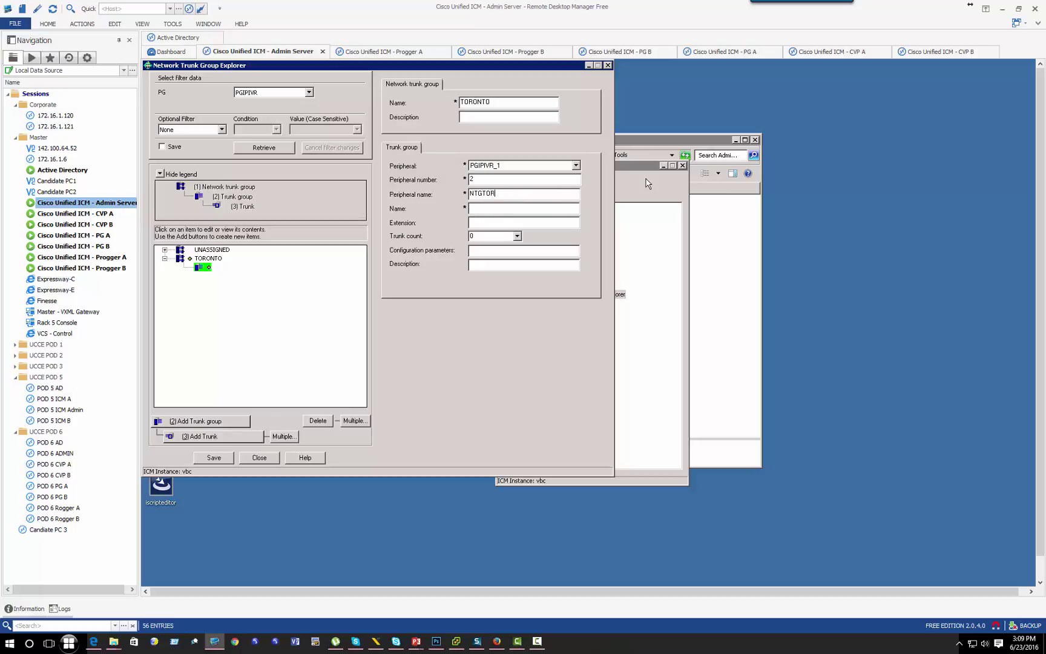
pyautogui.write('TOR')
pyautogui.press('Tab')
pyautogui.click(214, 458)
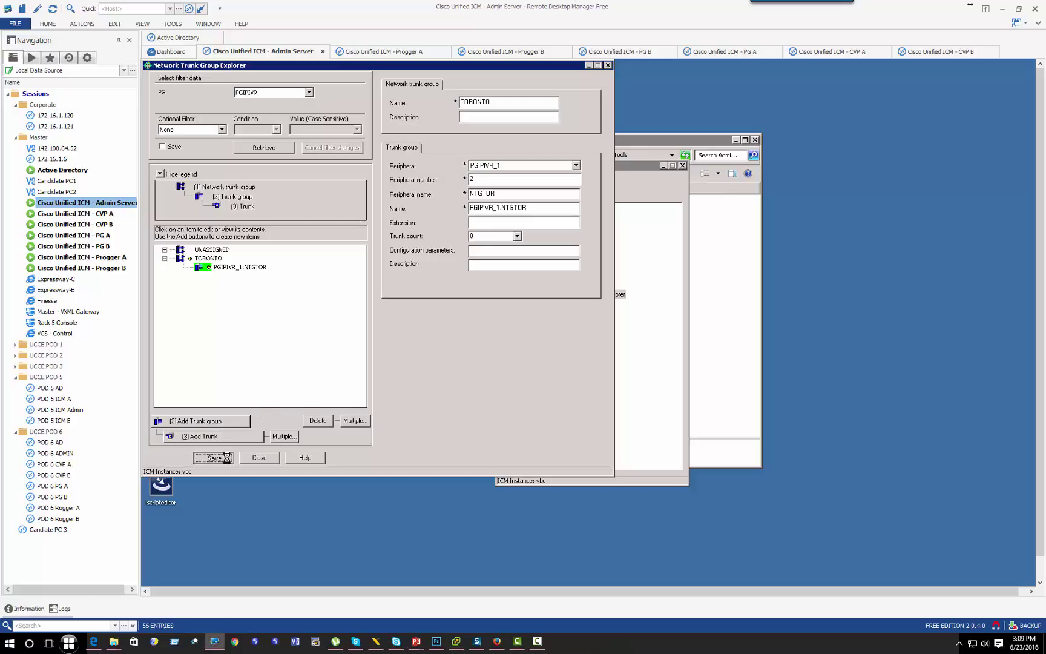
pyautogui.click(253, 259)
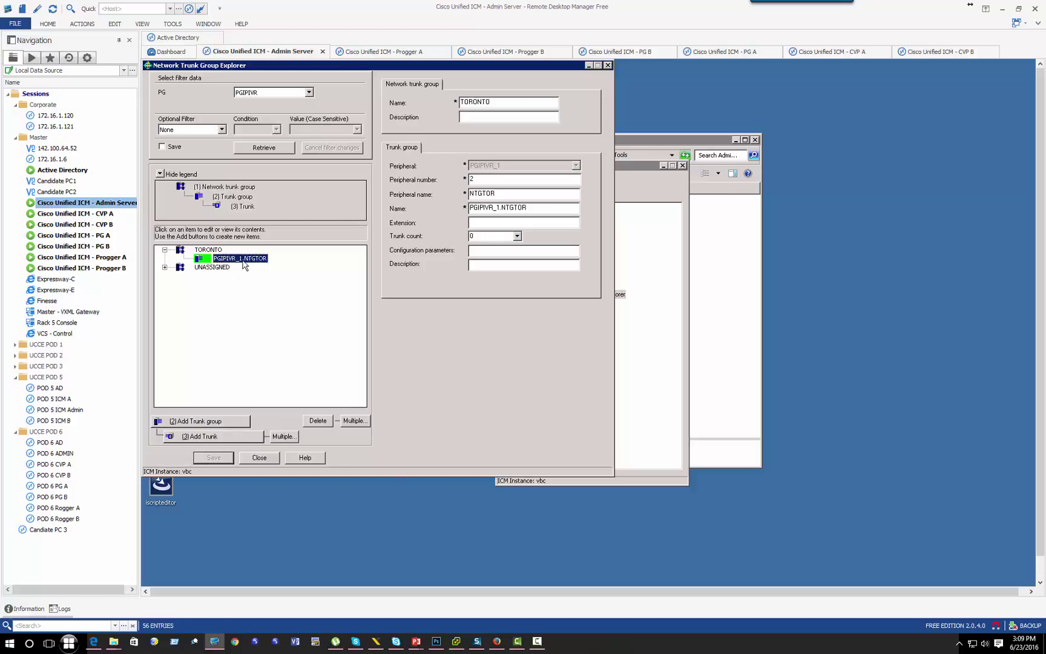
# Step: Add and delete a stray network trunk group, then add another trunk group under TORONTO
pyautogui.click(212, 251)
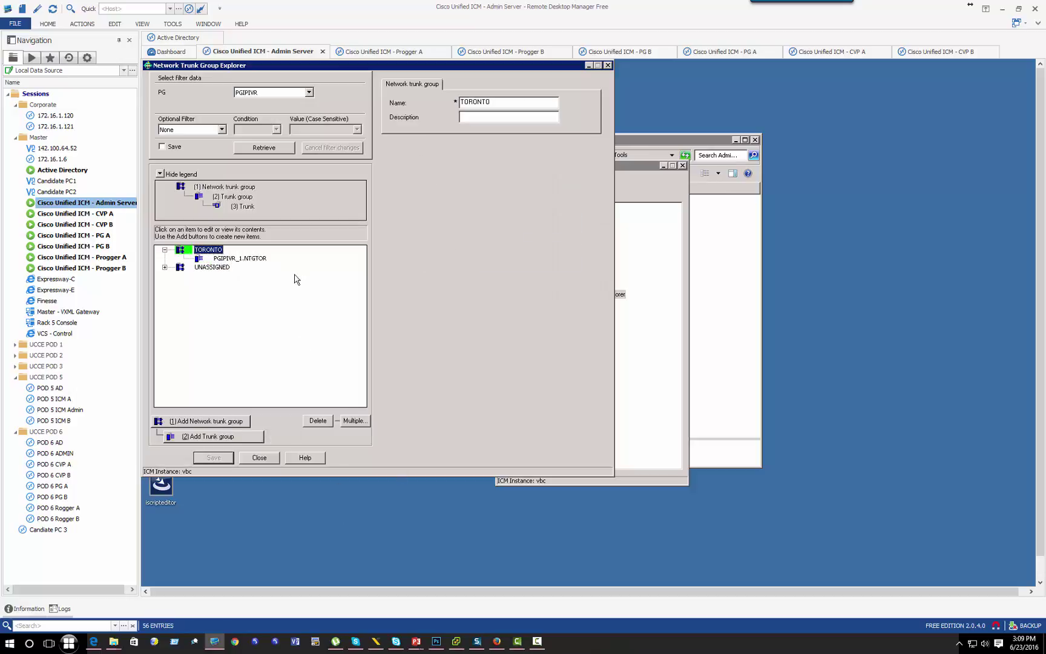
pyautogui.click(208, 422)
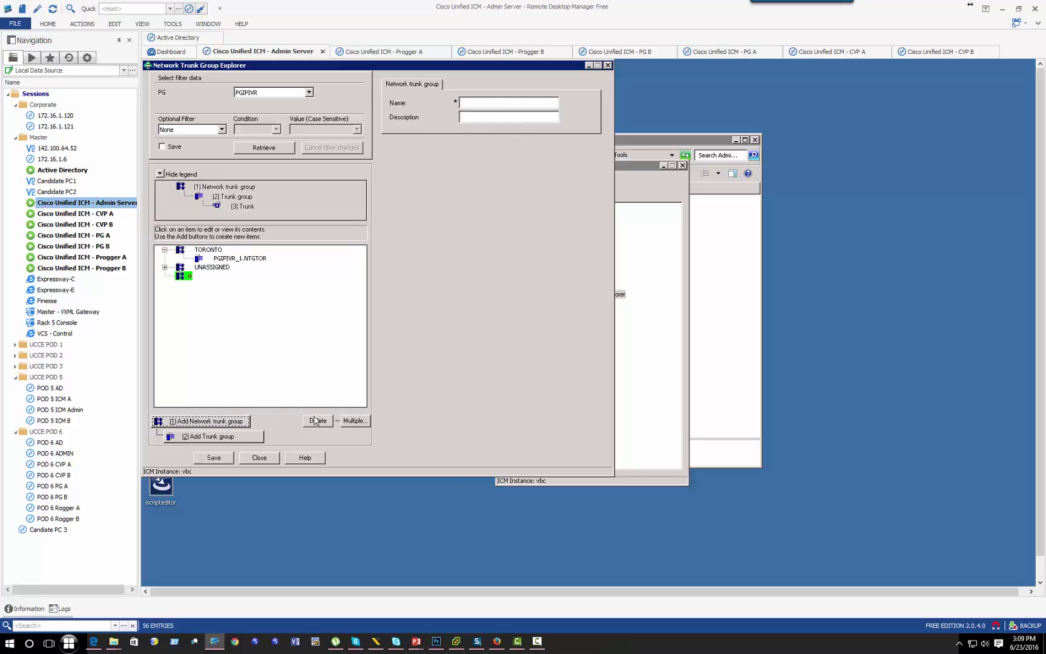
pyautogui.click(320, 420)
pyautogui.click(222, 252)
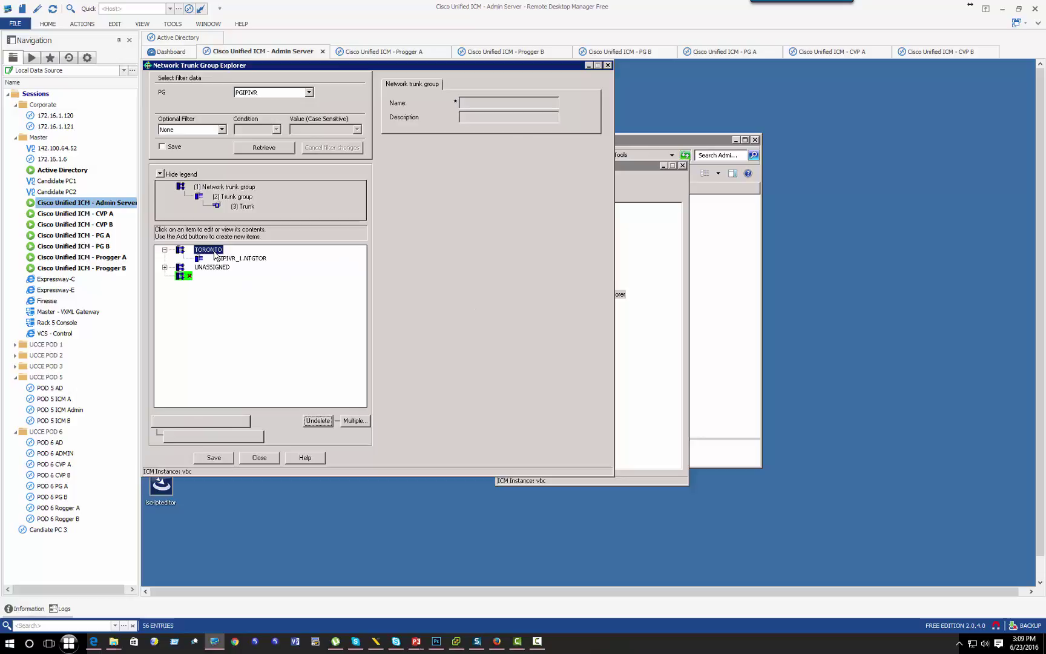
pyautogui.click(231, 422)
pyautogui.click(532, 166)
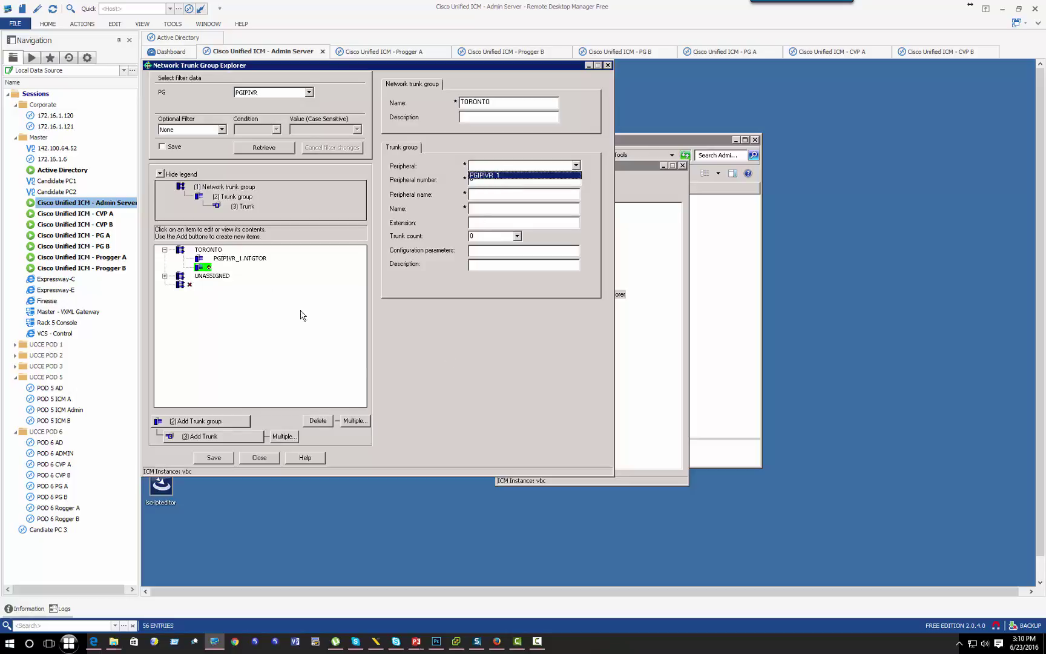
# Step: Delete the empty trunk group, save, and expand TORONTO to show PGIPIVR_1.NTGTOR
pyautogui.click(218, 249)
pyautogui.click(218, 249)
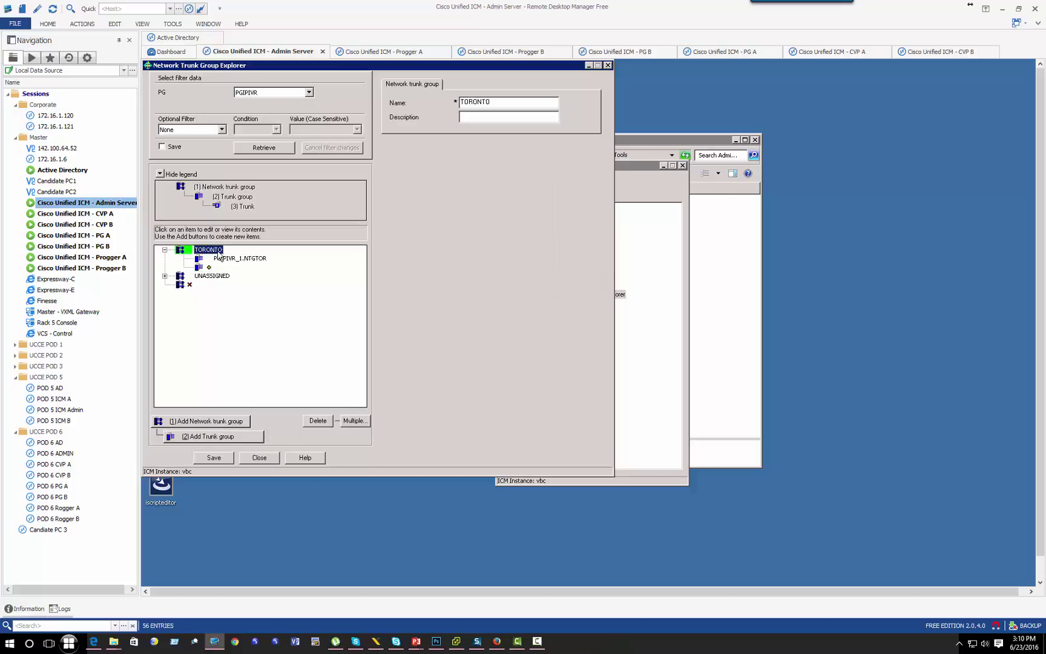
pyautogui.click(247, 263)
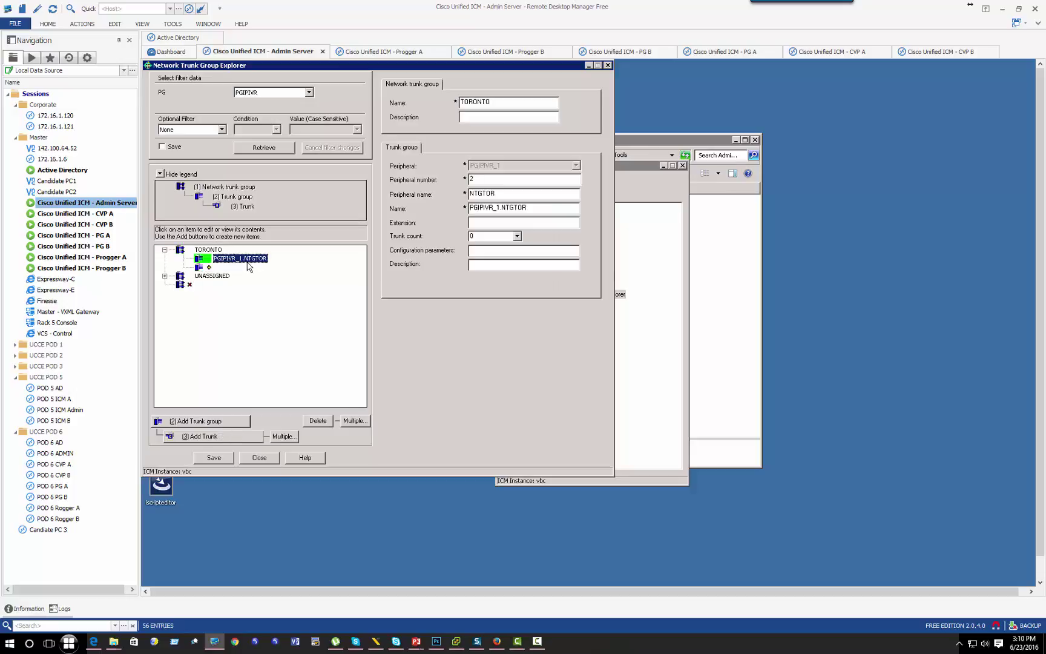
pyautogui.click(213, 267)
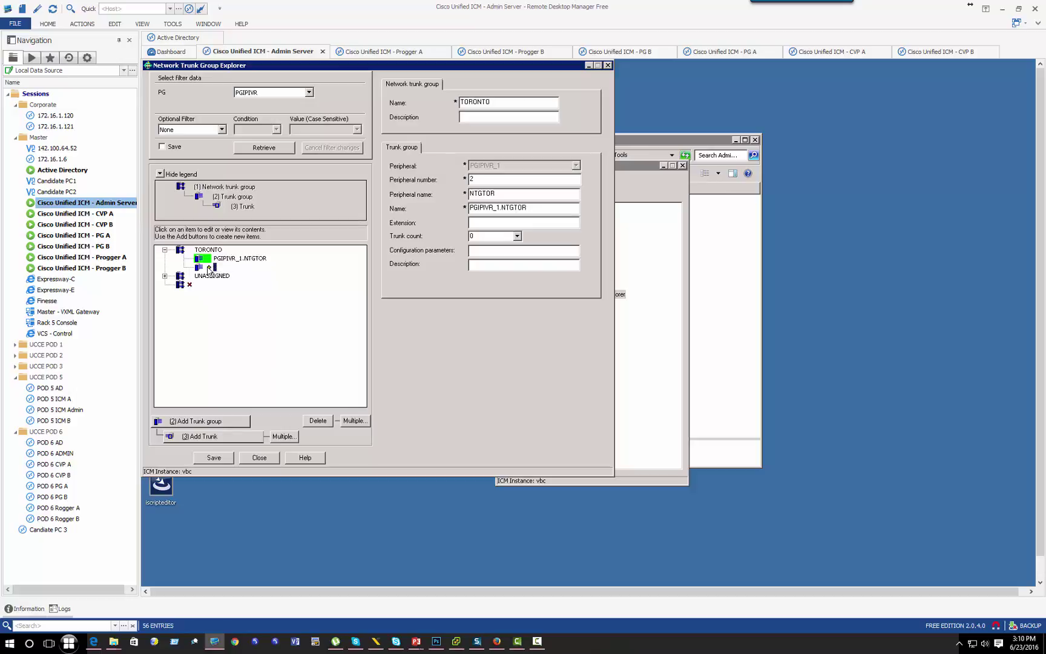
pyautogui.click(317, 420)
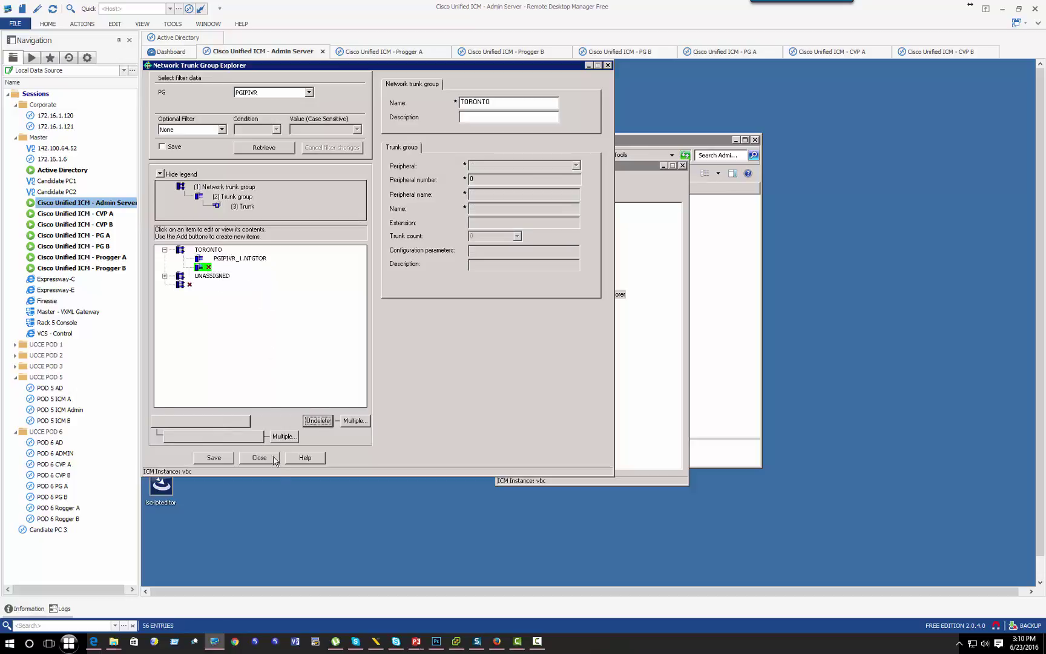
pyautogui.click(217, 459)
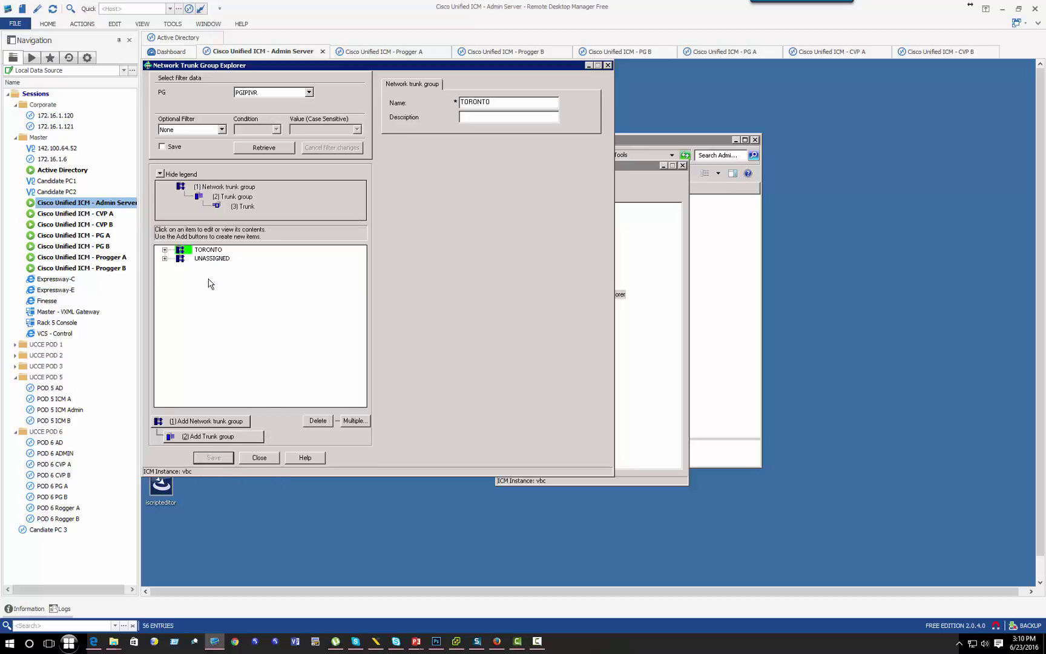
pyautogui.click(165, 250)
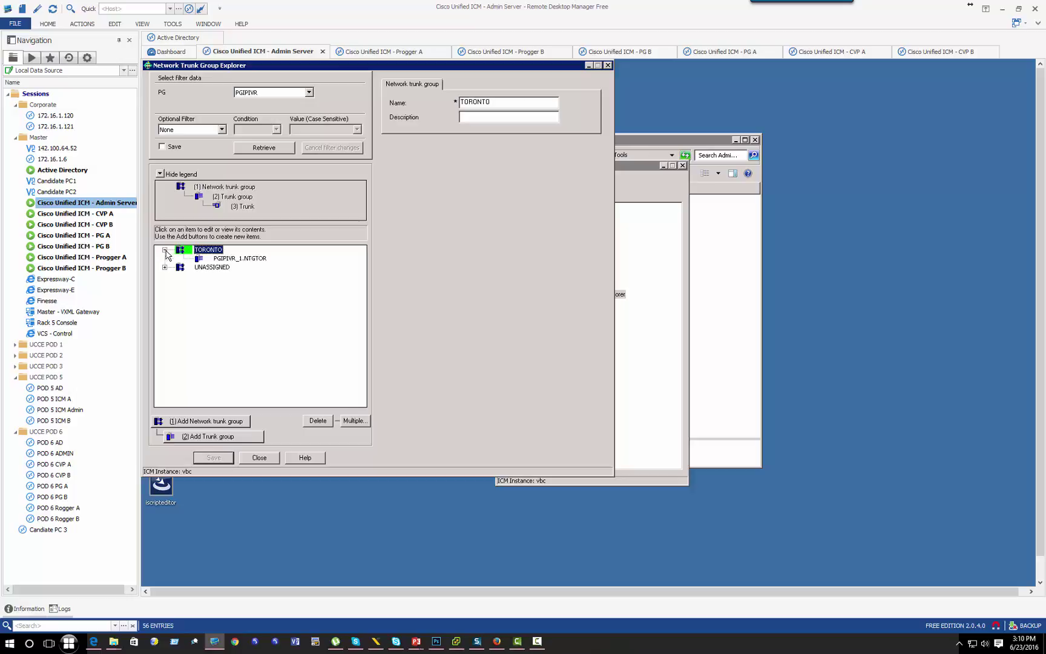
pyautogui.click(213, 259)
# Step: Add trunk 0 to PGIPIVR_1.NTGTOR with trunk type DID/DNIS and save it
pyautogui.click(230, 438)
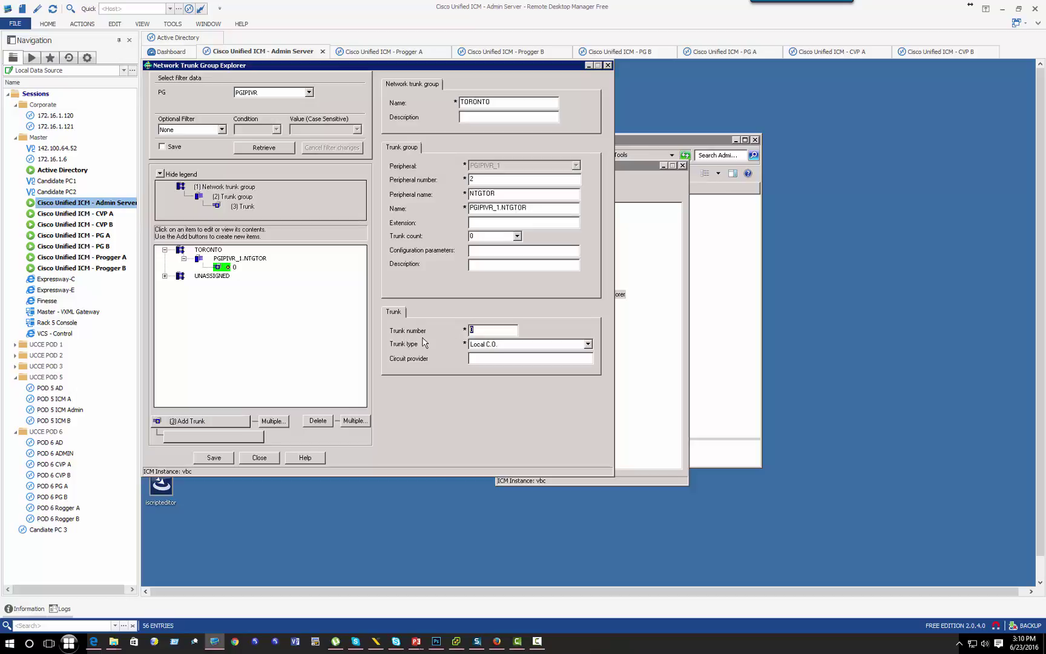
pyautogui.click(505, 346)
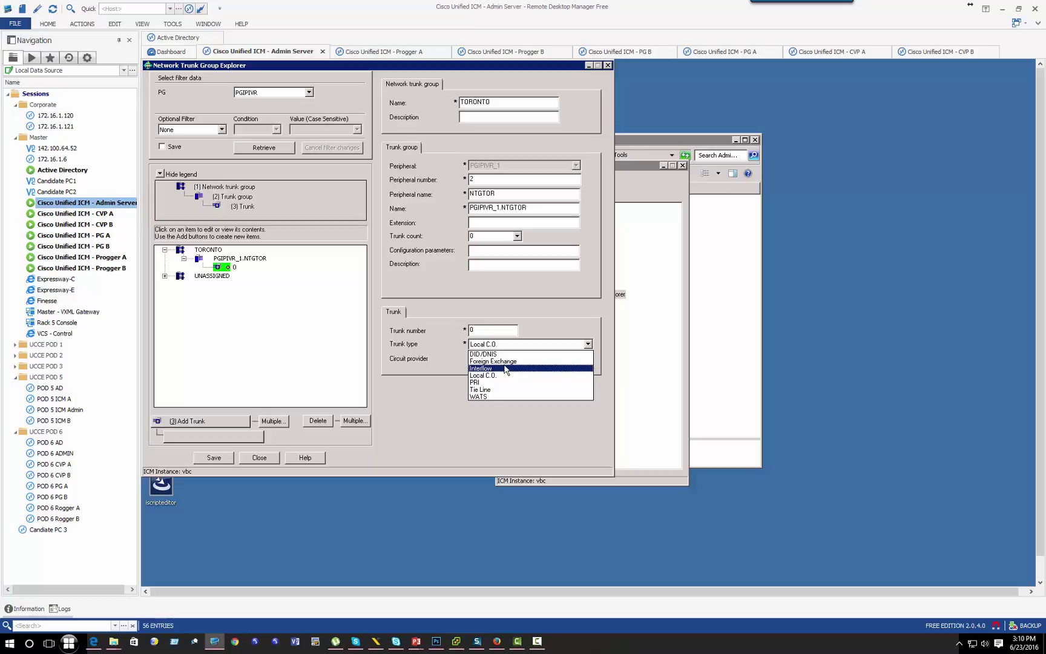
pyautogui.click(503, 376)
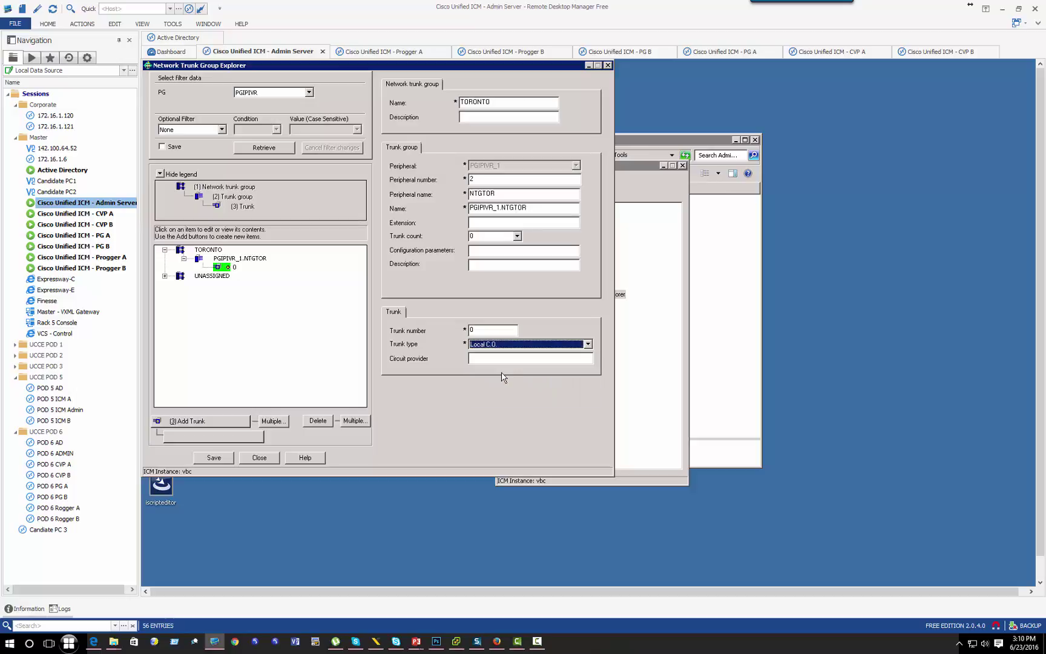
pyautogui.click(526, 343)
pyautogui.click(508, 376)
pyautogui.click(216, 459)
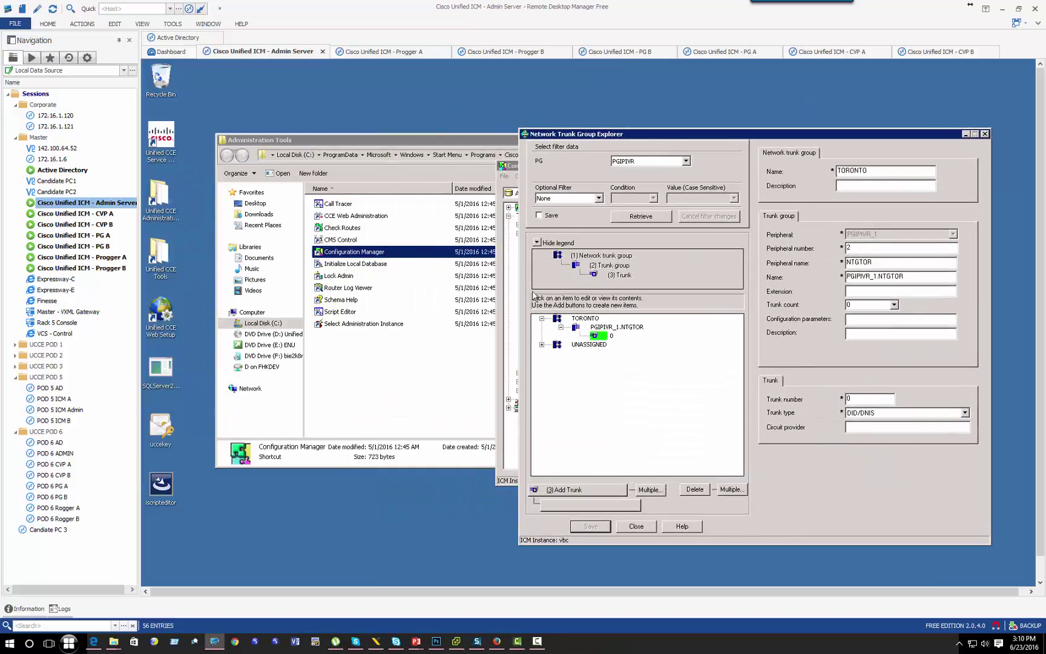
# Step: Open the Service Explorer and retrieve services for peripheral PGIPIVR_1
pyautogui.moveTo(513, 168); pyautogui.dragTo(388, 213)
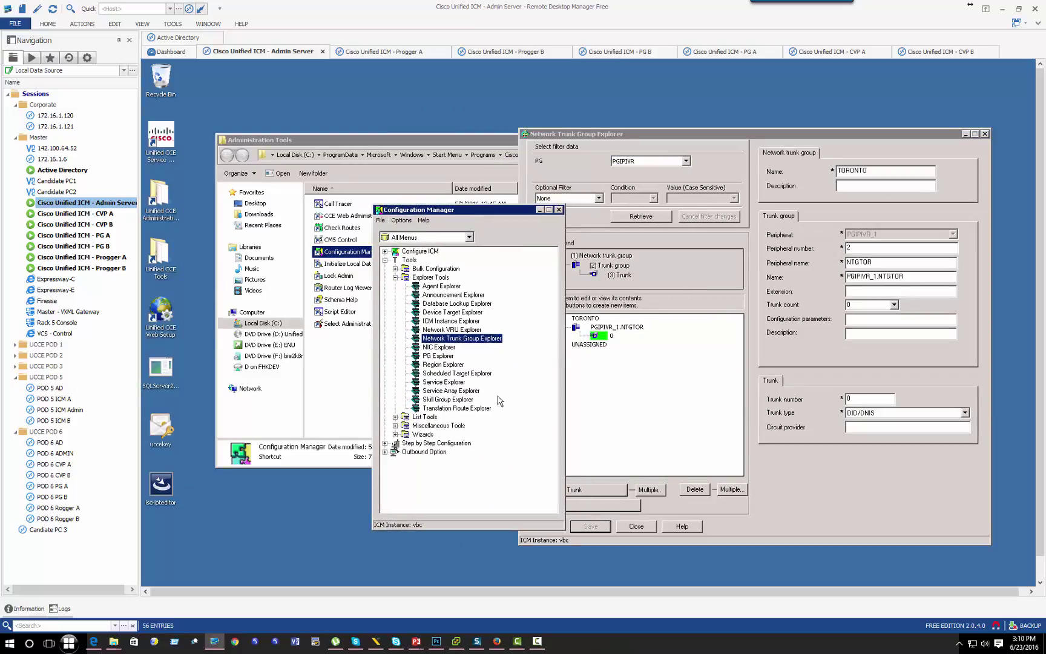
pyautogui.click(435, 391)
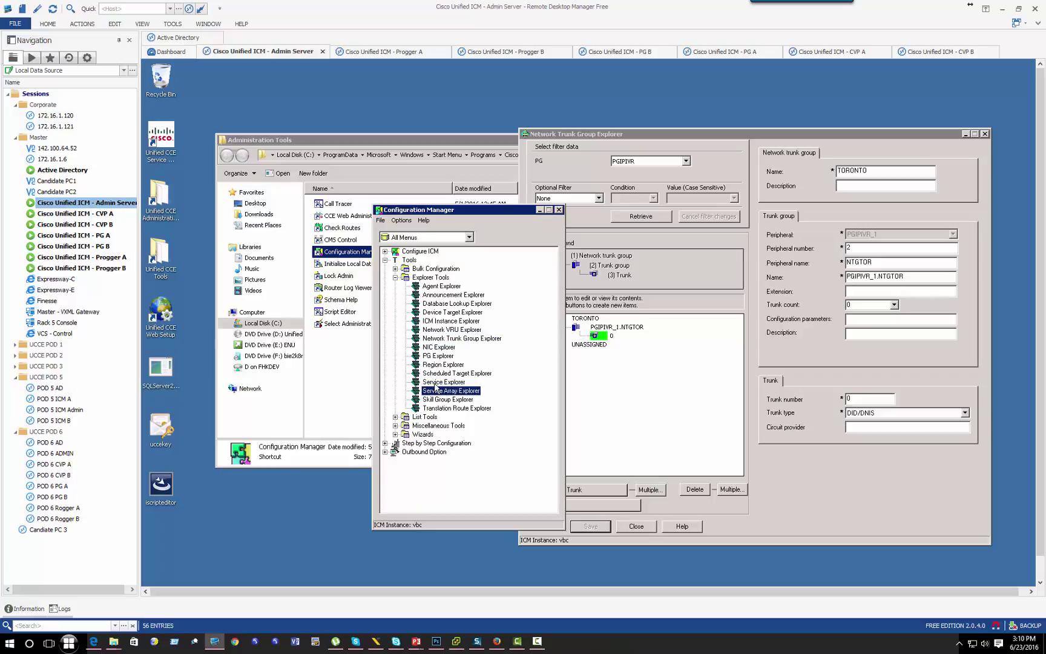
pyautogui.doubleClick(435, 382)
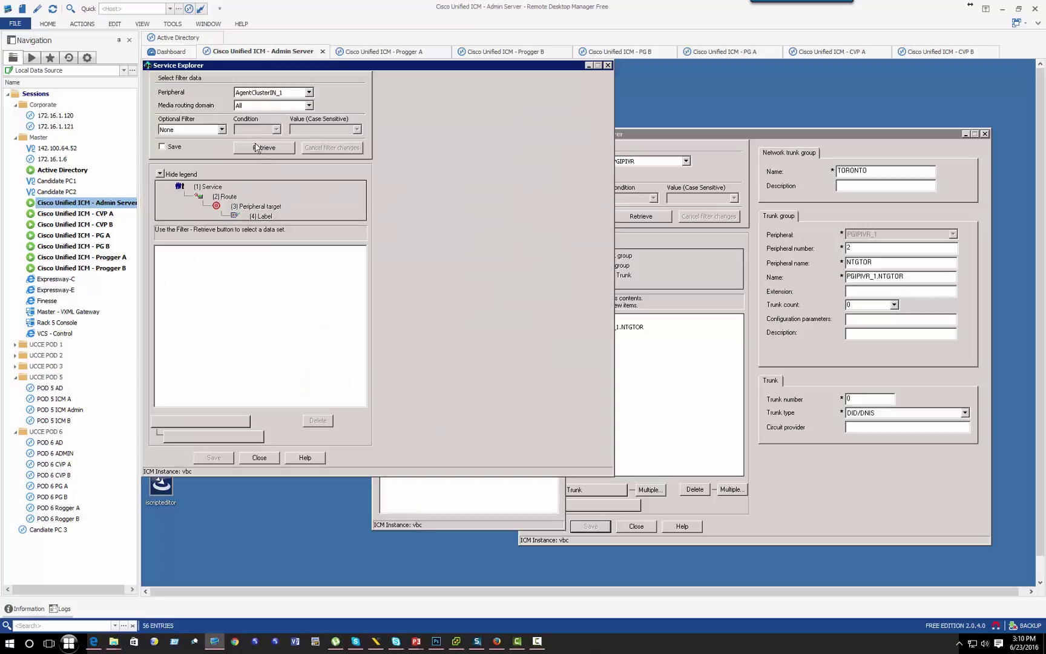
pyautogui.click(264, 147)
pyautogui.click(309, 92)
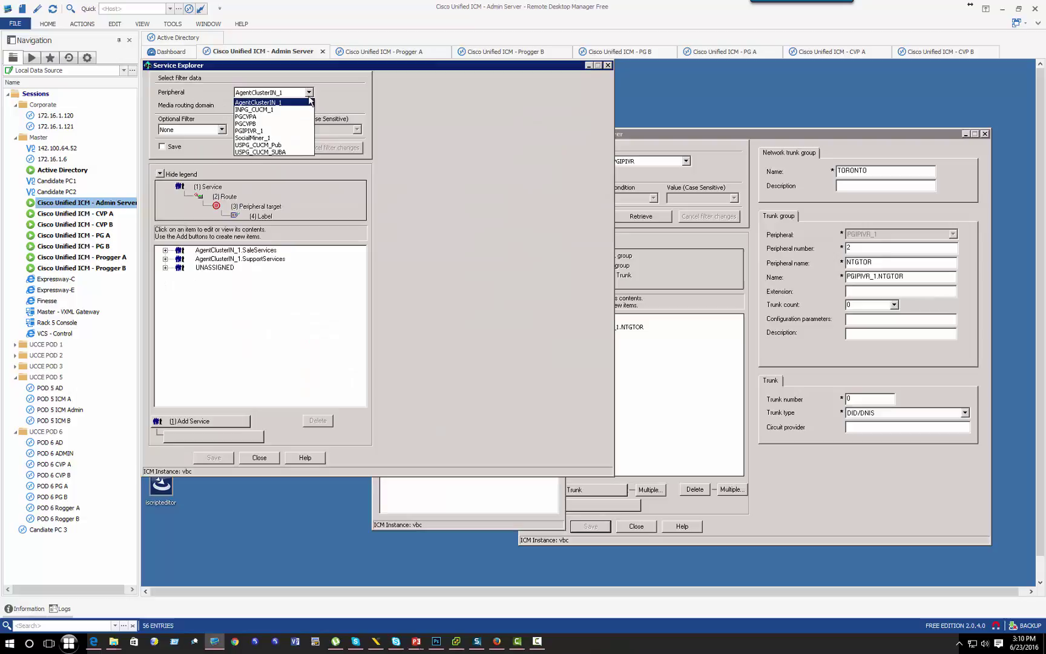
pyautogui.click(261, 132)
pyautogui.click(263, 148)
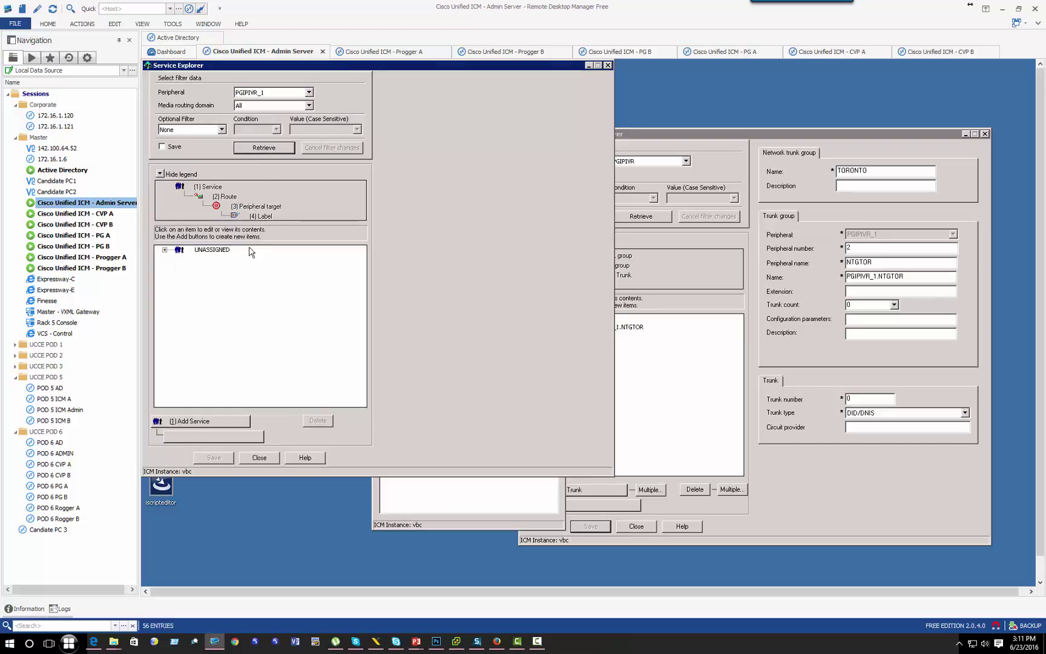
# Step: Add a new service with peripheral name SrvTor, auto-named PGIPIVR_1.SrvTor
pyautogui.click(204, 422)
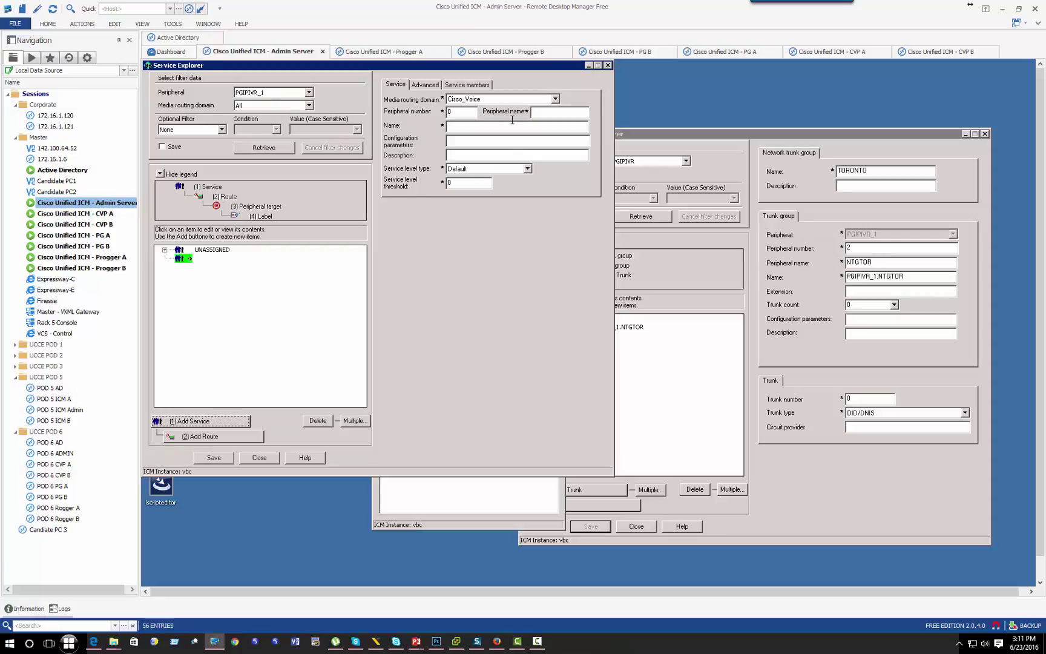
pyautogui.click(554, 112)
pyautogui.write('SrvTO')
pyautogui.press('Tab')
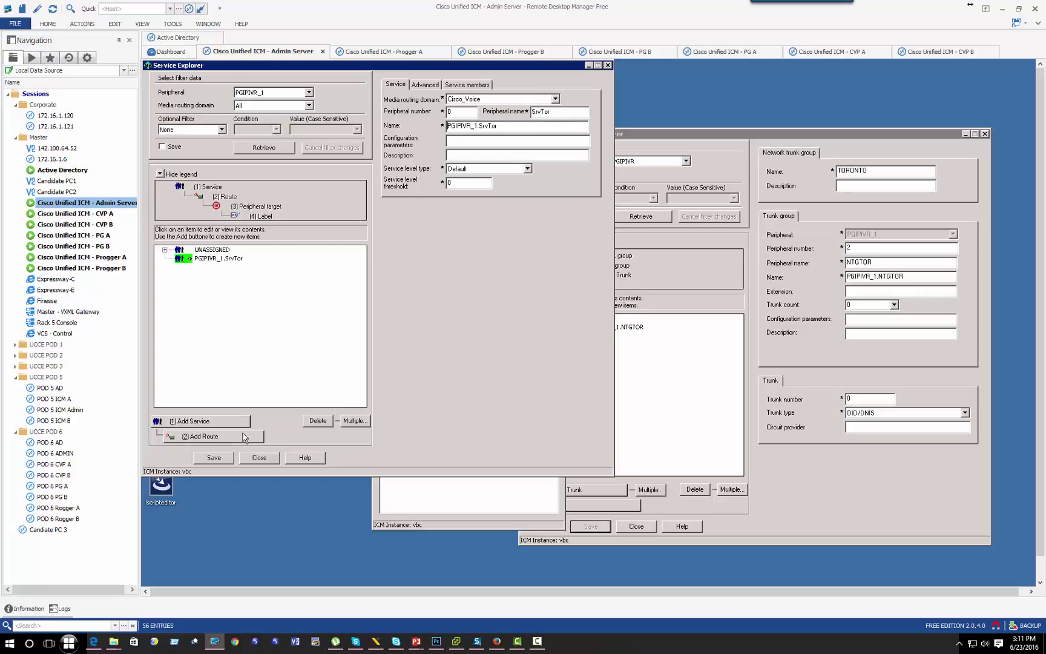
# Step: Save the SrvTor service and add a route named SrvTorRT under it
pyautogui.click(215, 458)
pyautogui.click(234, 436)
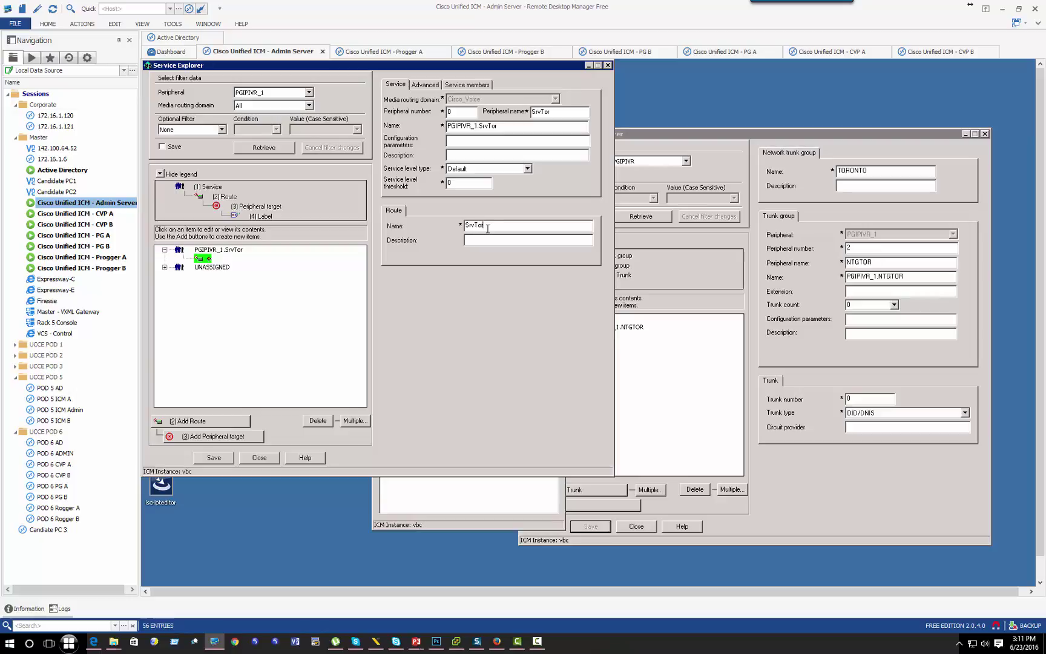
pyautogui.click(214, 459)
# Step: Reselect the SrvTorRT route and add a blank peripheral target beneath it
pyautogui.click(226, 258)
pyautogui.click(219, 250)
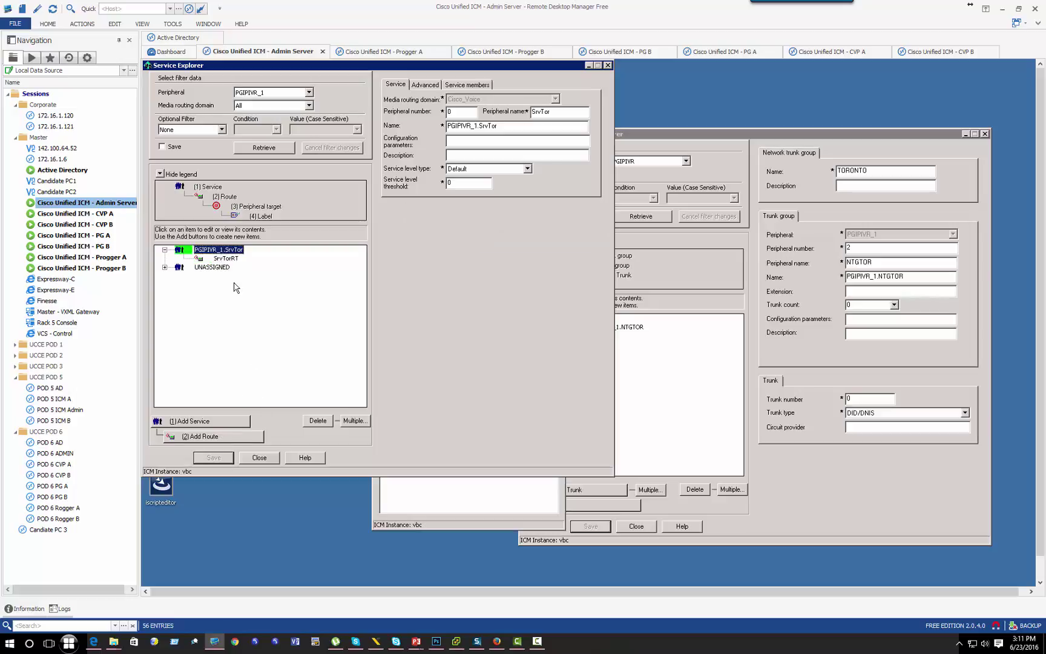
pyautogui.click(225, 259)
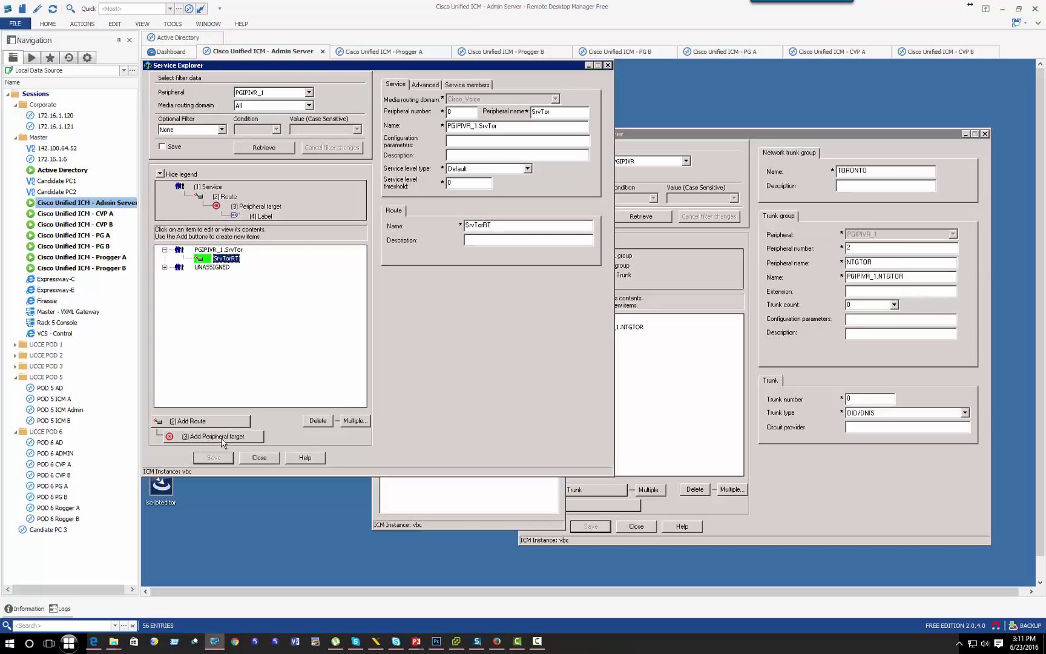
pyautogui.click(221, 437)
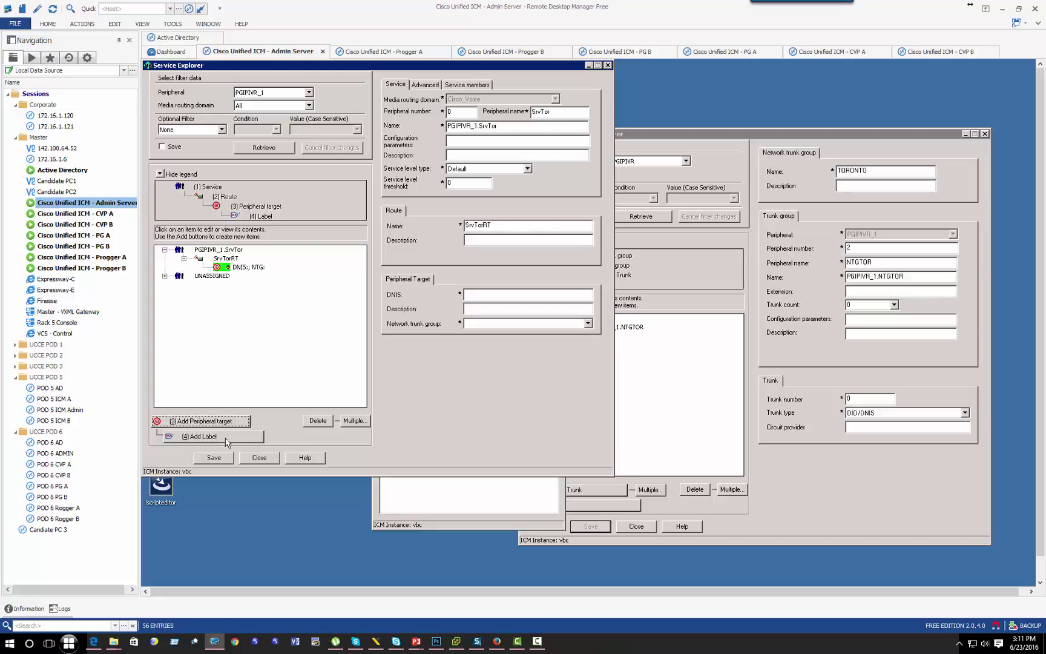
# Step: Save a peripheral target with DNIS 9000 on network trunk group TORONTO
pyautogui.click(488, 293)
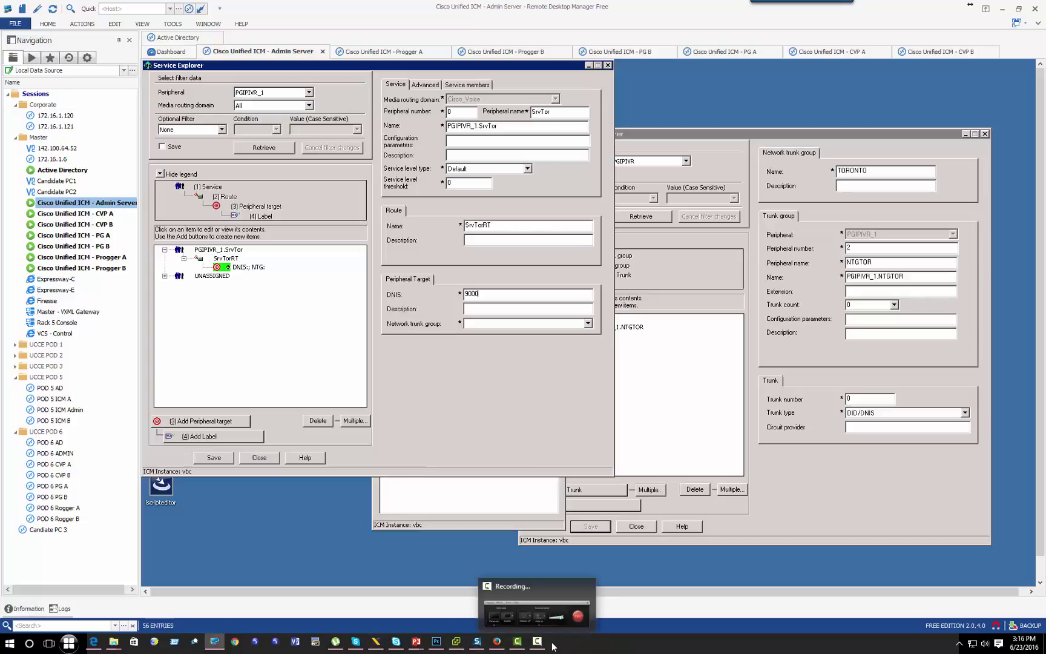
pyautogui.click(586, 324)
pyautogui.click(503, 337)
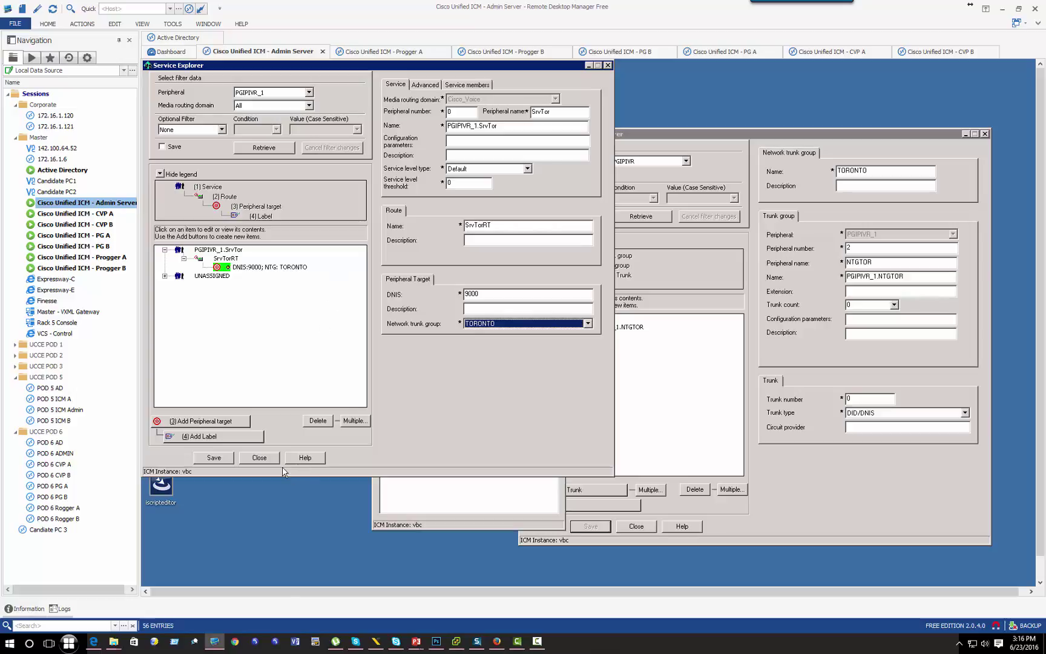
pyautogui.click(205, 460)
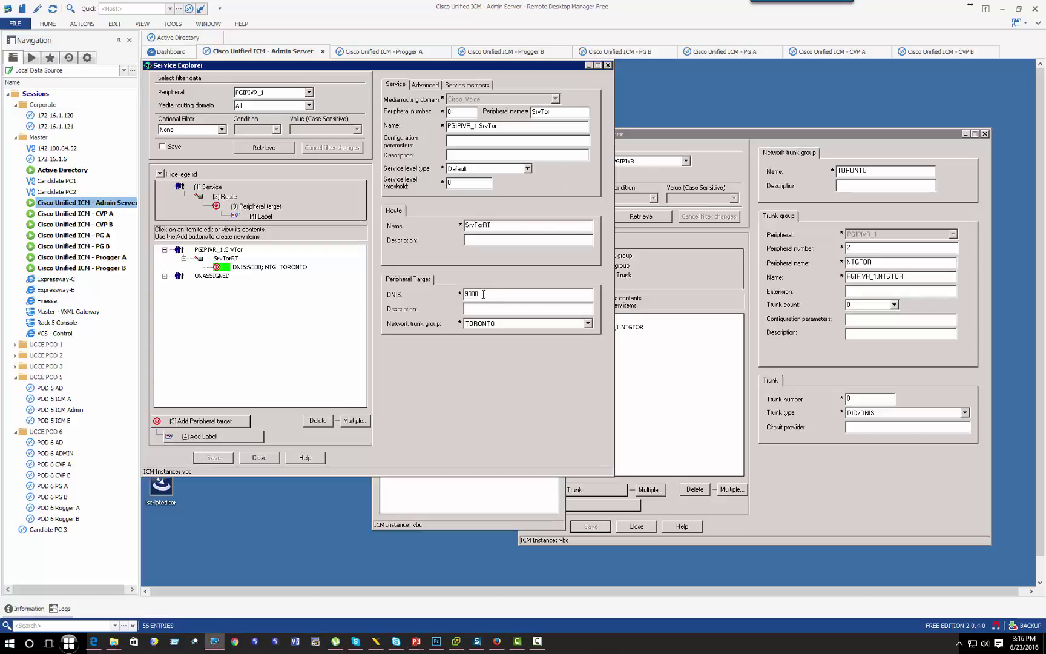
# Step: Add and save label 9000 for routing client RCUSCUCMPUB under the DNIS 9000 target
pyautogui.doubleClick(471, 294)
pyautogui.click(253, 267)
pyautogui.click(234, 439)
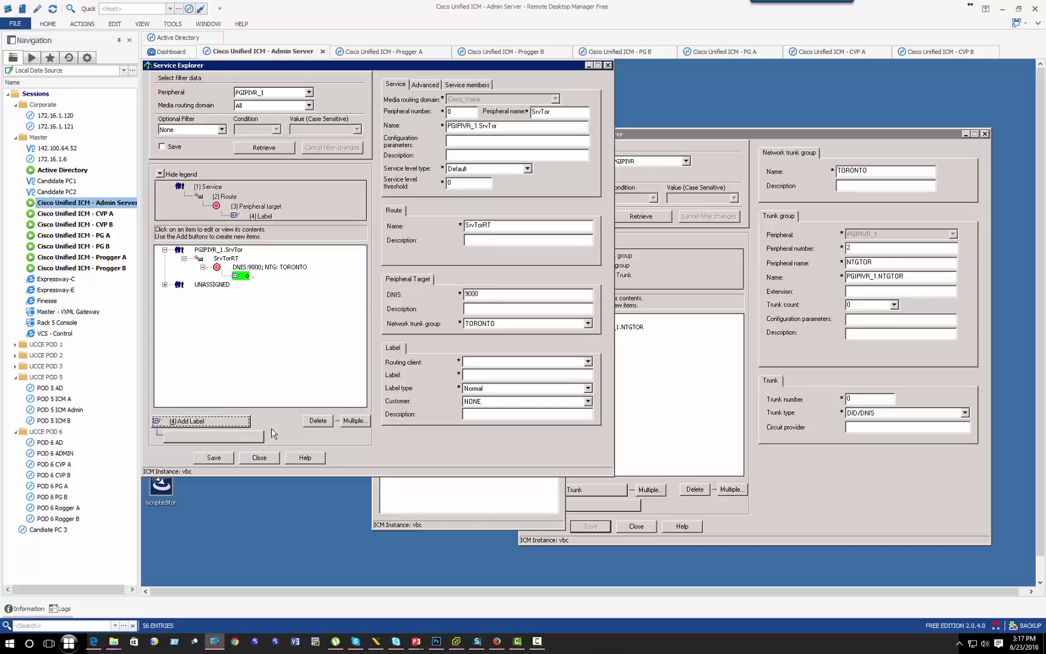
pyautogui.click(503, 362)
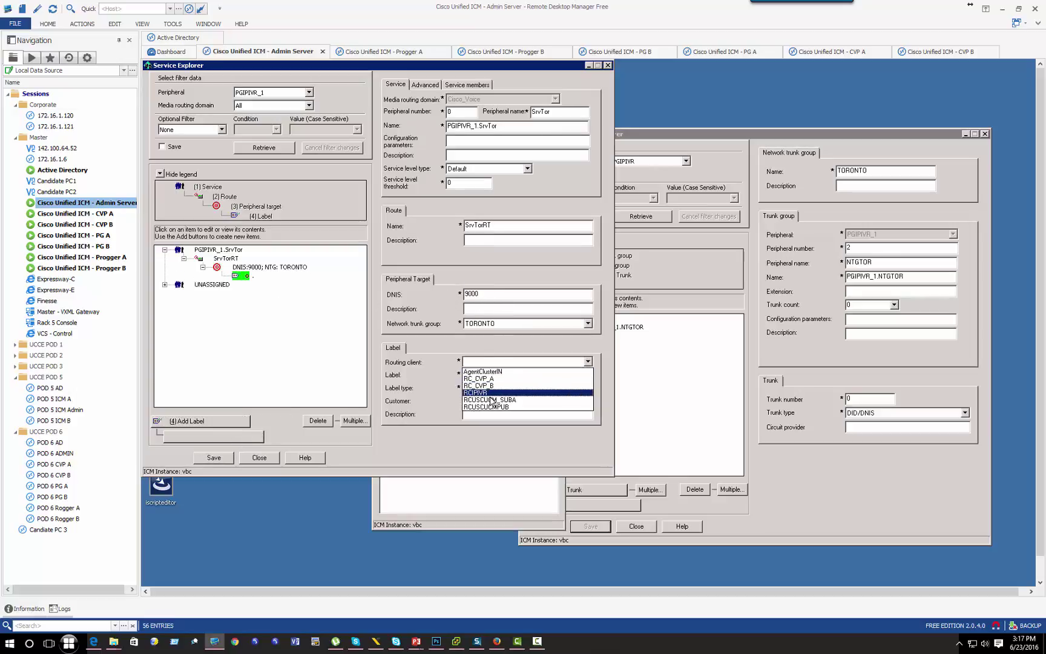
pyautogui.click(489, 393)
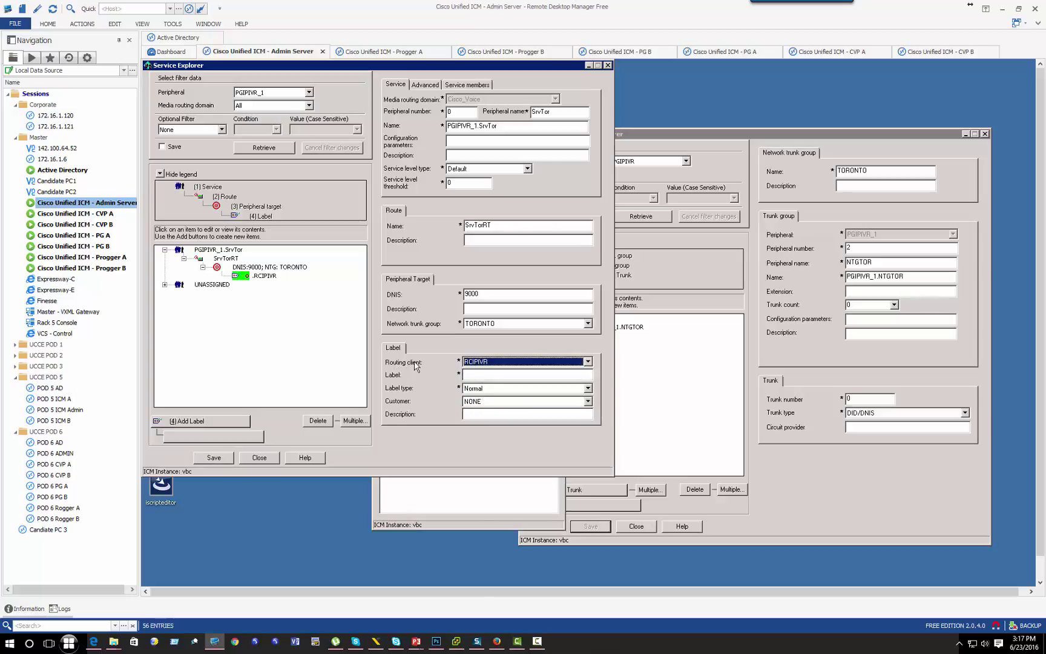
pyautogui.click(502, 362)
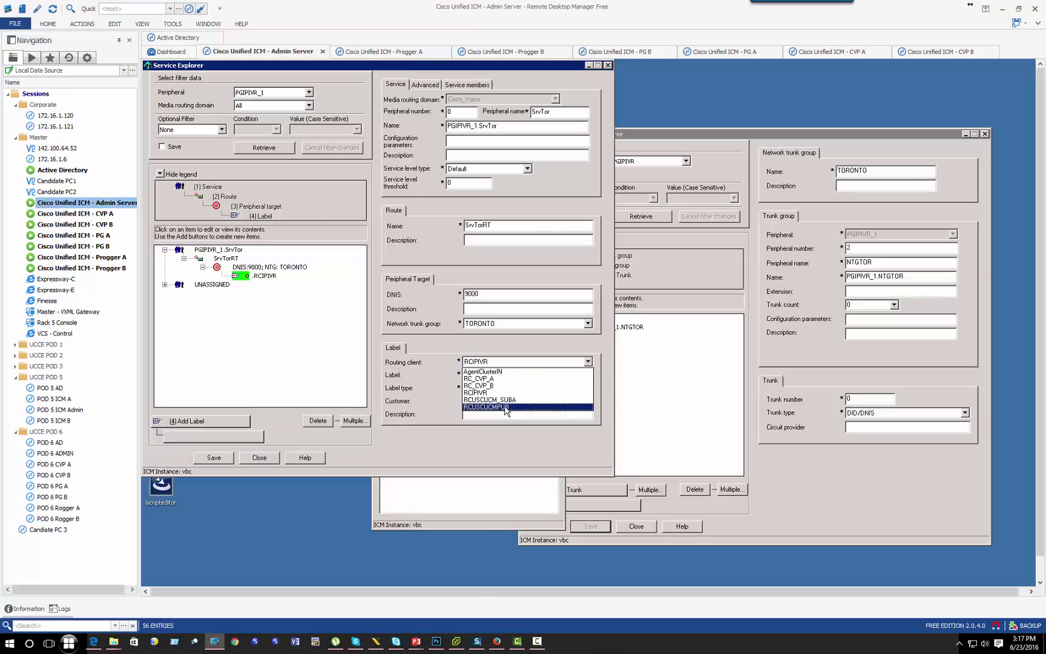
pyautogui.click(507, 411)
pyautogui.click(471, 377)
pyautogui.write('9000')
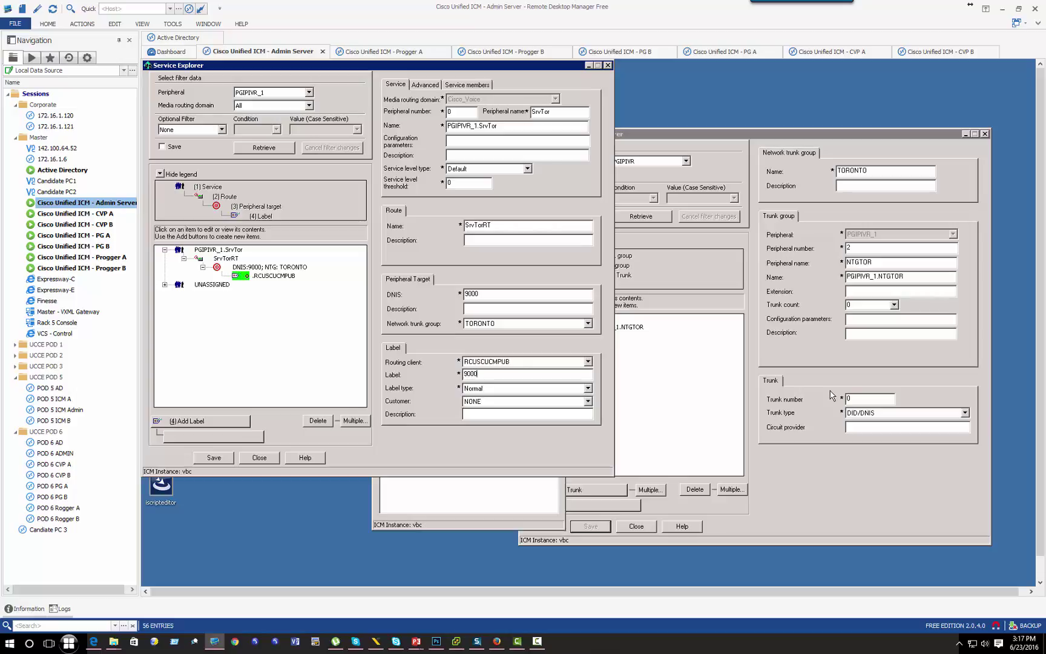
pyautogui.click(215, 459)
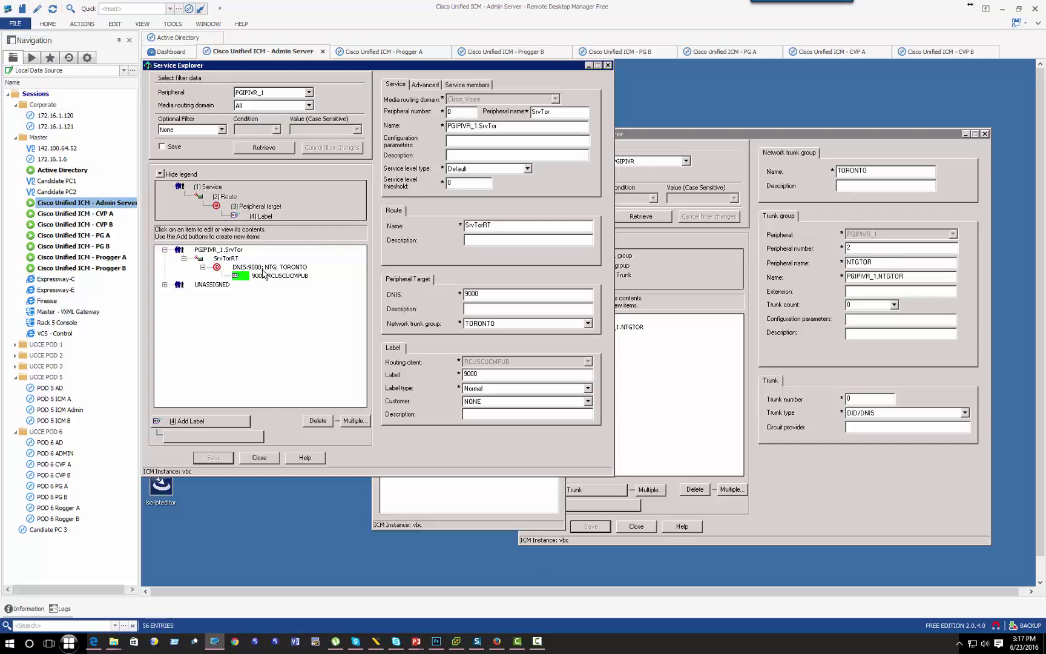
# Step: Check the saved 9000.RCUSCUCMPUB label and close the service explorer
pyautogui.click(221, 266)
pyautogui.click(268, 276)
pyautogui.click(273, 456)
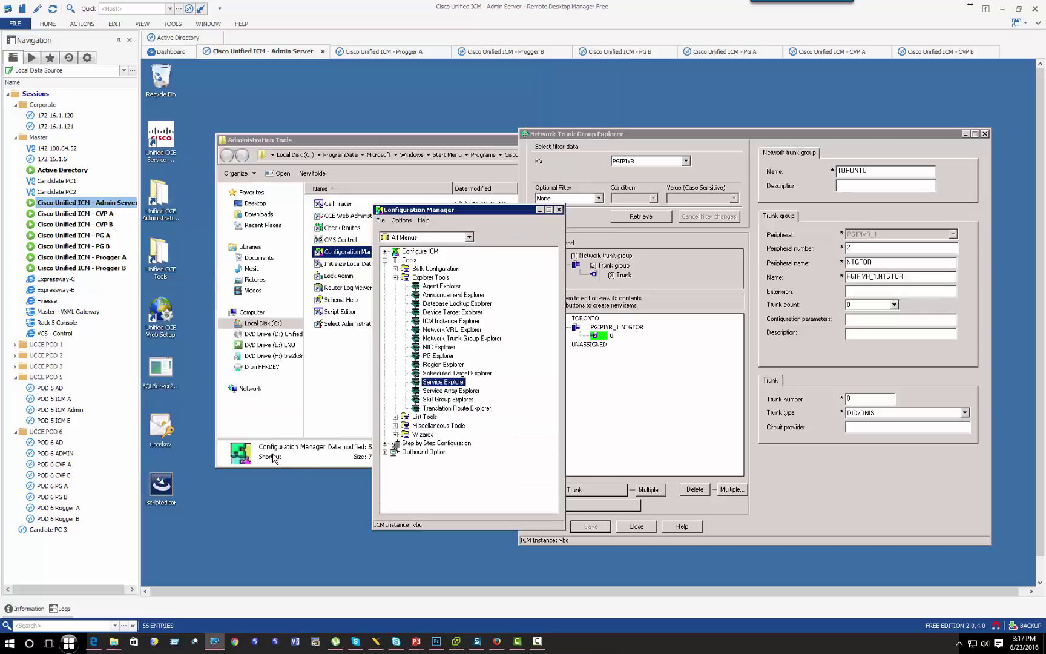
# Step: Open the Translation Route Explorer and inspect TRIPIVR and its TRIVR_RT route
pyautogui.doubleClick(447, 409)
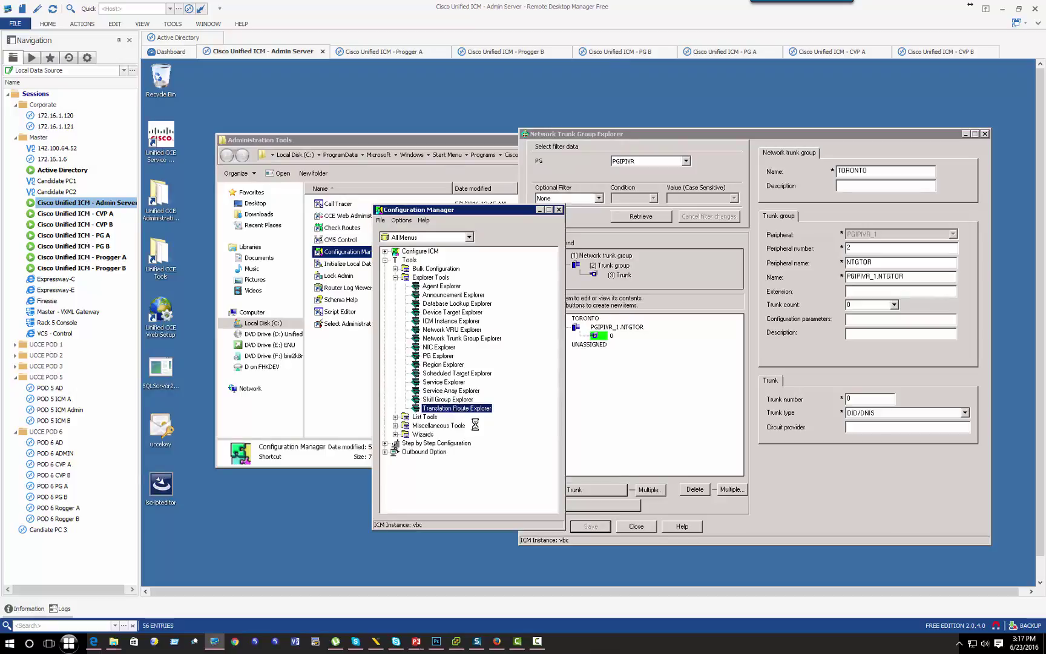
pyautogui.click(282, 150)
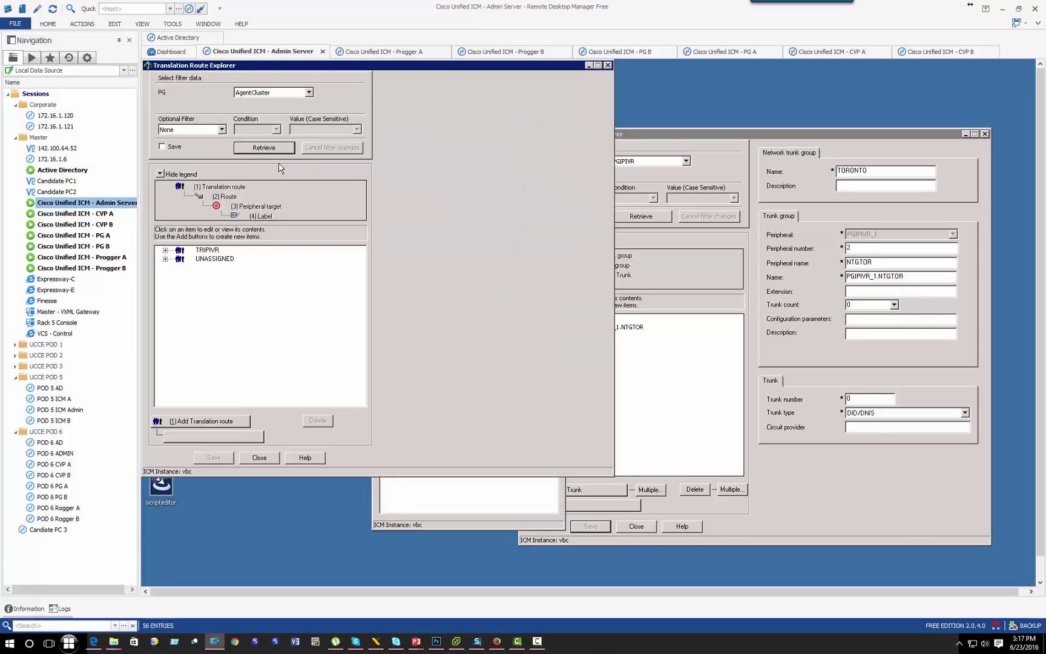
pyautogui.doubleClick(210, 251)
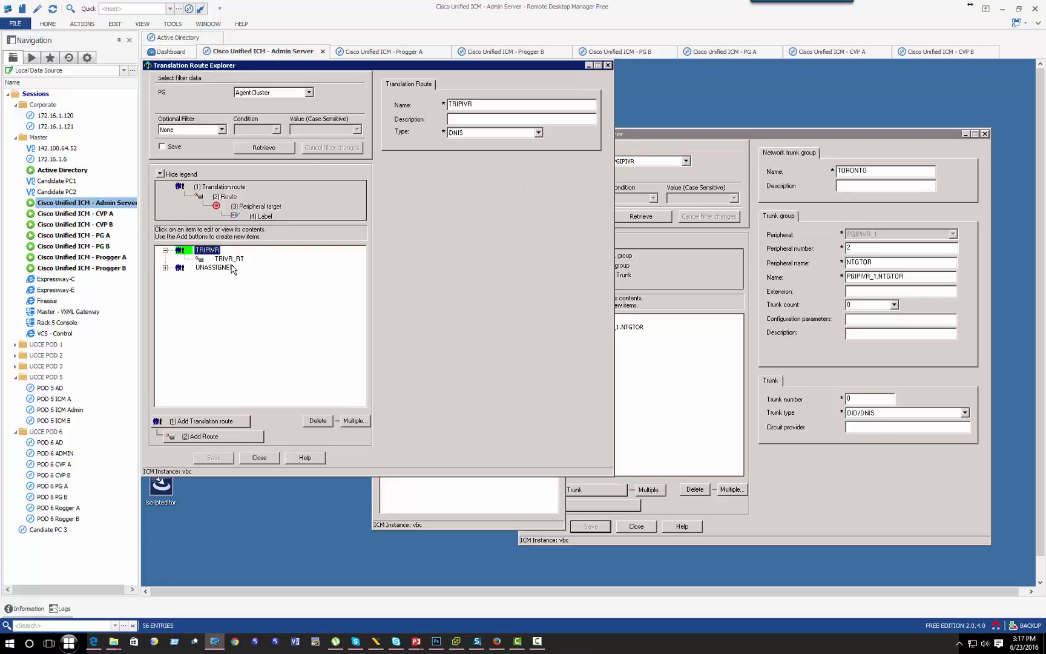
pyautogui.click(229, 259)
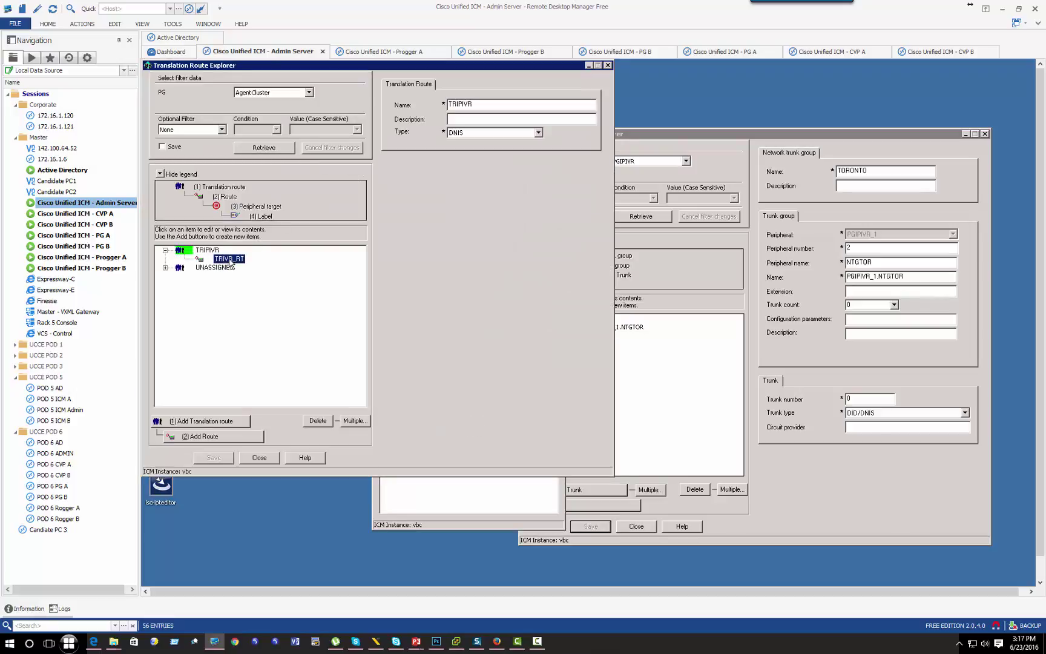
# Step: Attempt to delete TRIPIVR and save, then dismiss the failed-update error
pyautogui.click(198, 252)
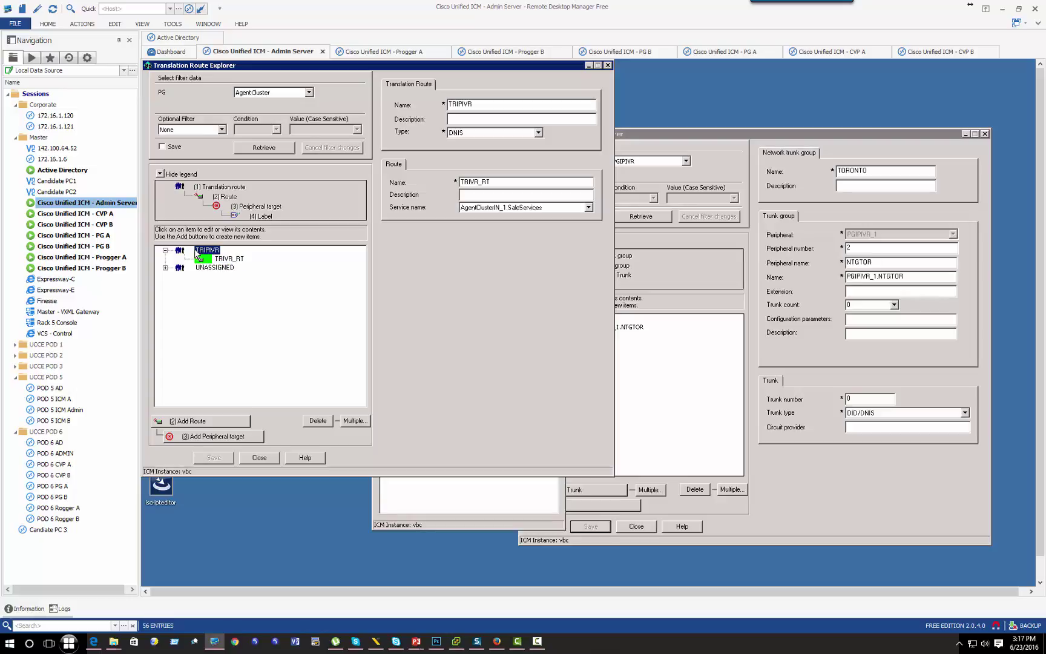
pyautogui.click(318, 420)
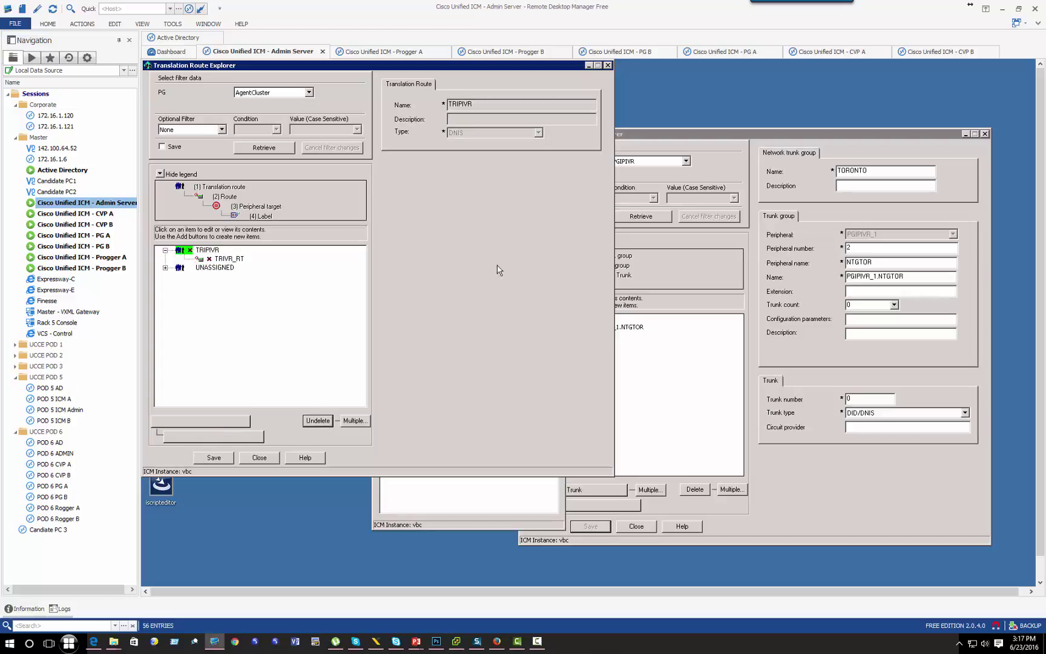
pyautogui.click(214, 458)
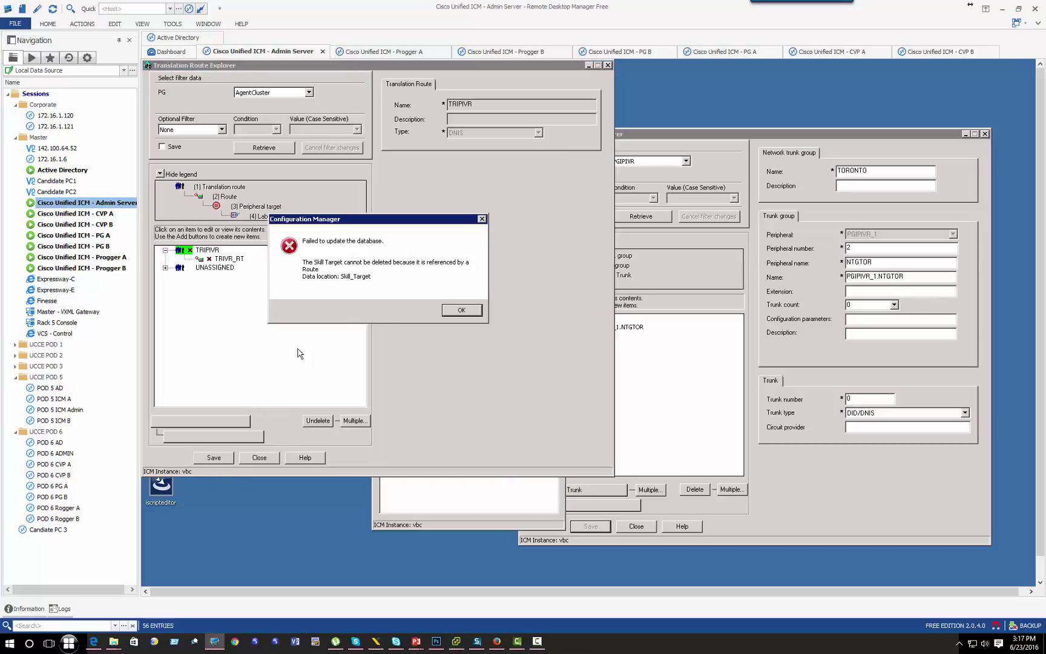
pyautogui.click(454, 312)
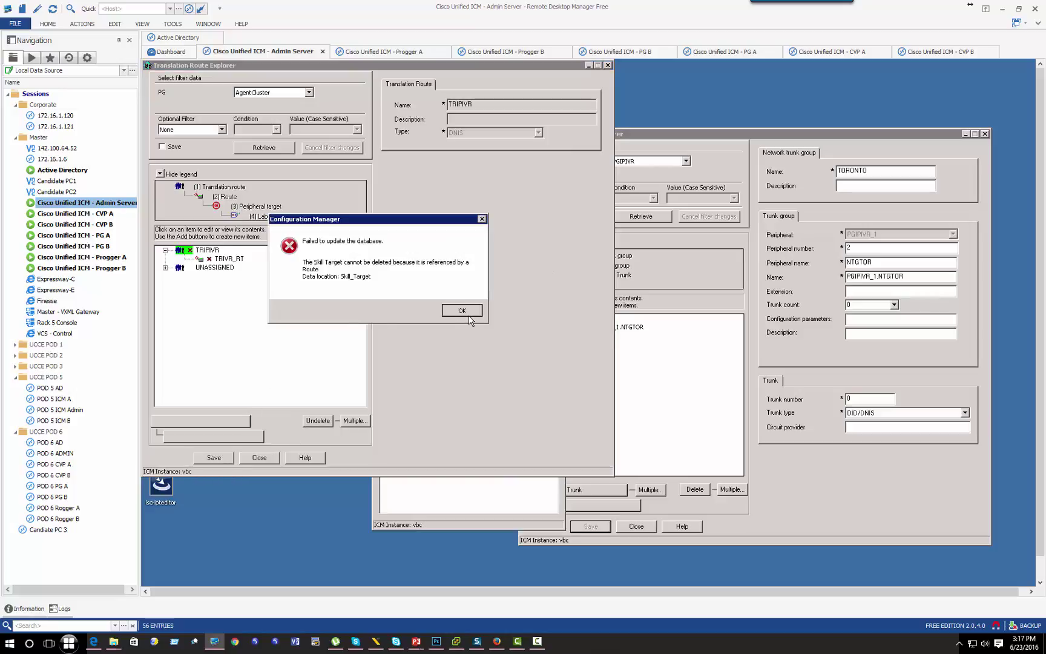
pyautogui.click(218, 260)
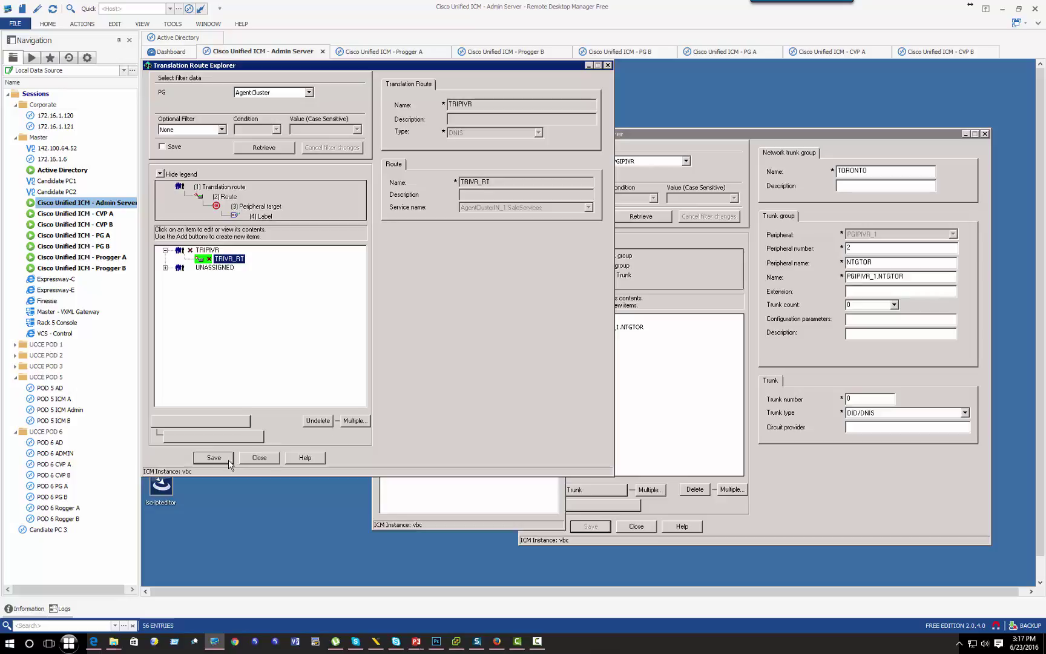
# Step: Filter translation routes by PG PGIPIVR, retrieve, and discard the unsaved deletion
pyautogui.click(309, 93)
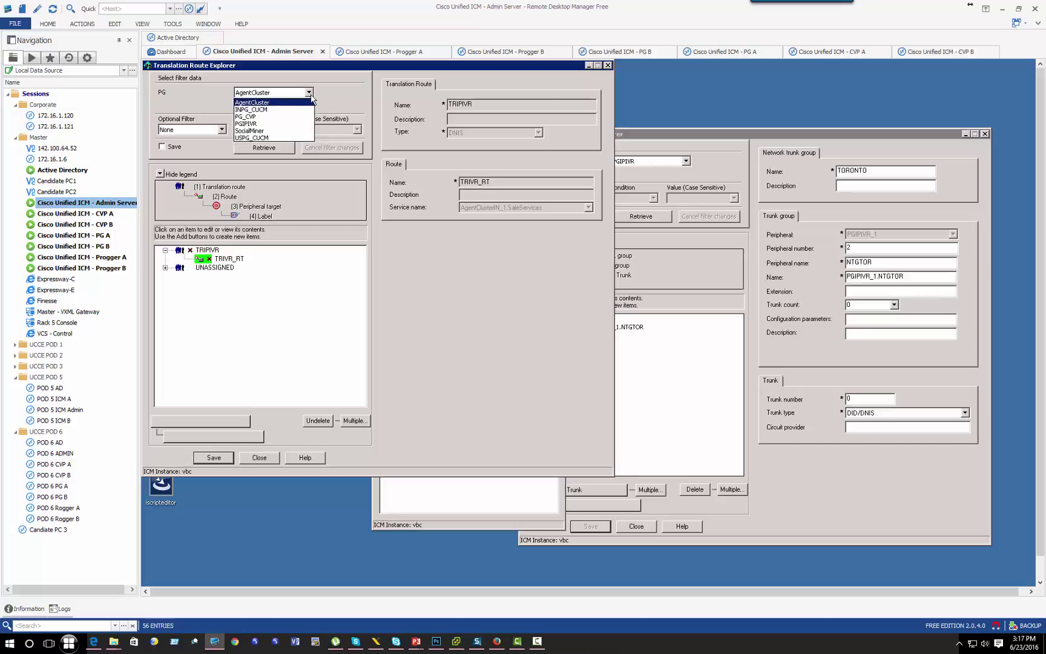
pyautogui.click(238, 103)
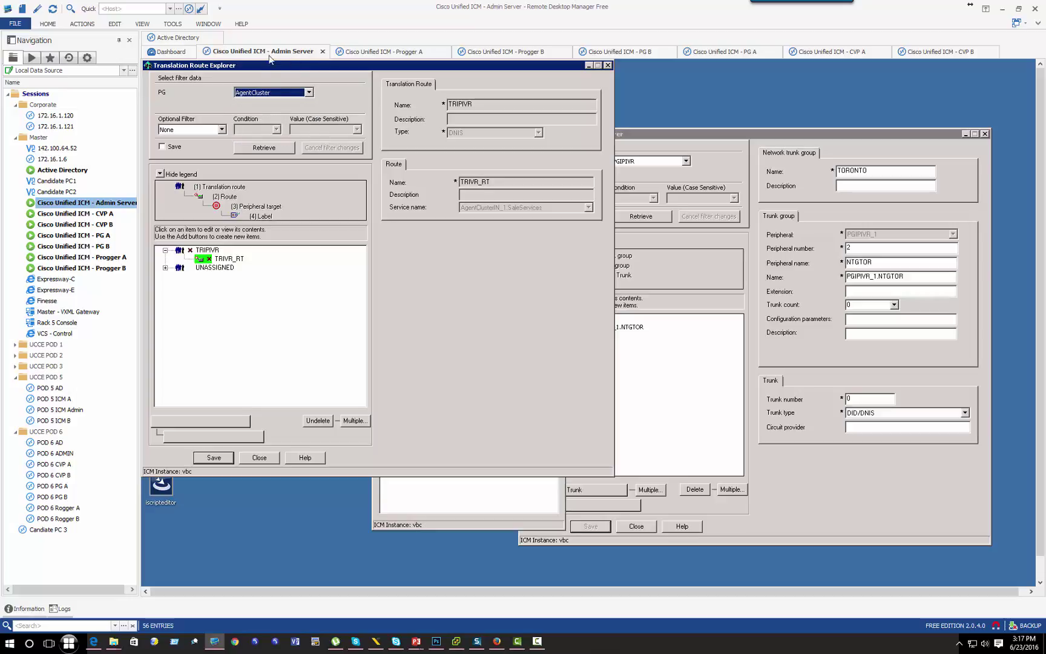
pyautogui.click(254, 92)
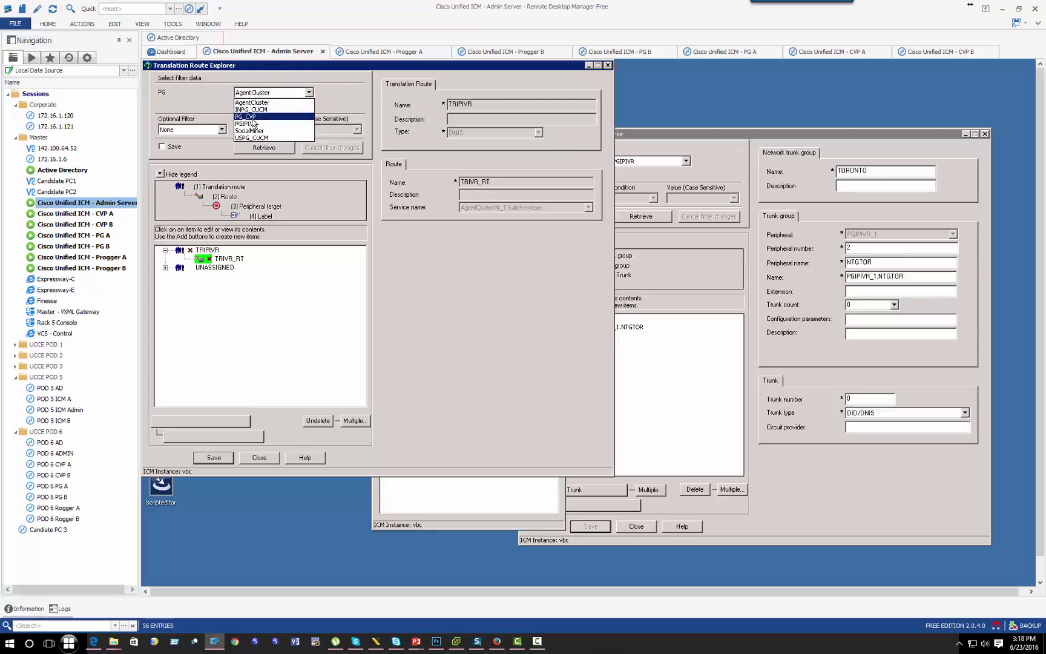
pyautogui.click(250, 124)
pyautogui.click(263, 147)
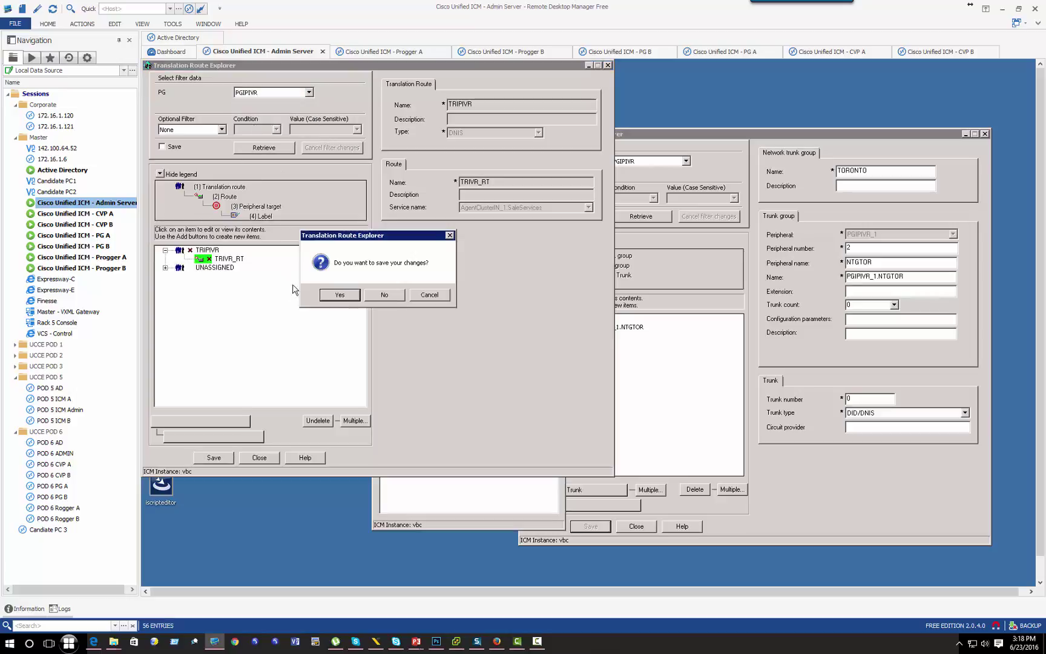
pyautogui.click(369, 295)
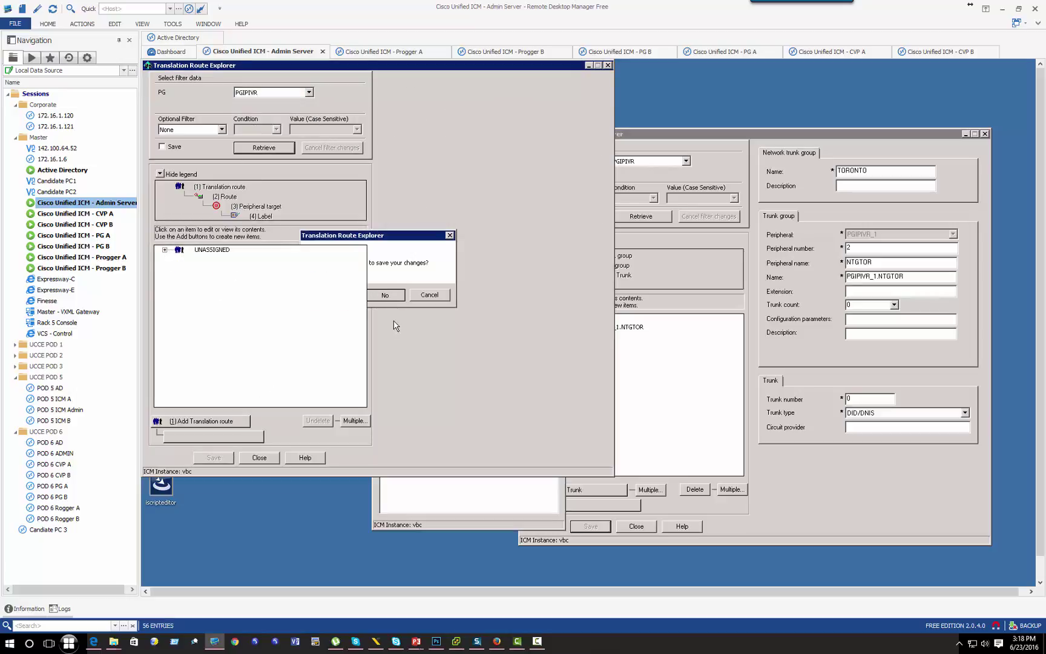
# Step: Start a DNIS translation route named UCCETransRT and add a blank route beneath it
pyautogui.click(214, 422)
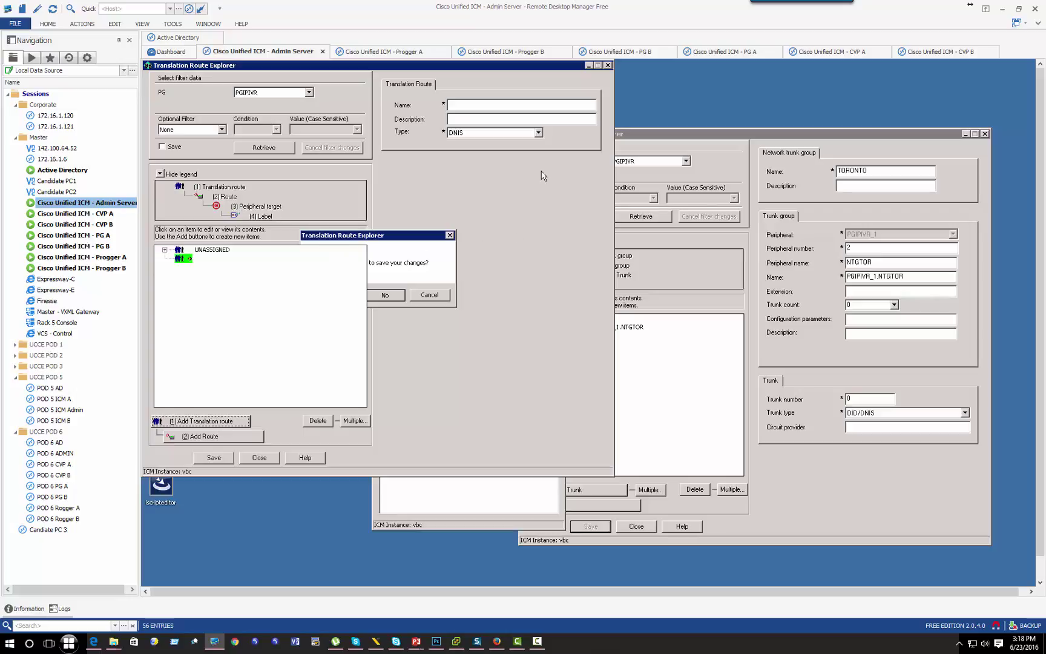
pyautogui.click(502, 107)
pyautogui.write('Uc')
pyautogui.press('BackSpace')
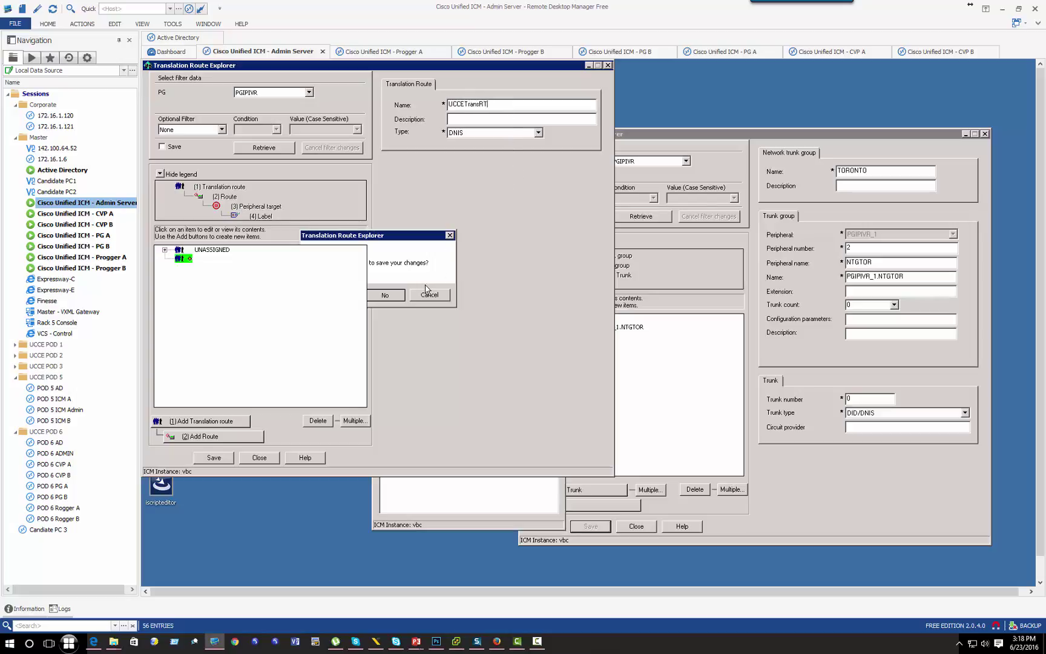
pyautogui.click(235, 434)
pyautogui.click(485, 181)
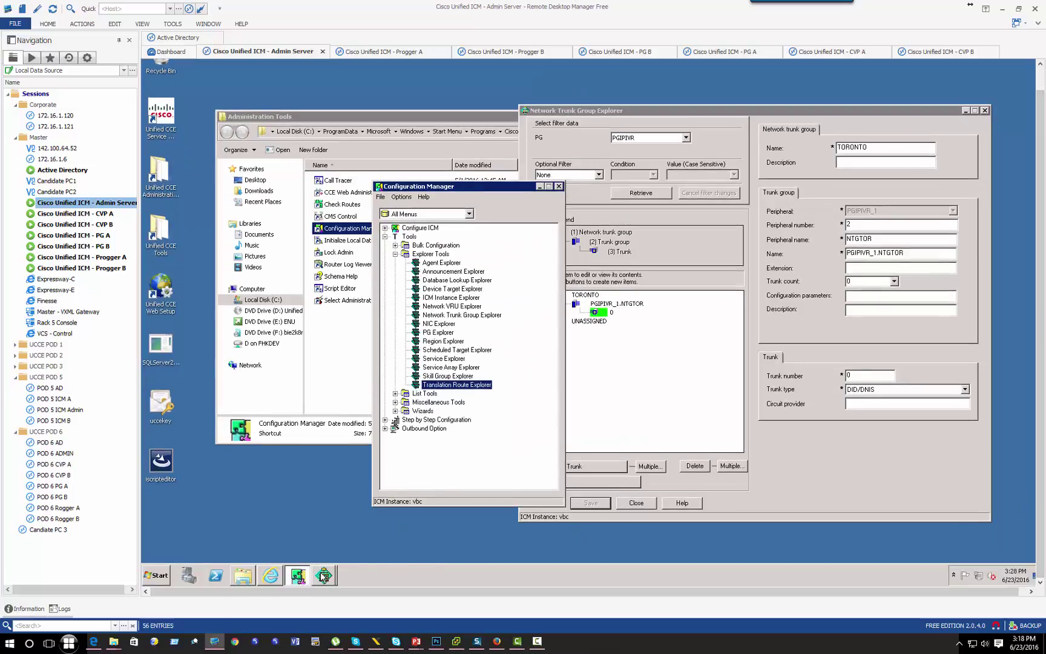
# Step: Name the route UCCETransRT_RT and assign it the PGIPIVR_1.SrvTor service
pyautogui.moveTo(324, 575)
pyautogui.click(342, 555)
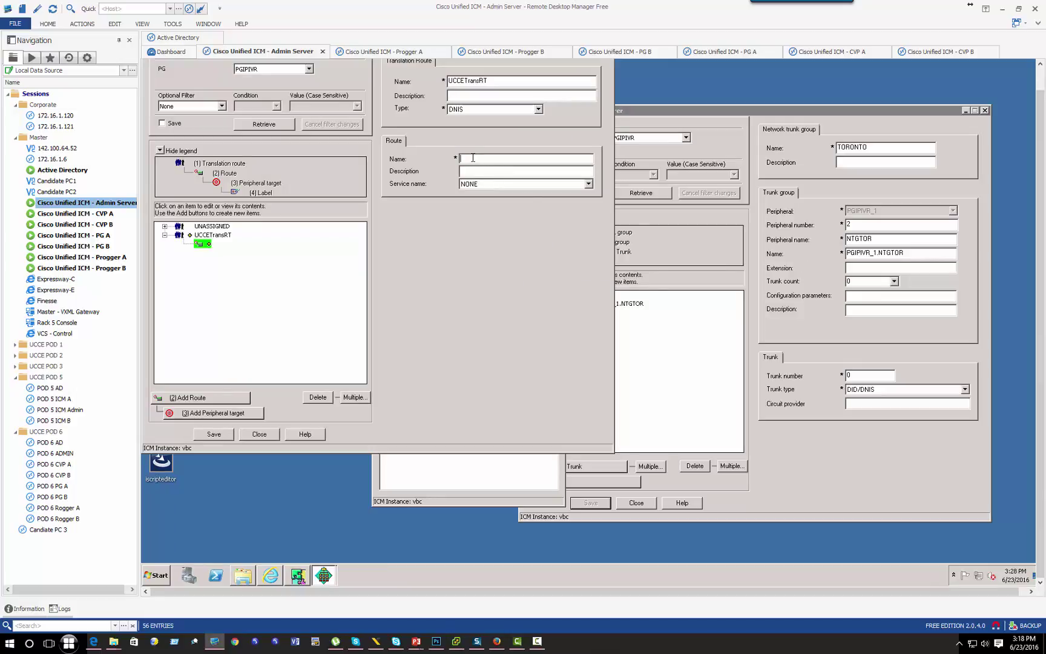
pyautogui.moveTo(504, 80); pyautogui.dragTo(385, 78)
pyautogui.hotkey('ctrl', 'c')
pyautogui.click(484, 159)
pyautogui.hotkey('ctrl', 'v')
pyautogui.click(483, 184)
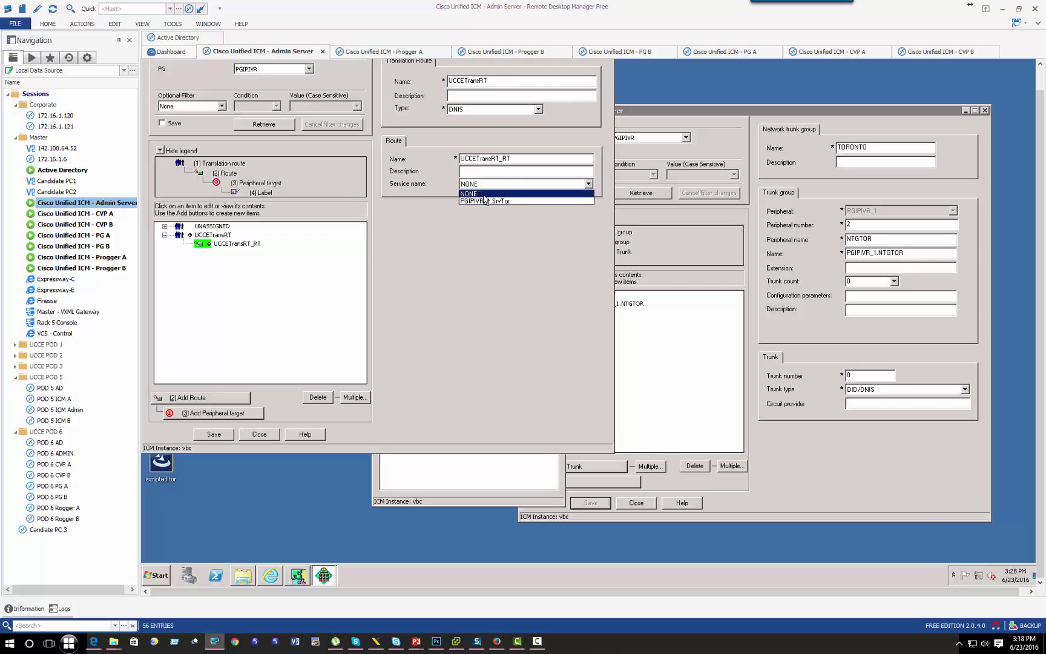
pyautogui.click(468, 201)
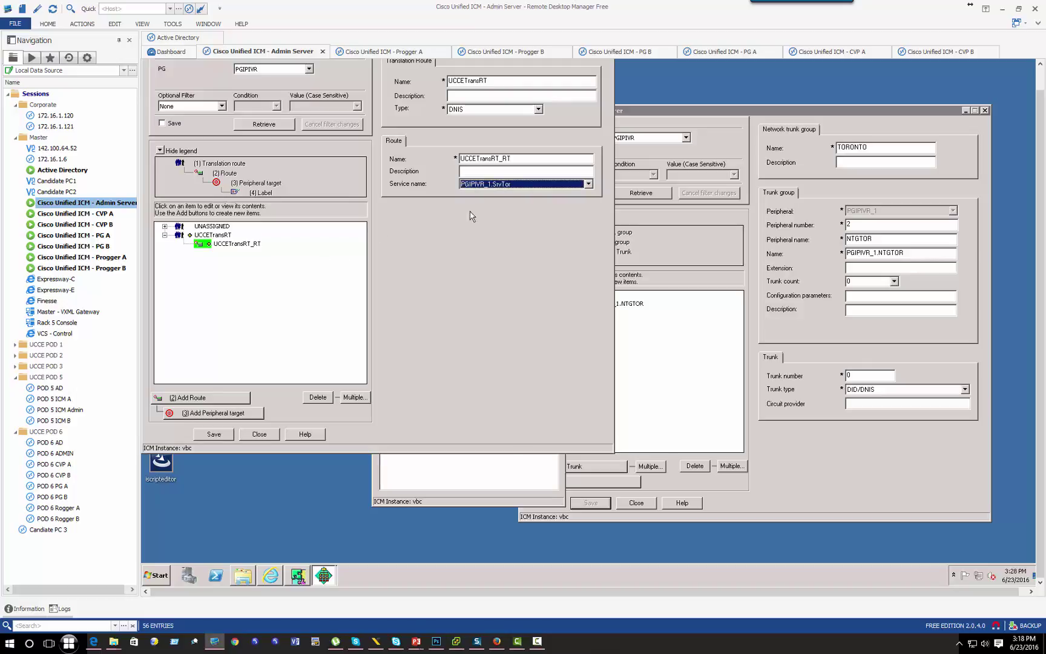
# Step: Add a peripheral target under UCCETransRT_RT and begin its DNIS entry
pyautogui.click(237, 245)
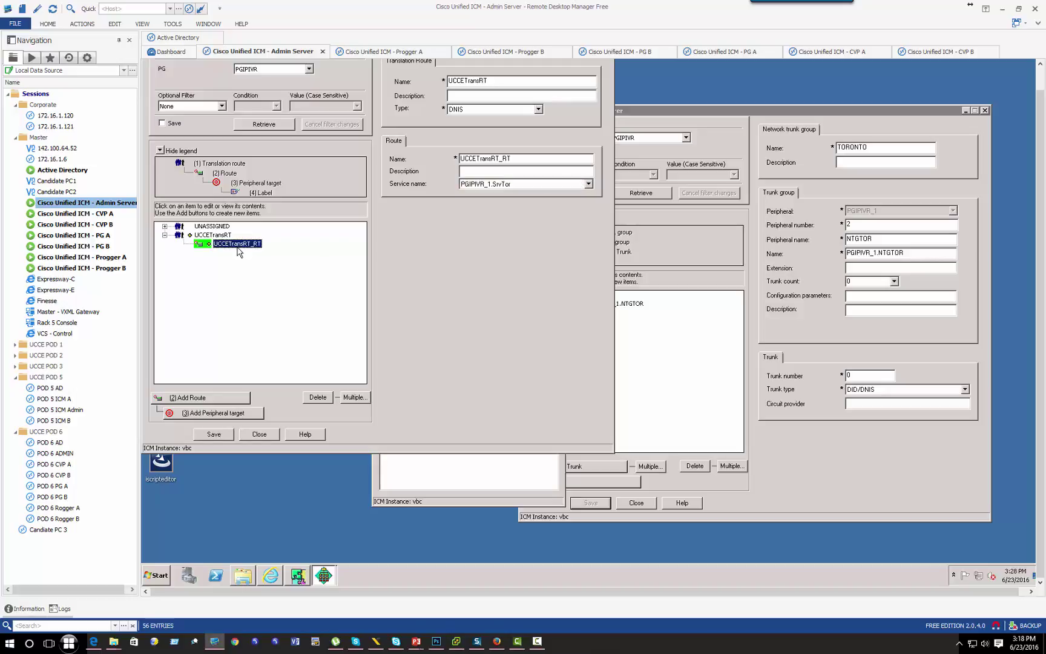
pyautogui.click(210, 414)
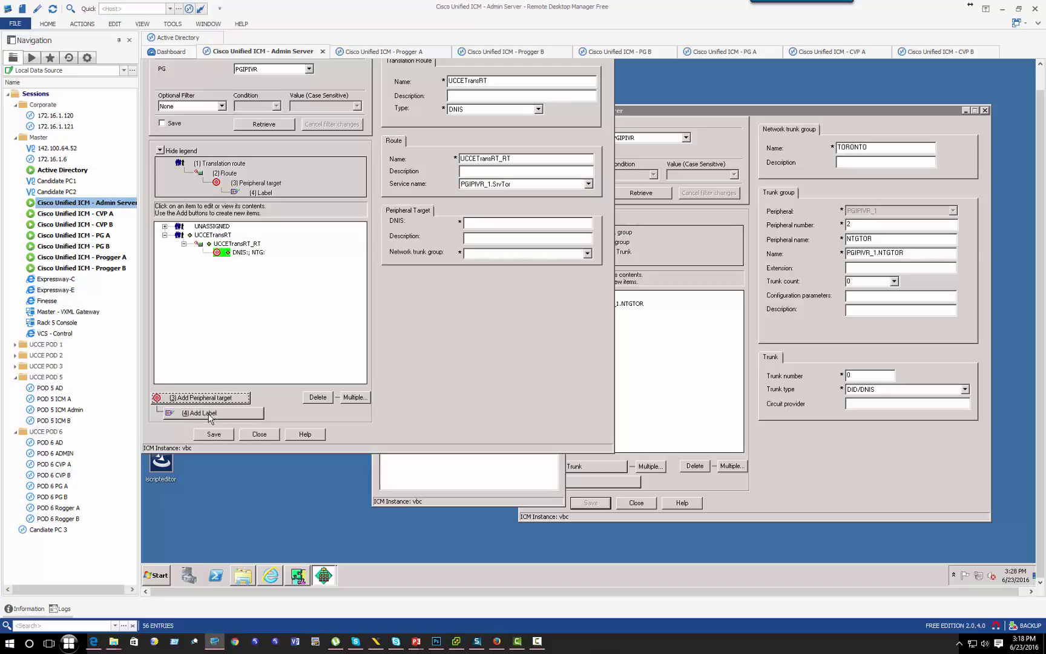
pyautogui.click(470, 223)
# Step: In CCX Administration, start a new Cisco ICM Translation-Routing application
pyautogui.click(497, 641)
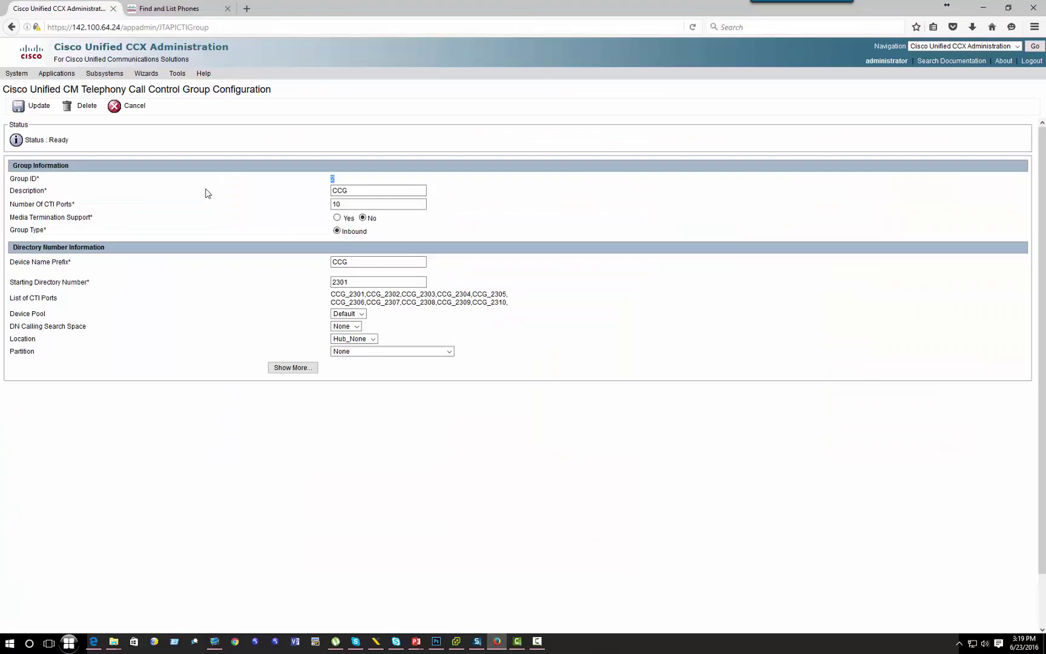
pyautogui.moveTo(58, 75)
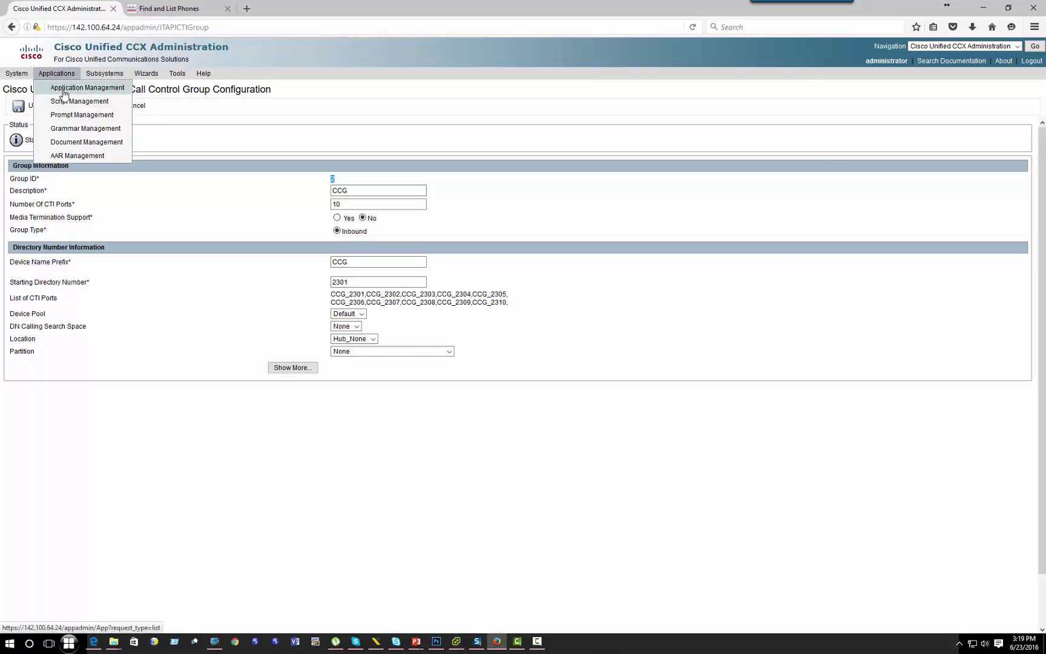
pyautogui.click(64, 94)
pyautogui.moveTo(124, 82)
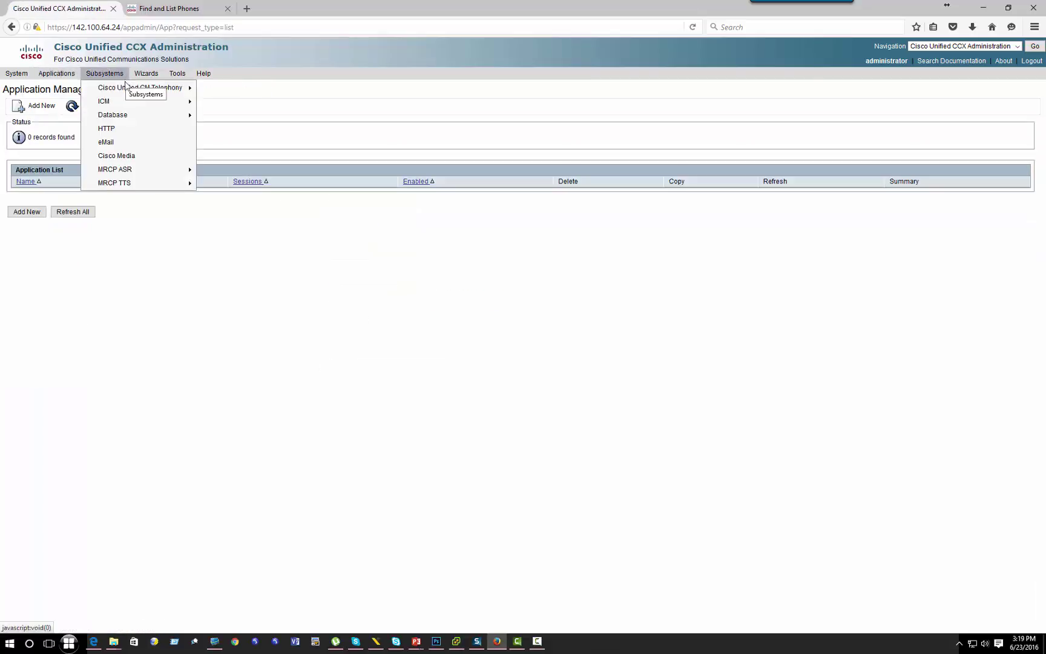
pyautogui.click(35, 215)
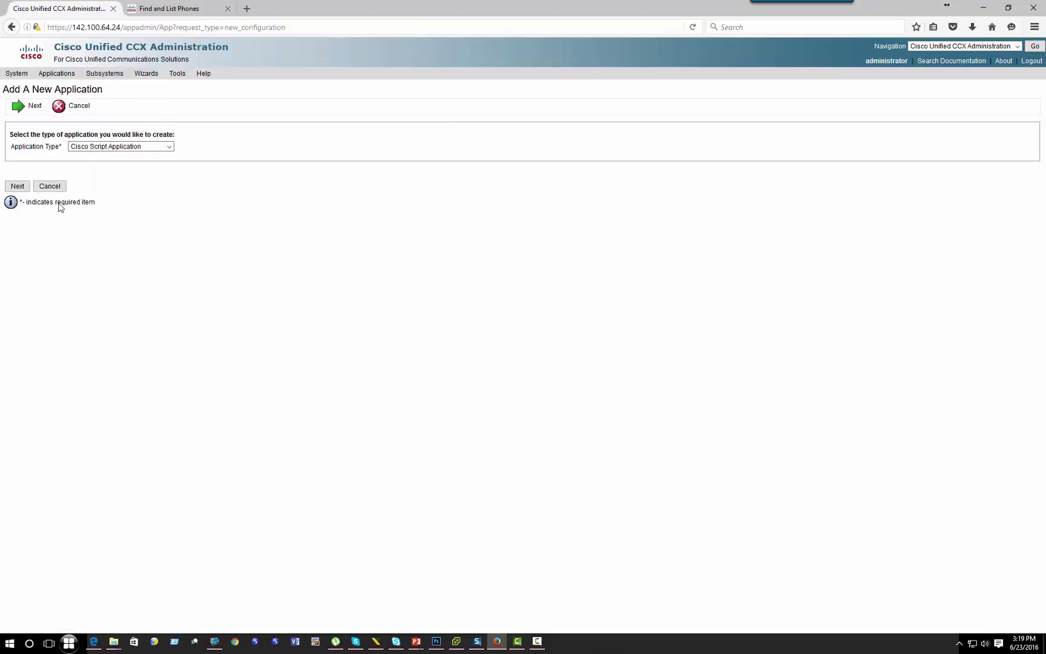
pyautogui.click(137, 147)
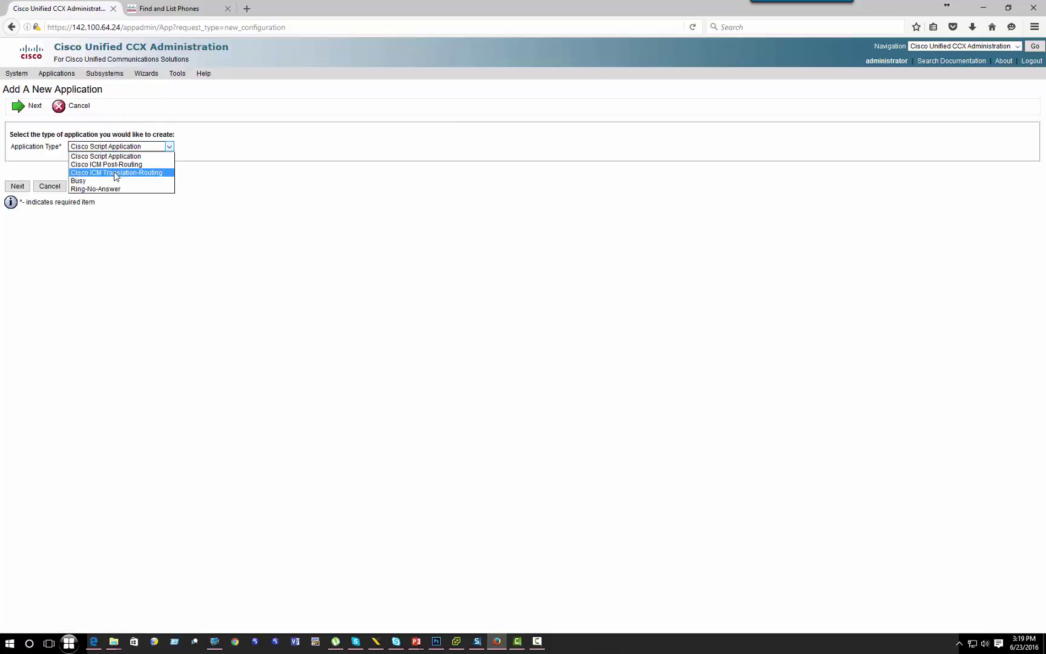
pyautogui.click(138, 173)
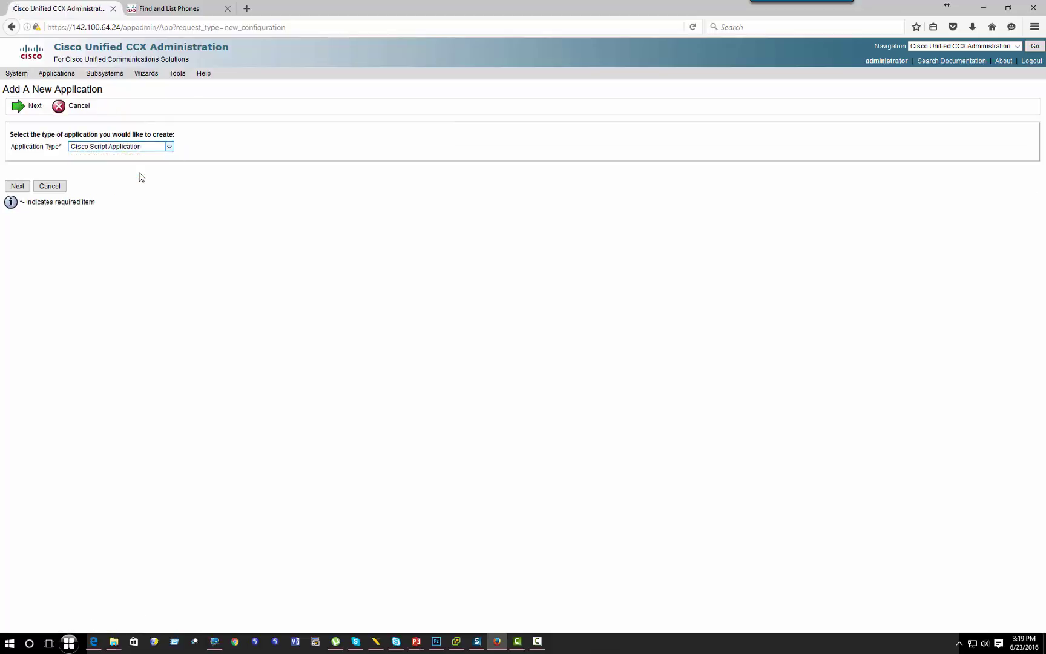
pyautogui.click(17, 186)
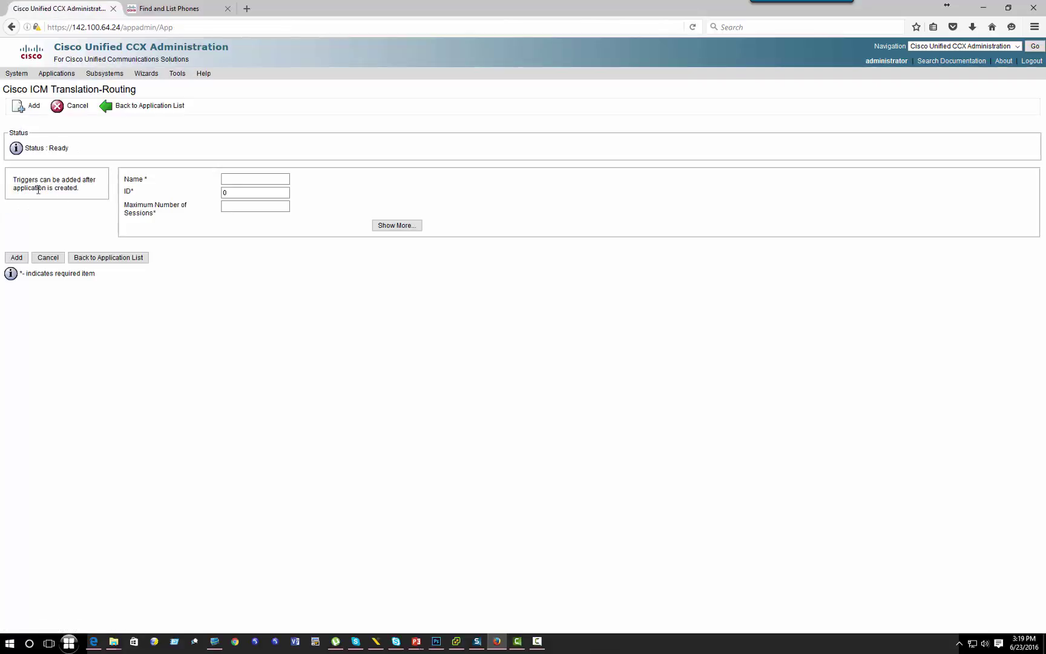
# Step: Name the application Helpdesk and save it
pyautogui.click(230, 181)
pyautogui.write('Helpdesk')
pyautogui.press('Tab')
pyautogui.click(395, 225)
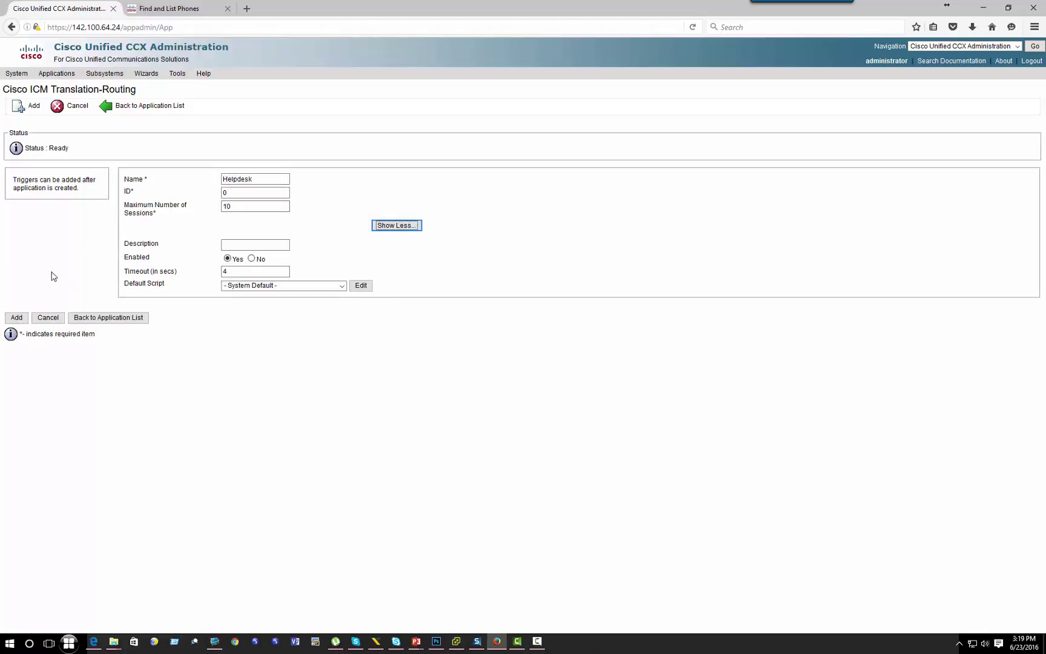
pyautogui.click(20, 318)
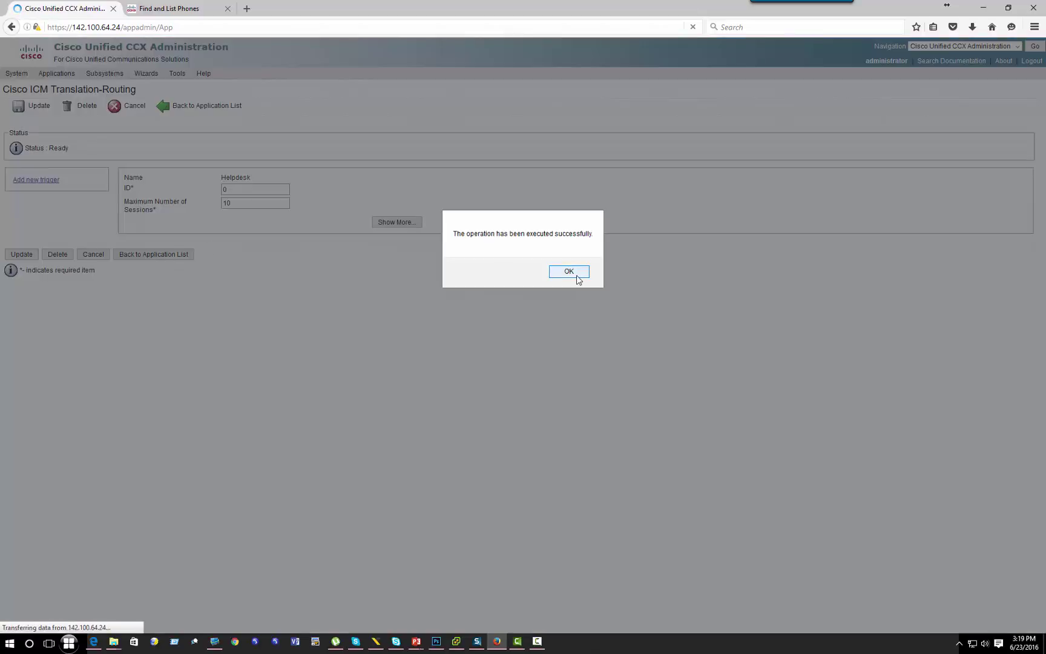
pyautogui.click(569, 272)
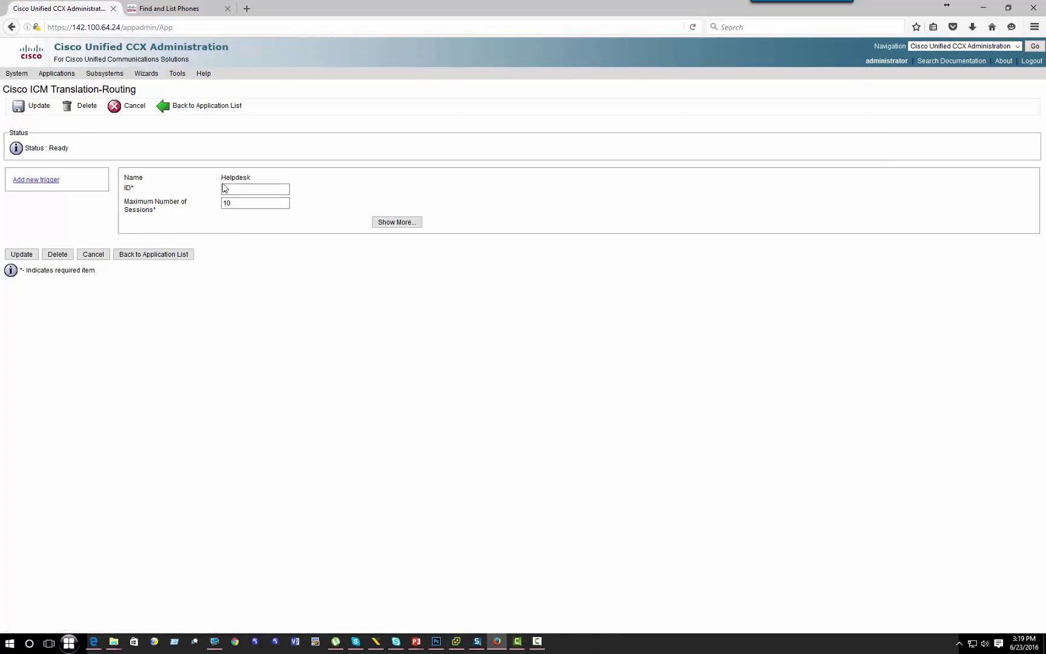
# Step: Back out of the new-trigger form and set the ICM target's network trunk group to TORONTO
pyautogui.click(35, 181)
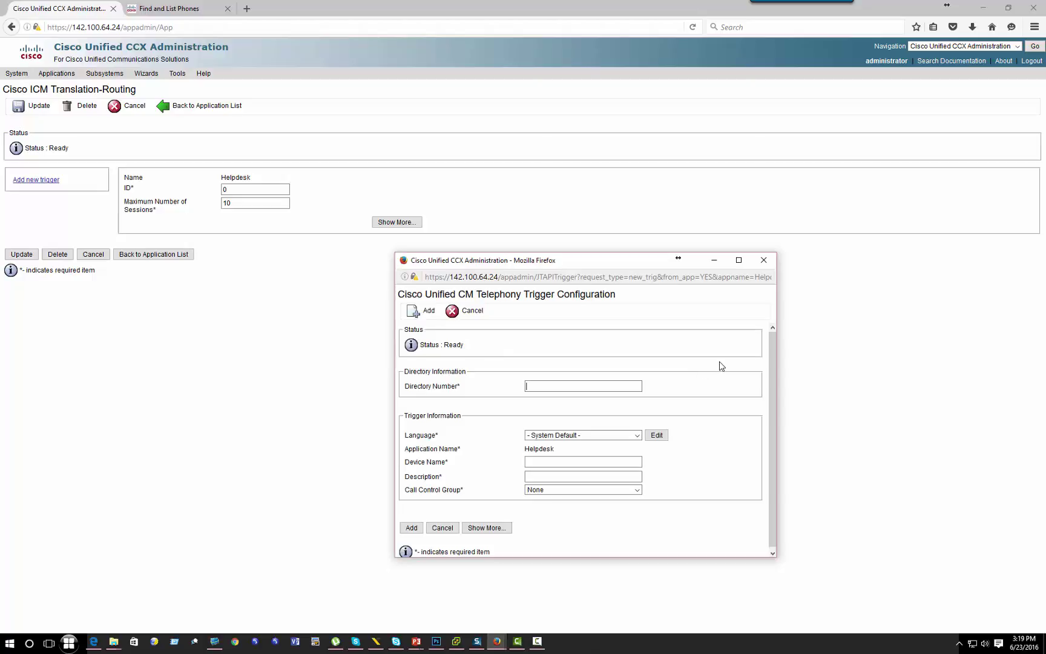
pyautogui.click(764, 261)
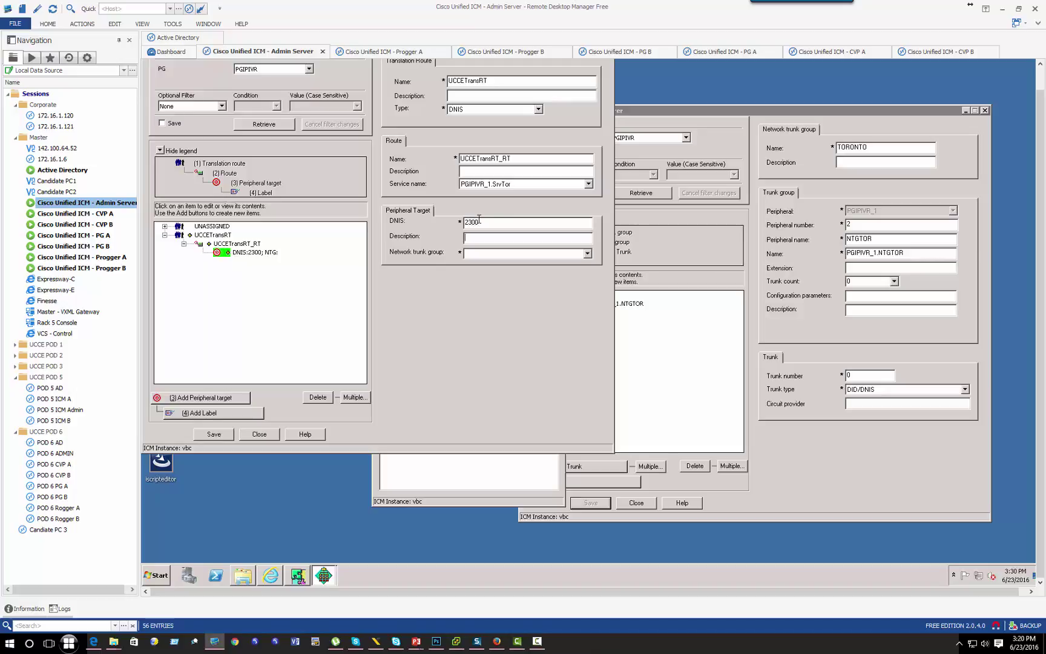
pyautogui.click(586, 253)
pyautogui.click(580, 264)
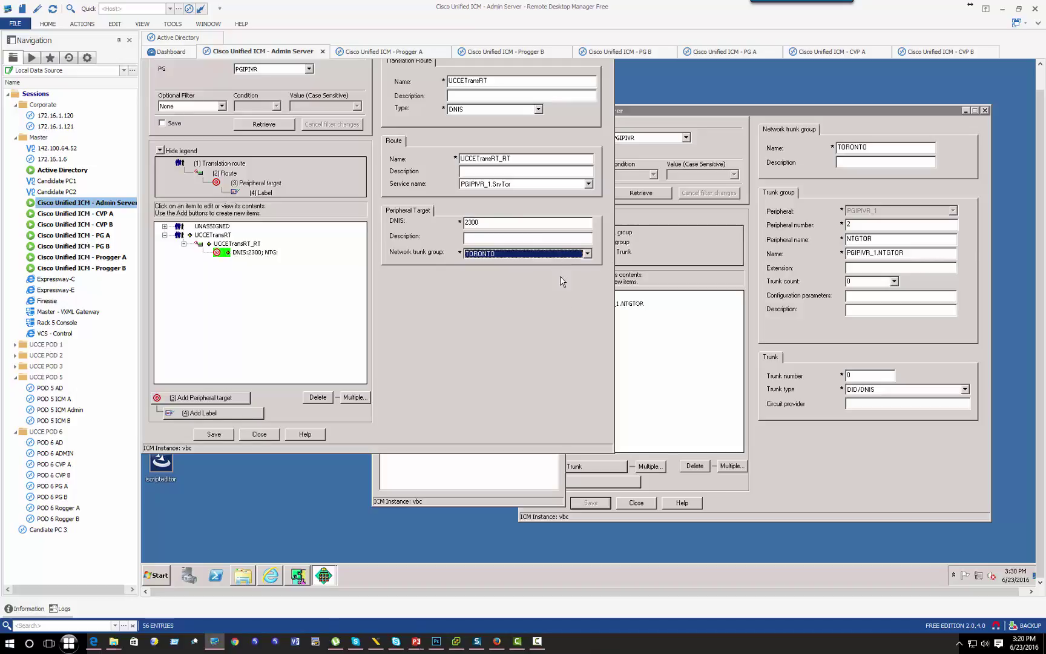
# Step: Save a Normal label 2300 for routing client RCUSCUCMPUB under the DNIS 2300 target
pyautogui.click(261, 253)
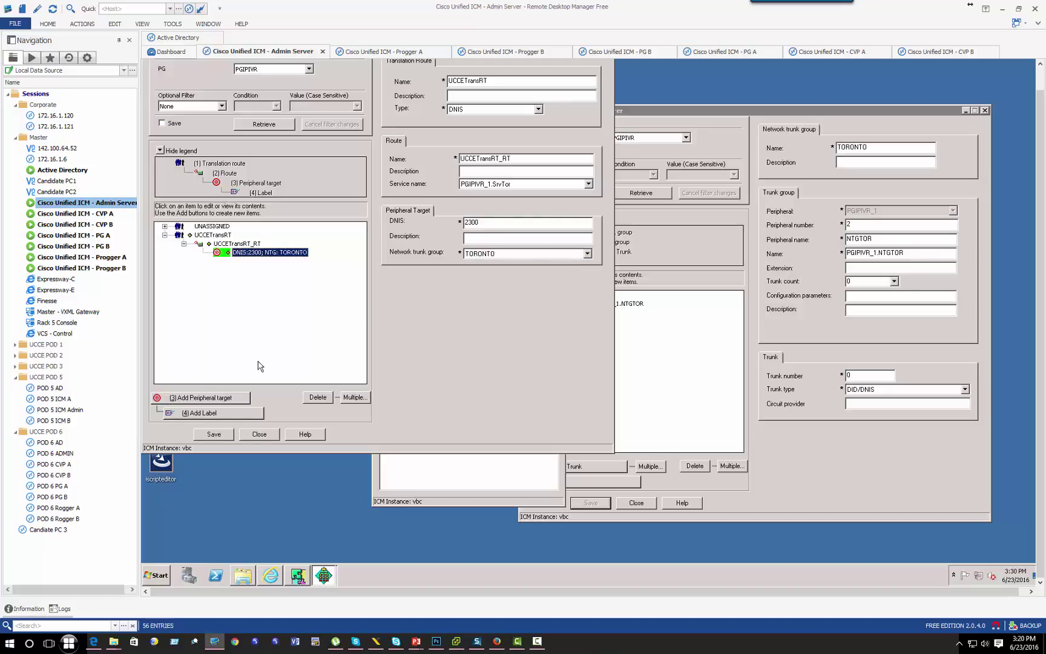
pyautogui.click(220, 414)
pyautogui.click(519, 296)
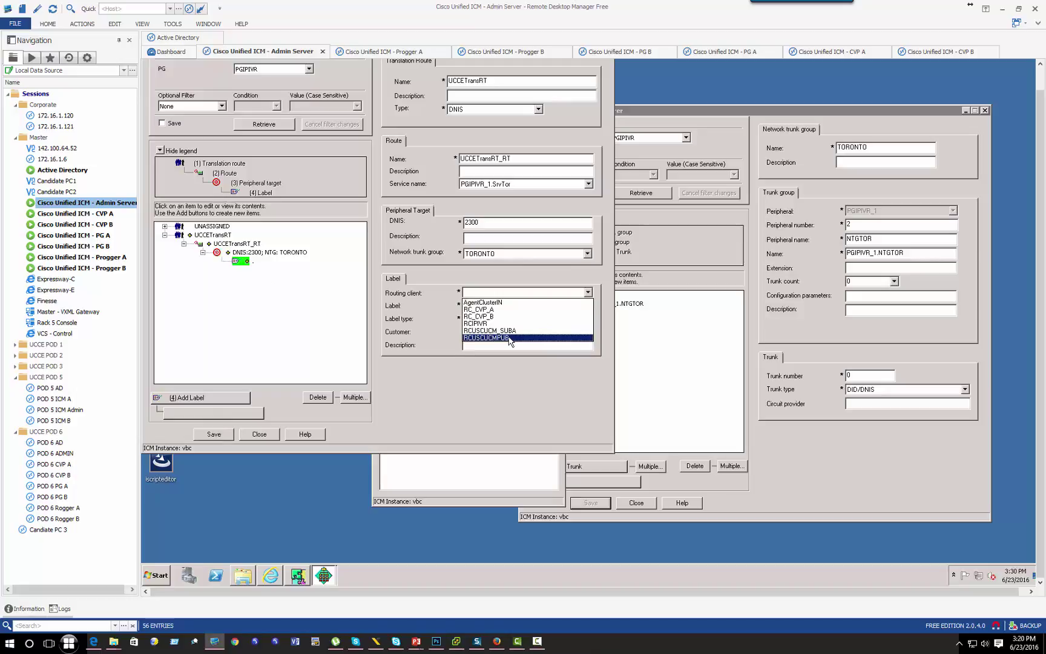
pyautogui.click(509, 337)
pyautogui.click(481, 306)
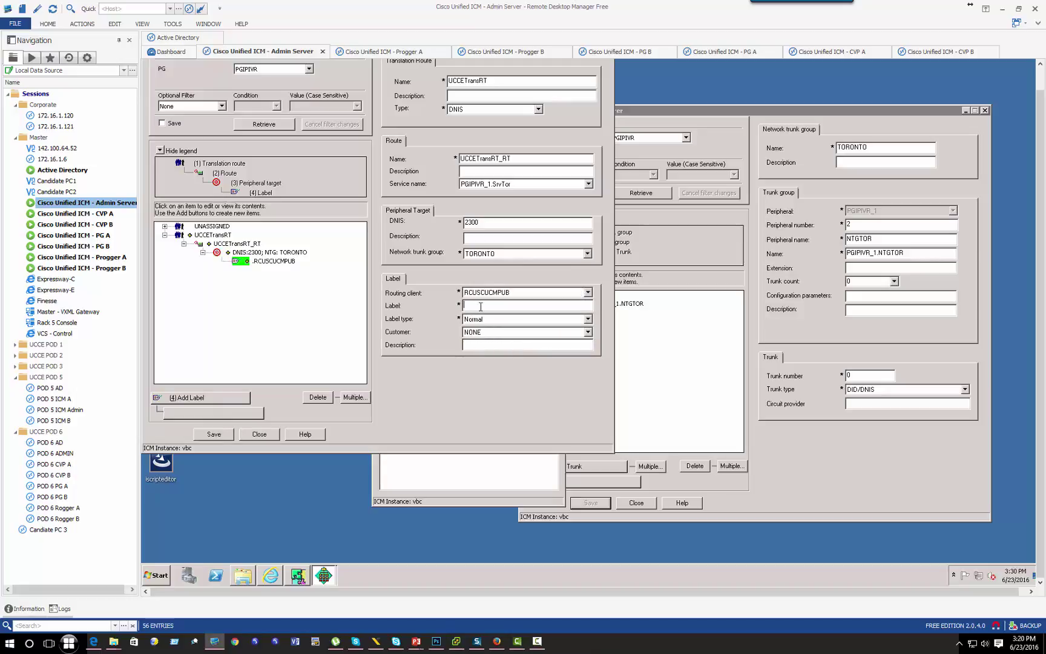
pyautogui.press('Tab')
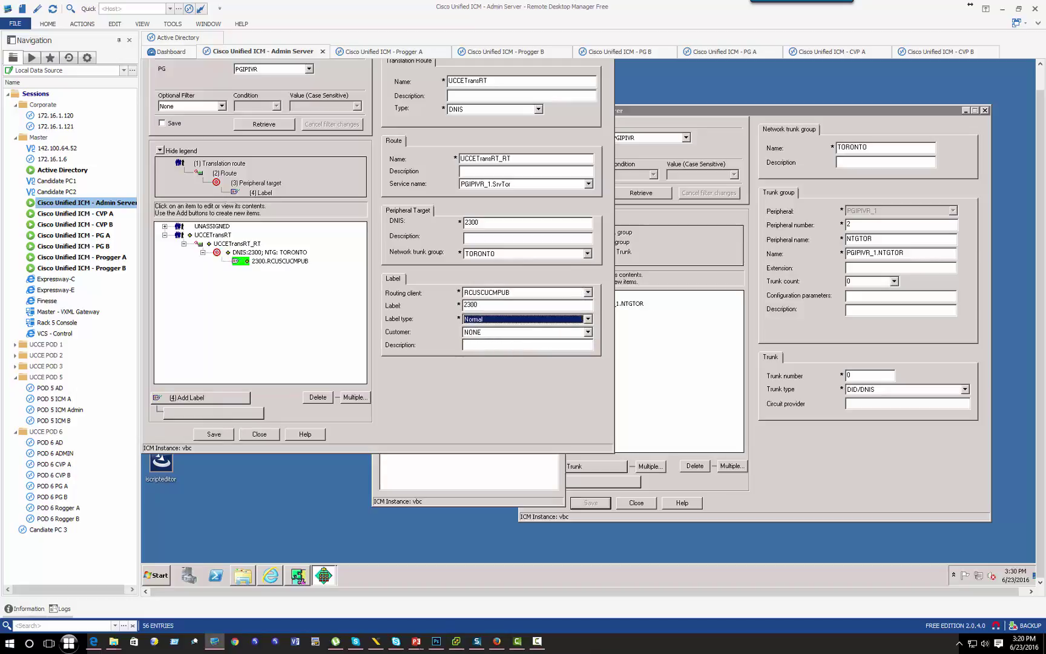
pyautogui.click(481, 333)
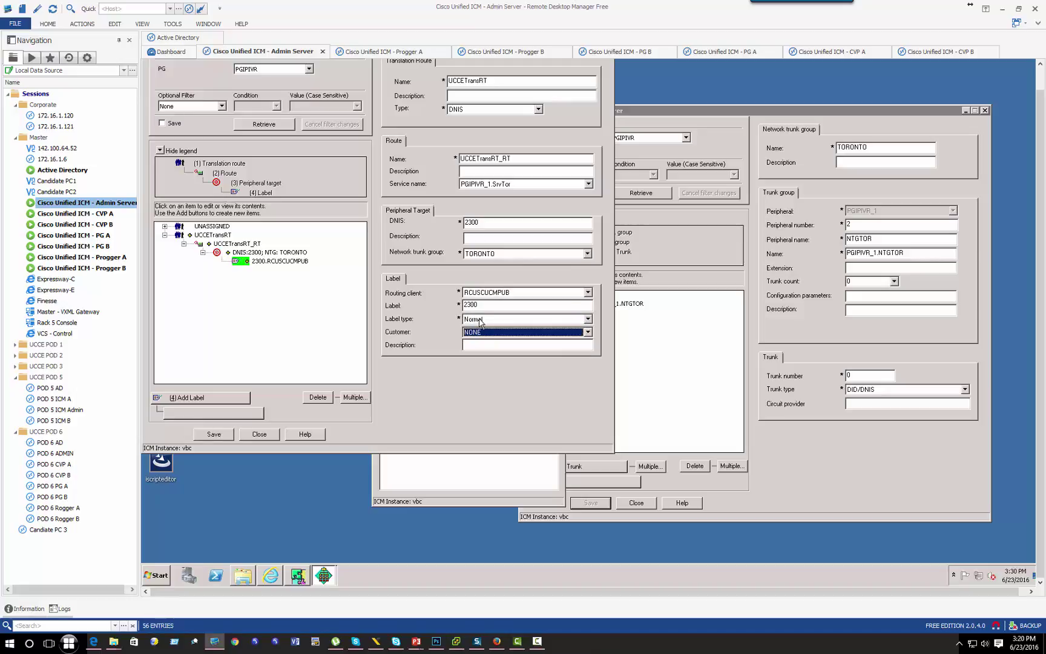
pyautogui.click(215, 434)
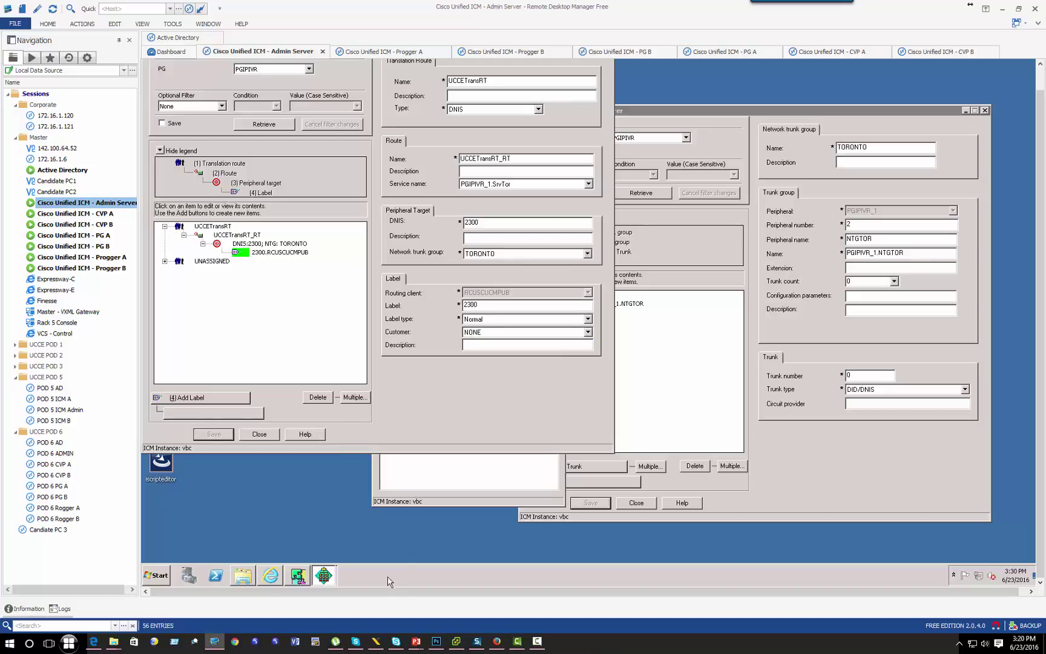
pyautogui.click(496, 645)
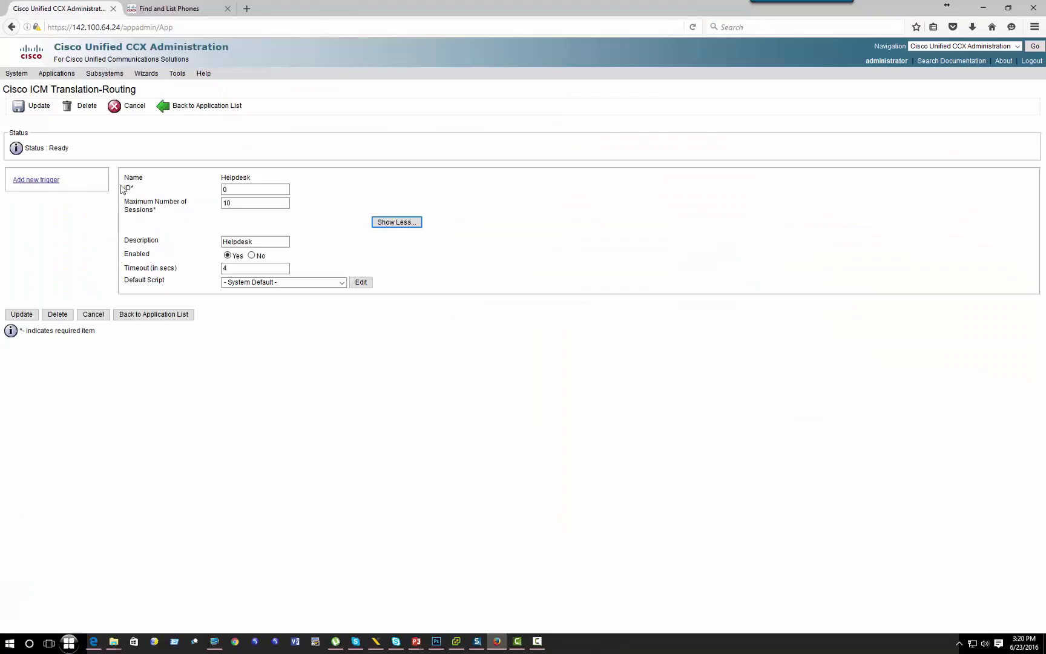
# Step: Add a Unified CM Telephony trigger 2300, device name and description Helpdesk, call control group CCG(2)
pyautogui.click(25, 180)
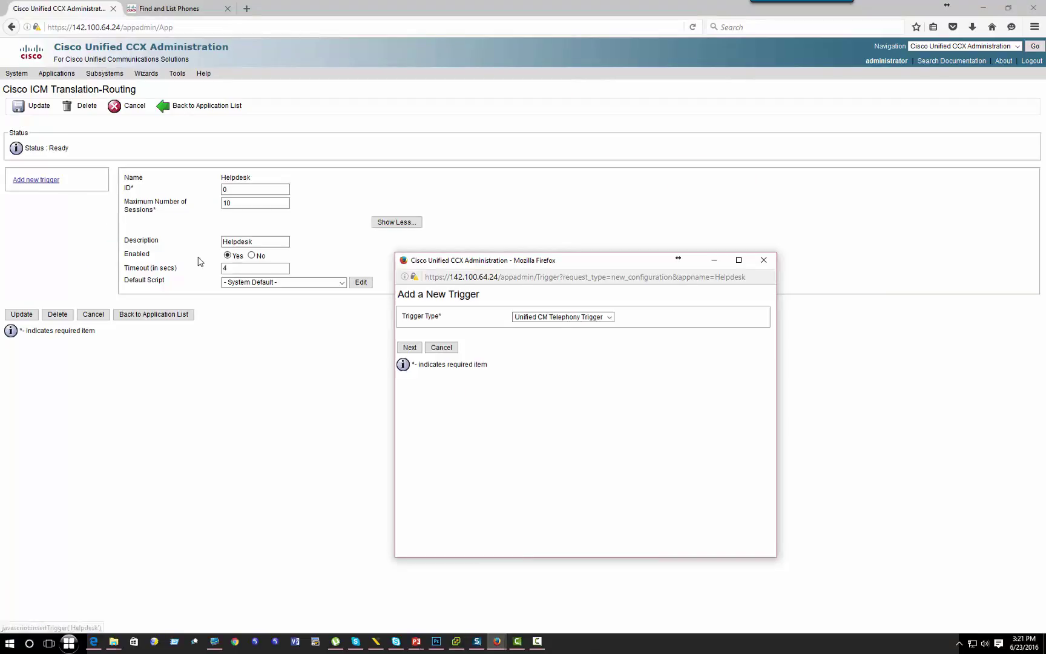
pyautogui.click(409, 348)
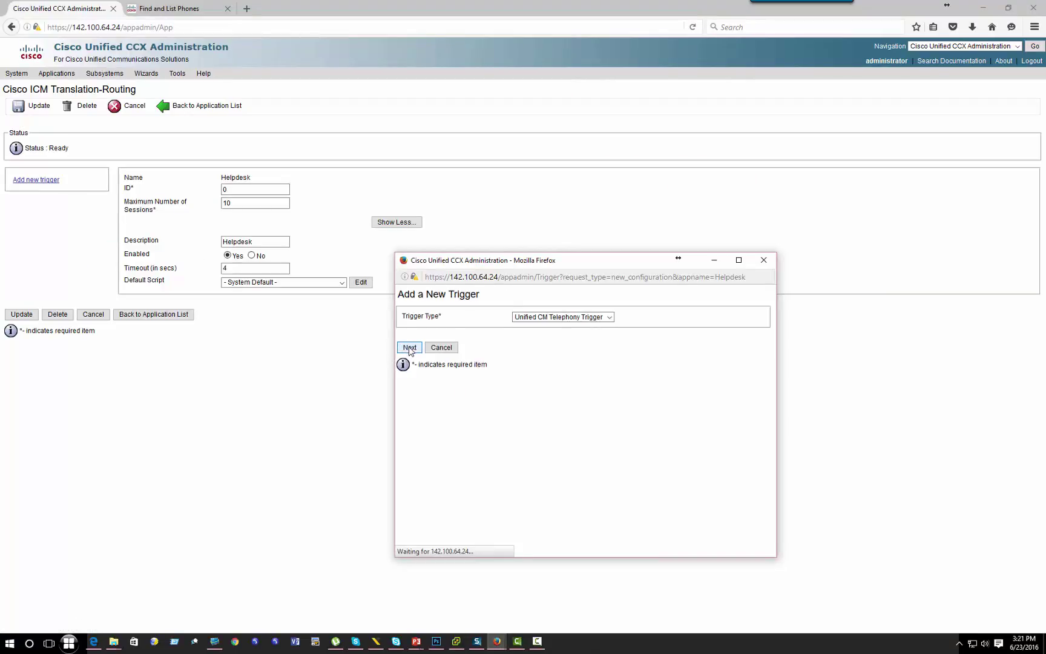
pyautogui.click(564, 387)
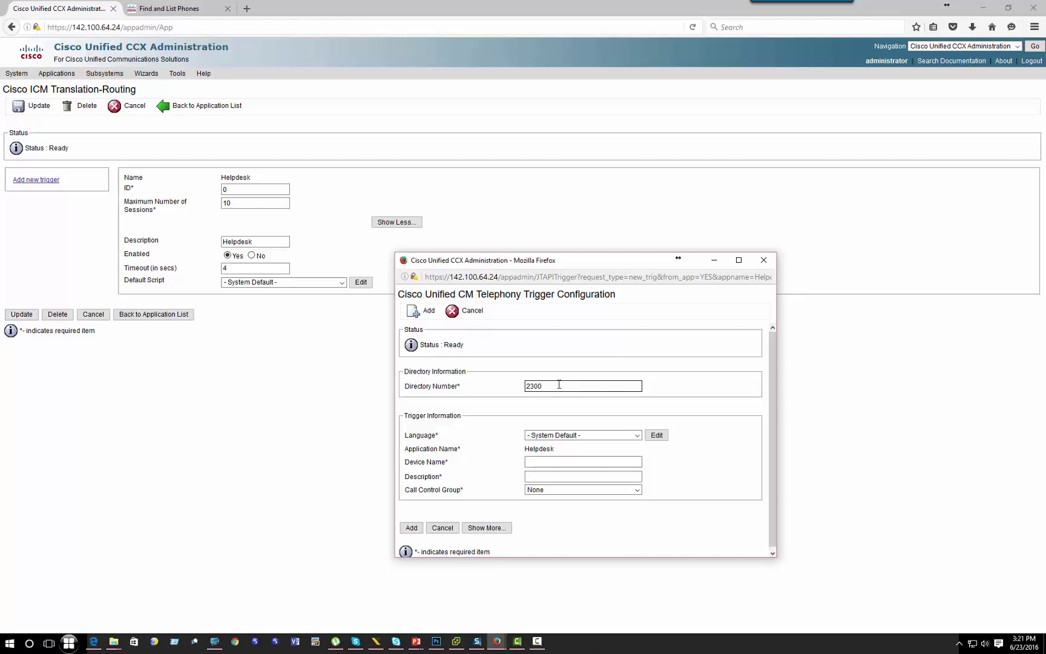
pyautogui.click(546, 436)
pyautogui.click(558, 463)
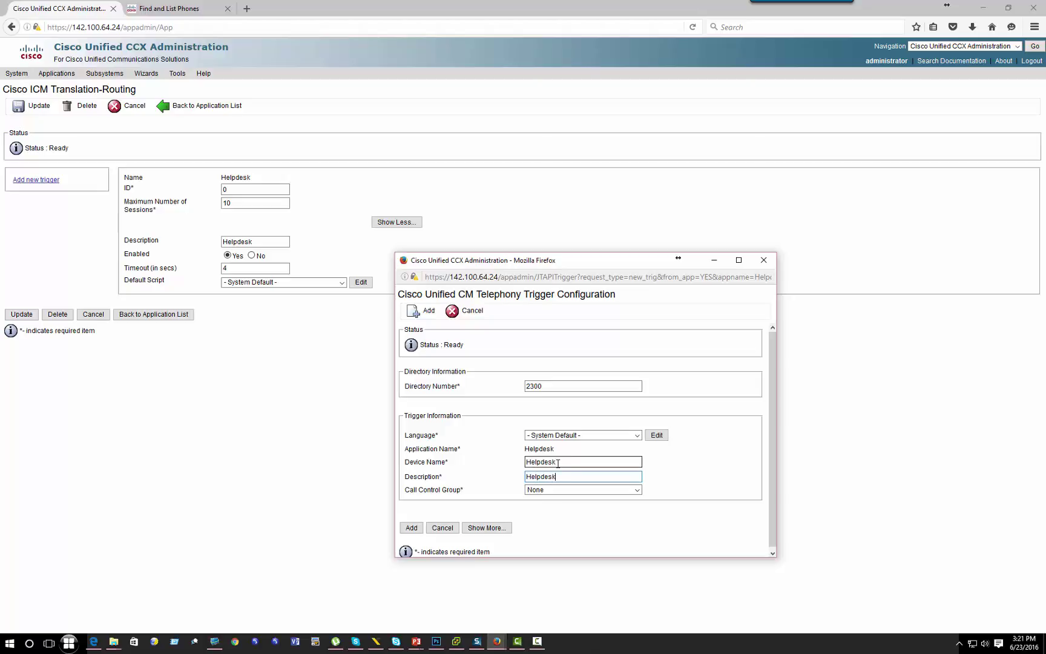
pyautogui.scroll(-1, 569, 472)
pyautogui.click(568, 488)
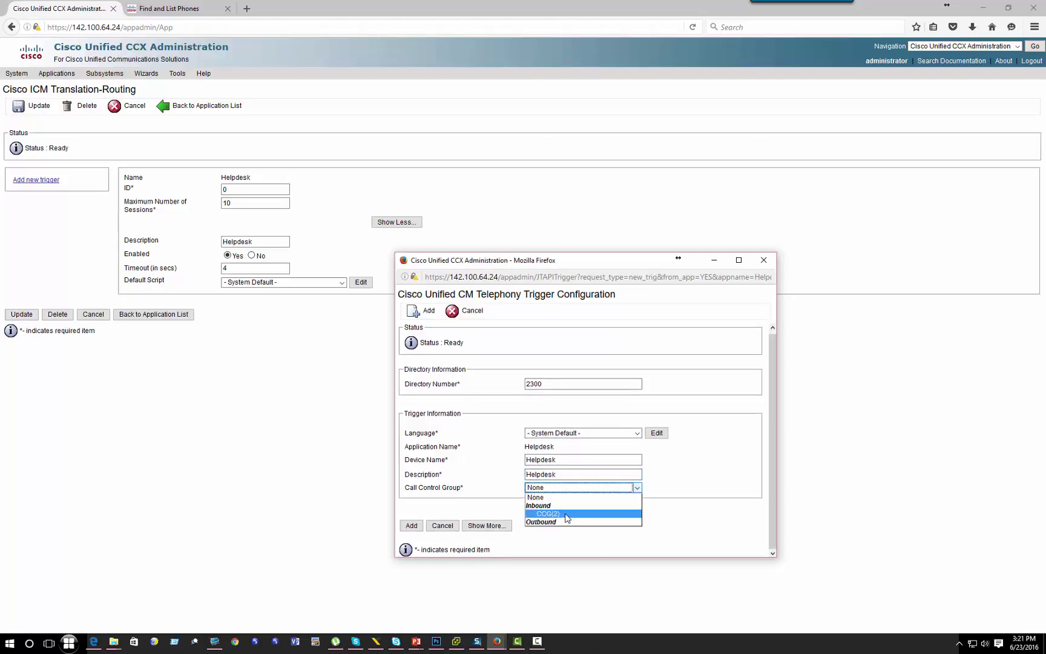
pyautogui.click(566, 513)
pyautogui.click(411, 526)
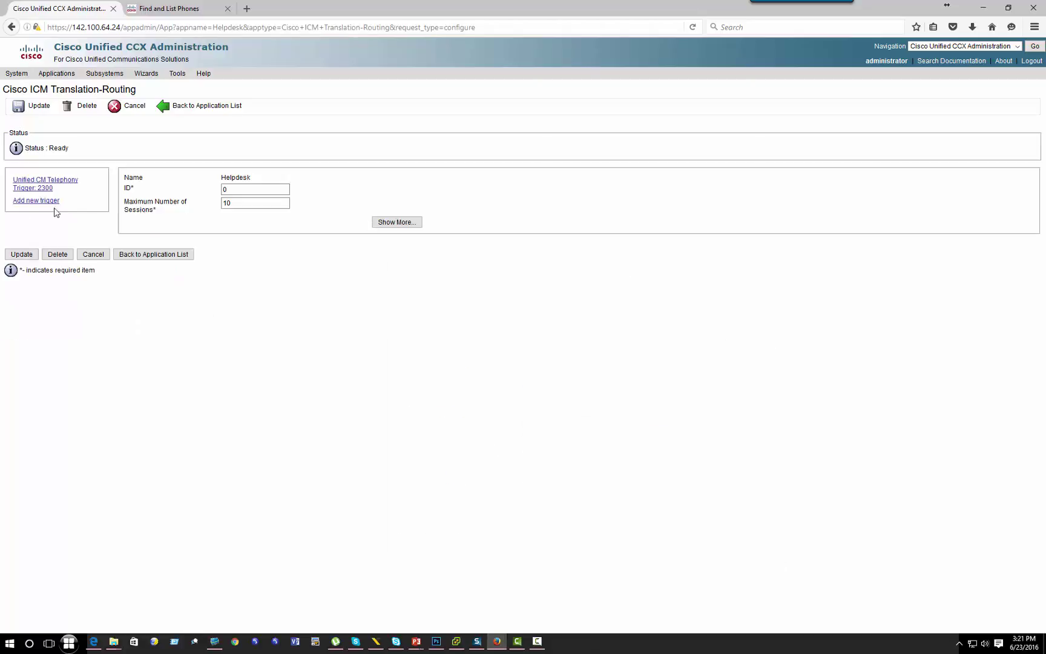
# Step: Highlight the new 2300 trigger in the Helpdesk application's trigger list
pyautogui.moveTo(73, 189); pyautogui.dragTo(11, 189)
pyautogui.click(207, 308)
pyautogui.tripleClick(18, 189)
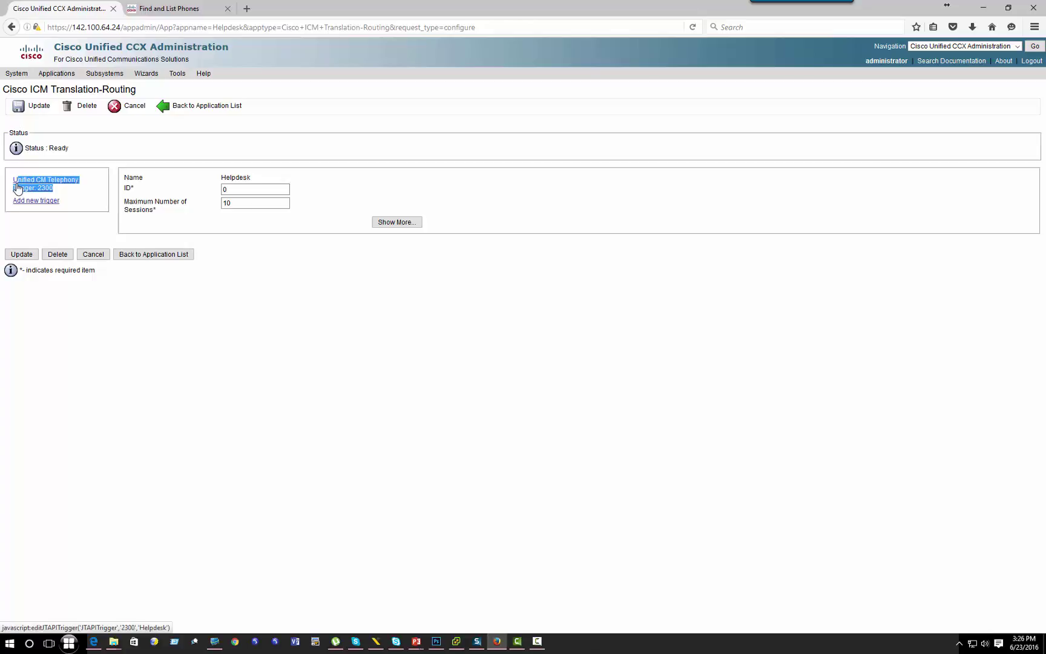
pyautogui.click(214, 641)
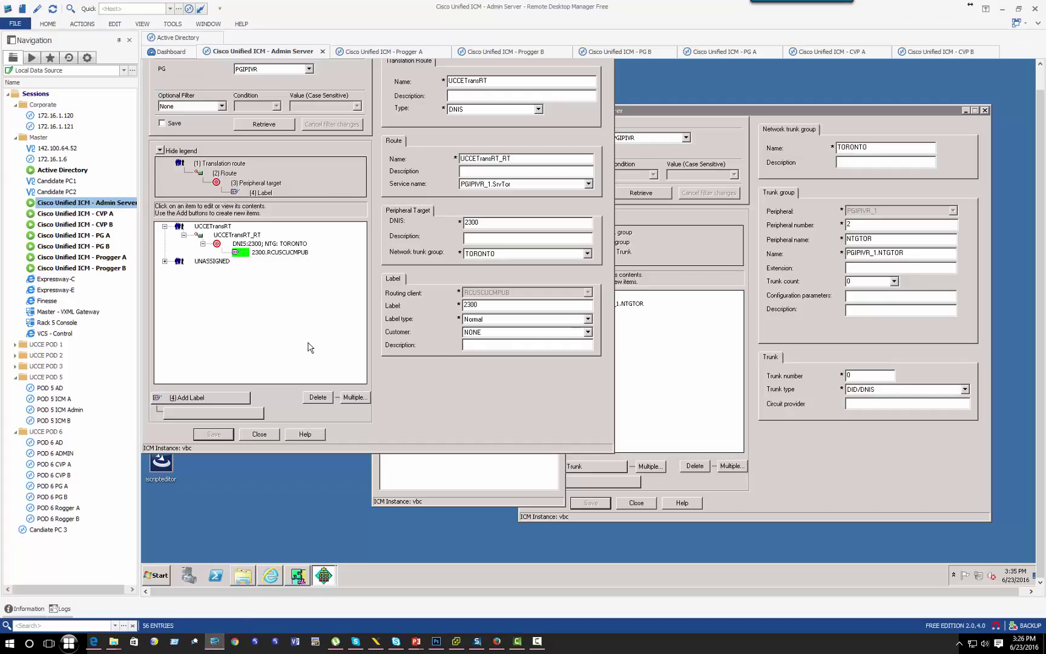
pyautogui.click(270, 254)
pyautogui.click(213, 643)
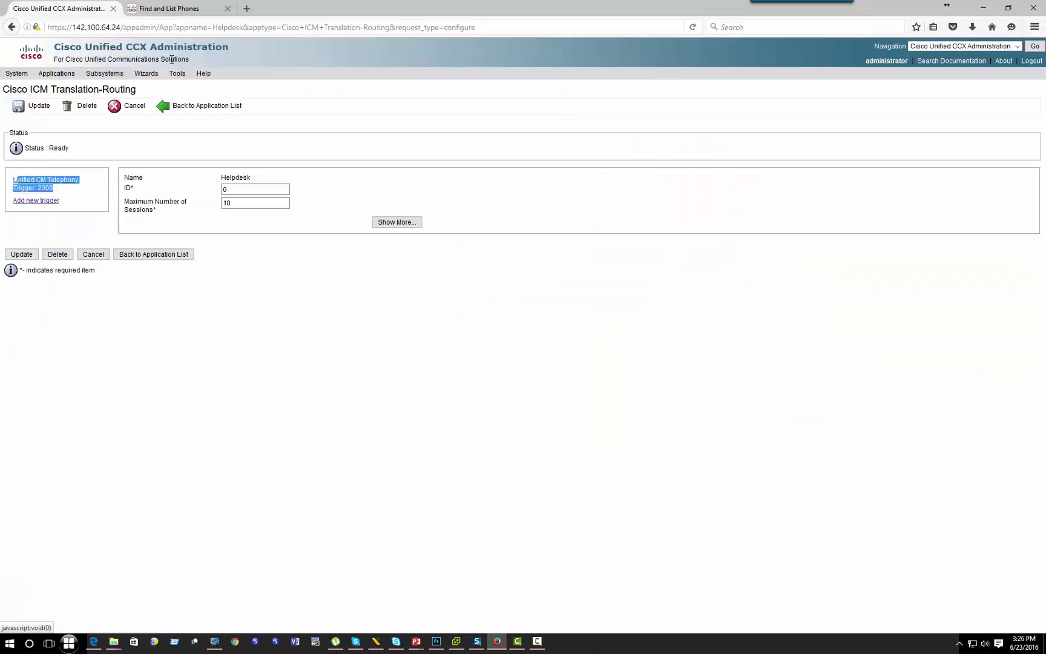
pyautogui.click(156, 11)
pyautogui.click(71, 11)
# Step: List all CTI route points and check Helpdesk1 on extension 2300 and extension 3000
pyautogui.click(176, 11)
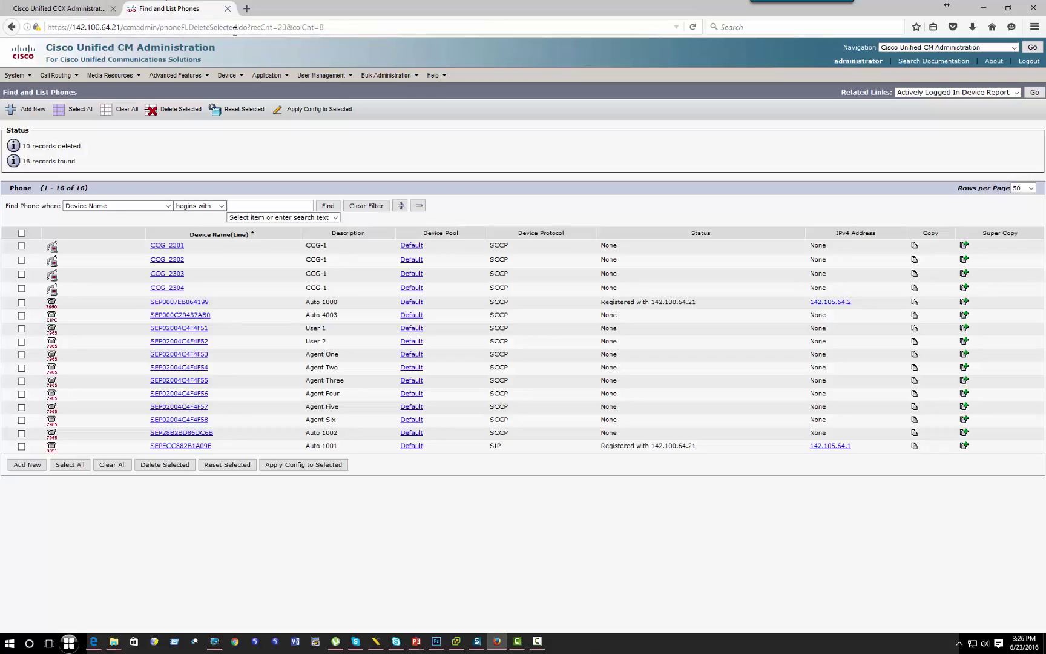
pyautogui.moveTo(227, 75)
pyautogui.click(250, 89)
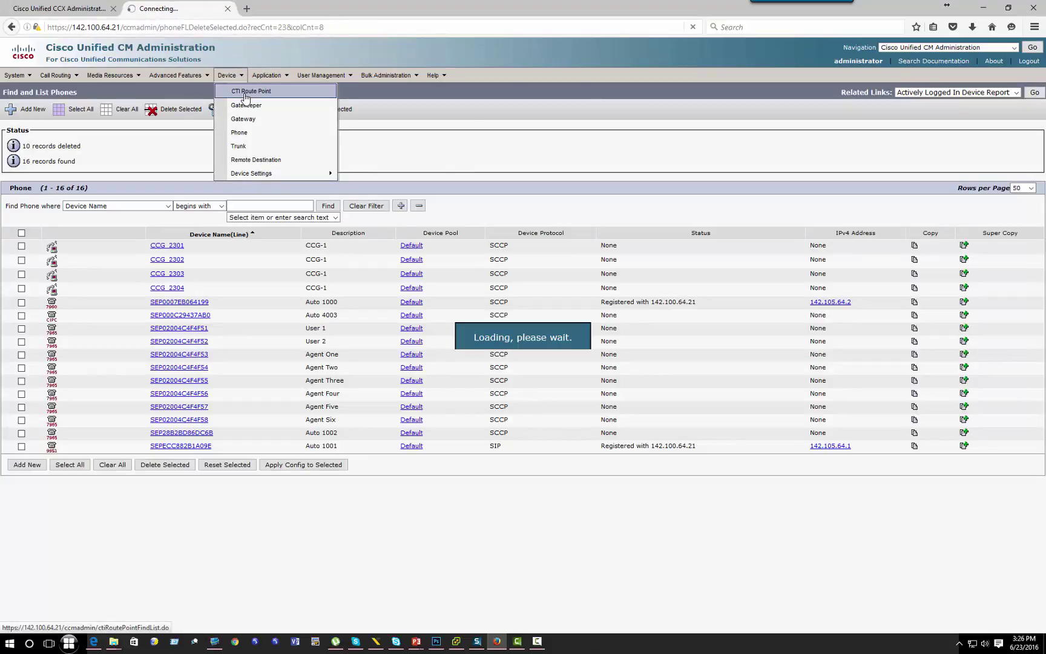
pyautogui.click(327, 150)
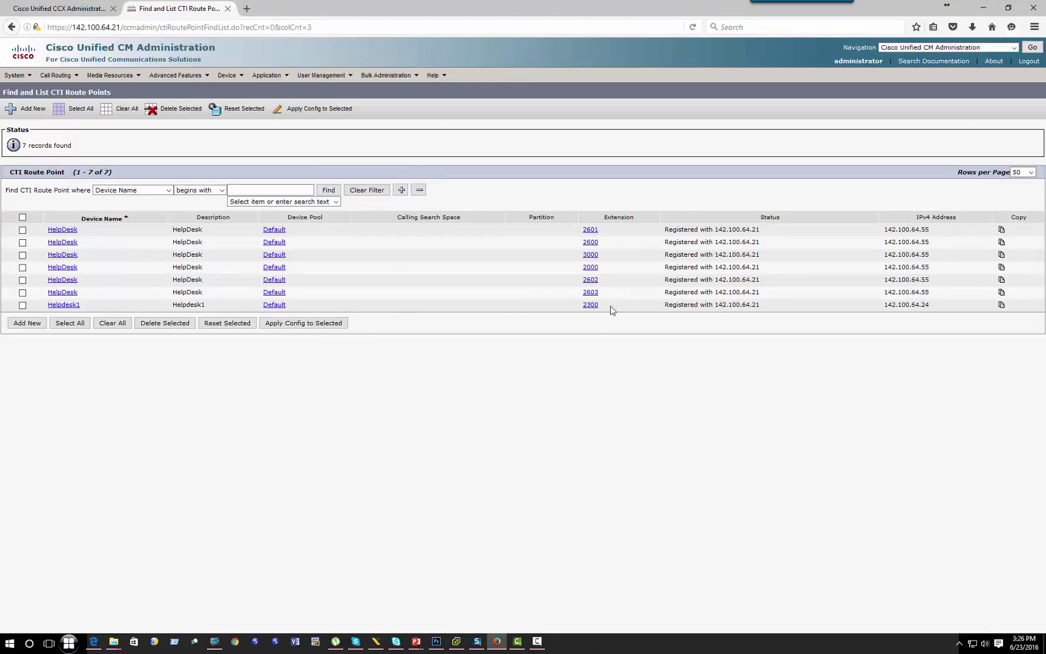
pyautogui.moveTo(611, 310); pyautogui.dragTo(564, 309)
pyautogui.moveTo(602, 259); pyautogui.dragTo(579, 257)
pyautogui.click(214, 642)
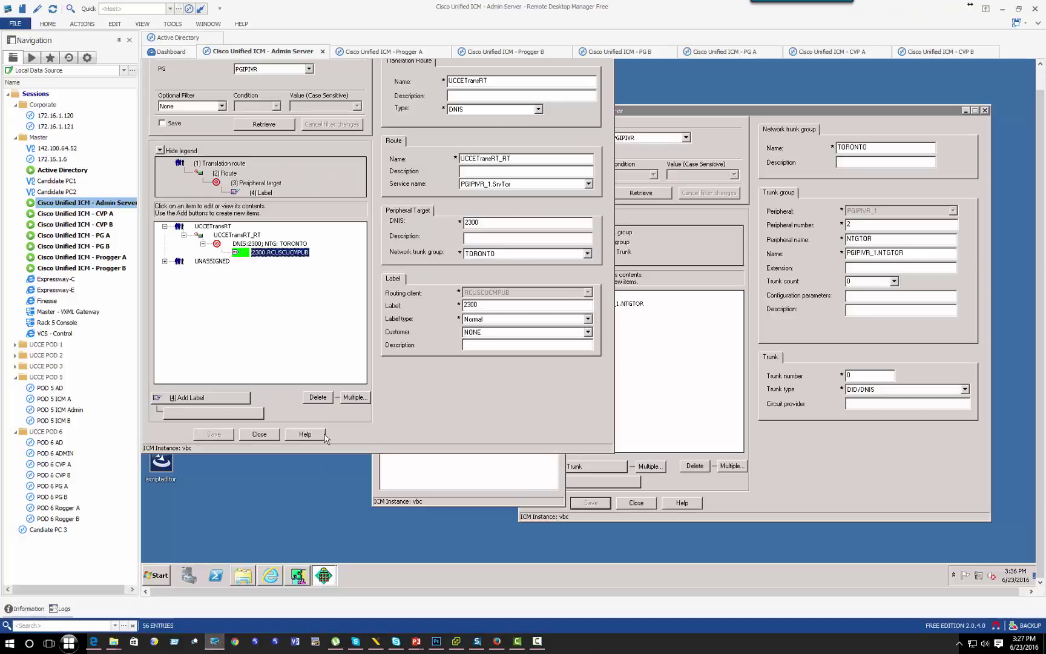
pyautogui.click(267, 435)
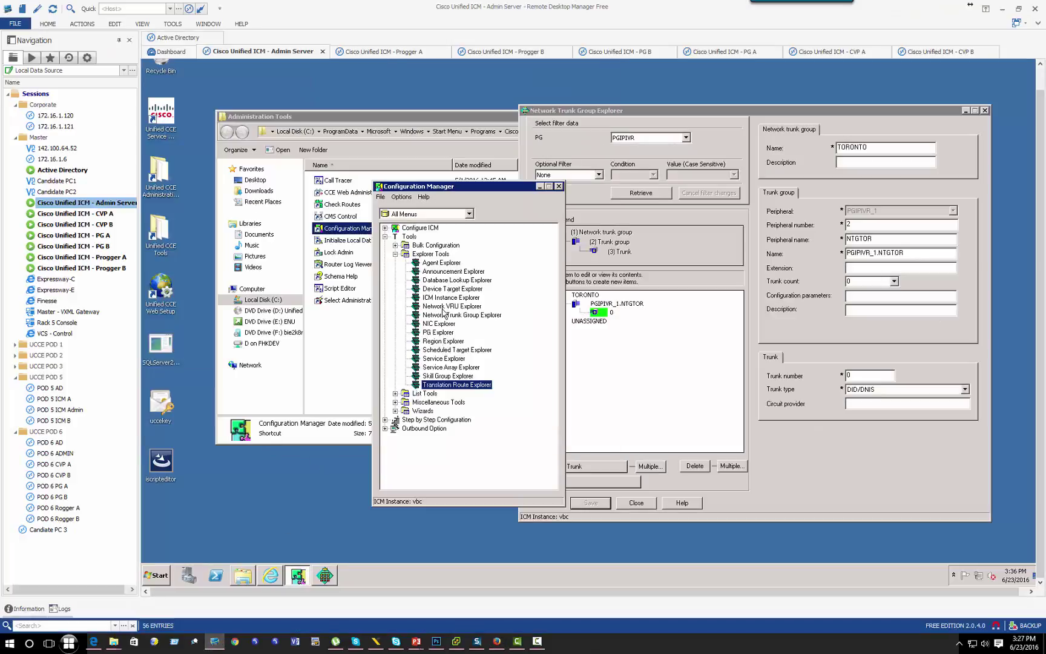
pyautogui.click(395, 254)
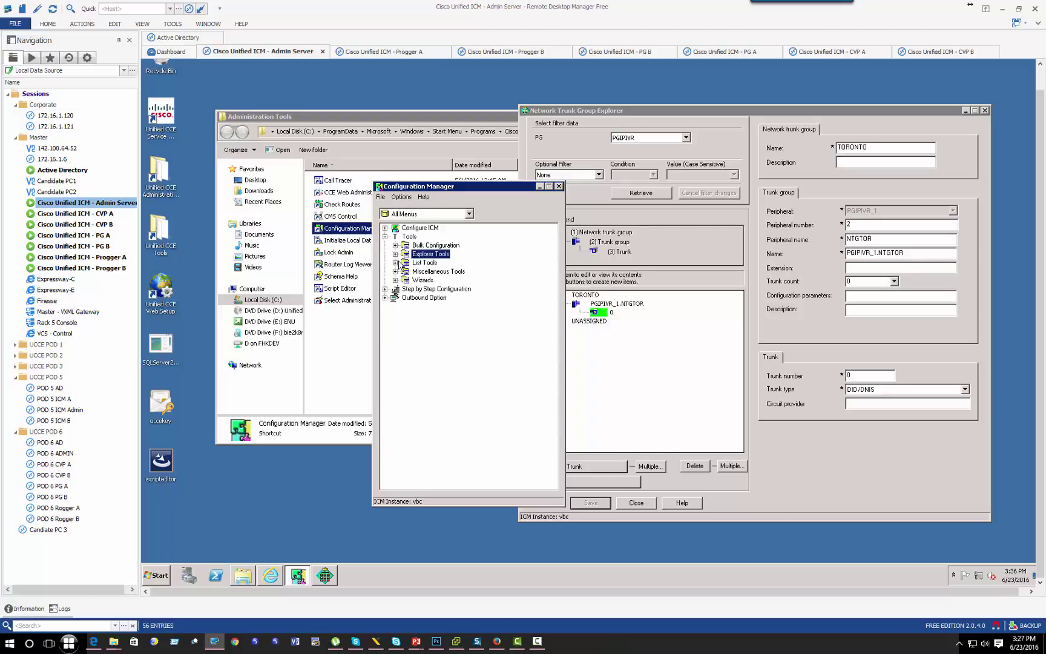
pyautogui.click(396, 264)
pyautogui.click(443, 325)
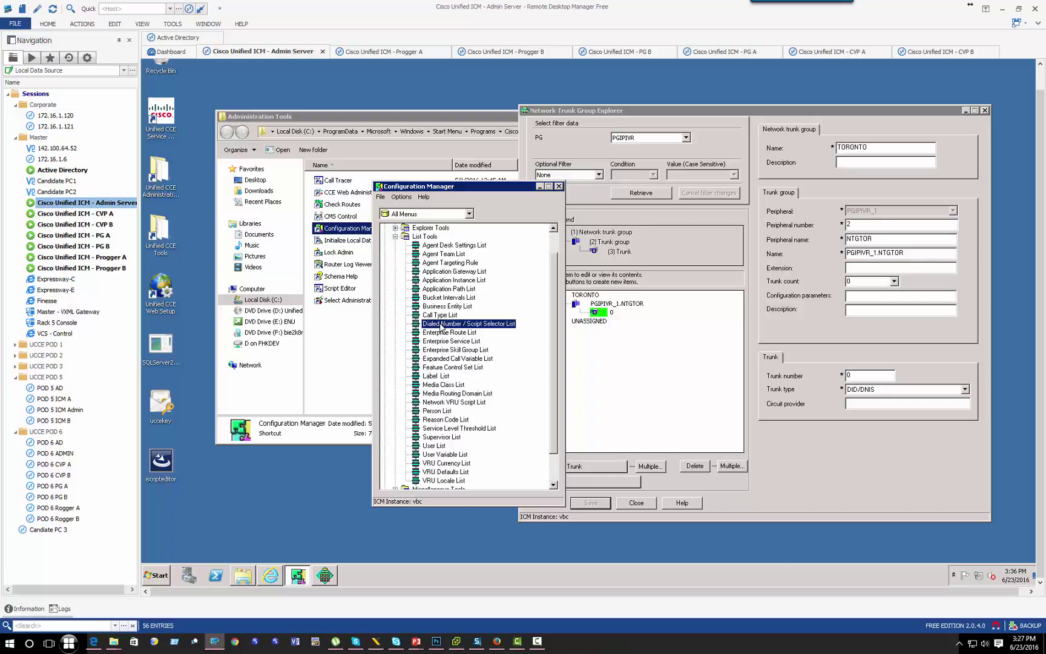
pyautogui.click(450, 194)
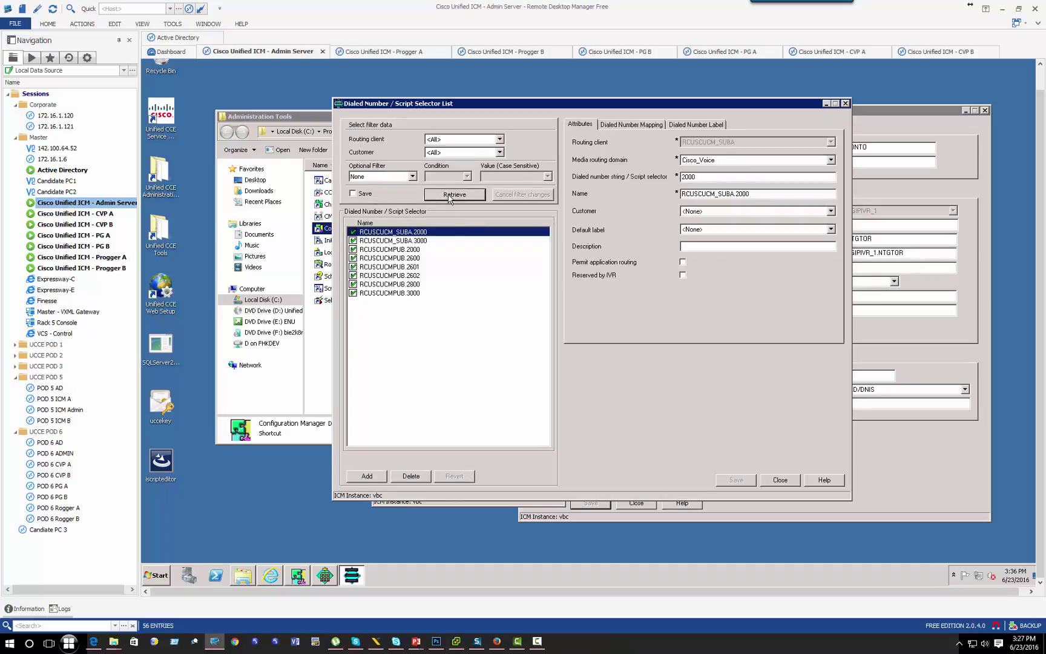
pyautogui.click(412, 292)
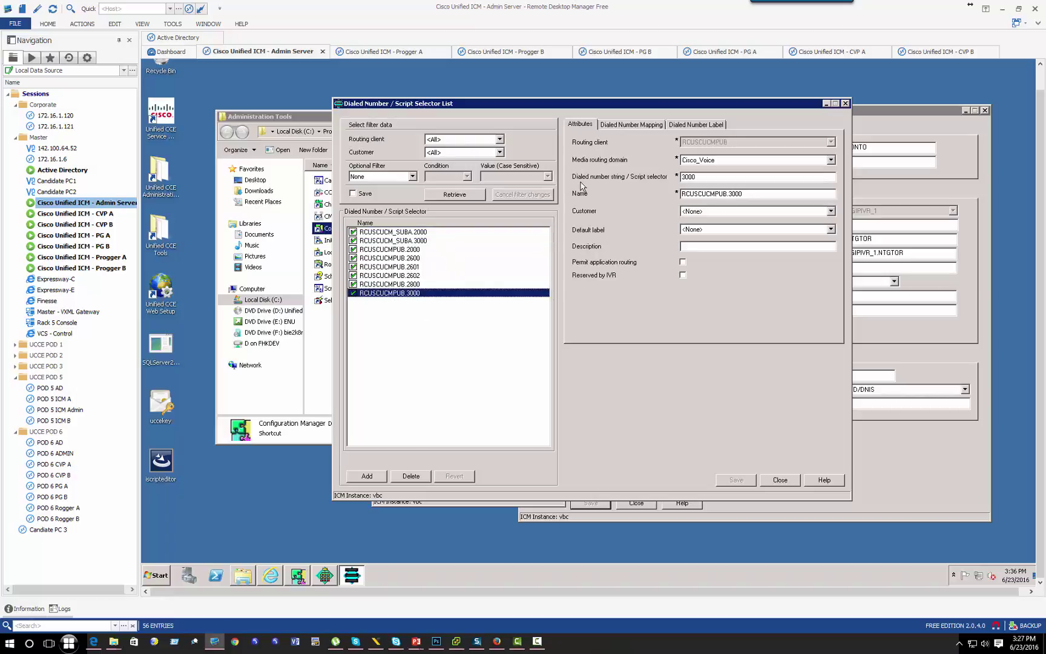
pyautogui.doubleClick(687, 176)
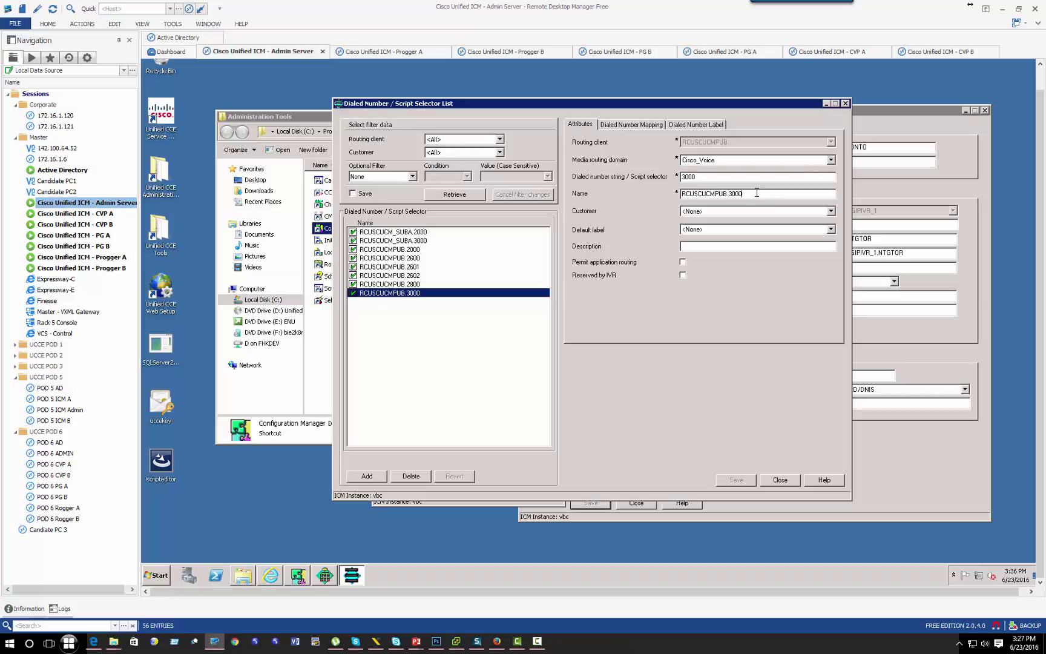
pyautogui.moveTo(755, 192); pyautogui.dragTo(655, 195)
pyautogui.click(773, 481)
pyautogui.click(774, 481)
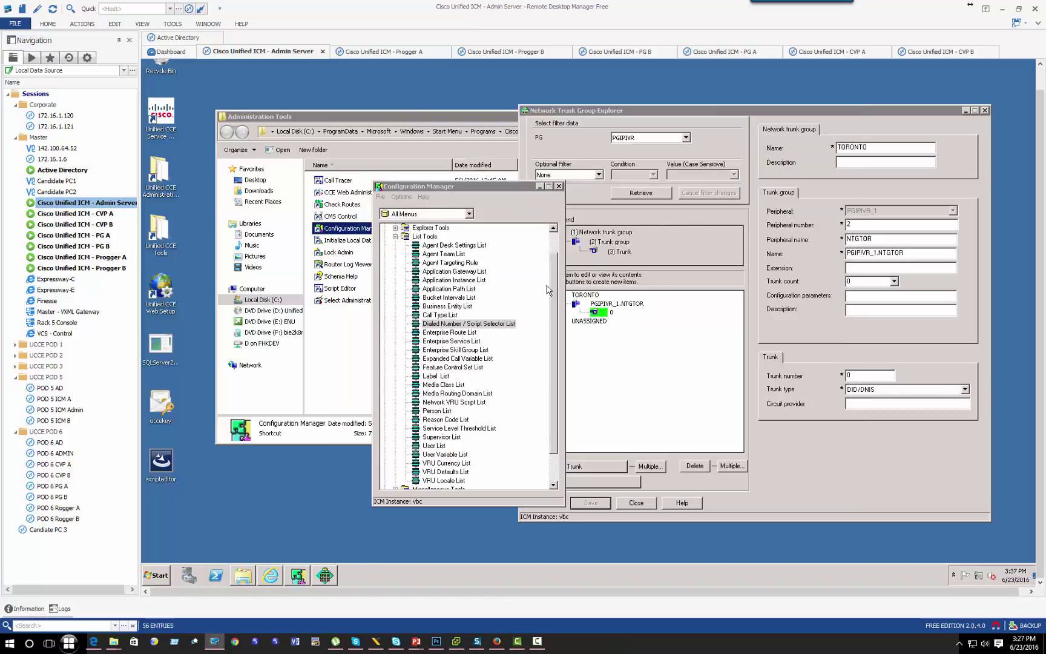
# Step: Open the Translation Route Explorer, inspect TRIPIVR's TRIVR_RT route, then close the explorer
pyautogui.moveTo(512, 188); pyautogui.dragTo(438, 218)
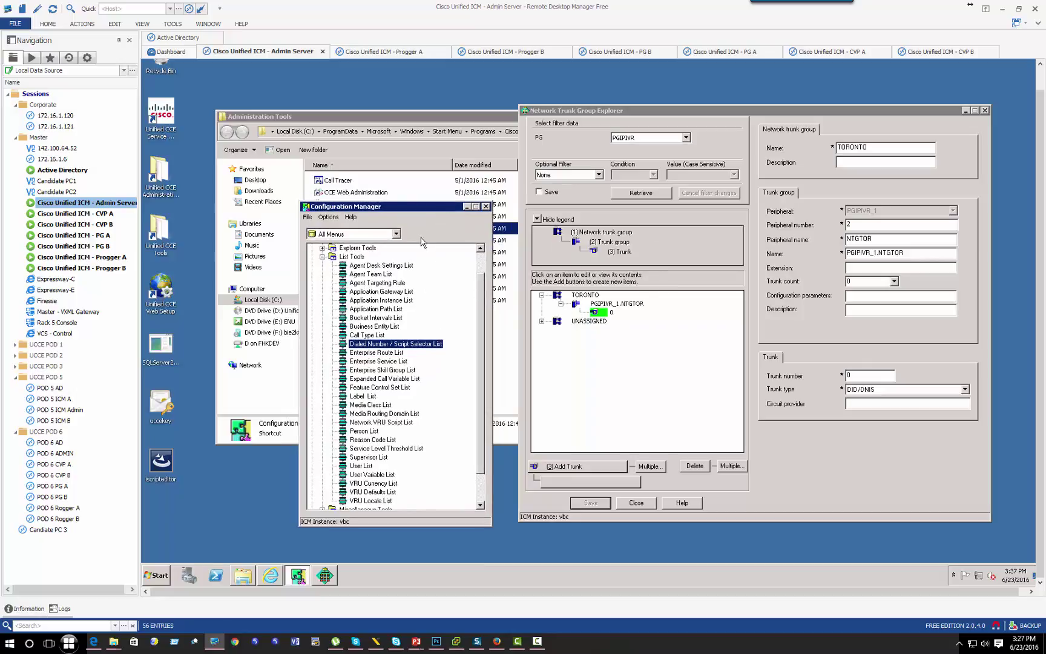
pyautogui.click(322, 257)
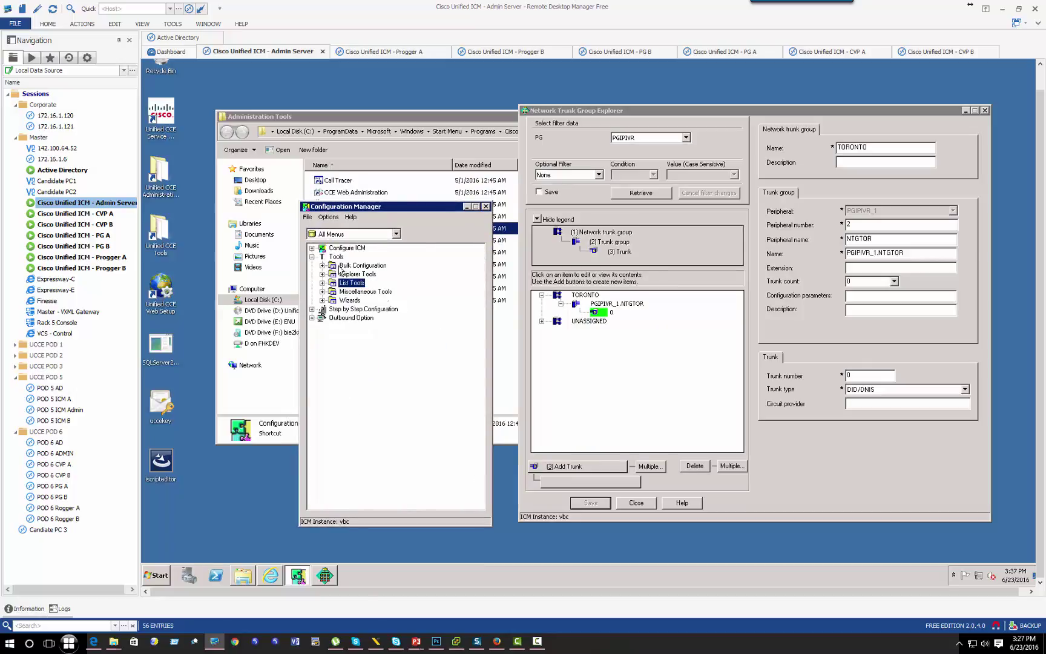
pyautogui.doubleClick(361, 284)
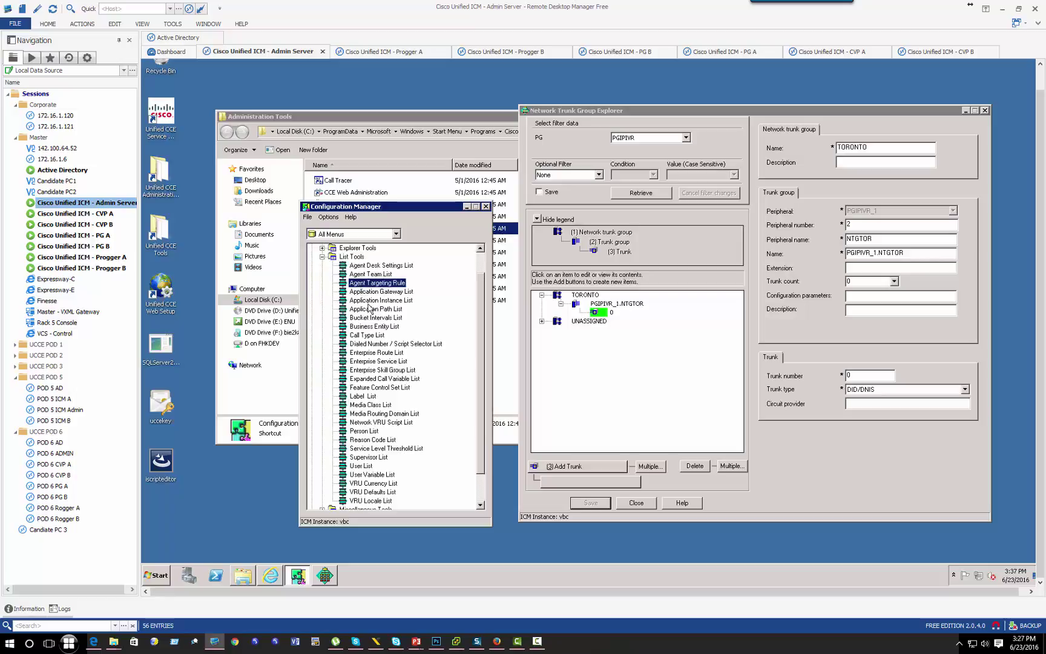
pyautogui.click(322, 247)
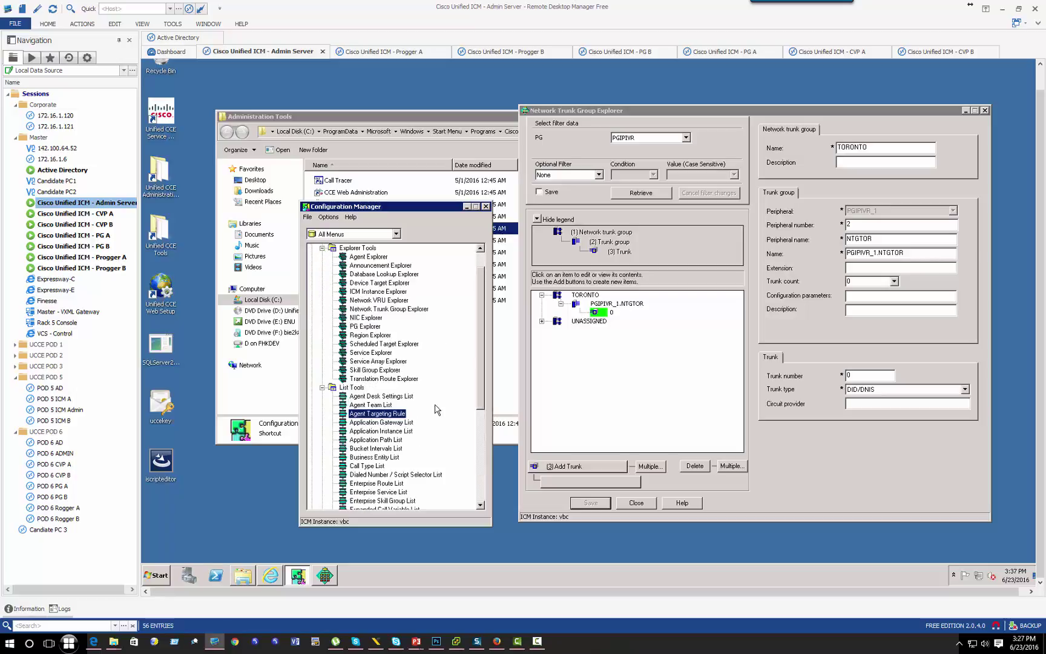
pyautogui.click(369, 378)
pyautogui.doubleClick(370, 379)
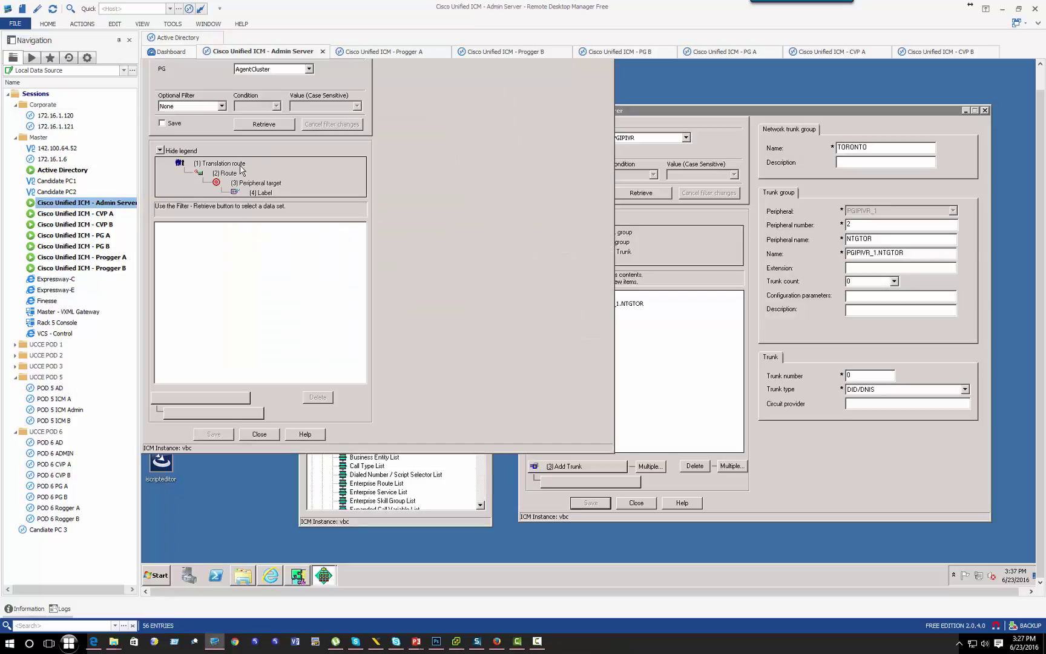
pyautogui.click(249, 124)
pyautogui.doubleClick(211, 226)
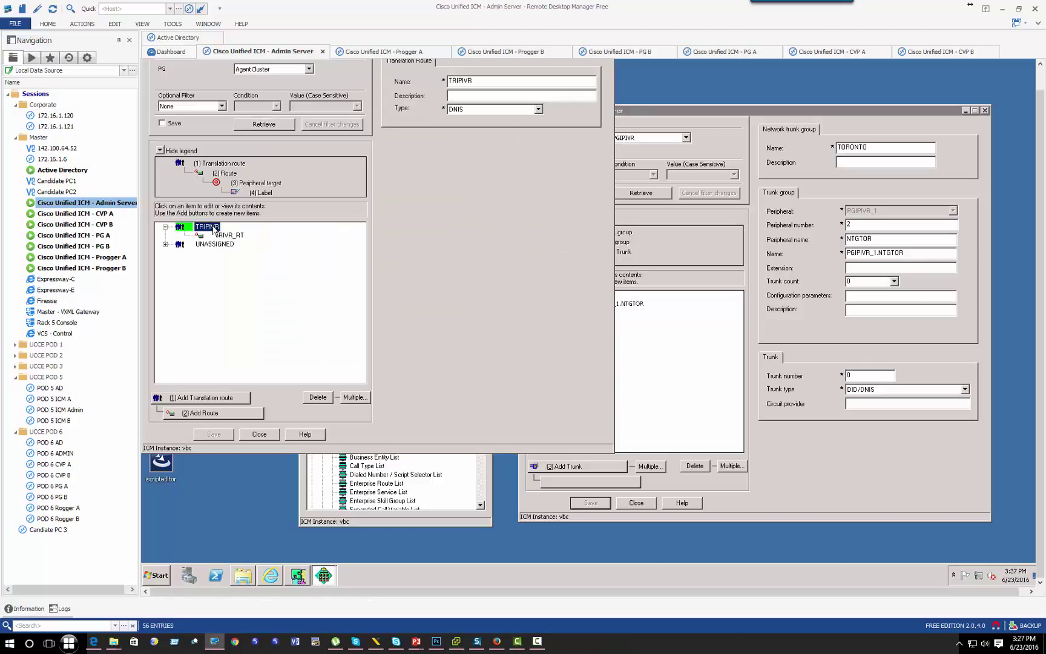
pyautogui.click(229, 236)
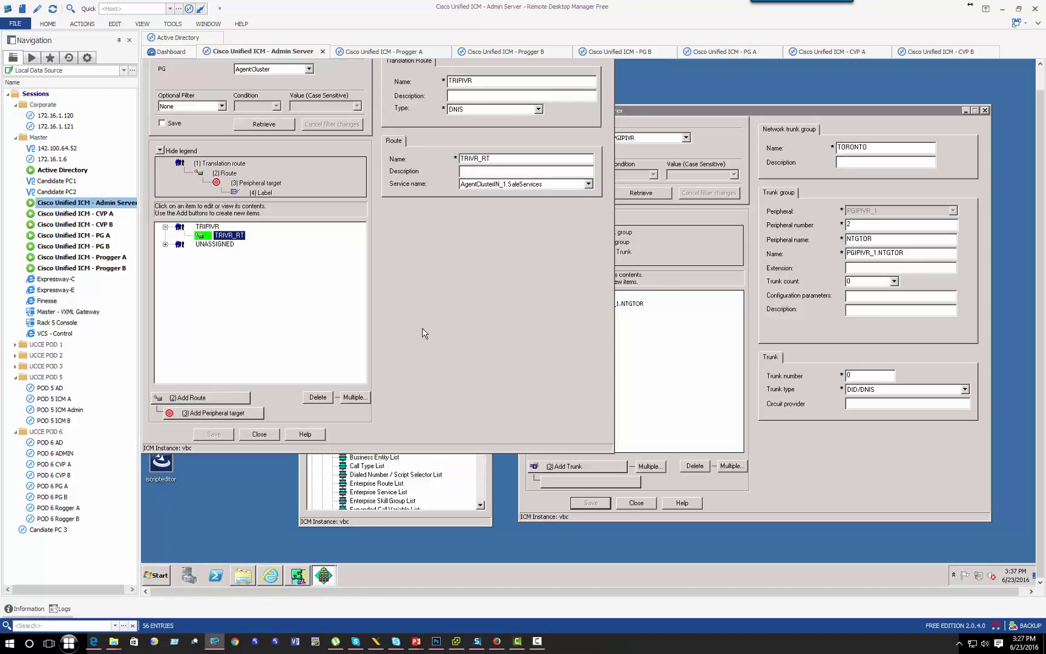
pyautogui.hotkey('alt', 'F4')
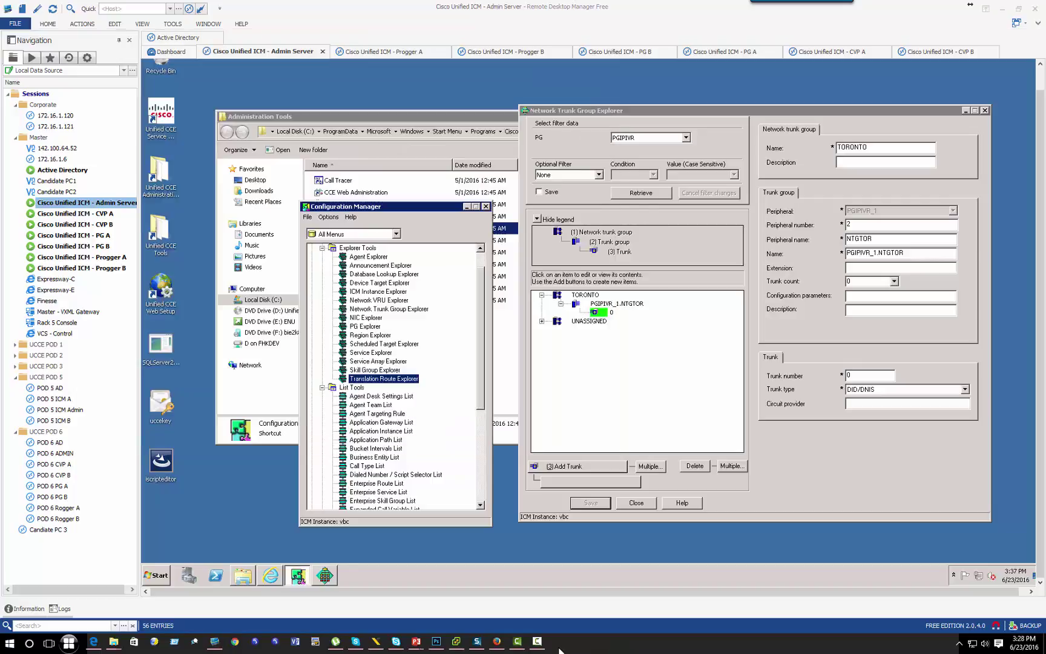
# Step: Retrieve PGIPIVR translation routes and expand UCCETransRT to its DNIS 2300 target and 2300.RCUSCUCMPUB label
pyautogui.doubleClick(384, 378)
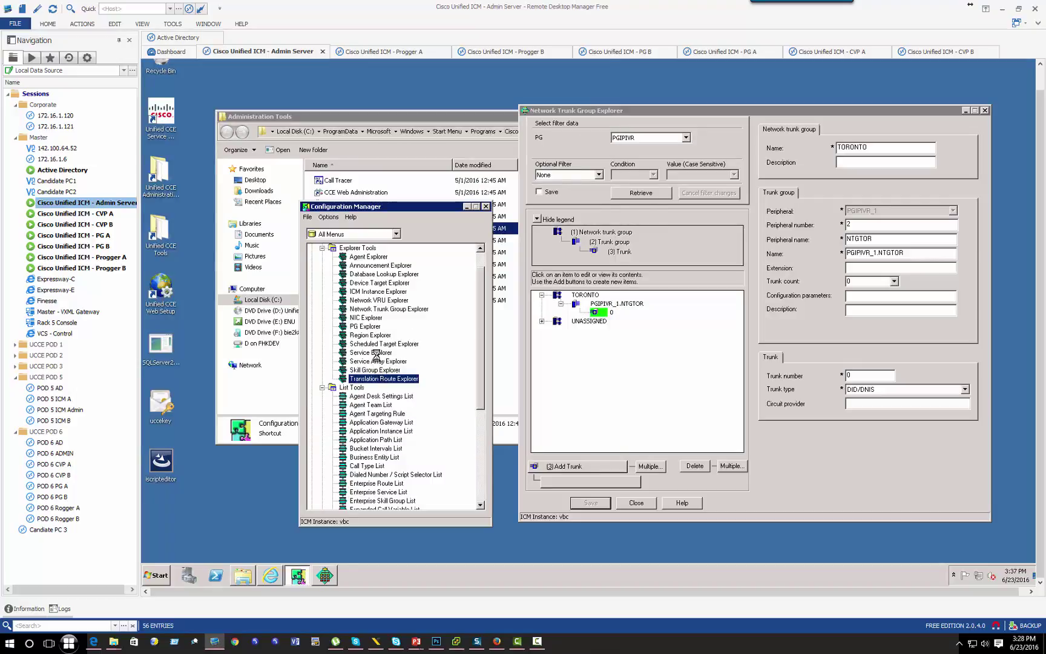
pyautogui.click(310, 71)
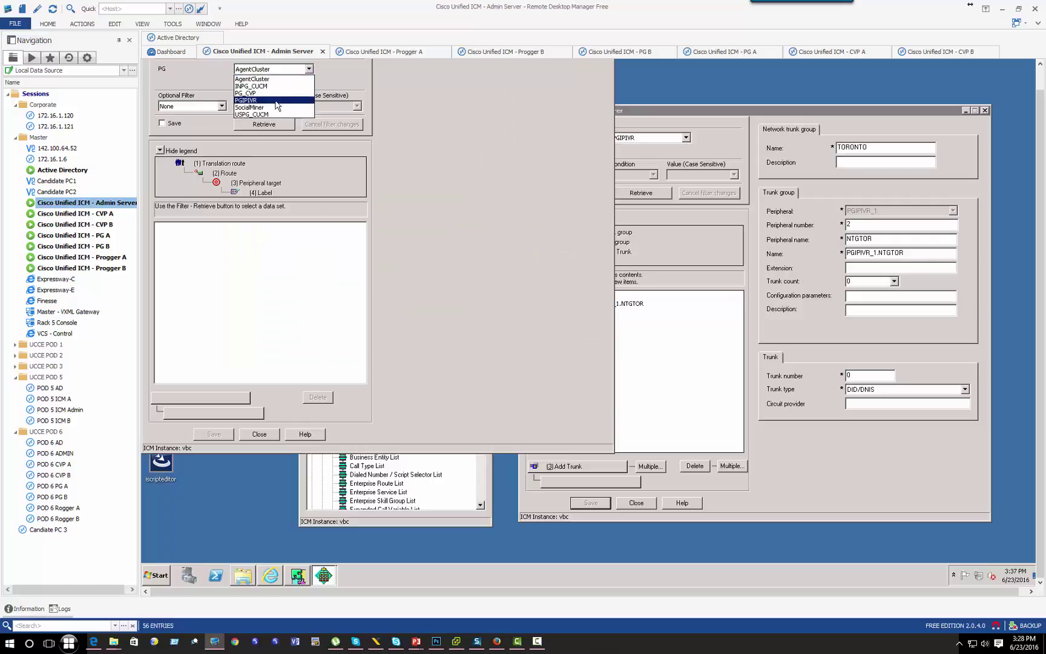
pyautogui.click(267, 101)
pyautogui.click(264, 124)
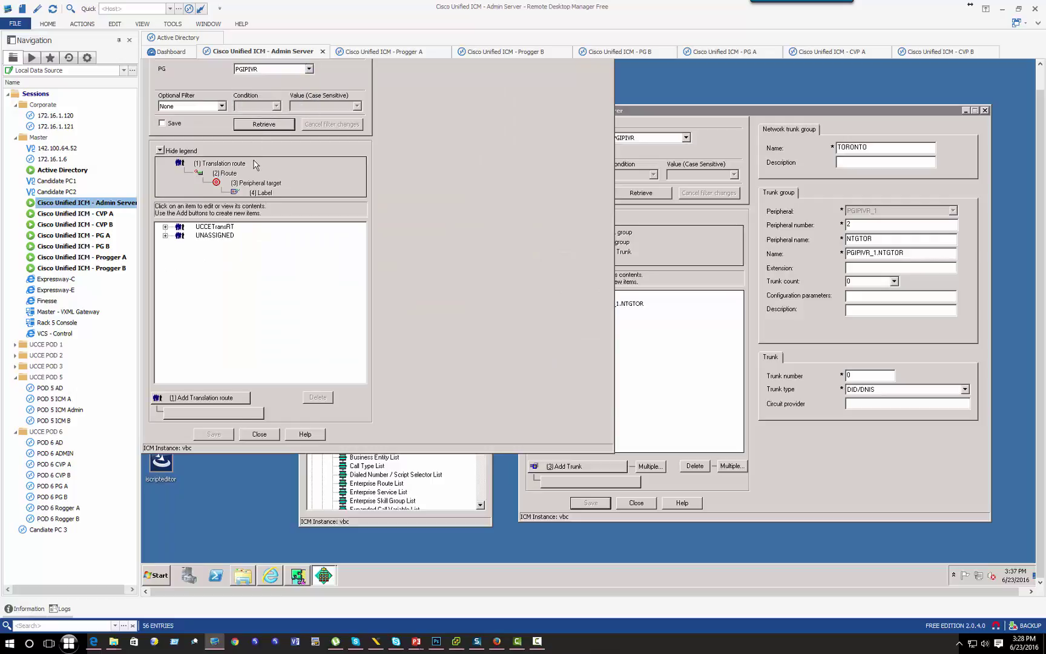
pyautogui.click(218, 228)
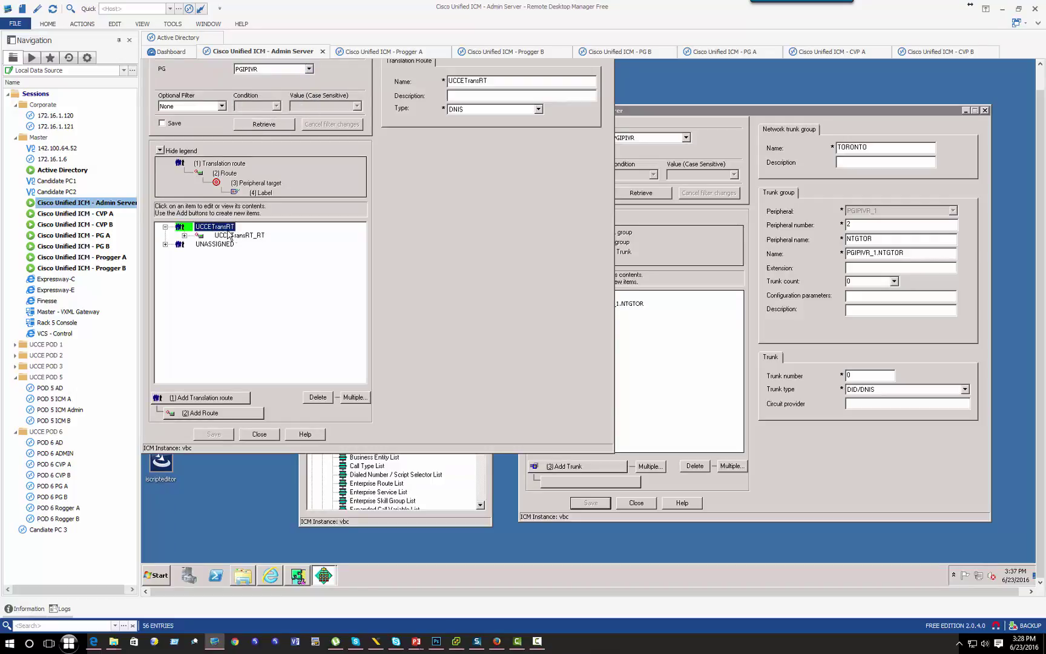
pyautogui.click(229, 235)
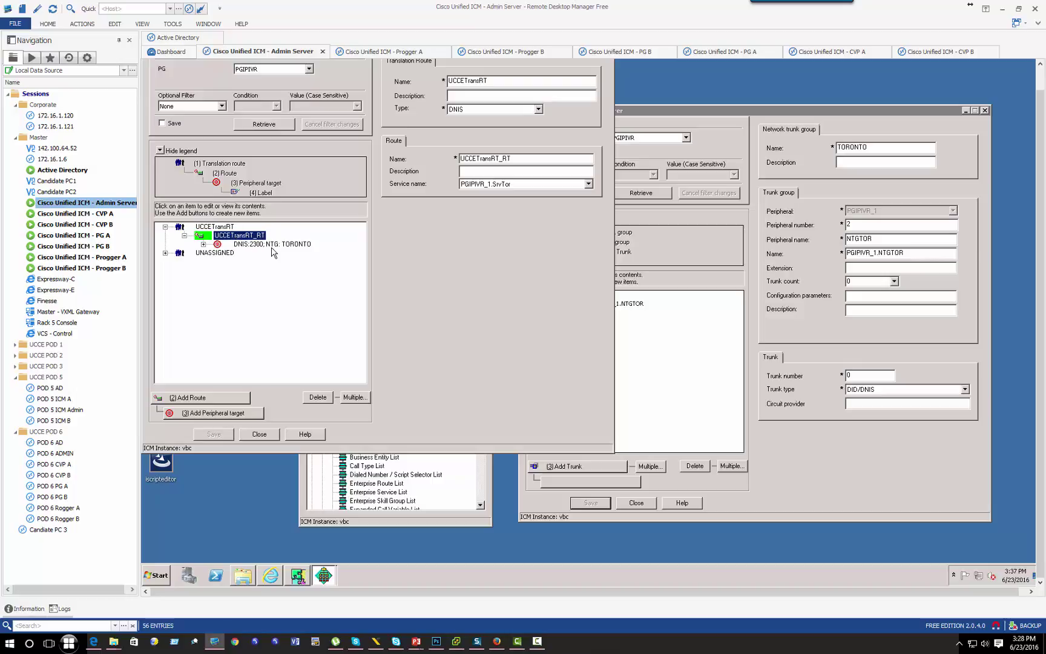
pyautogui.click(258, 245)
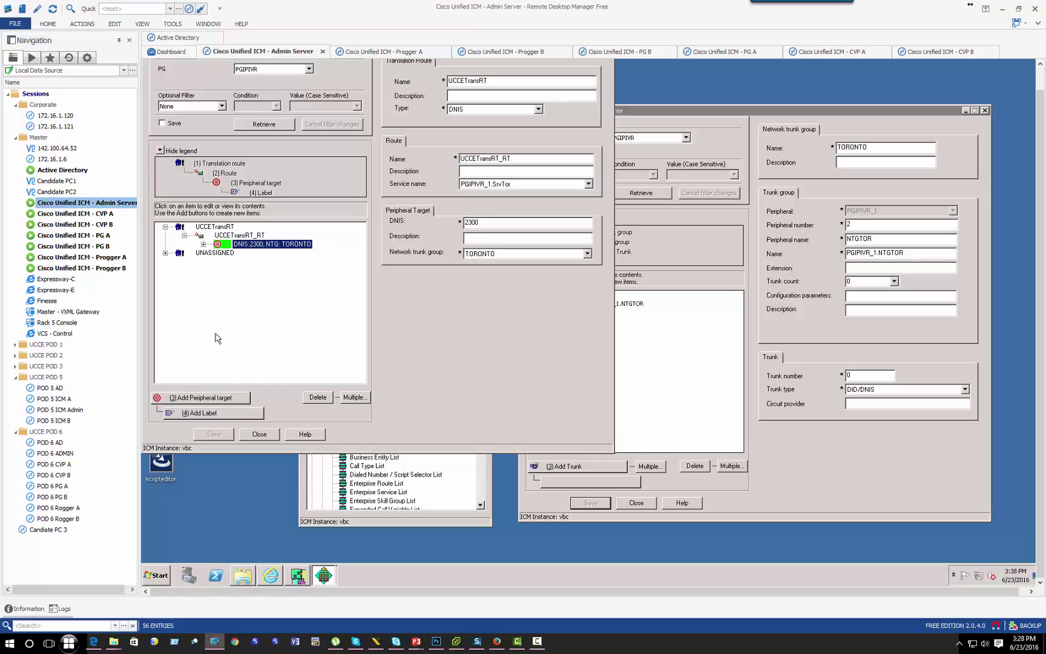
pyautogui.click(204, 244)
pyautogui.click(262, 254)
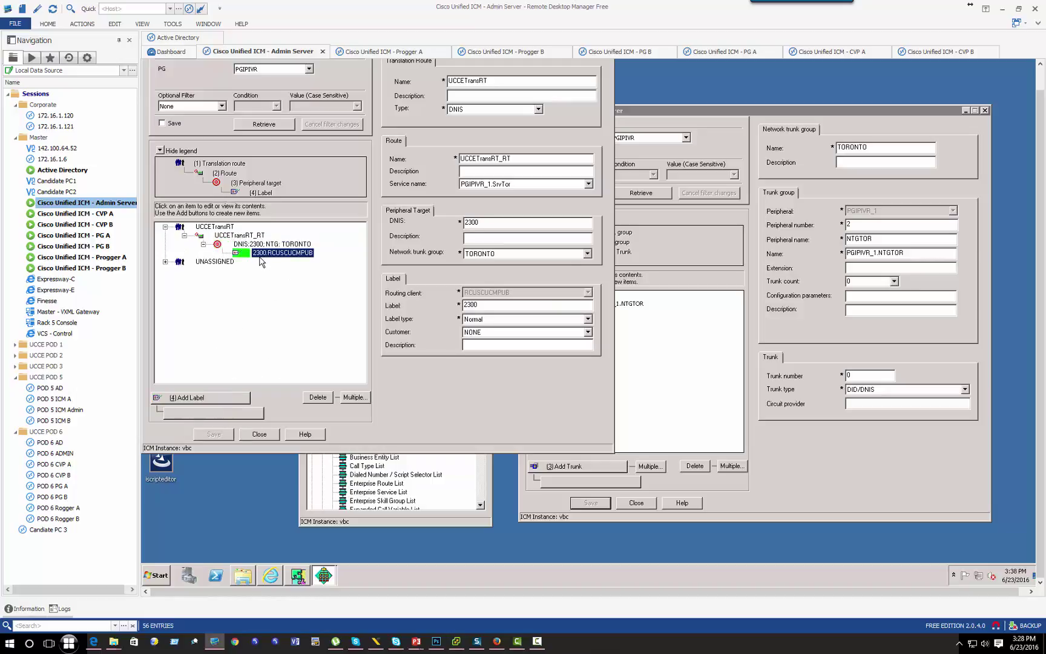
pyautogui.doubleClick(453, 304)
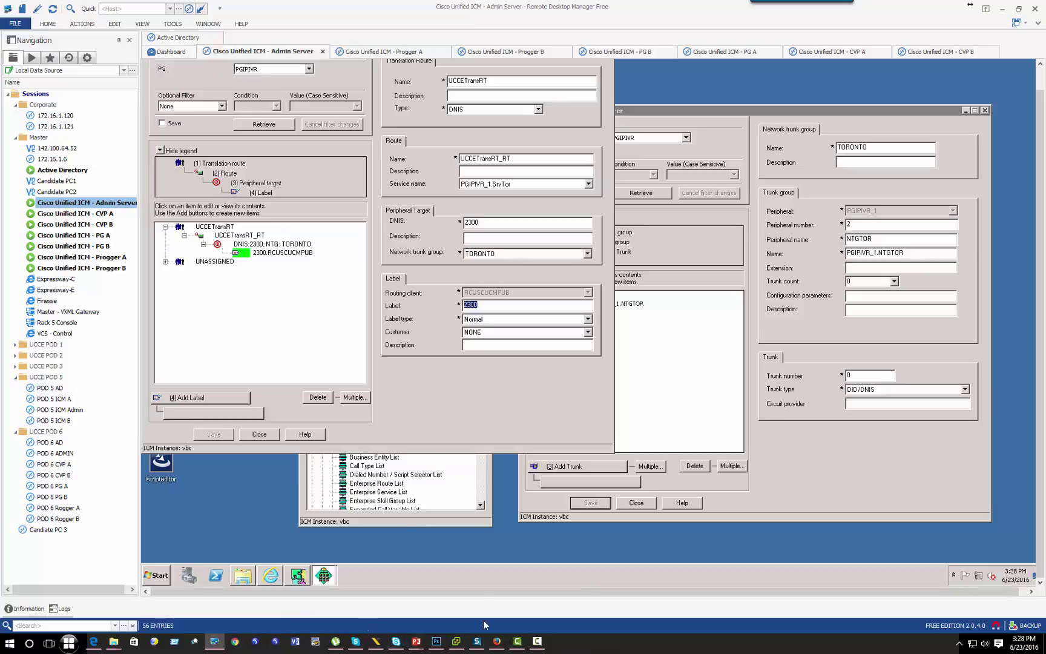
pyautogui.click(495, 644)
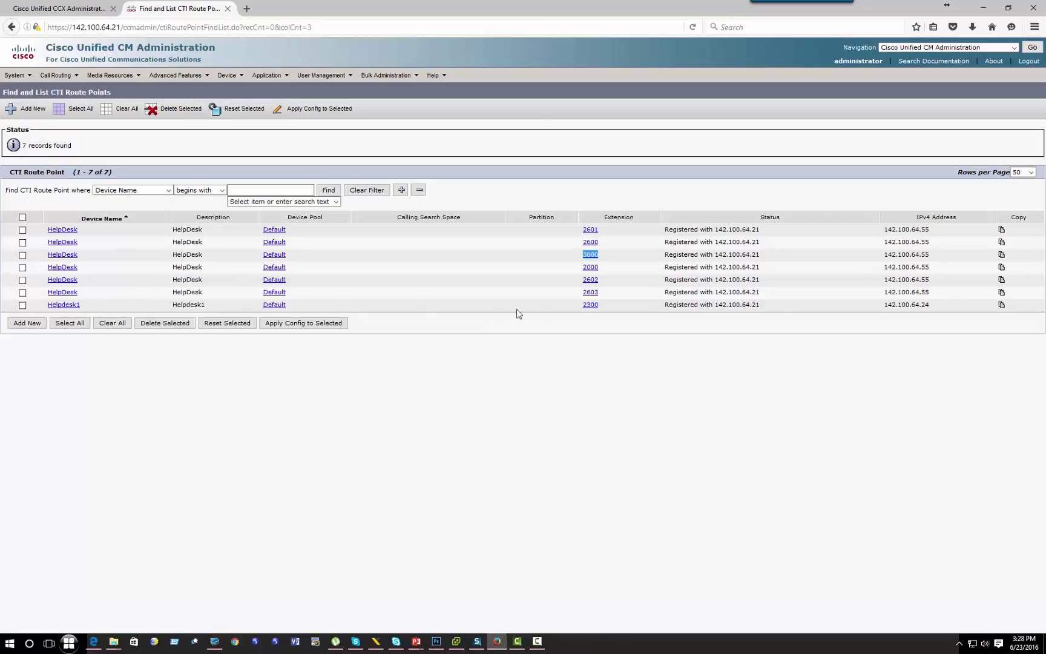
# Step: Check the 2300 target against the Helpdesk CCX application's full settings, then go back to ICM
pyautogui.moveTo(596, 311); pyautogui.dragTo(572, 308)
pyautogui.click(24, 8)
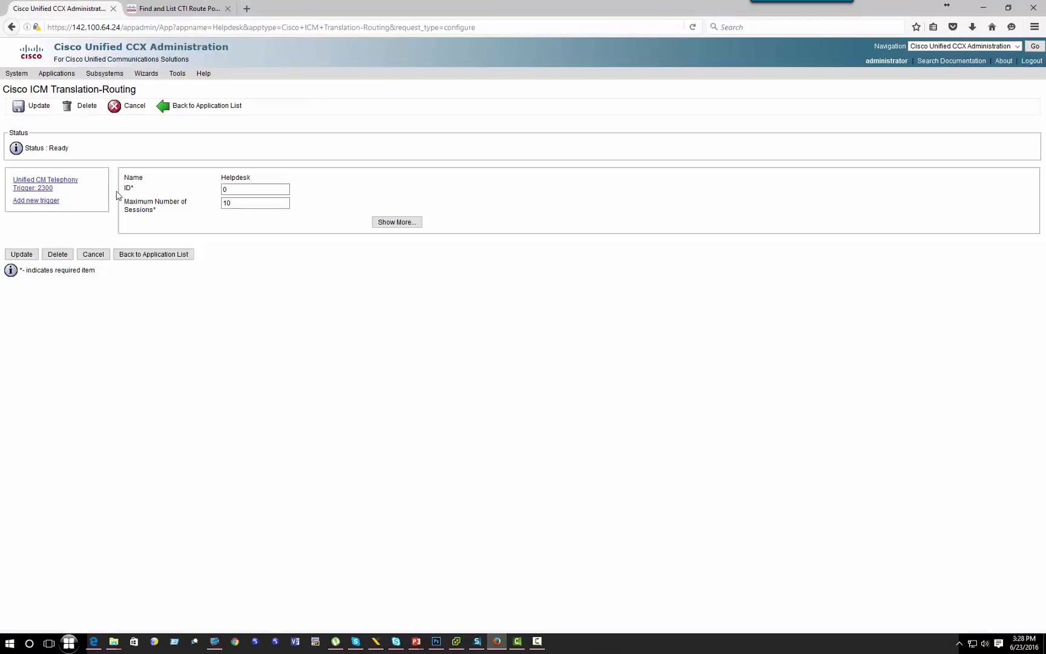
pyautogui.moveTo(262, 177); pyautogui.dragTo(219, 181)
pyautogui.click(104, 71)
pyautogui.click(397, 222)
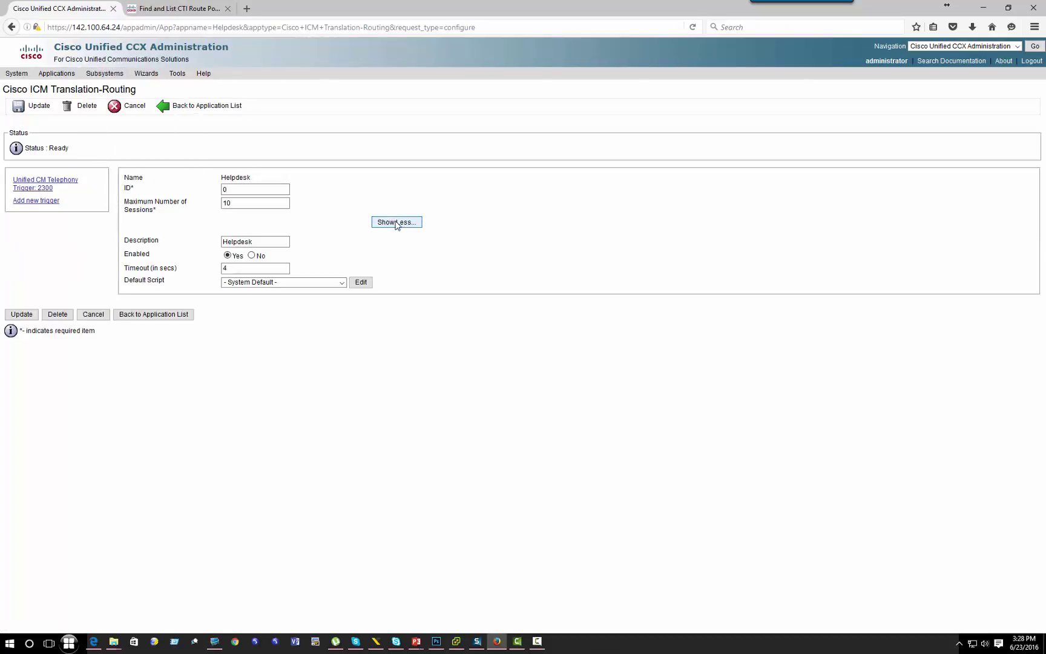
pyautogui.moveTo(102, 78)
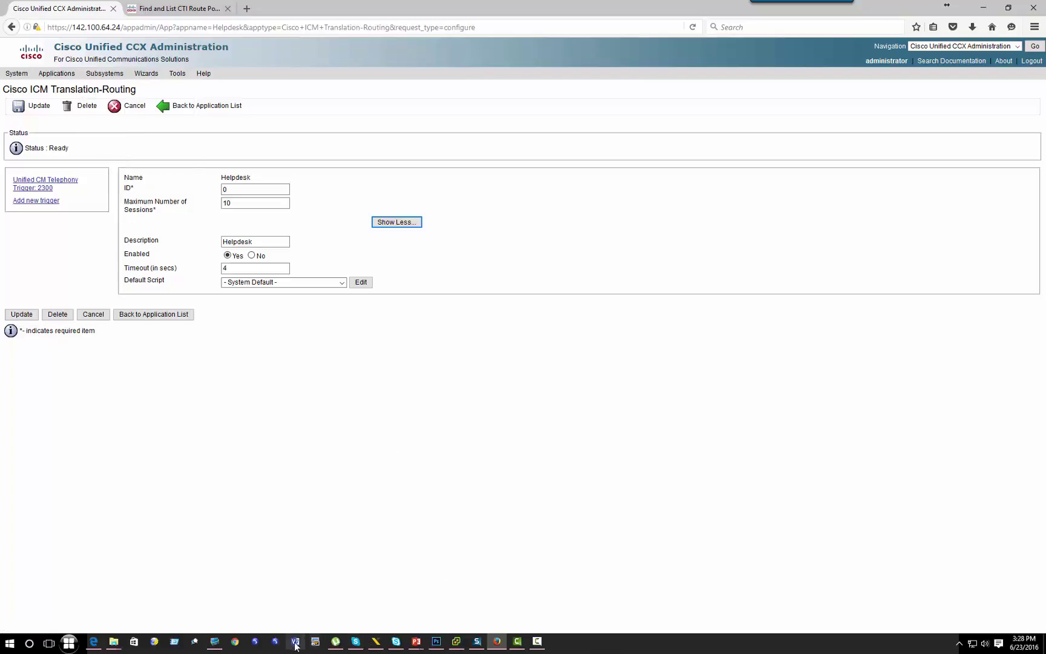
pyautogui.click(215, 641)
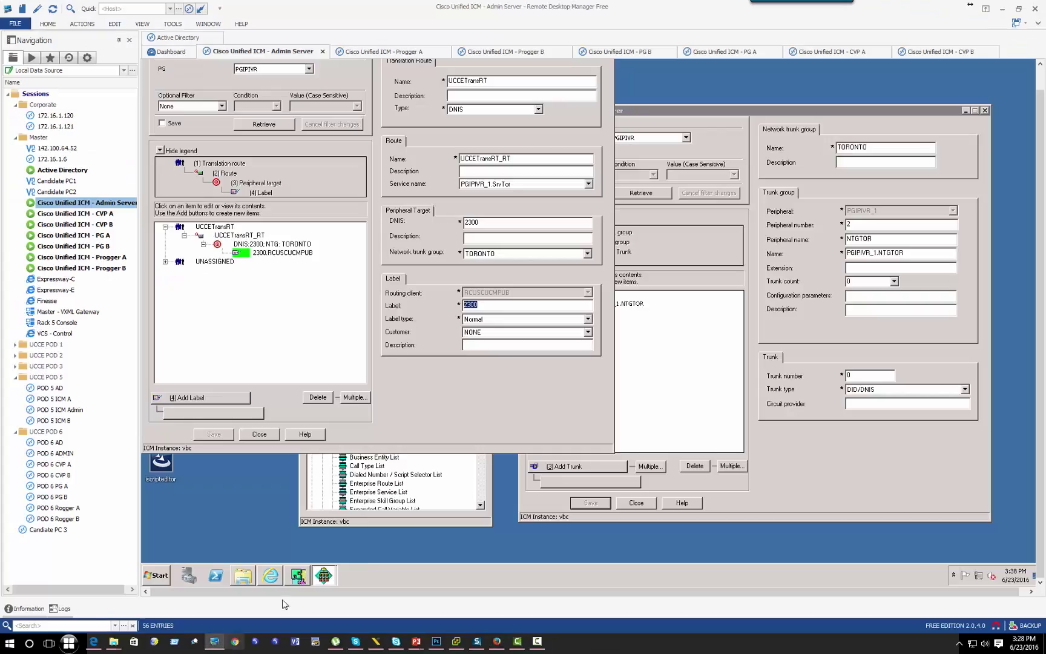
# Step: Close the translation route explorer, launch Script Editor and create a new routing script
pyautogui.click(266, 436)
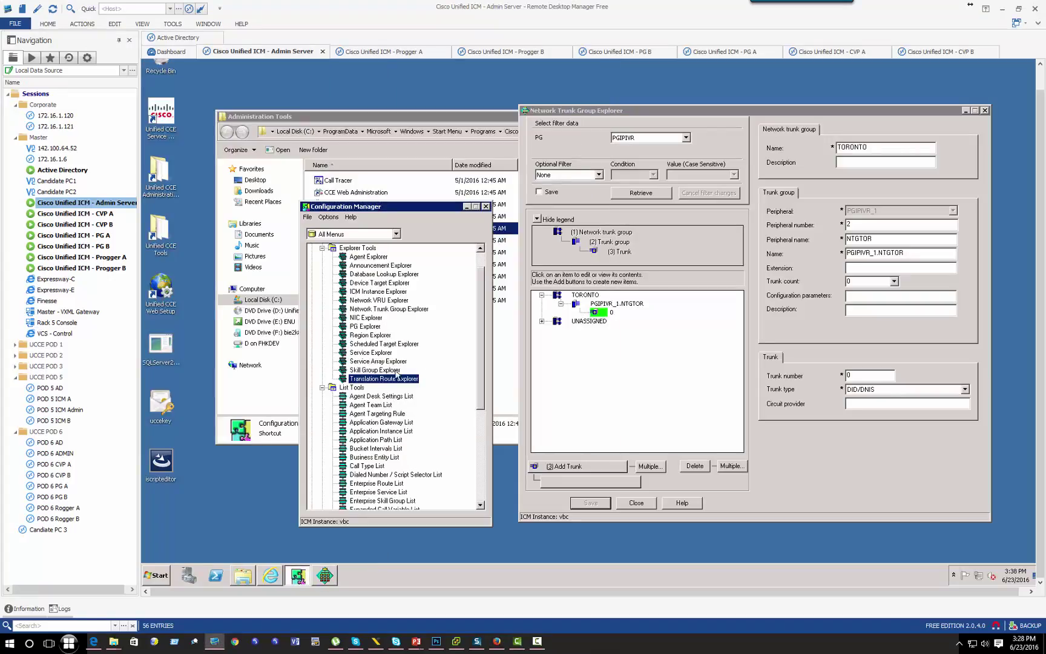
pyautogui.moveTo(448, 219); pyautogui.dragTo(539, 216)
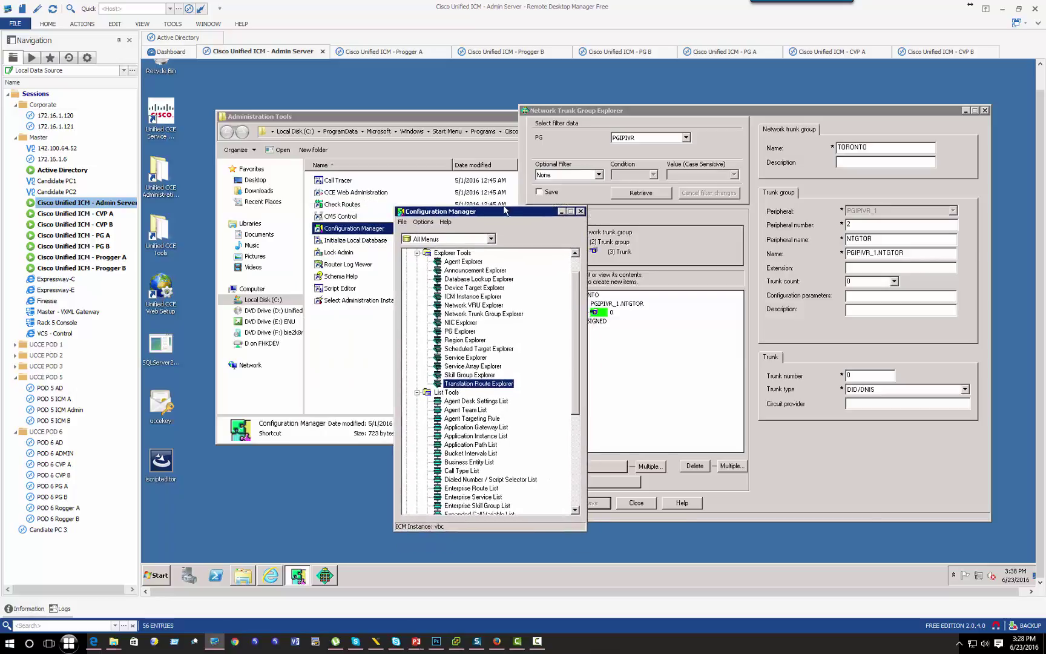
pyautogui.click(339, 291)
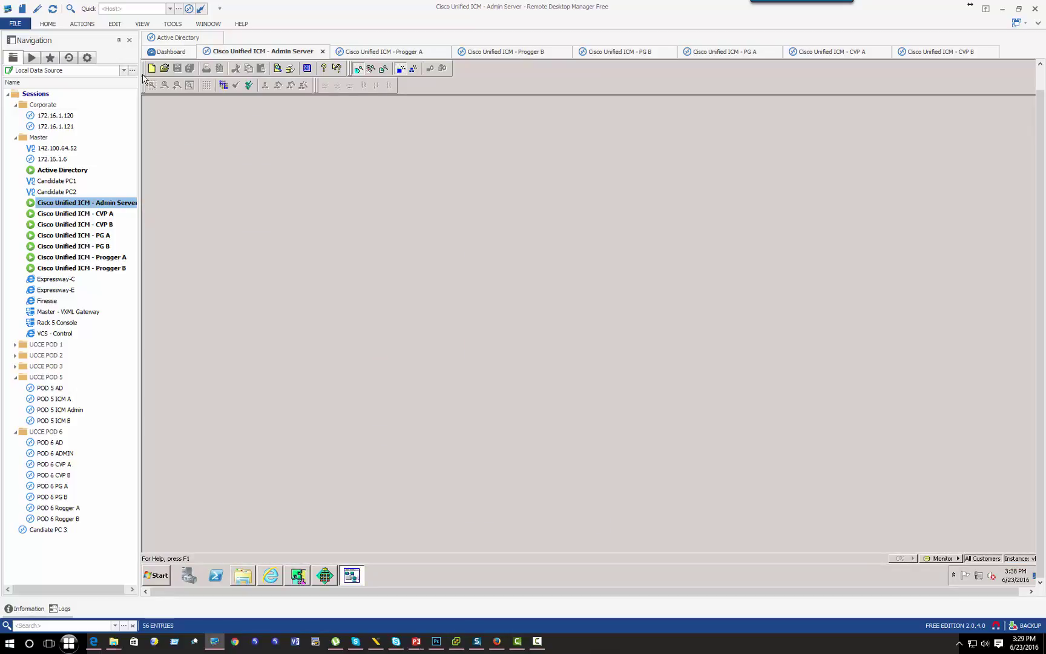
pyautogui.click(153, 69)
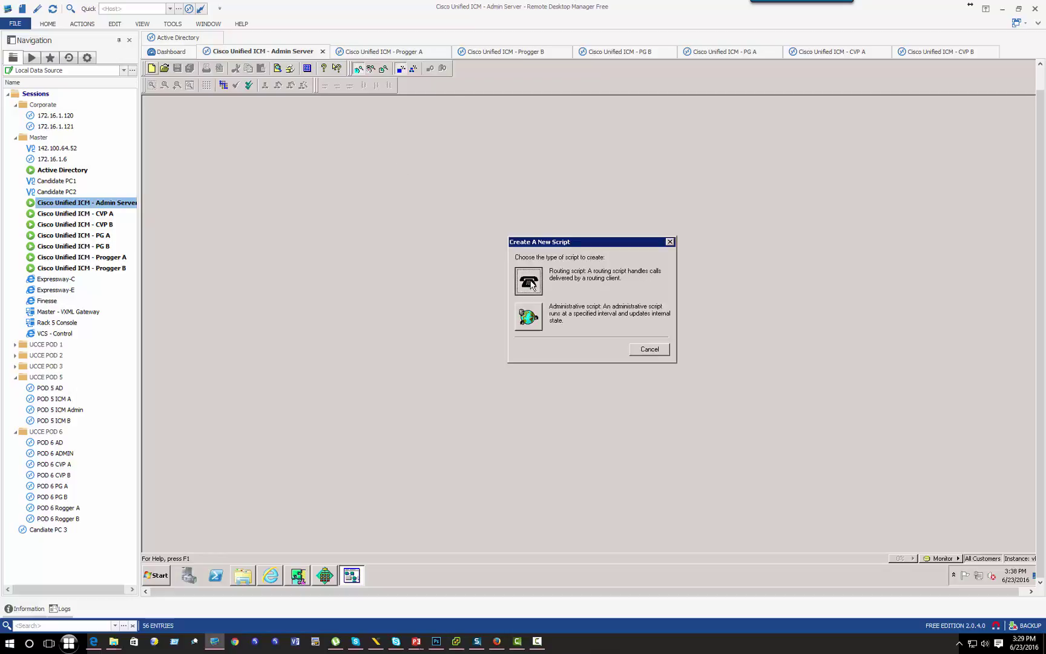
pyautogui.doubleClick(526, 280)
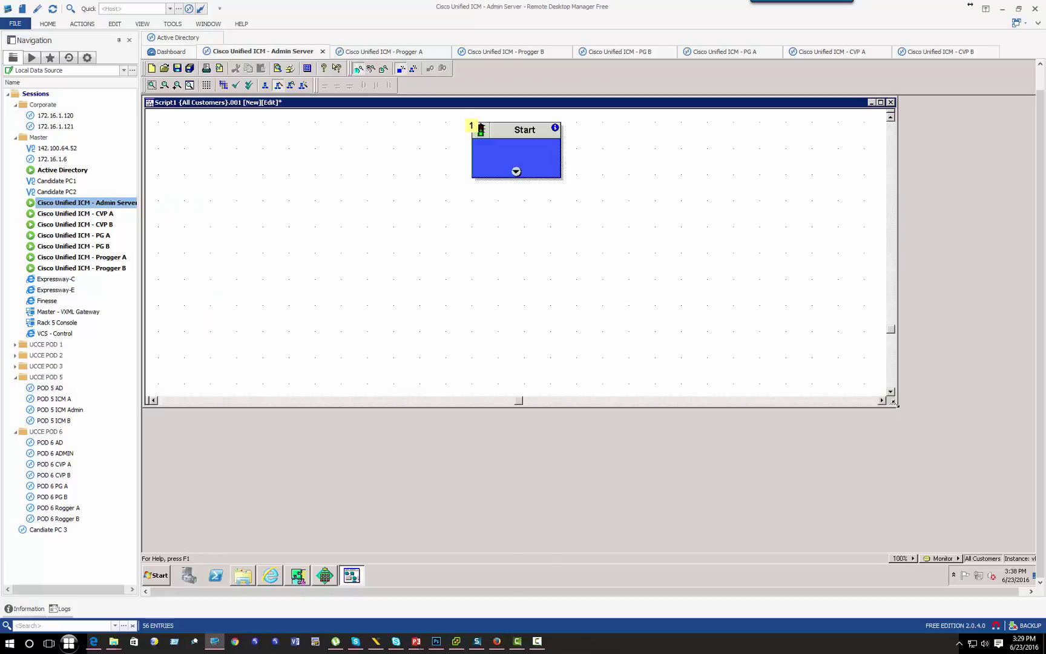
# Step: Add a Translation Route to VRU node connected from Start
pyautogui.rightClick(605, 207)
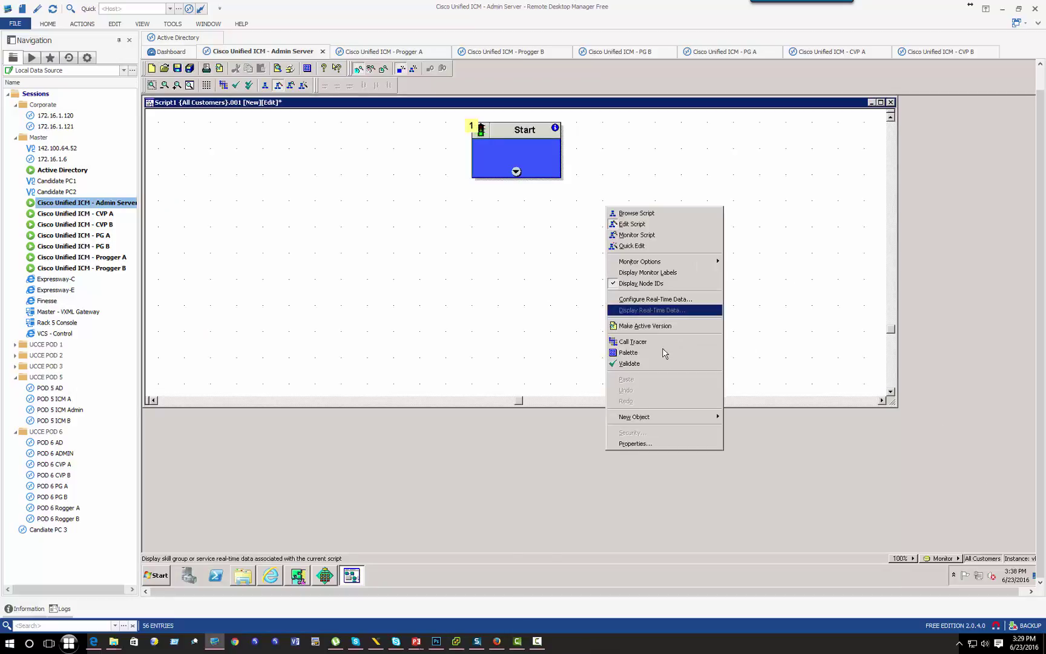
pyautogui.moveTo(675, 416)
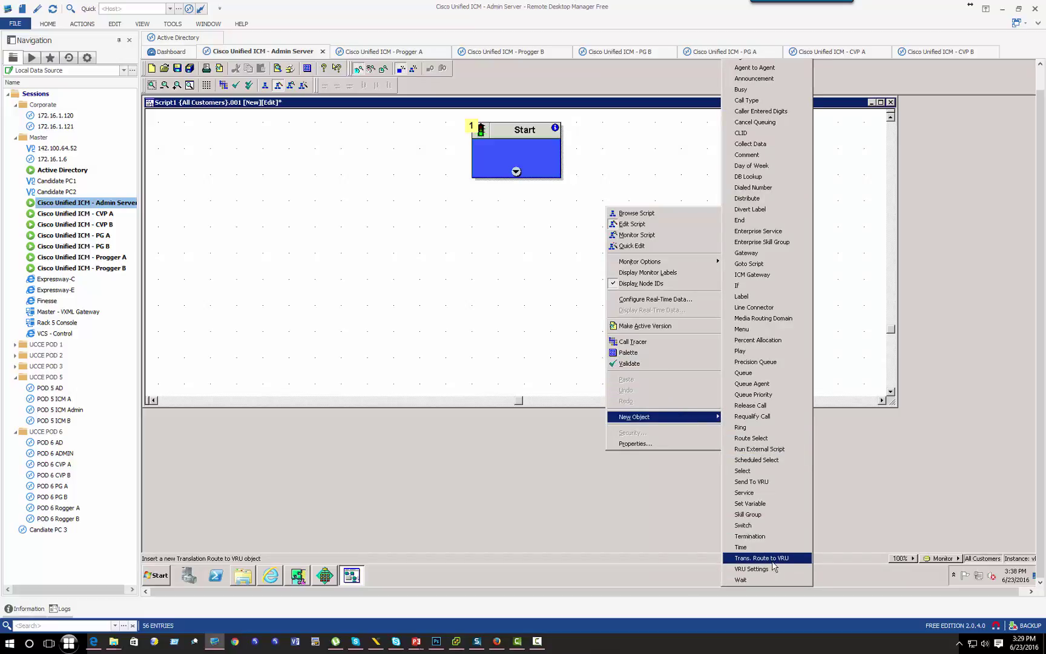
pyautogui.click(773, 558)
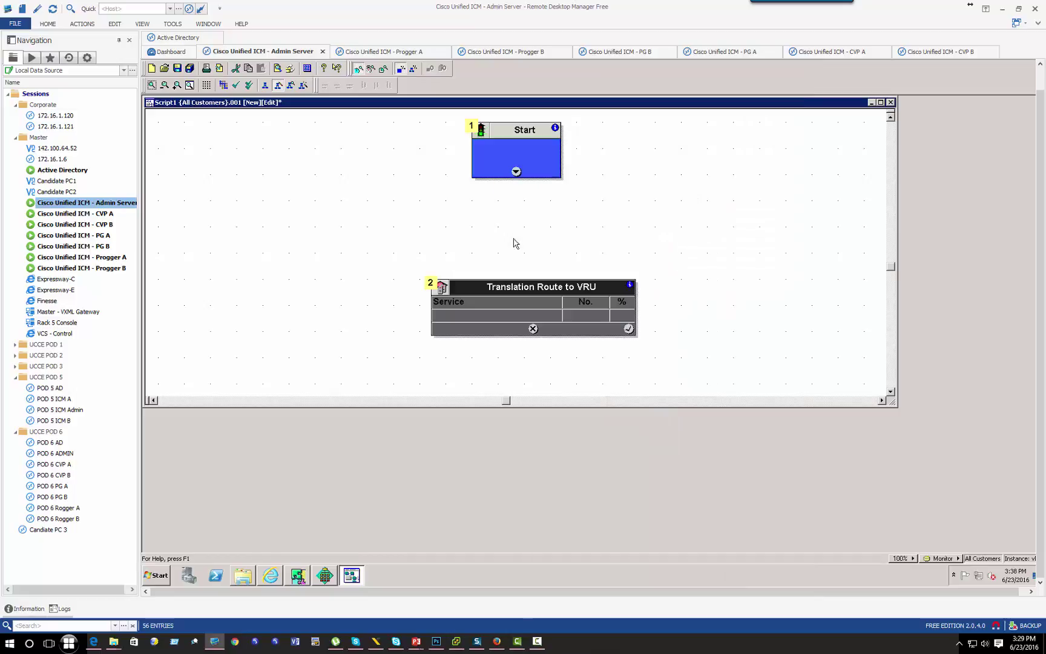
pyautogui.moveTo(516, 172); pyautogui.dragTo(518, 309)
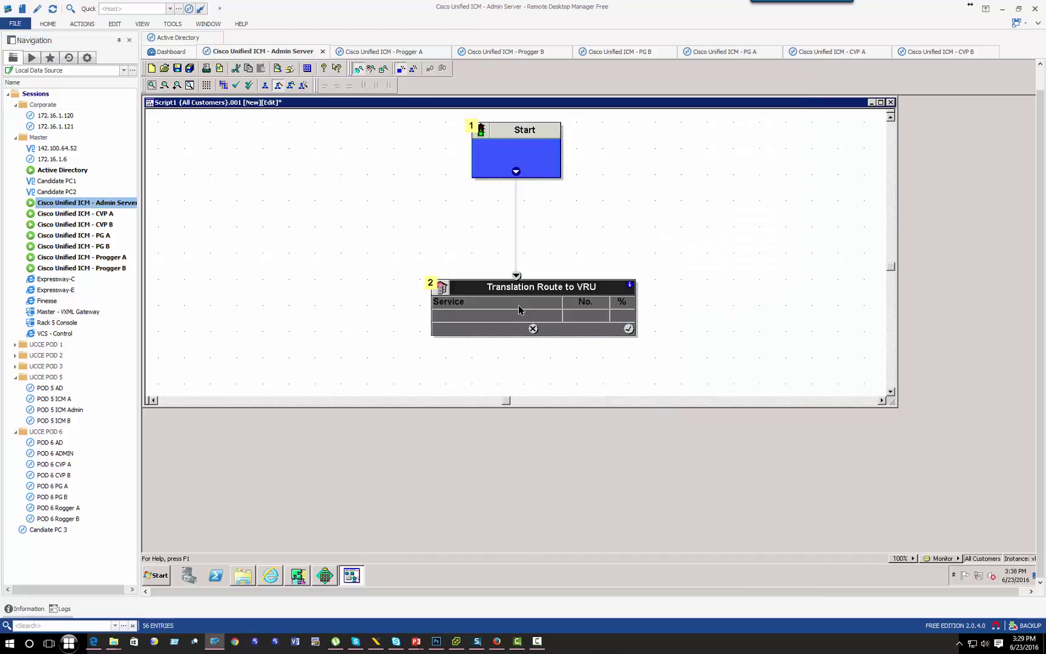
pyautogui.rightClick(519, 309)
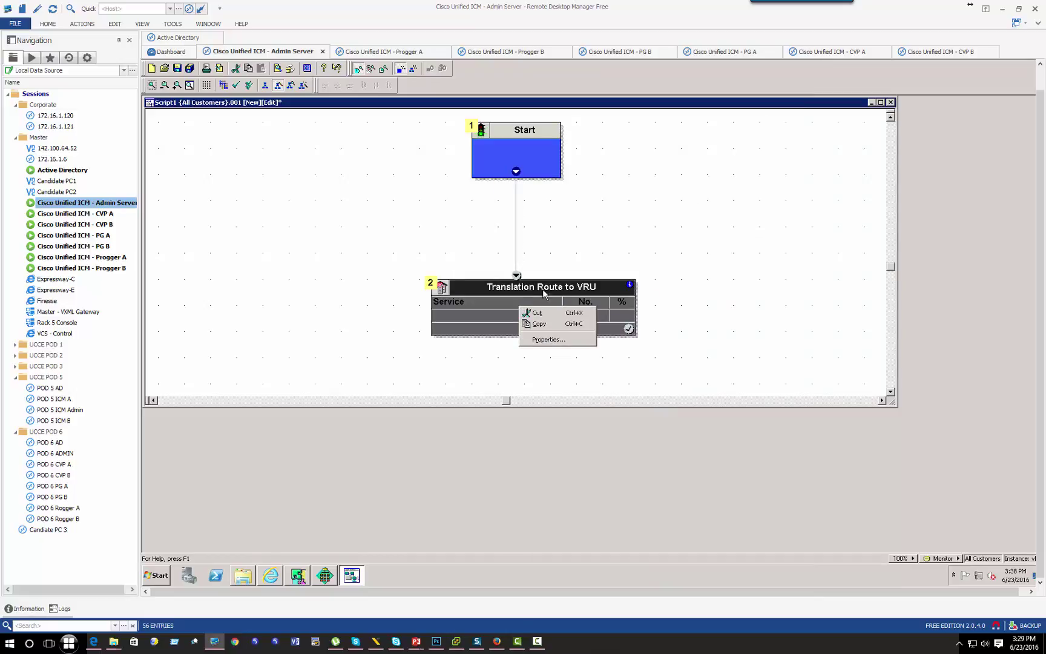
pyautogui.click(549, 340)
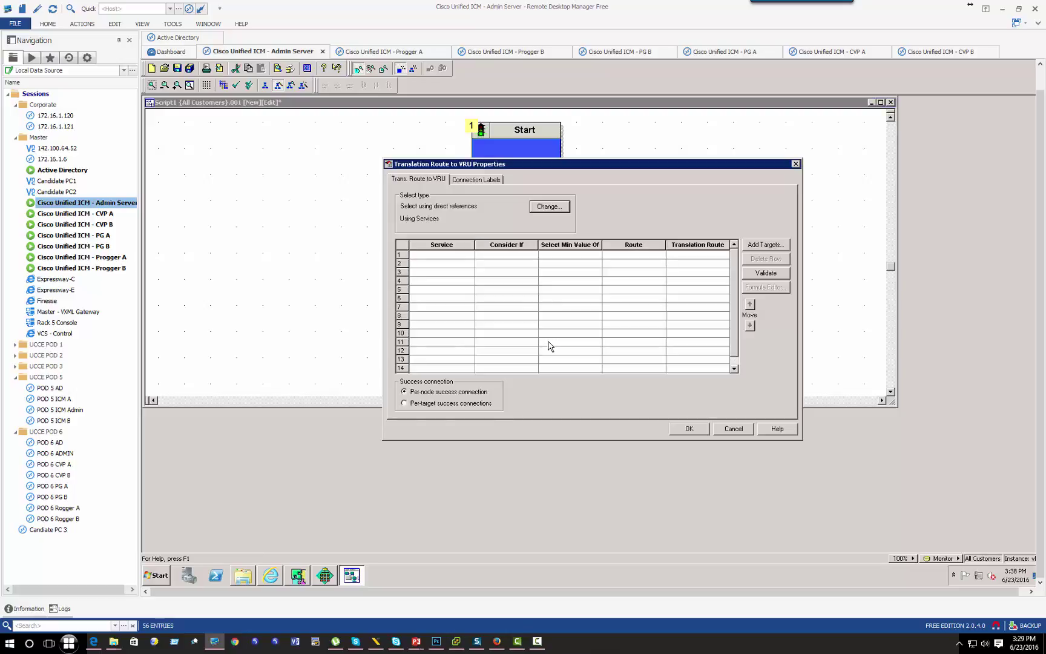
pyautogui.click(733, 428)
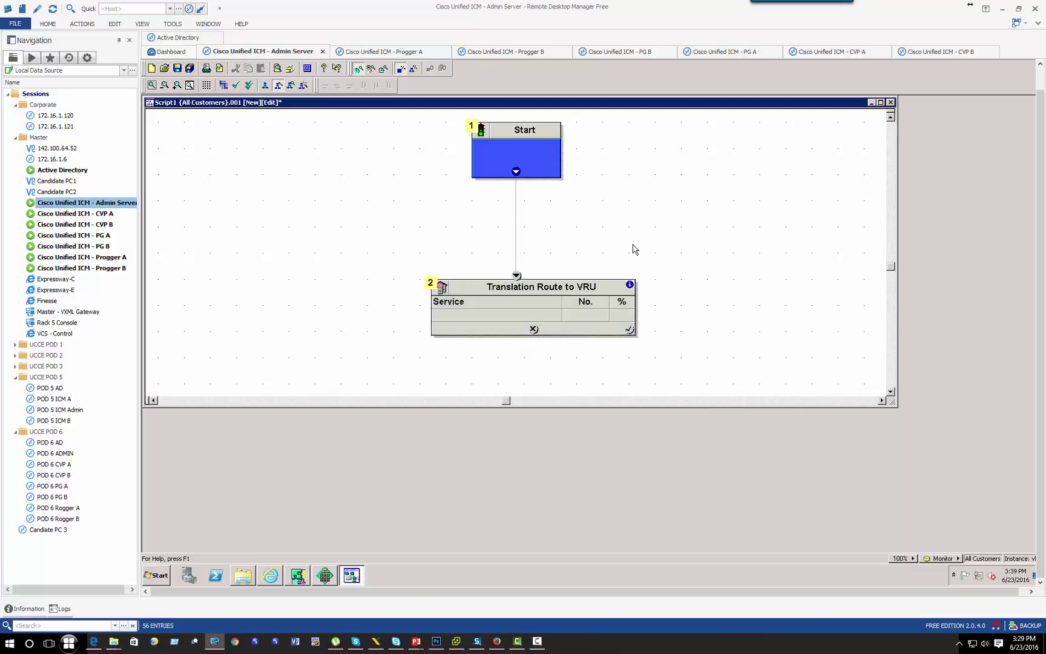
# Step: Insert a Select node after Start, with its failure output feeding Translation Route to VRU
pyautogui.rightClick(634, 246)
pyautogui.moveTo(671, 455)
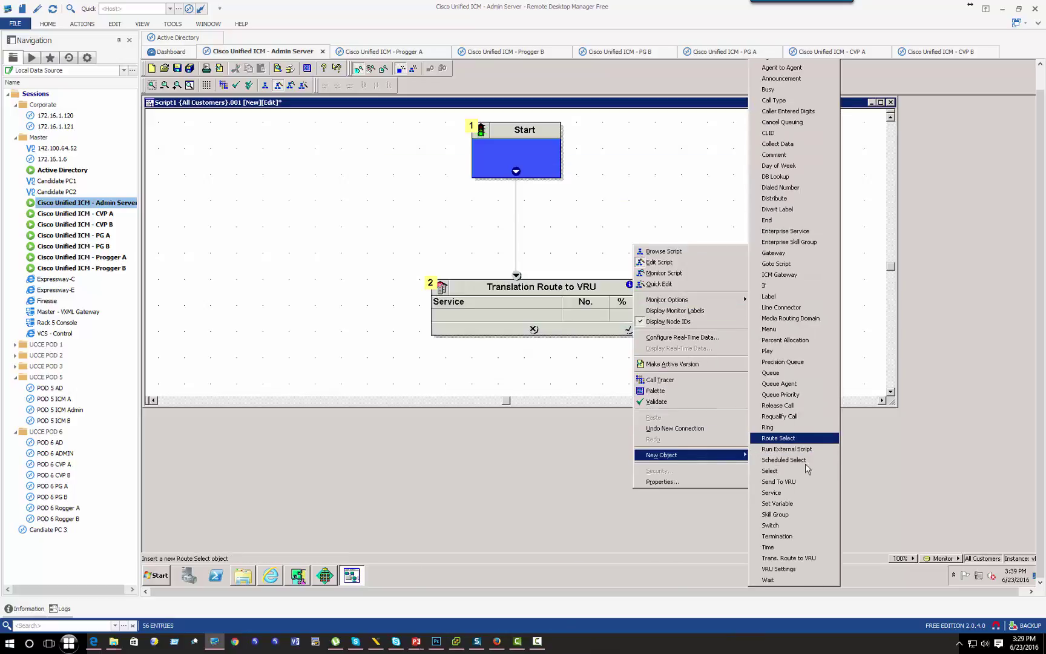
pyautogui.click(806, 470)
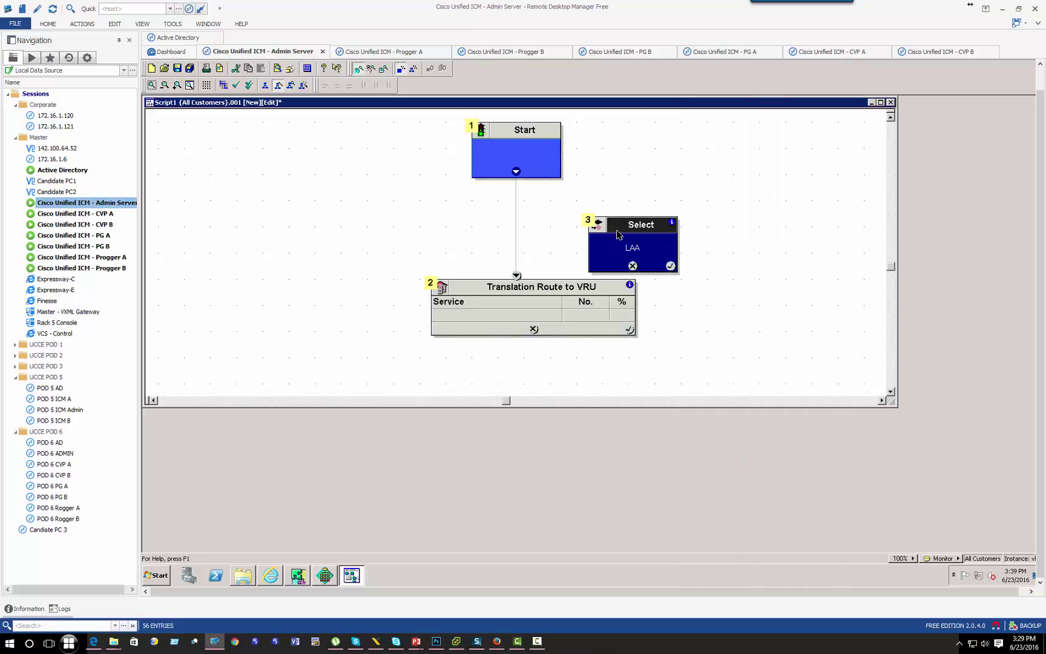
pyautogui.moveTo(516, 276); pyautogui.dragTo(502, 216)
pyautogui.moveTo(538, 293); pyautogui.dragTo(537, 324)
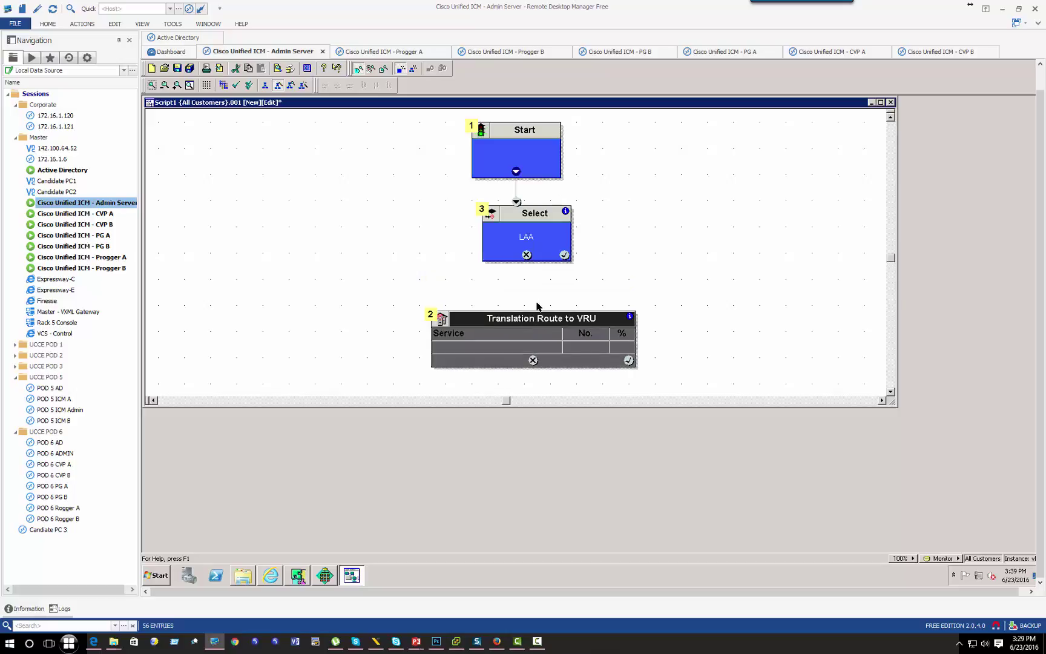
pyautogui.moveTo(526, 255); pyautogui.dragTo(534, 338)
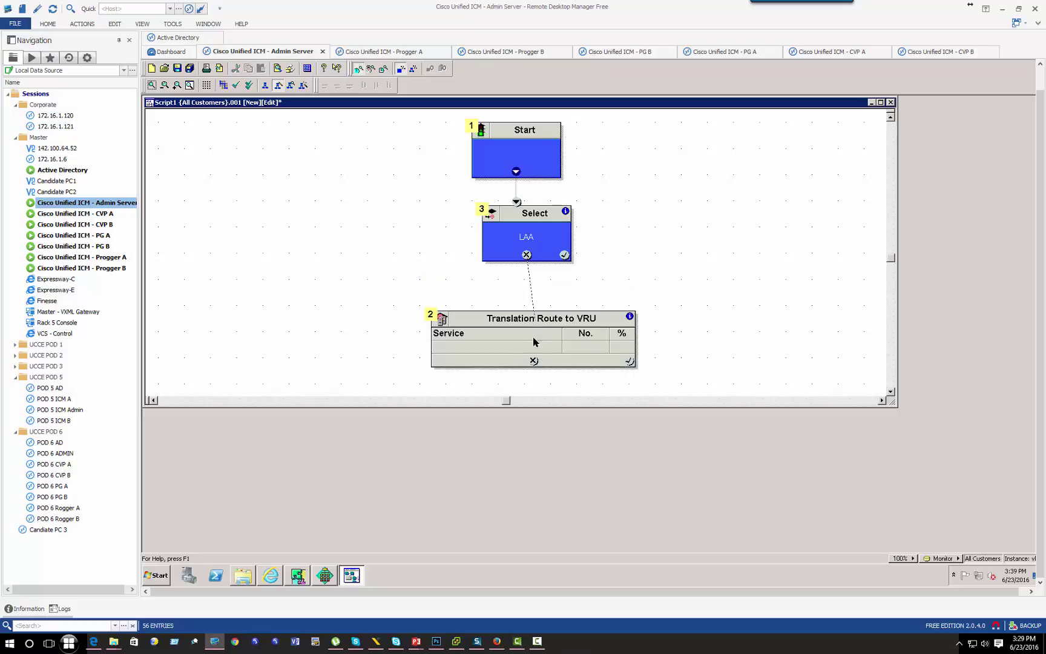
# Step: Add a Skill Group node right of Select, linked from Select's success output
pyautogui.rightClick(632, 208)
pyautogui.moveTo(714, 416)
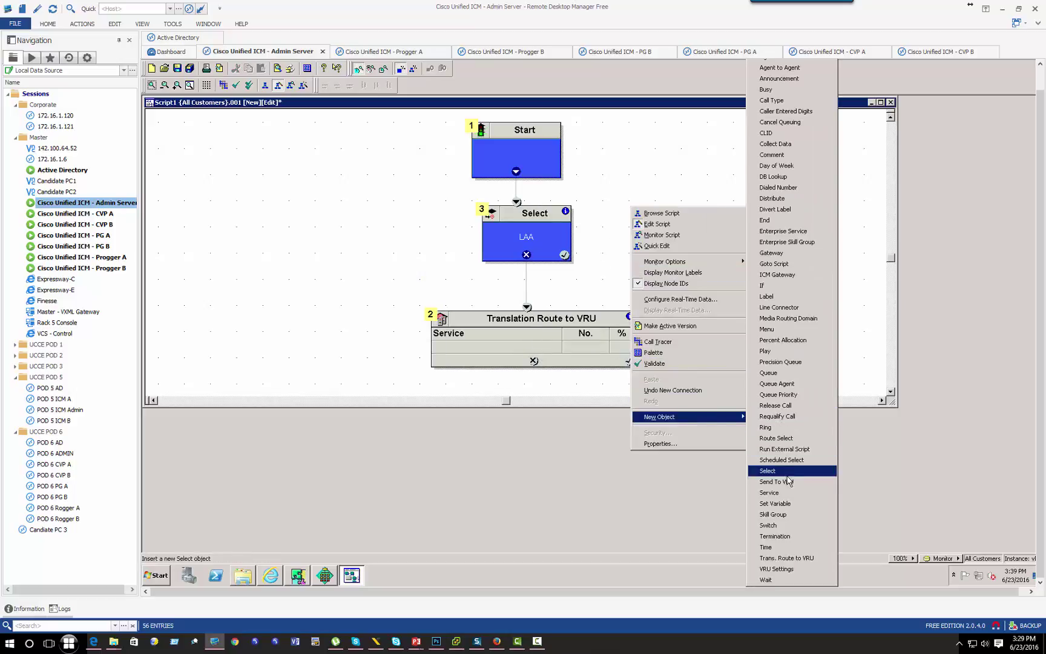
pyautogui.click(778, 513)
pyautogui.moveTo(683, 208); pyautogui.dragTo(768, 244)
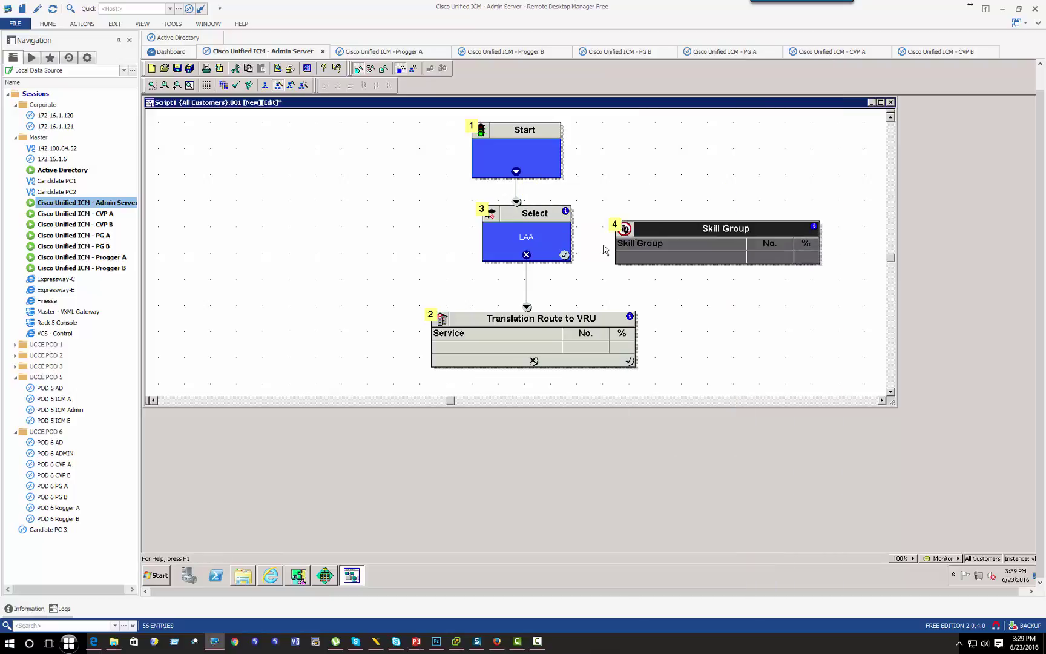
pyautogui.moveTo(566, 254); pyautogui.dragTo(646, 256)
# Step: Open the Translation Route to VRU node's properties and its row 1 service list
pyautogui.click(592, 322)
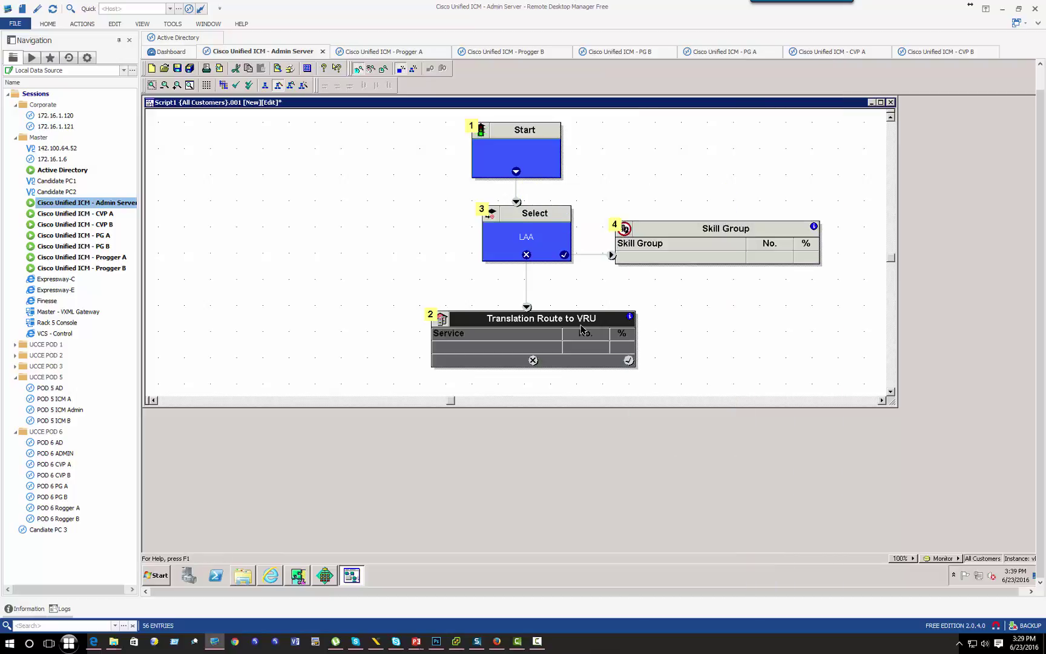
pyautogui.rightClick(568, 348)
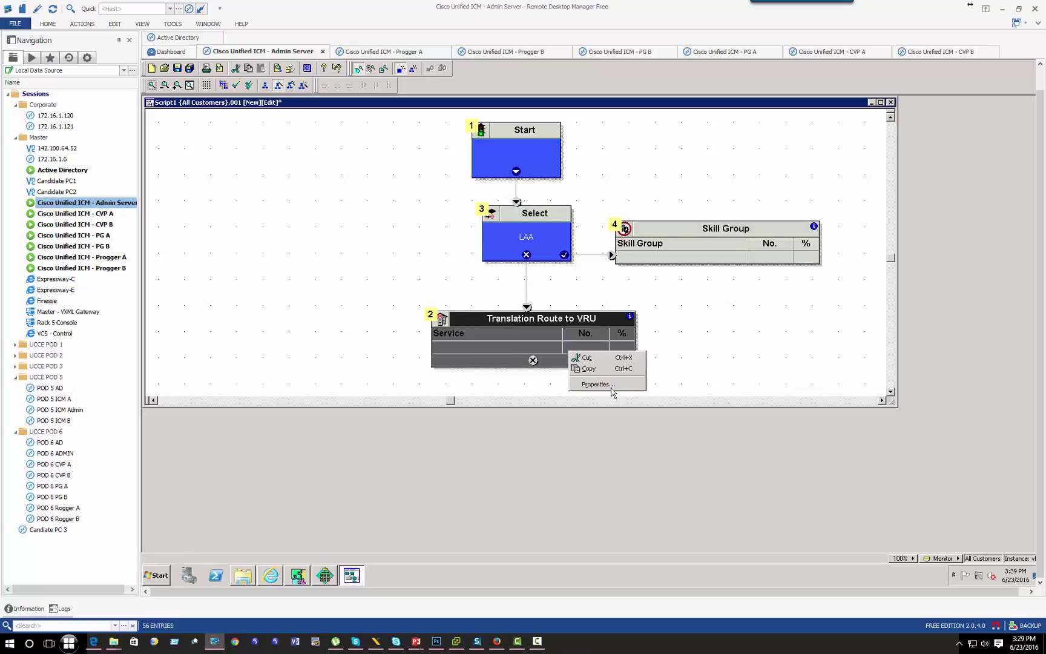
pyautogui.click(611, 392)
pyautogui.click(470, 255)
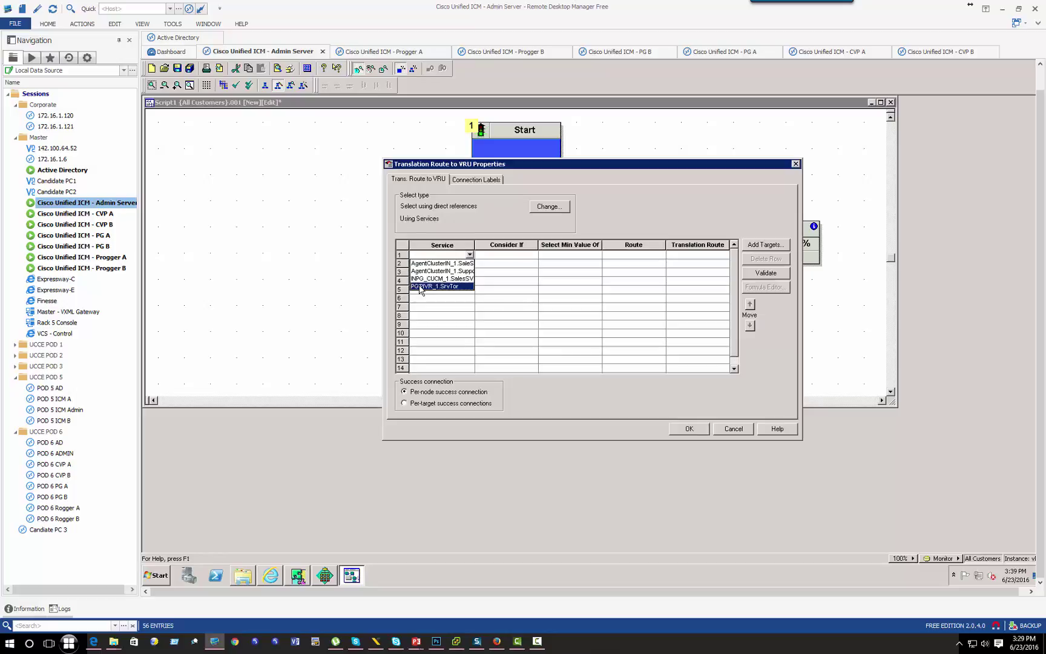
# Step: Give row 1 service SrvTor, condition 1=1 and translation route UCCETransRT, then decline the error prompt
pyautogui.click(421, 286)
pyautogui.click(517, 255)
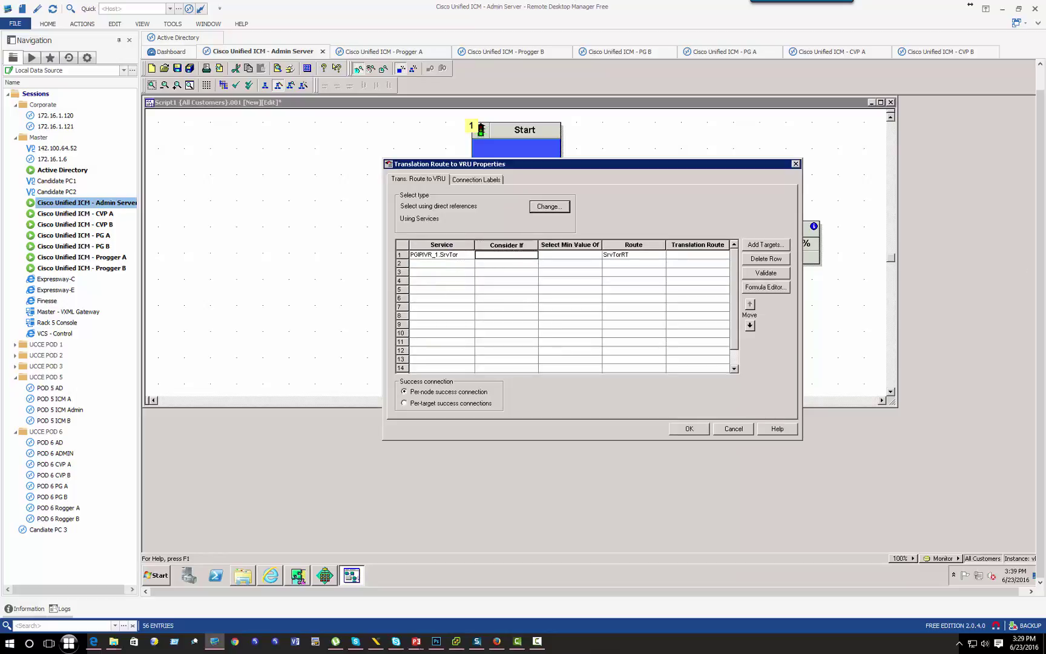
pyautogui.write('1=1')
pyautogui.click(645, 256)
pyautogui.click(702, 256)
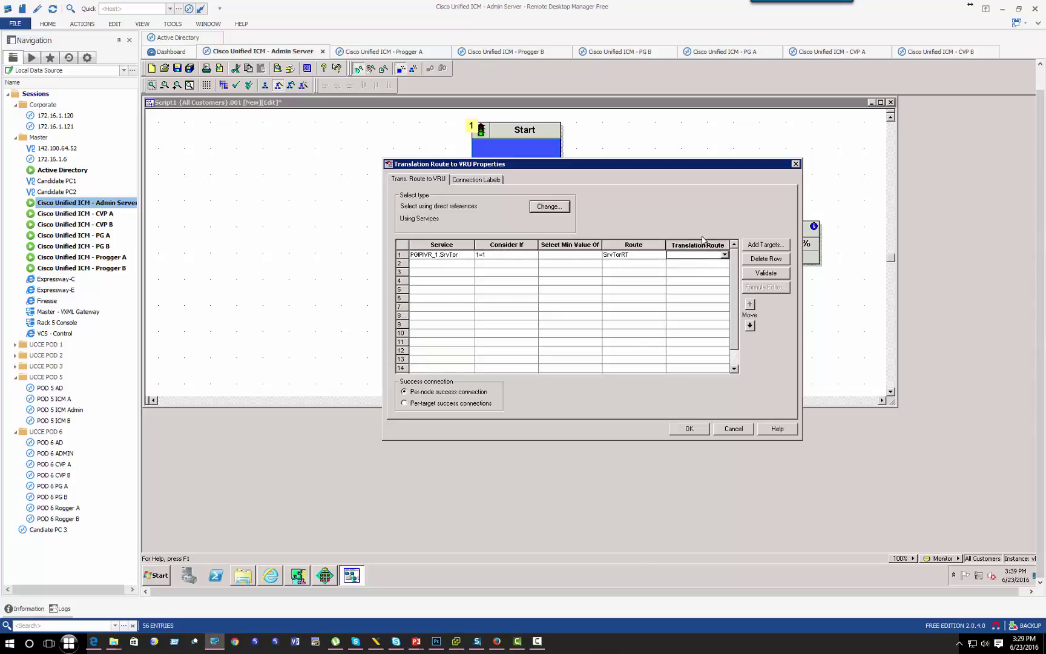
pyautogui.click(724, 255)
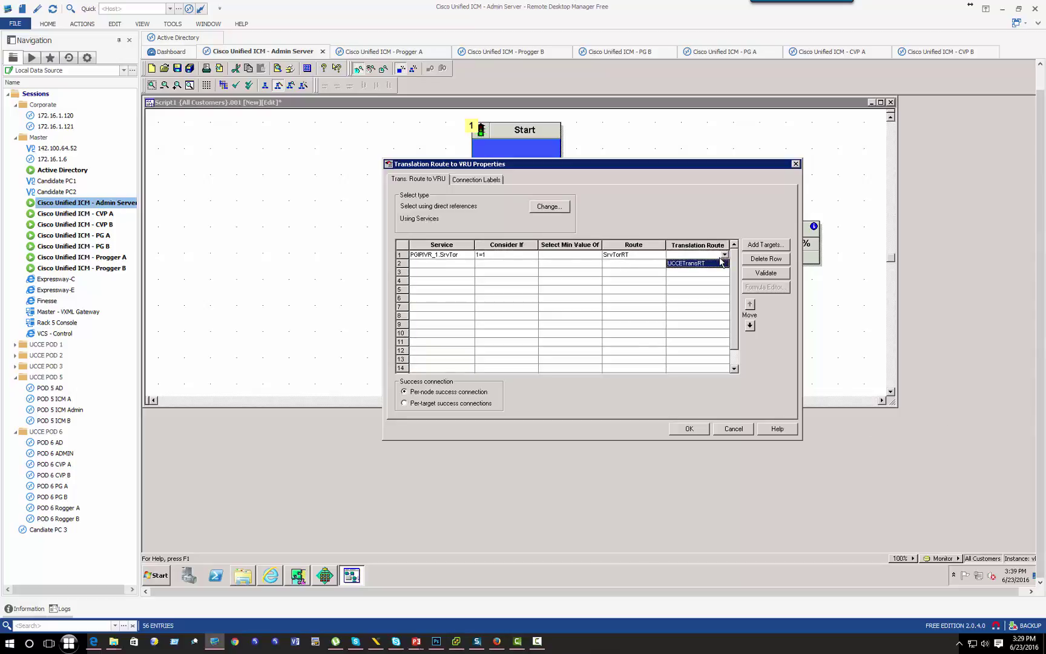
pyautogui.click(675, 265)
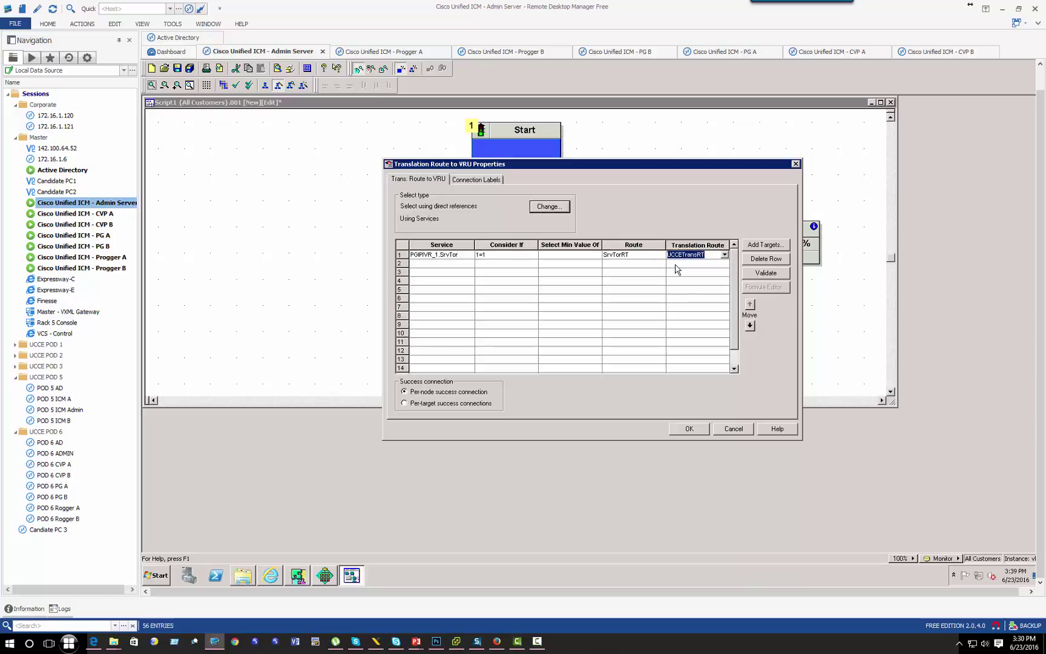
pyautogui.click(690, 429)
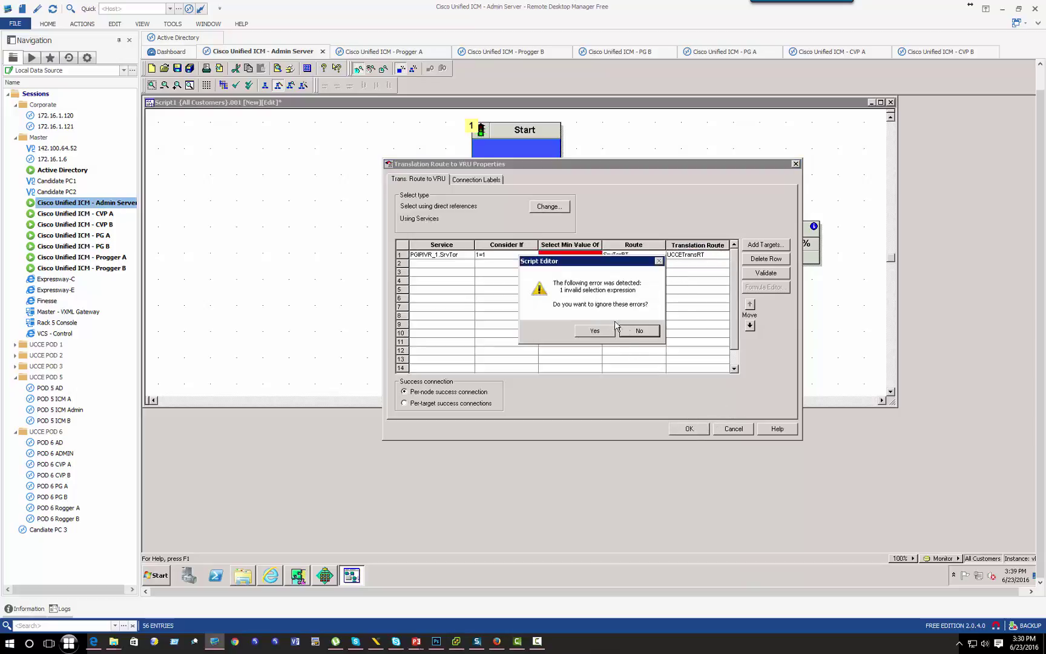
pyautogui.click(632, 332)
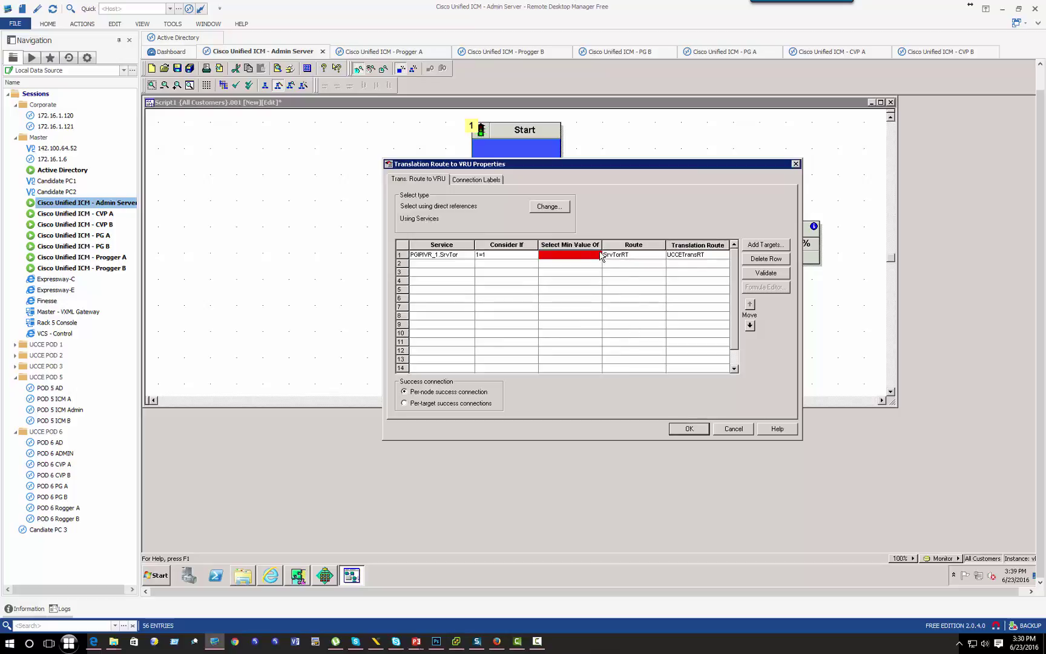
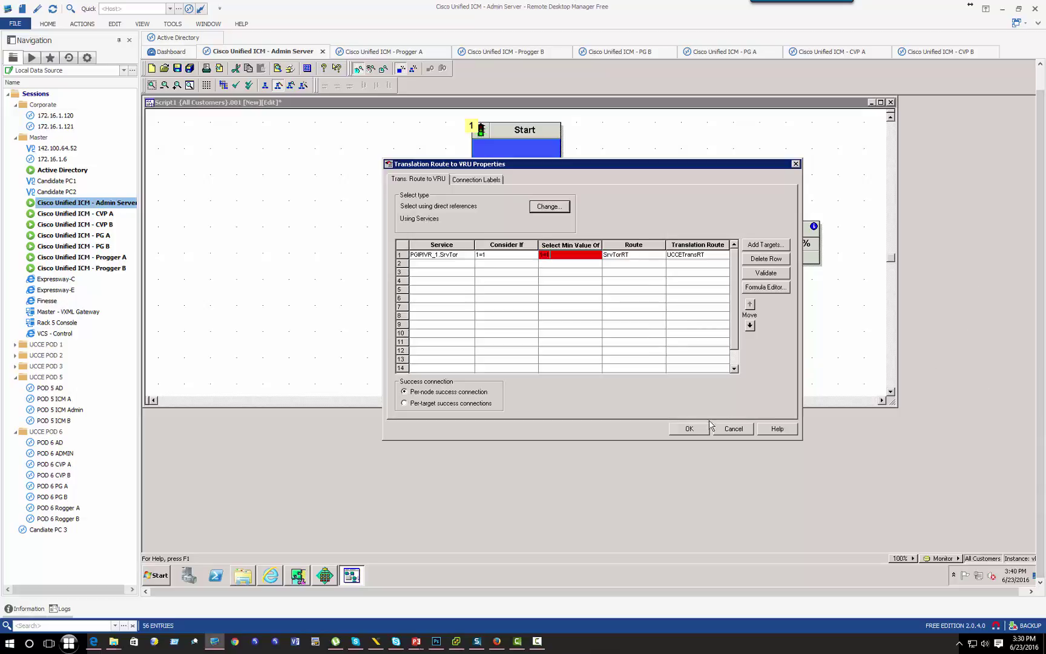
# Step: Apply route SrvTorRT and translation route UCCETransRT to the Translation Route to VRU target row
pyautogui.click(690, 429)
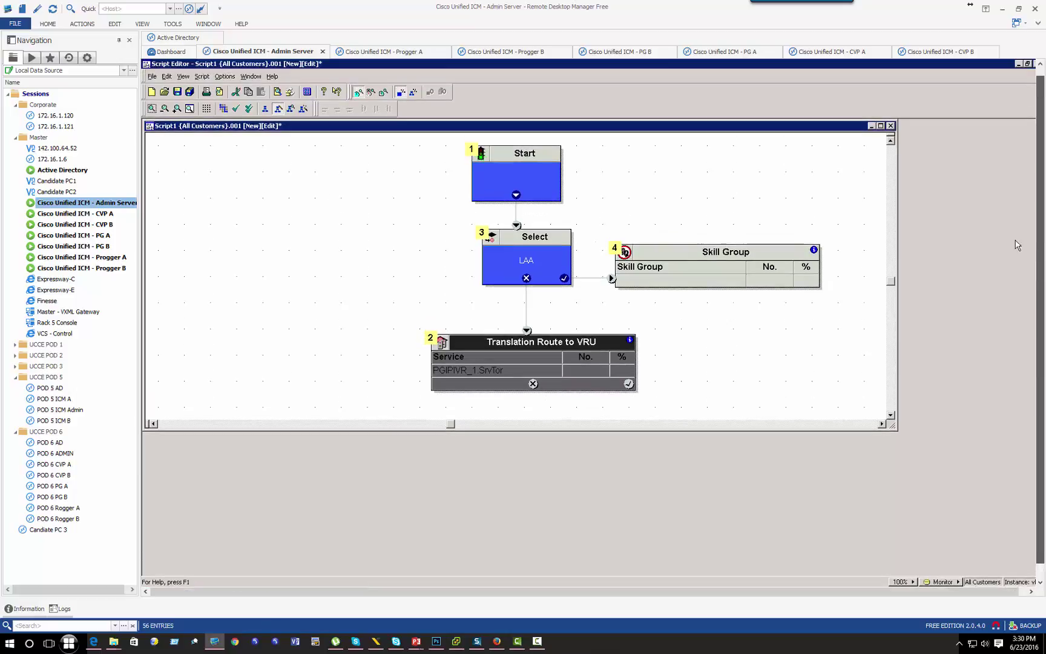
pyautogui.click(177, 92)
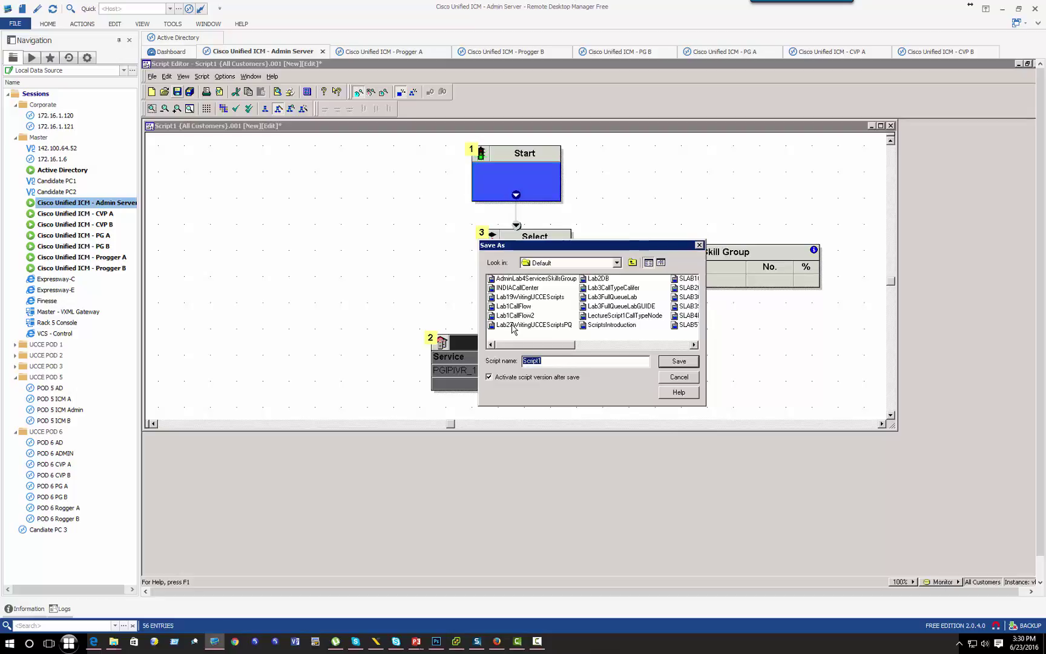
pyautogui.write('La')
pyautogui.write('b7Tran')
pyautogui.press('BackSpace')
pyautogui.press('BackSpace')
pyautogui.press('BackSpace')
pyautogui.press('BackSpace')
pyautogui.write('NetworkTrunkGroup')
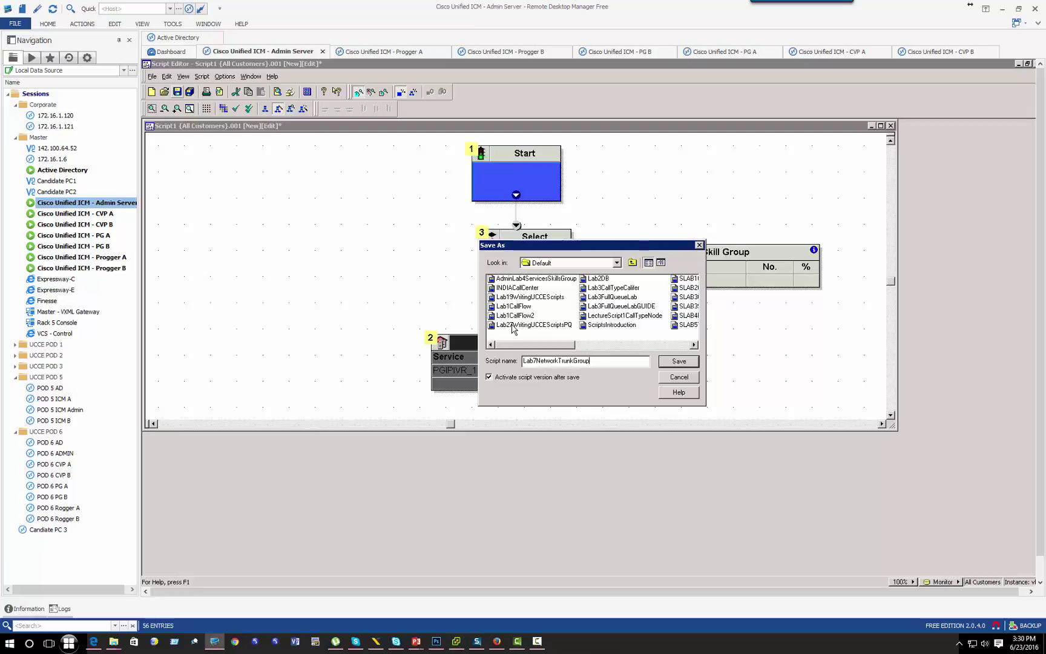
pyautogui.press('Return')
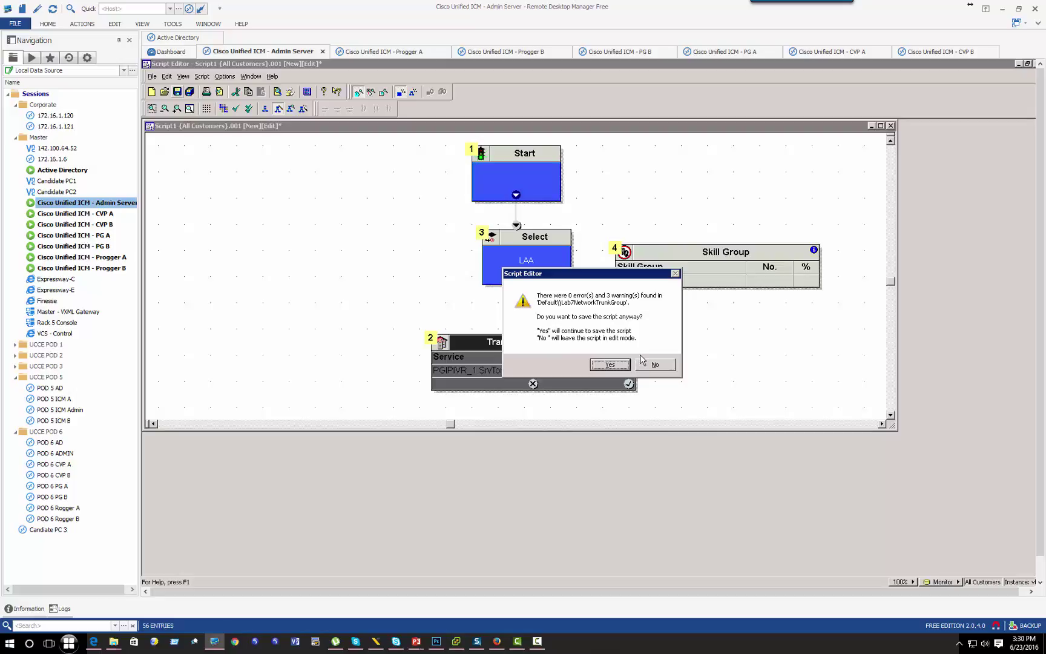
pyautogui.click(652, 366)
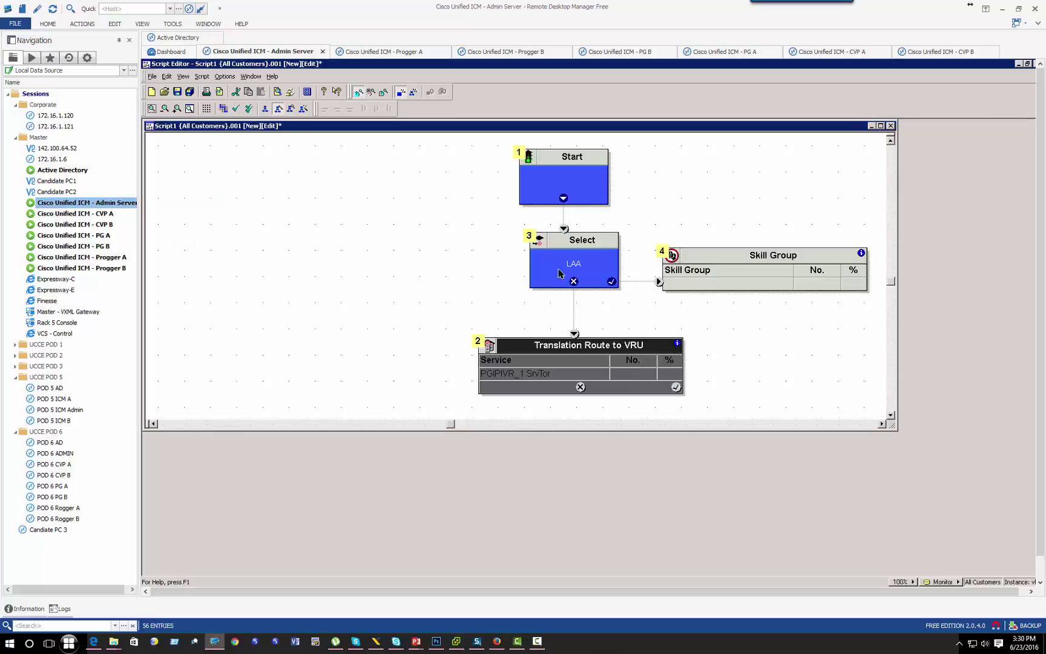
# Step: Validate the script, review the first warning's node, and close the validation results
pyautogui.click(235, 109)
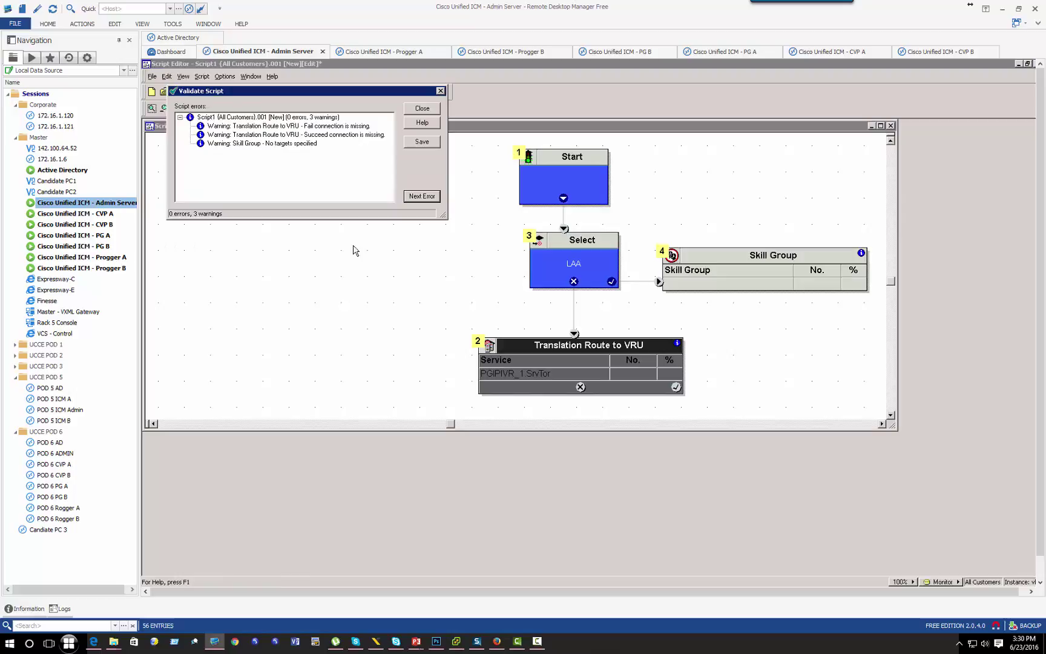
pyautogui.click(272, 126)
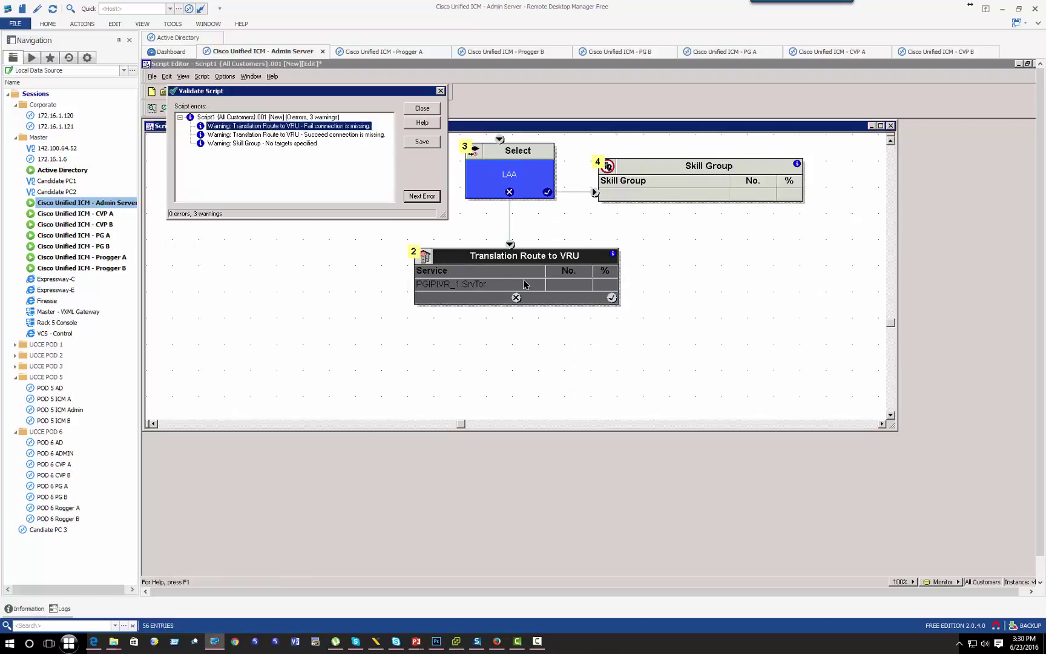
pyautogui.click(514, 302)
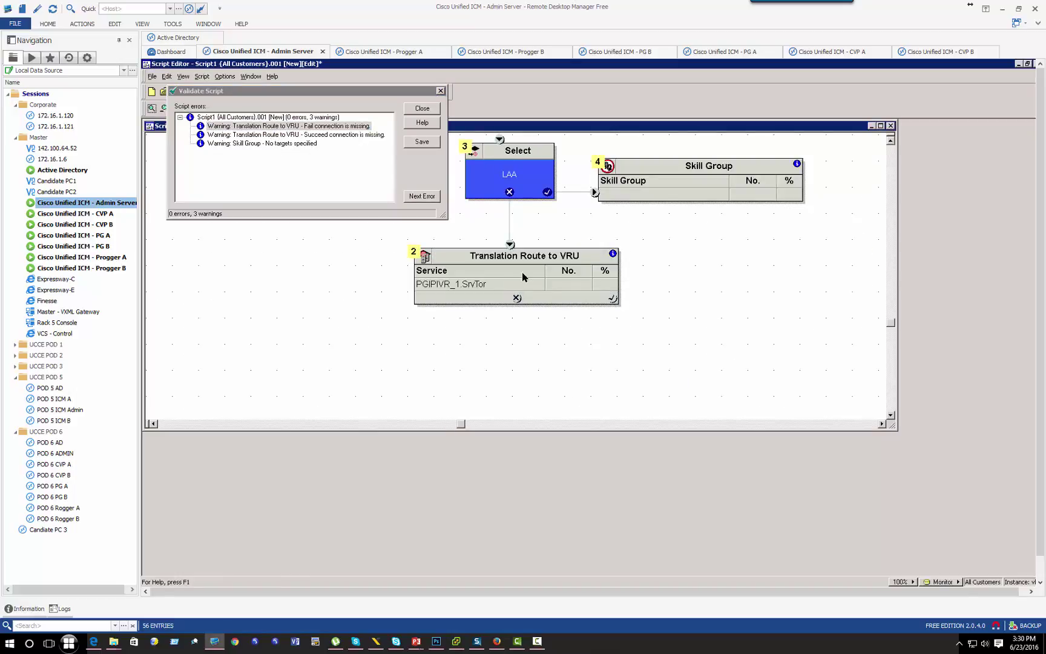
pyautogui.rightClick(638, 262)
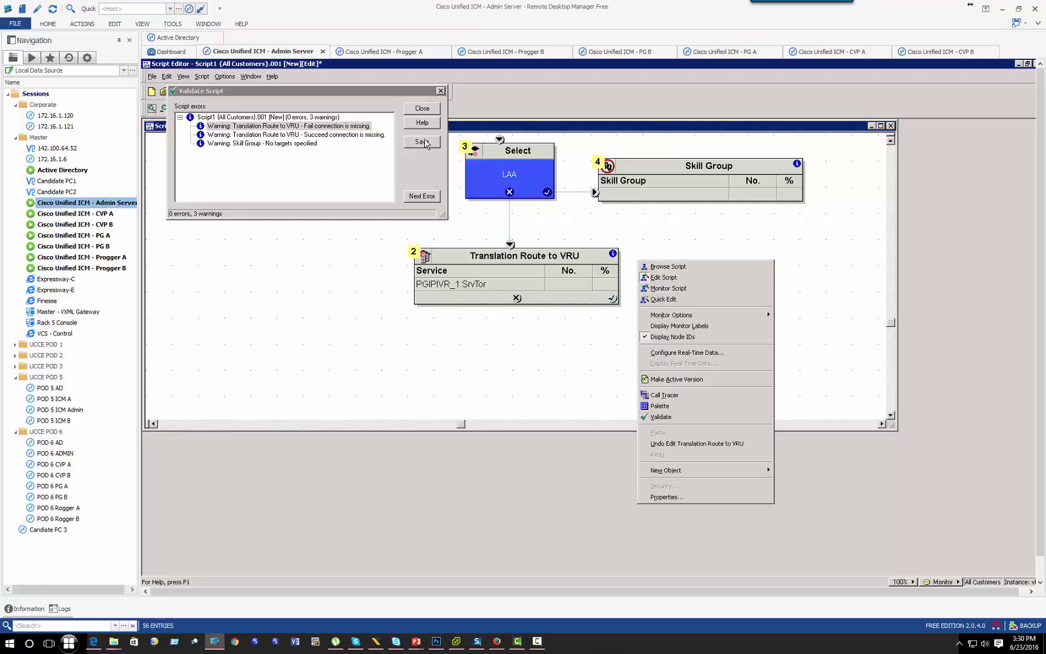
pyautogui.click(425, 115)
pyautogui.click(424, 111)
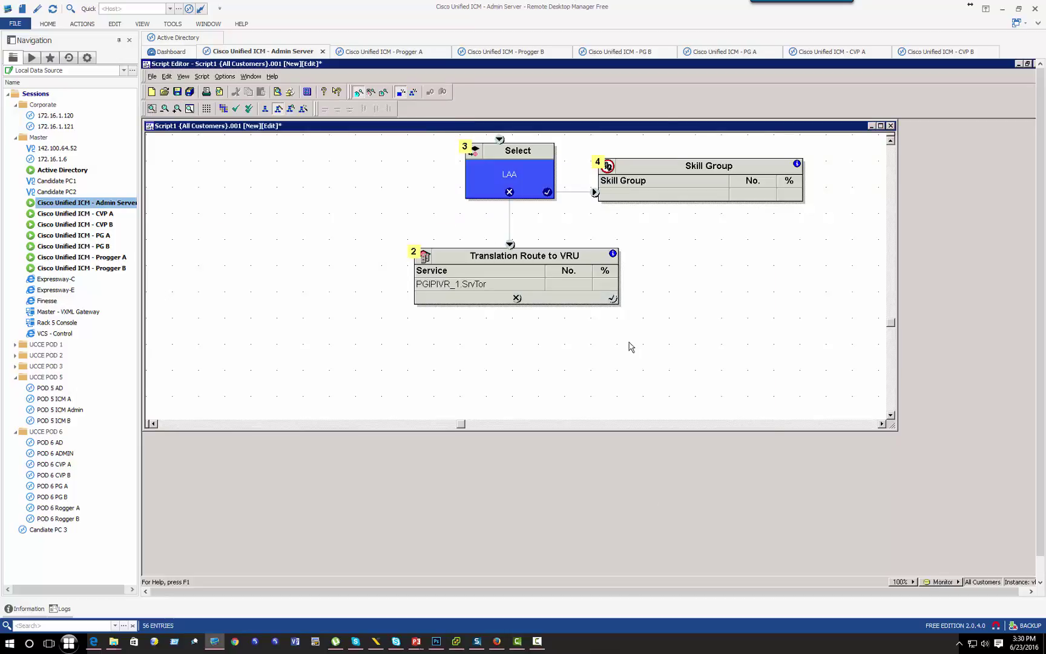
# Step: Add an End node below Translation Route to VRU and wire its failure exit to it
pyautogui.rightClick(631, 347)
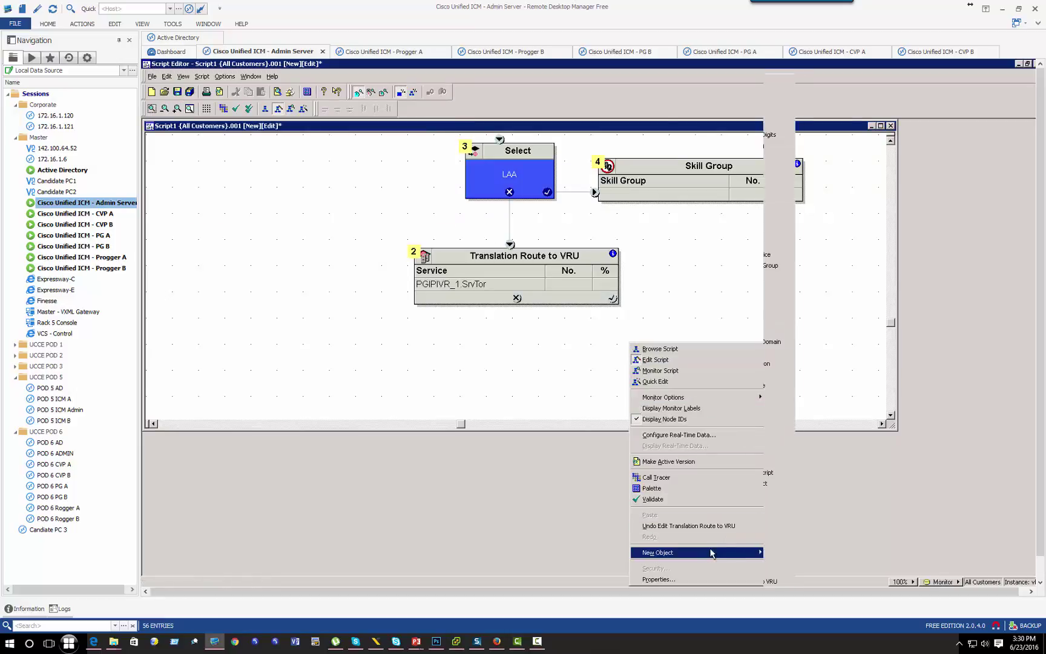
pyautogui.moveTo(745, 552)
pyautogui.click(782, 244)
pyautogui.moveTo(640, 326); pyautogui.dragTo(515, 361)
pyautogui.moveTo(516, 298); pyautogui.dragTo(514, 374)
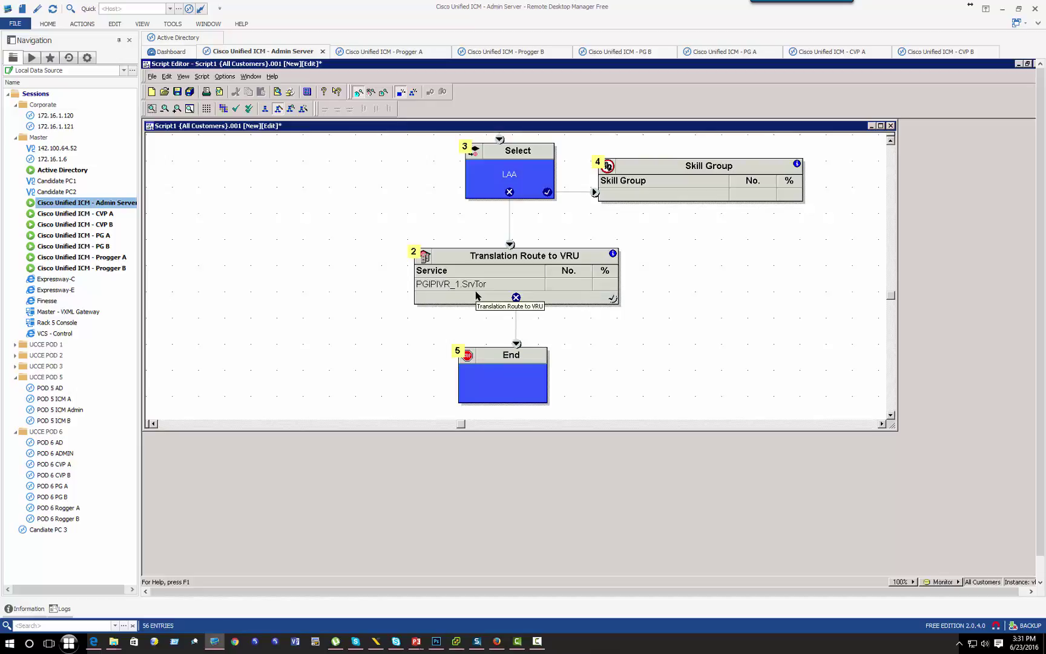
pyautogui.rightClick(649, 278)
# Step: Add a Run External Script node to the right, fed by Translation Route's success exit
pyautogui.moveTo(717, 489)
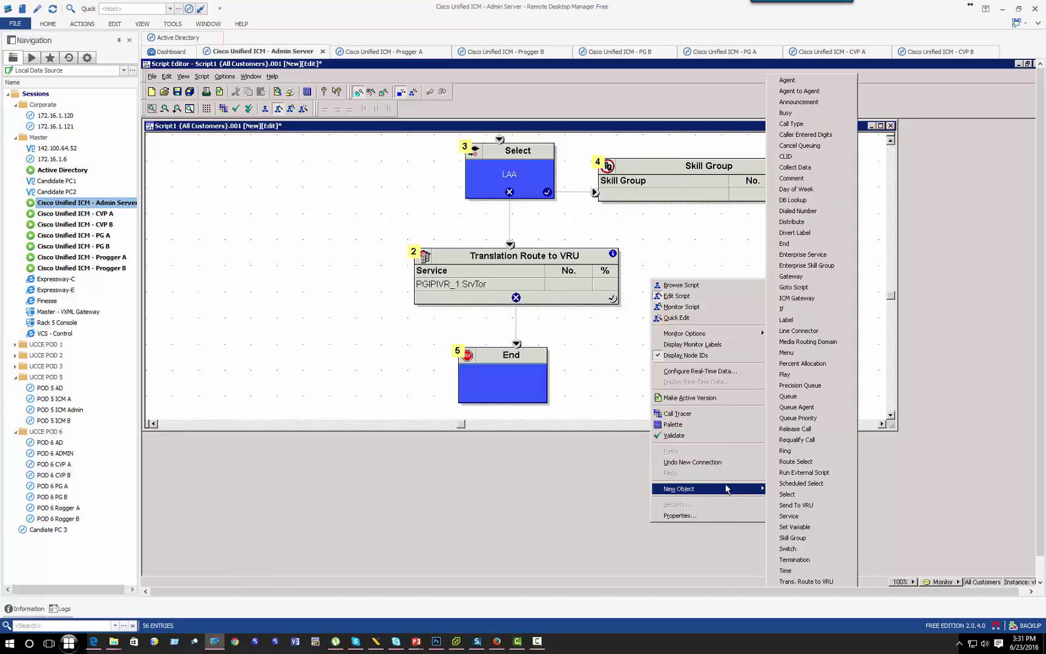
pyautogui.click(811, 472)
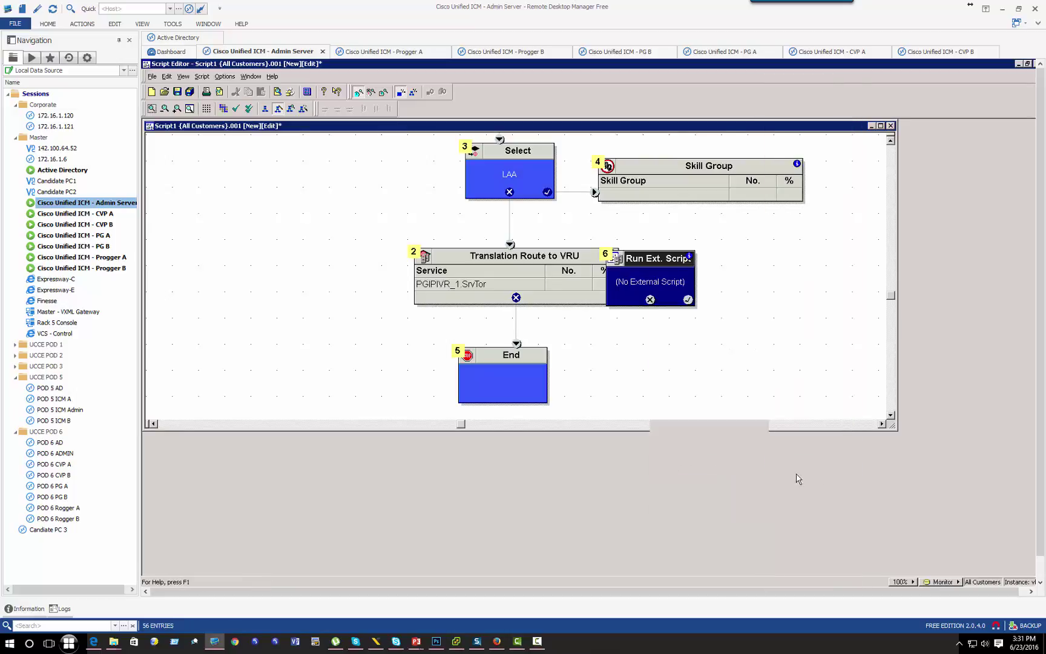
pyautogui.moveTo(669, 260); pyautogui.dragTo(759, 259)
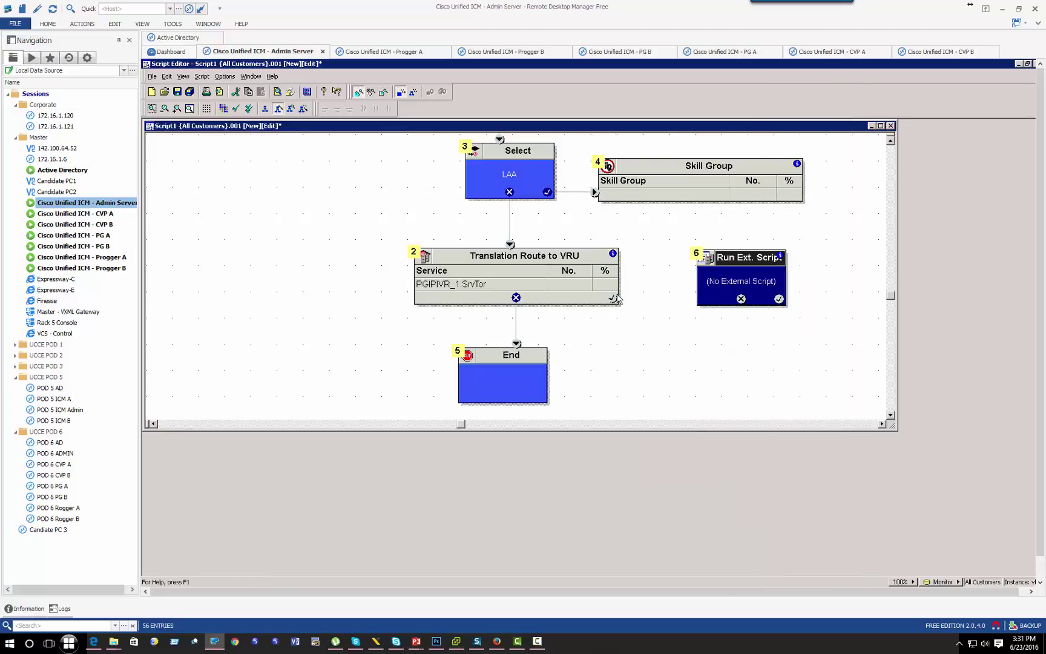
pyautogui.click(612, 298)
pyautogui.moveTo(612, 297); pyautogui.dragTo(703, 295)
# Step: Check the Run Ext. Script properties, cancel without choosing a script, and switch to Configuration Manager
pyautogui.rightClick(731, 282)
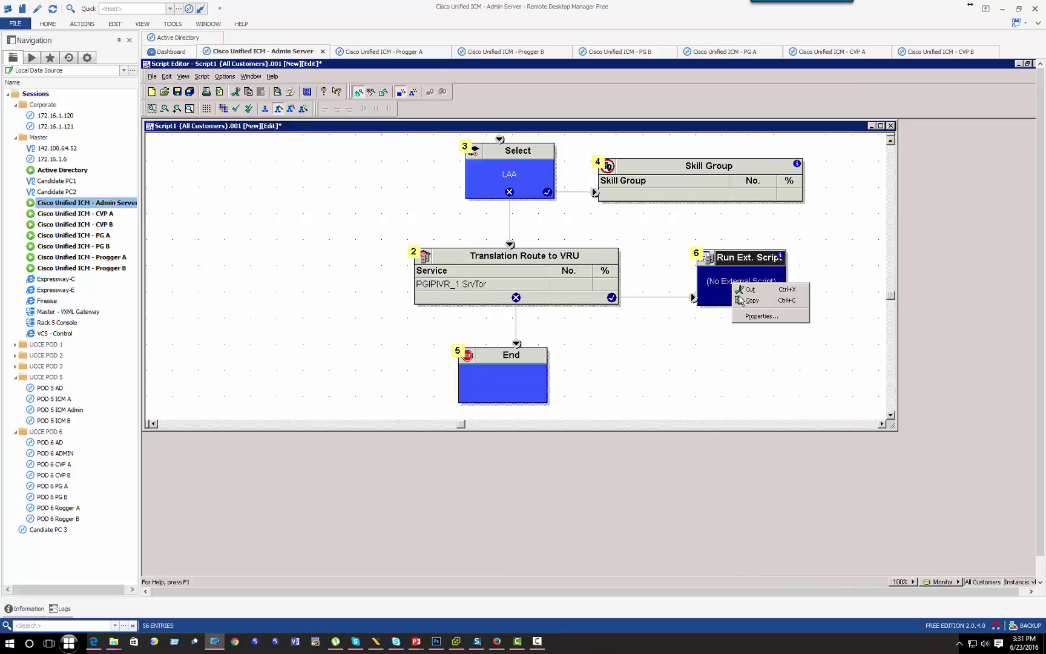
pyautogui.click(745, 323)
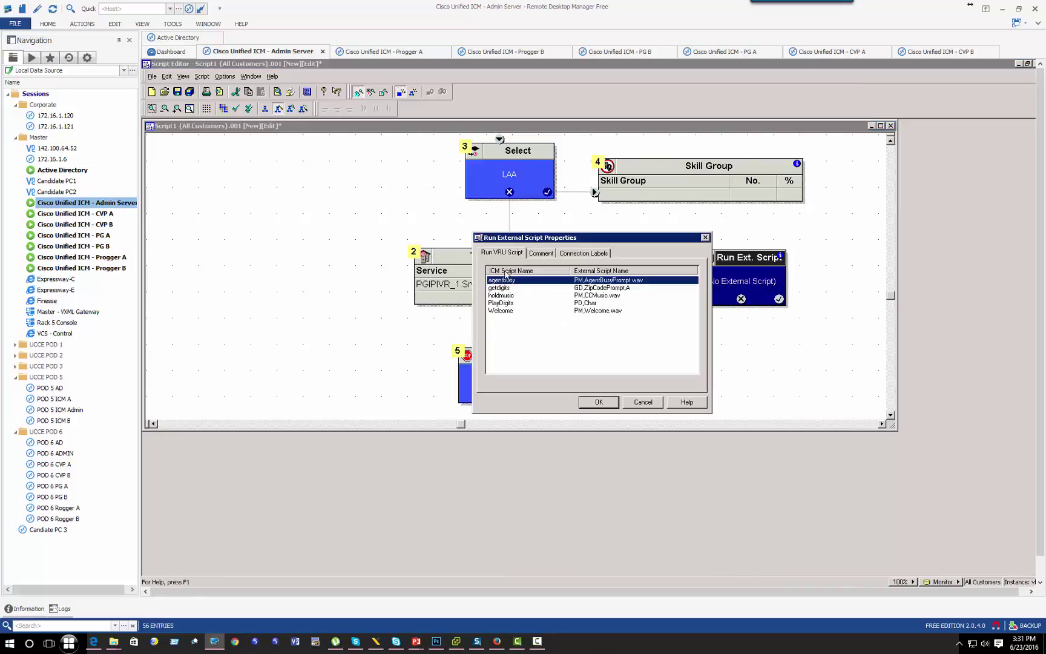
pyautogui.click(650, 404)
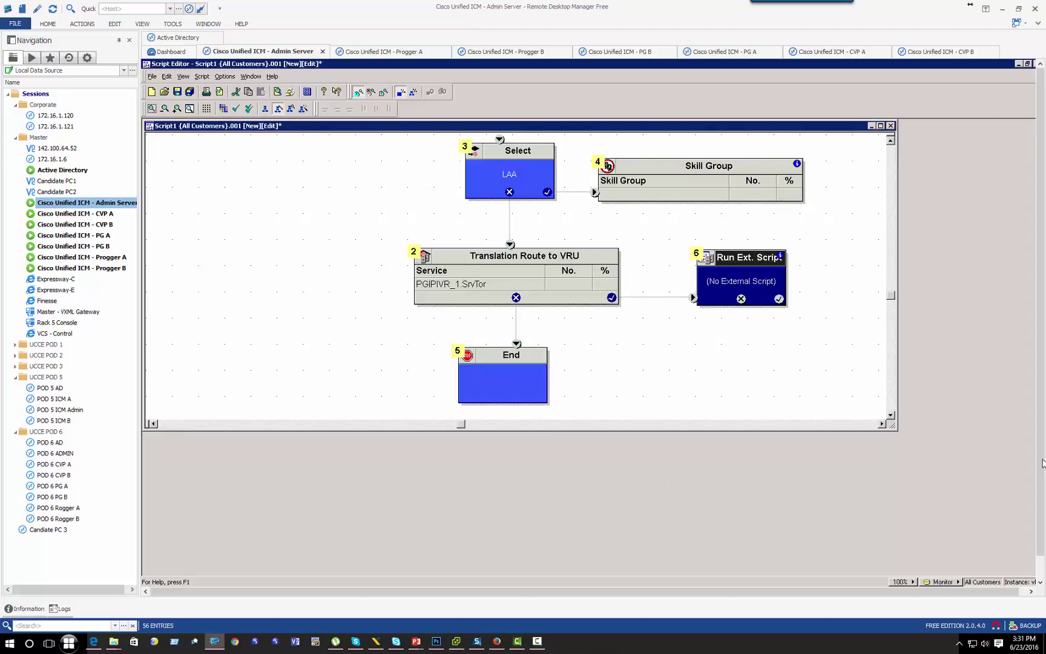
pyautogui.click(297, 575)
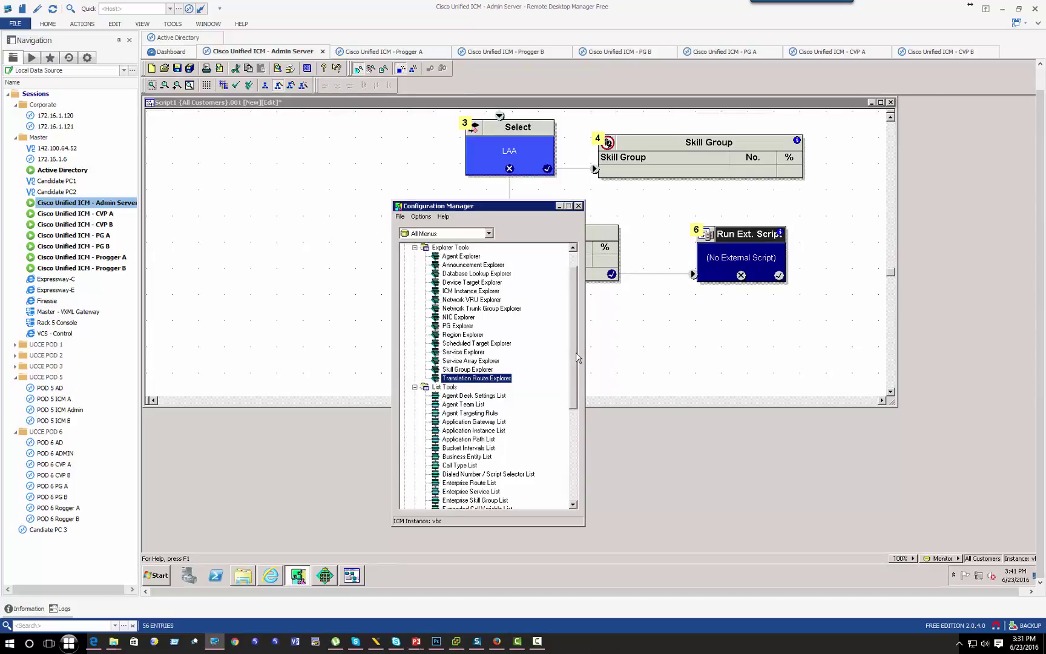
# Step: Open the Network VRU Script List, retrieve existing scripts, and start a new entry
pyautogui.moveTo(577, 357); pyautogui.dragTo(556, 406)
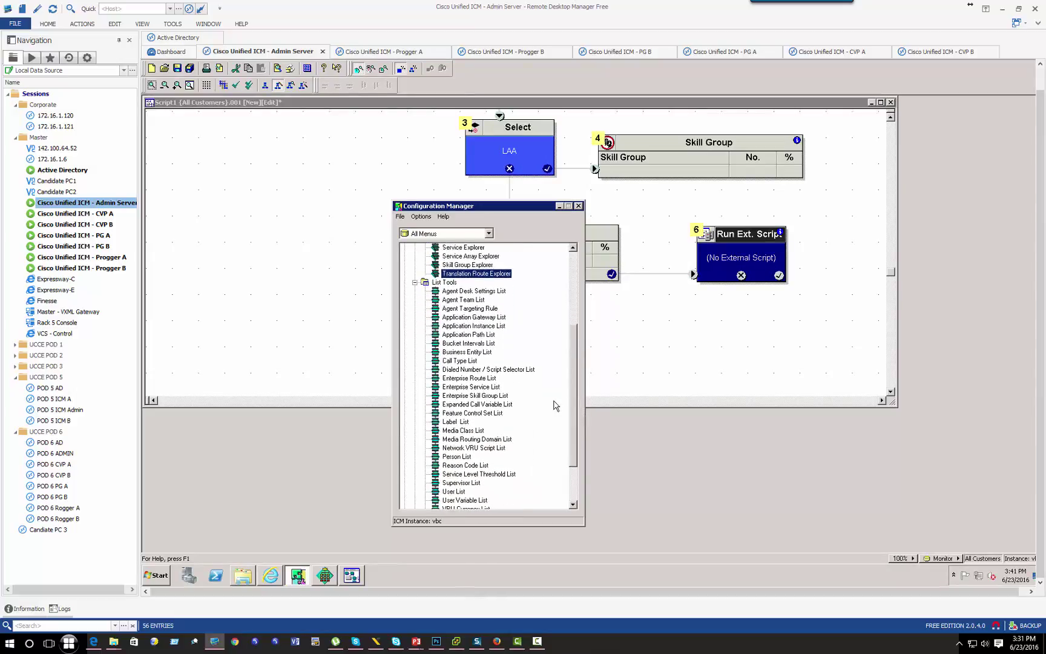
pyautogui.click(477, 448)
pyautogui.doubleClick(466, 448)
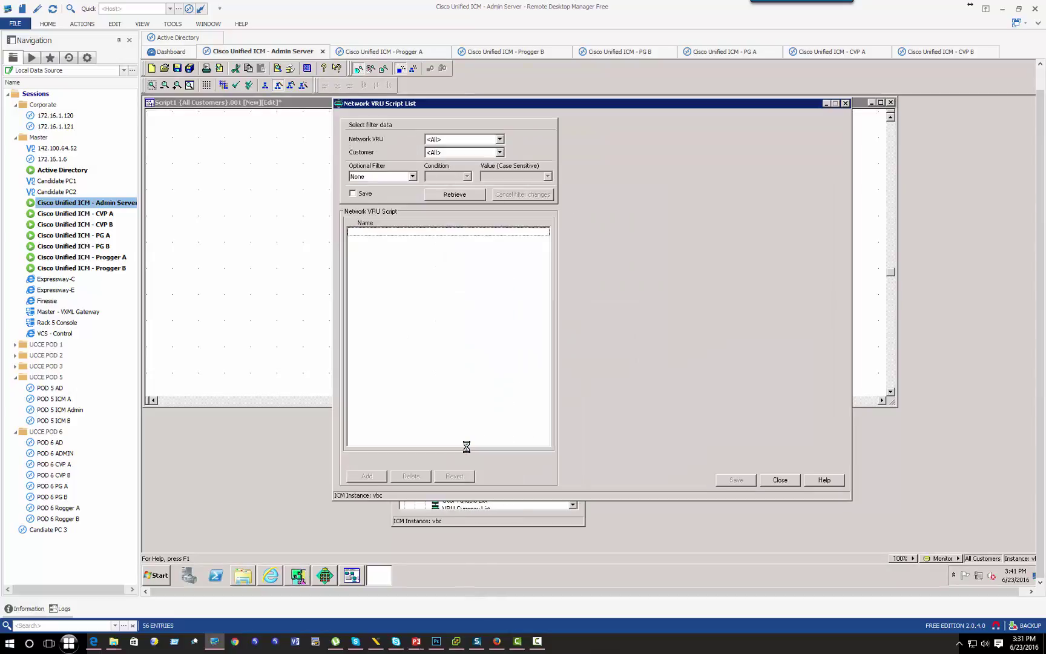
pyautogui.click(447, 195)
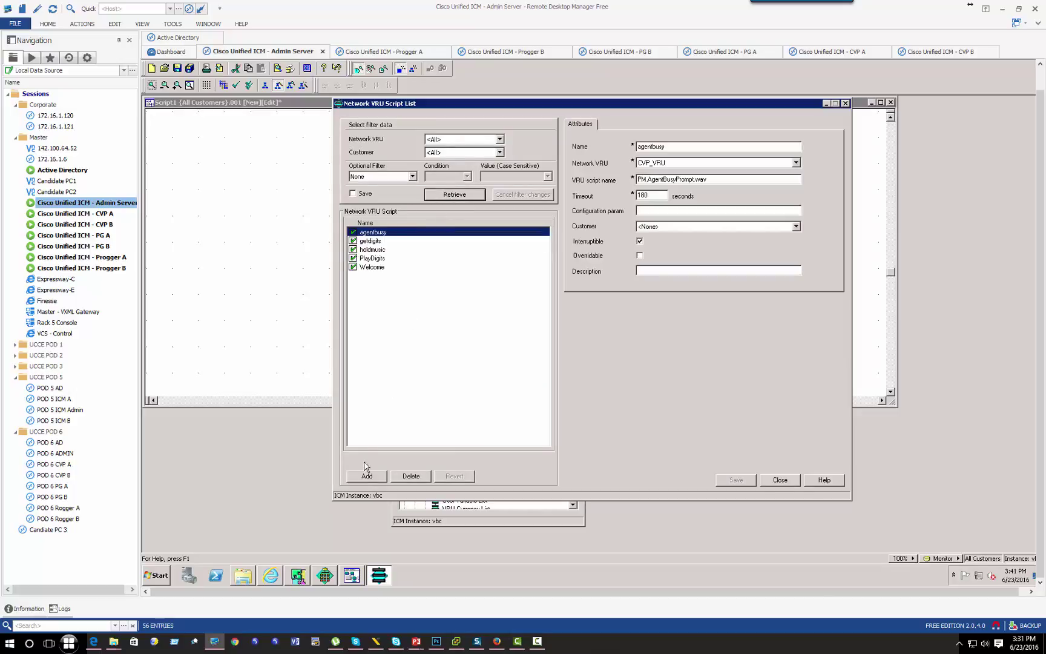
pyautogui.click(366, 476)
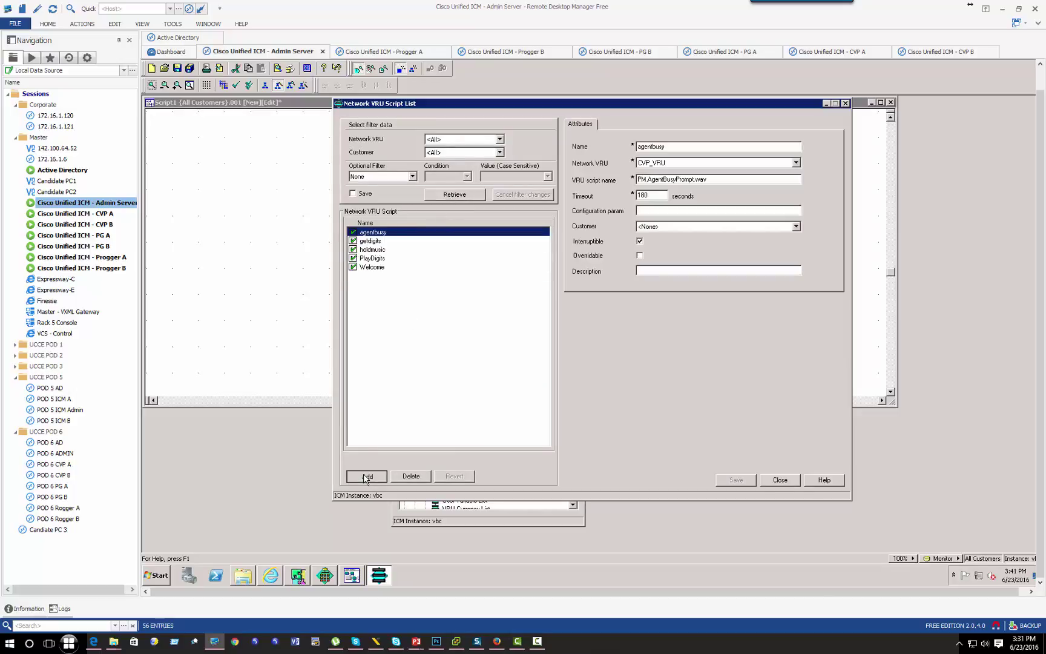
# Step: Save network VRU script CollectDigits on IPIVRVRU with VRU script name CollectDigits
pyautogui.click(699, 146)
pyautogui.write('CollectDigits')
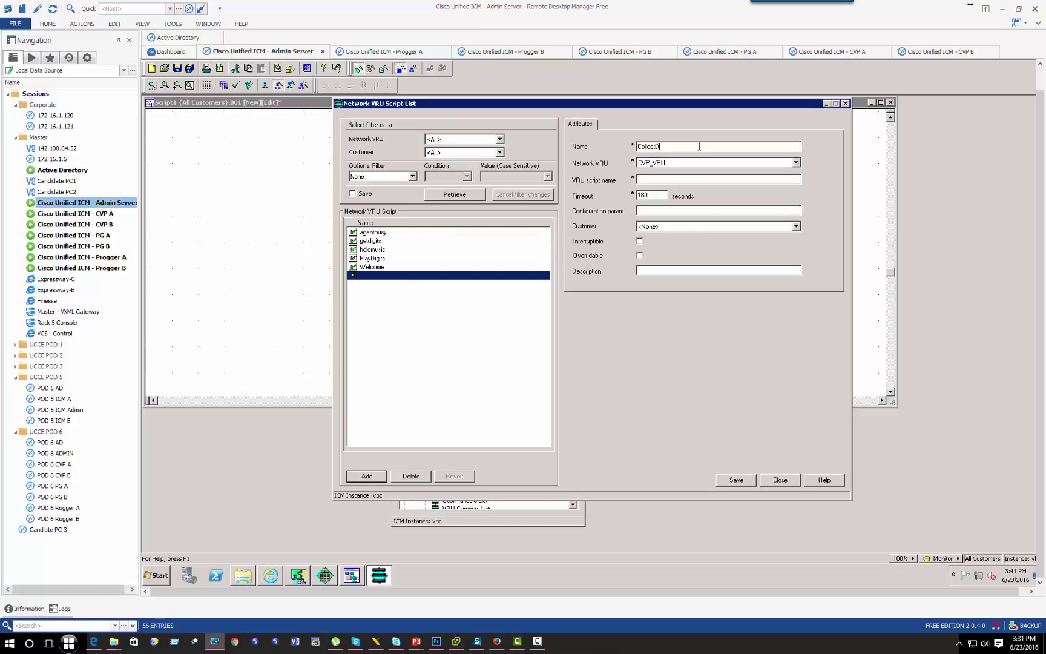
pyautogui.click(796, 162)
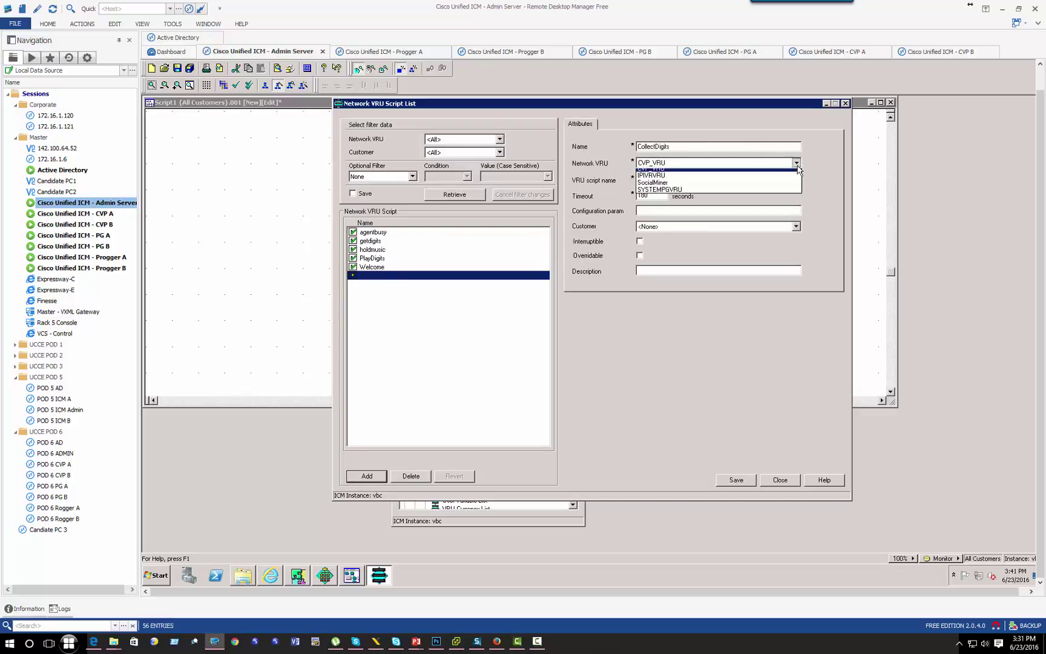
pyautogui.click(654, 180)
pyautogui.click(649, 180)
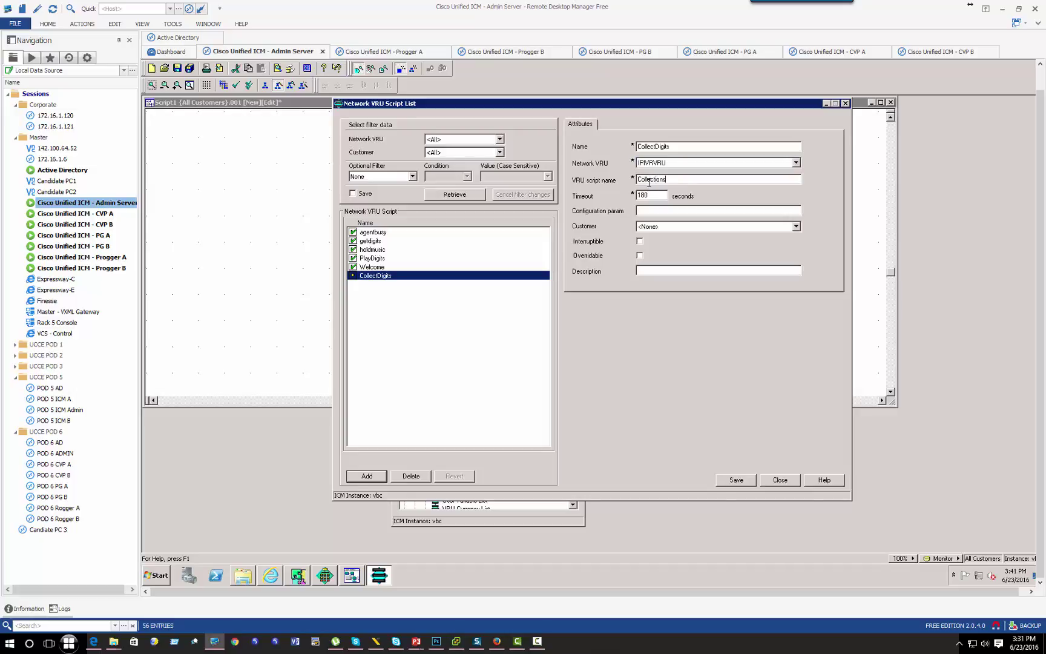
pyautogui.write('CollectDigits.aef')
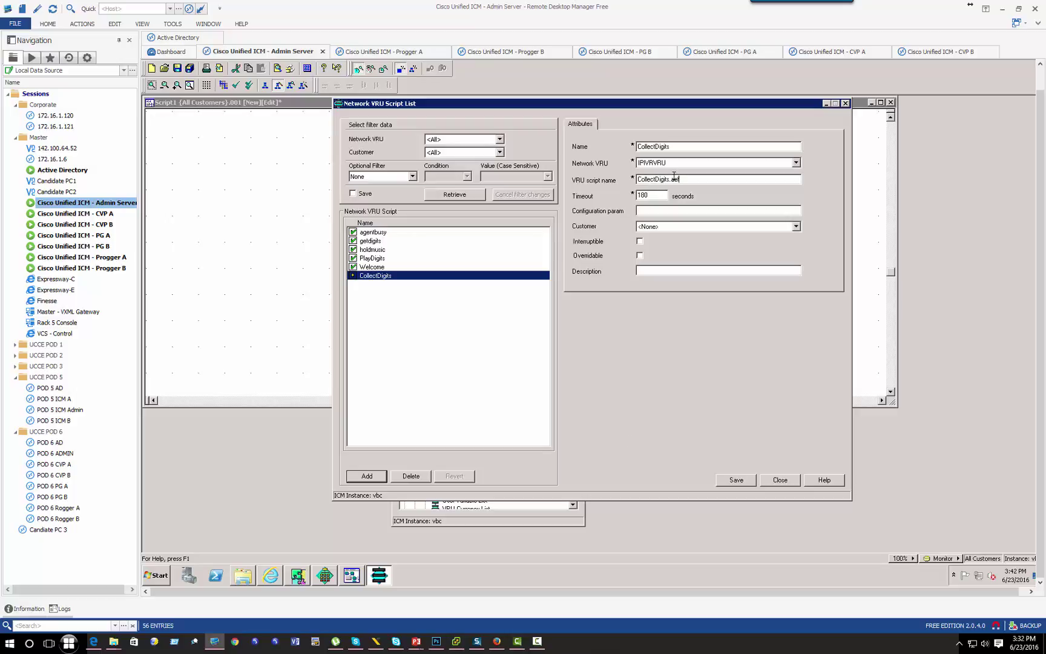
pyautogui.hotkey('shift', 'End')
pyautogui.hotkey('shift', 'Home')
pyautogui.click(739, 479)
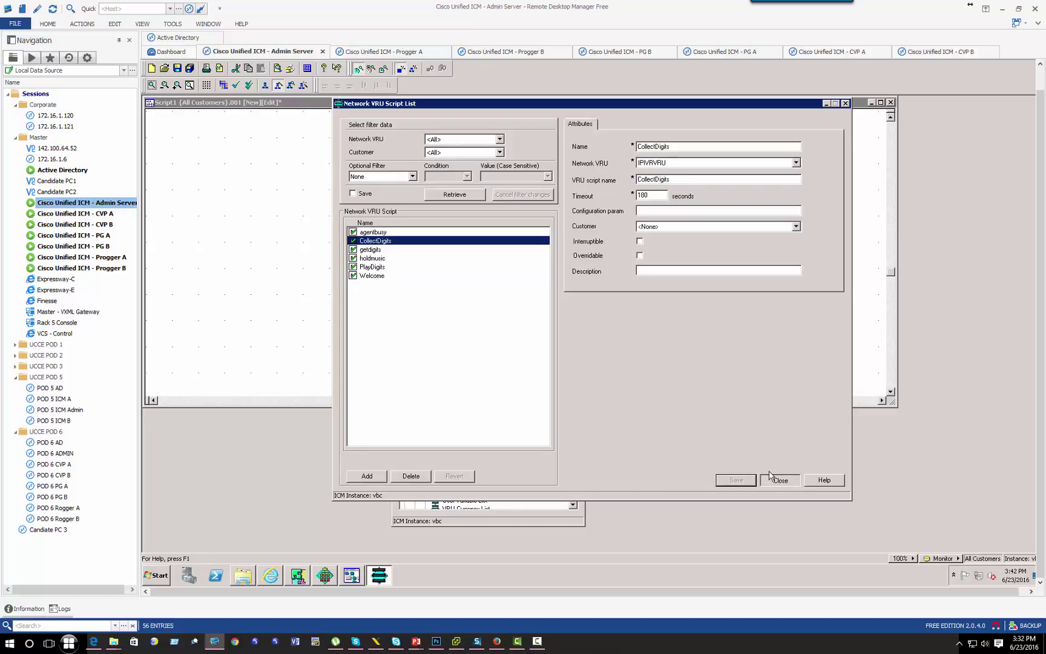
pyautogui.press('Escape')
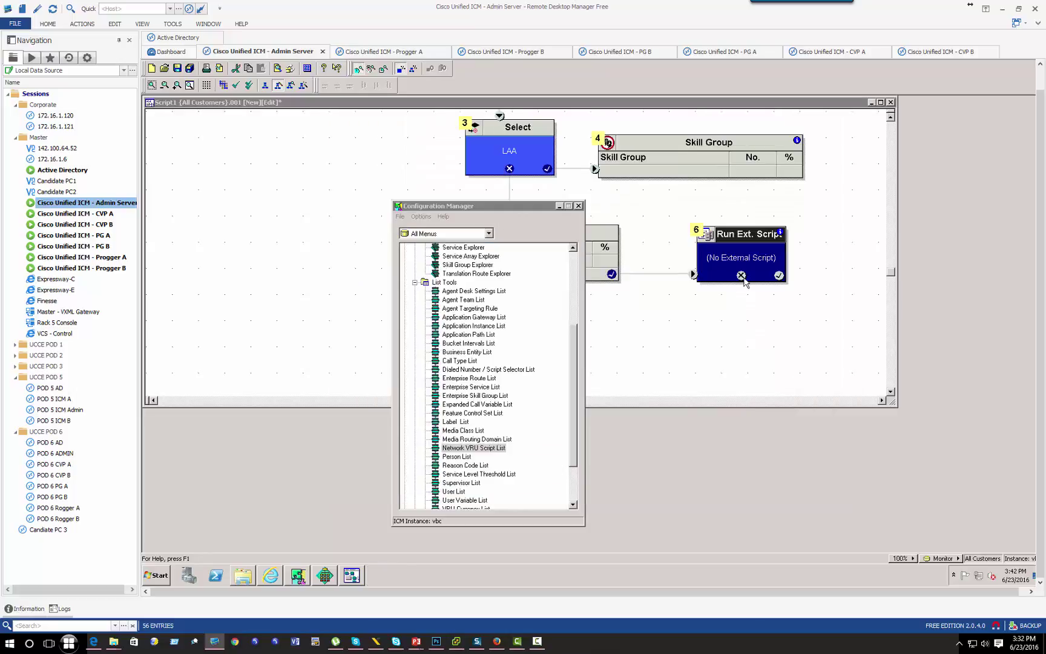
# Step: Return to the script and review the Run Ext. Script properties without changes
pyautogui.click(578, 205)
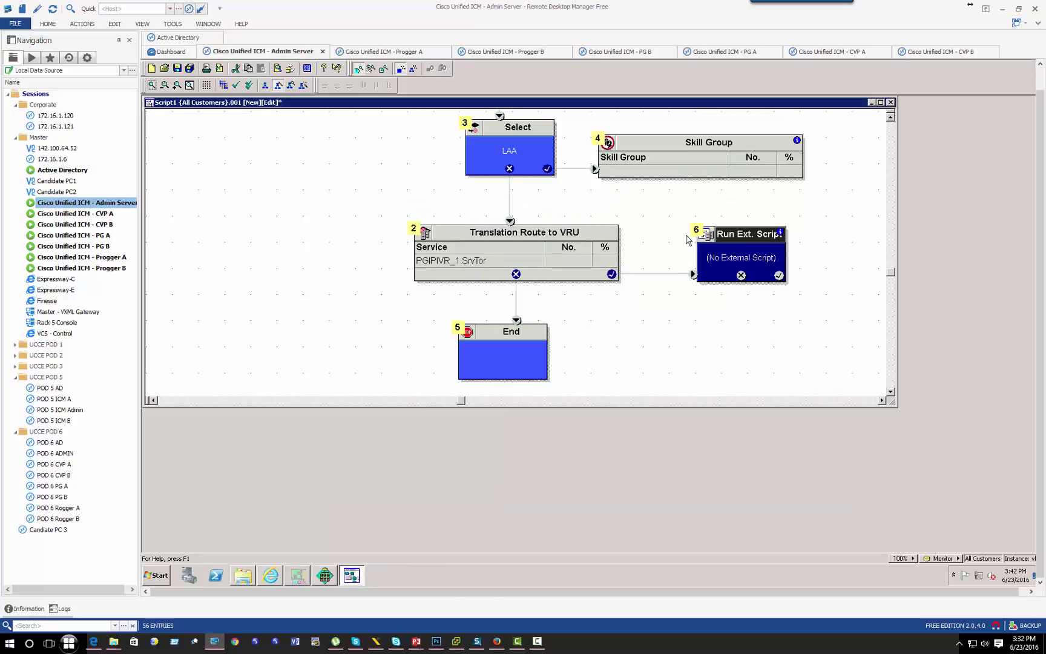
pyautogui.doubleClick(714, 258)
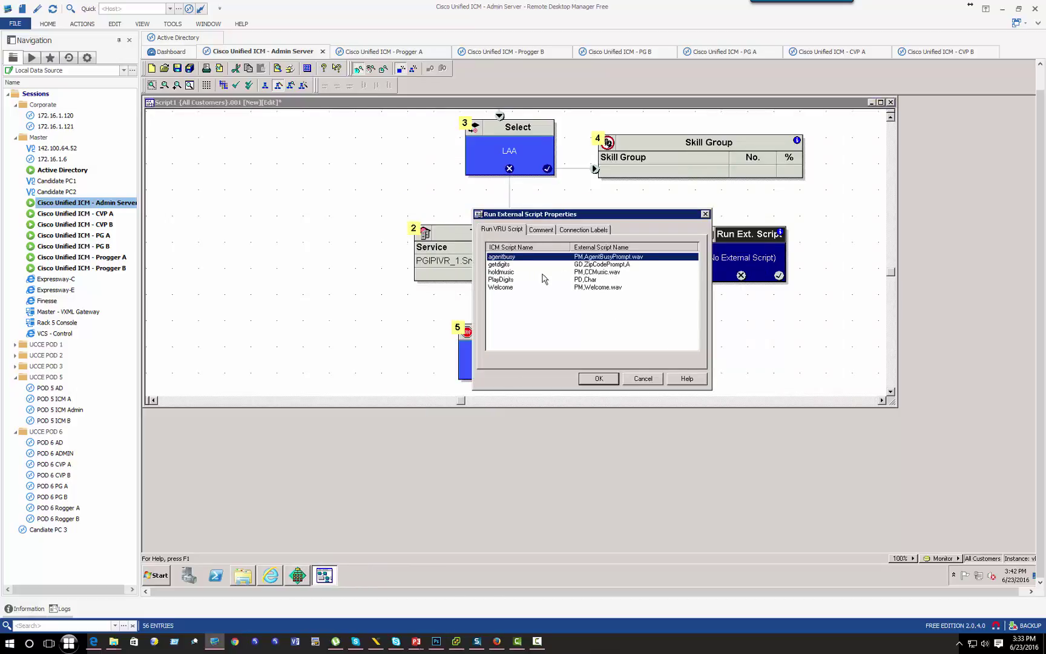
pyautogui.click(645, 386)
# Step: Save the routing script as Lab7TranslationRoute, accepting the warnings
pyautogui.rightClick(329, 169)
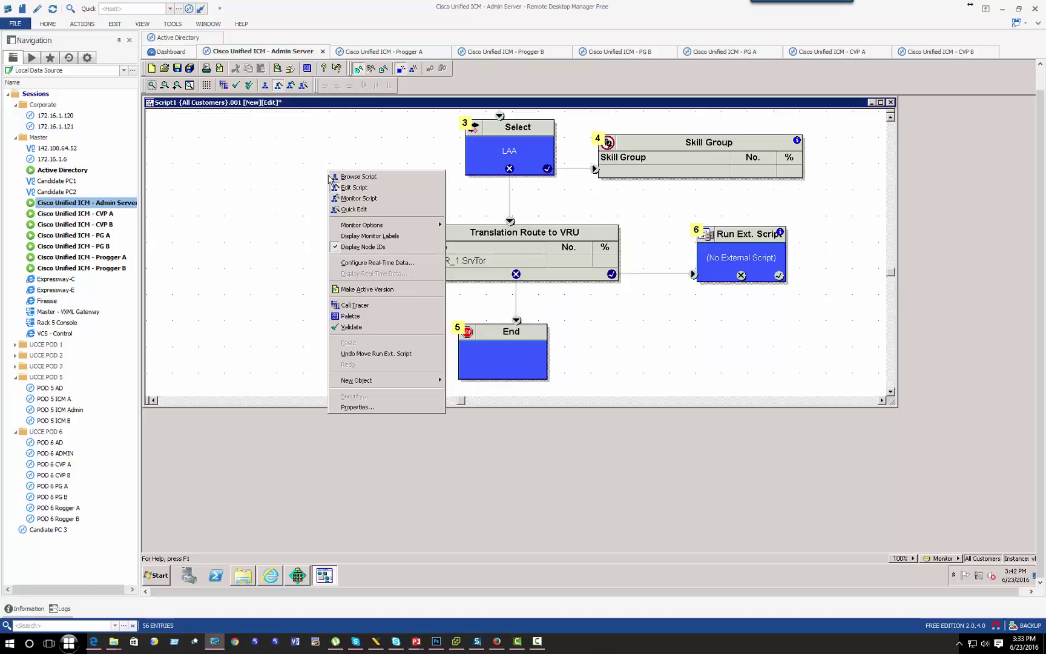
pyautogui.click(177, 68)
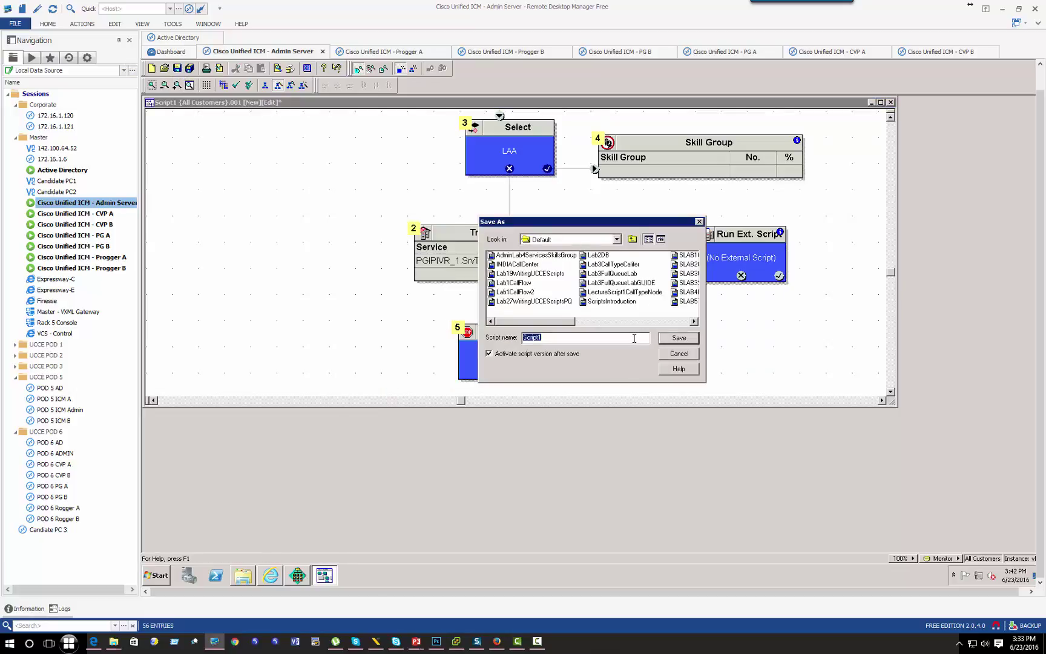
pyautogui.write('Lab7sc')
pyautogui.press('Return')
pyautogui.click(619, 342)
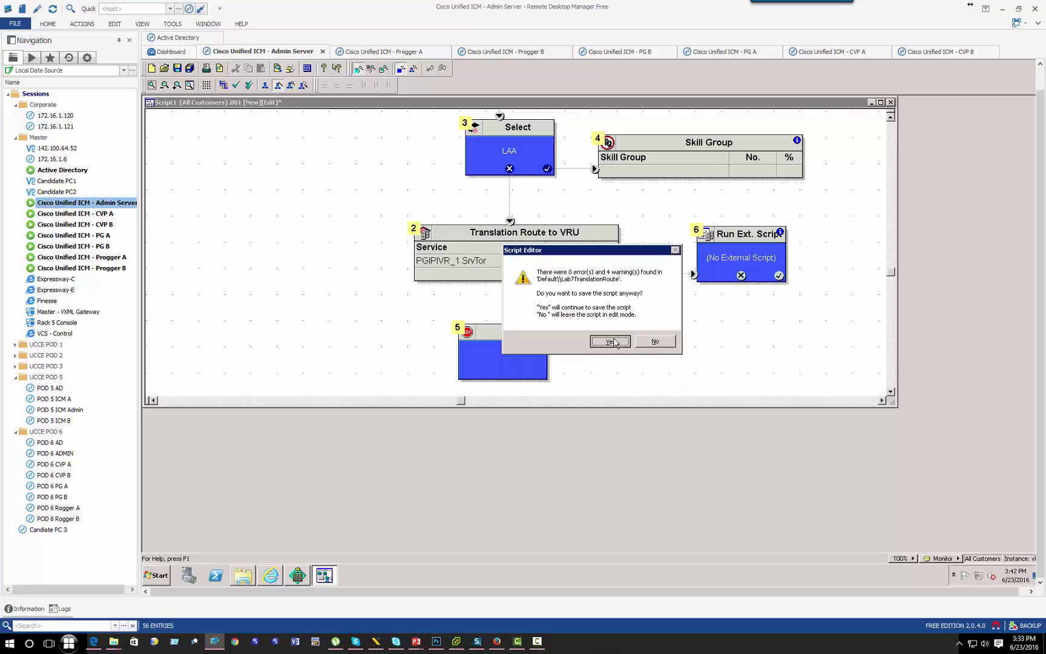
# Step: Reopen the saved script for editing as version .002
pyautogui.rightClick(433, 201)
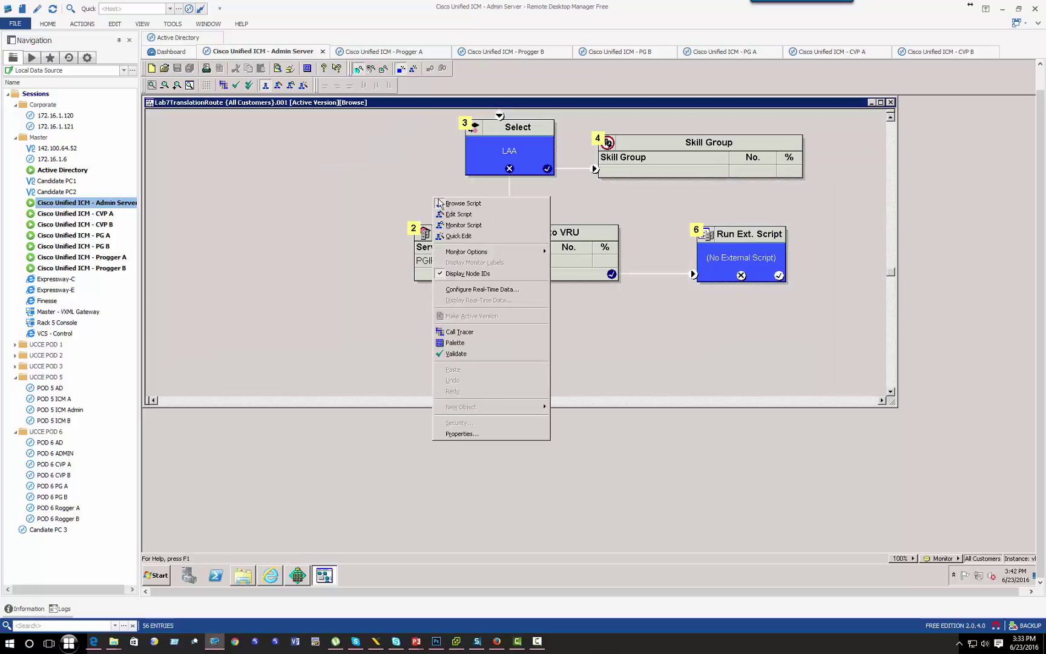
pyautogui.click(466, 210)
pyautogui.click(732, 268)
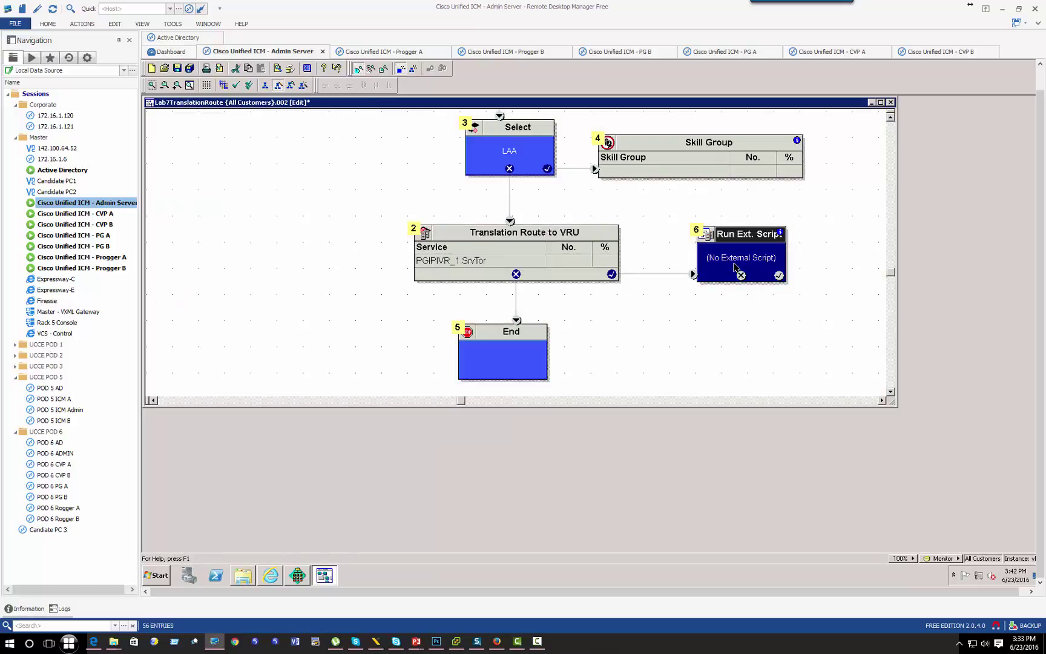
# Step: Set the Run Ext. Script node to CollectDigits and wire its failure exit to End
pyautogui.rightClick(734, 266)
pyautogui.click(751, 300)
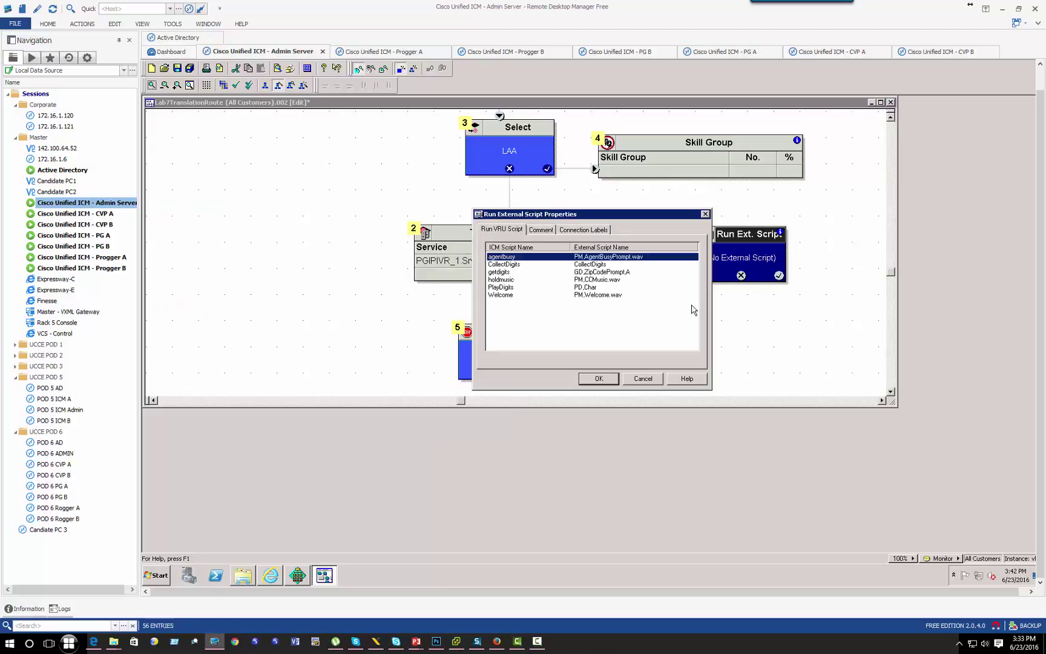
pyautogui.click(503, 264)
pyautogui.click(598, 378)
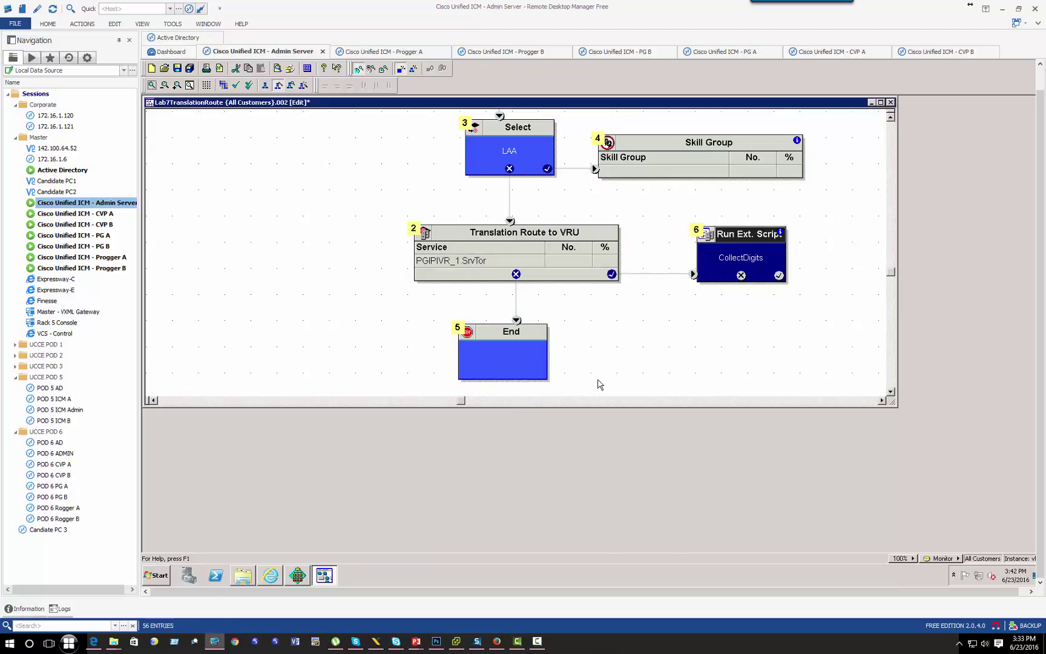
pyautogui.moveTo(740, 275); pyautogui.dragTo(532, 350)
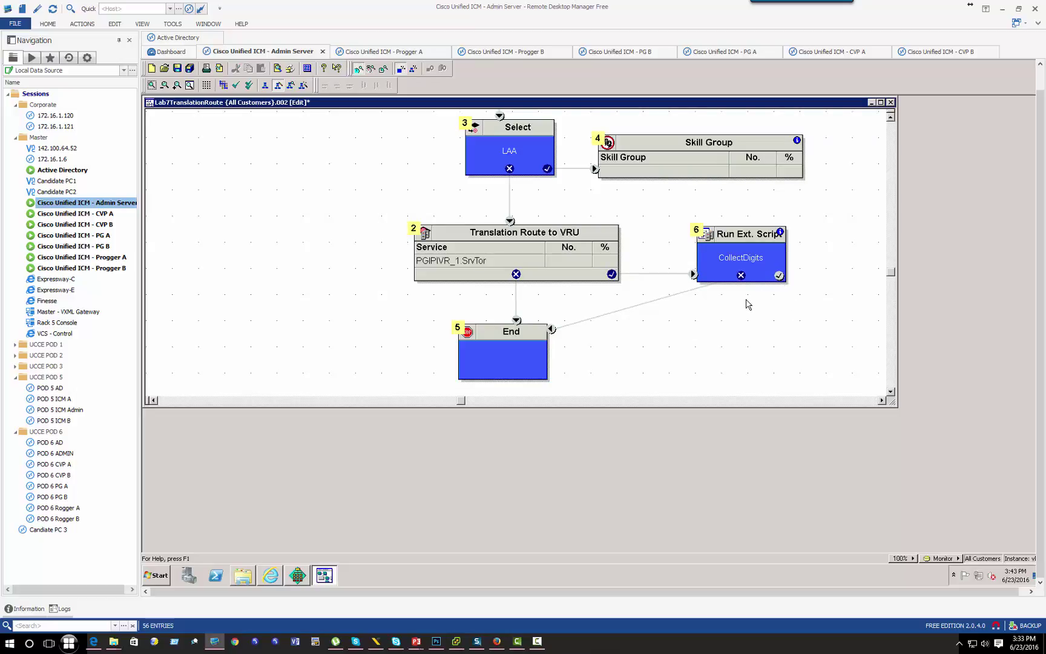
# Step: Add a Queue to Skill Group node fed by Run Ext. Script's success exit
pyautogui.rightClick(694, 300)
pyautogui.moveTo(770, 515)
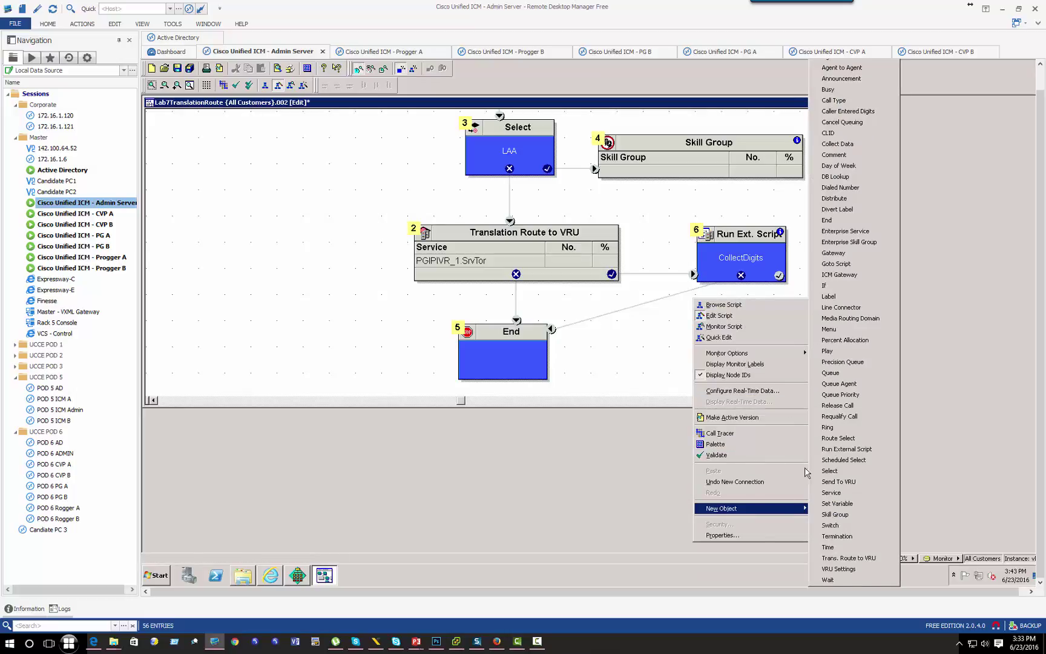
pyautogui.click(847, 372)
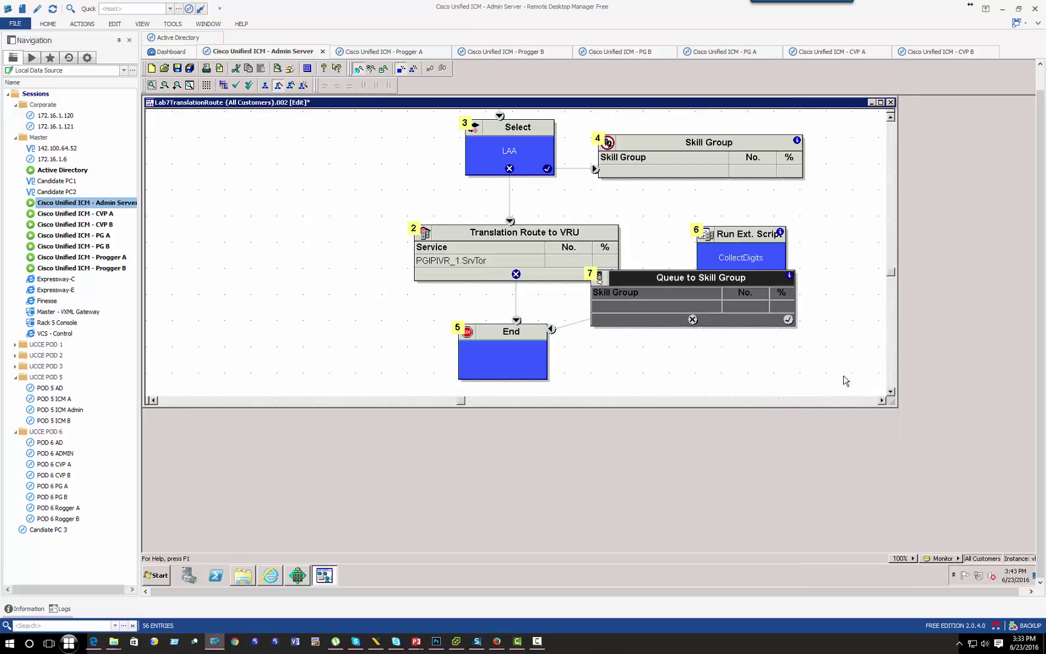
pyautogui.click(797, 366)
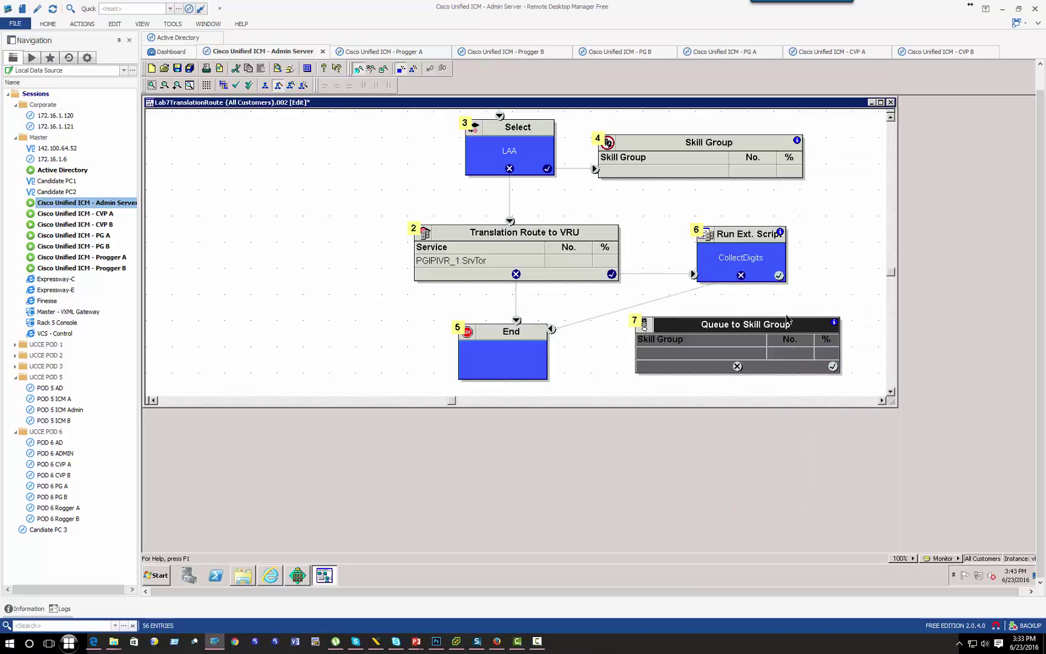
pyautogui.moveTo(779, 275); pyautogui.dragTo(550, 366)
pyautogui.rightClick(770, 358)
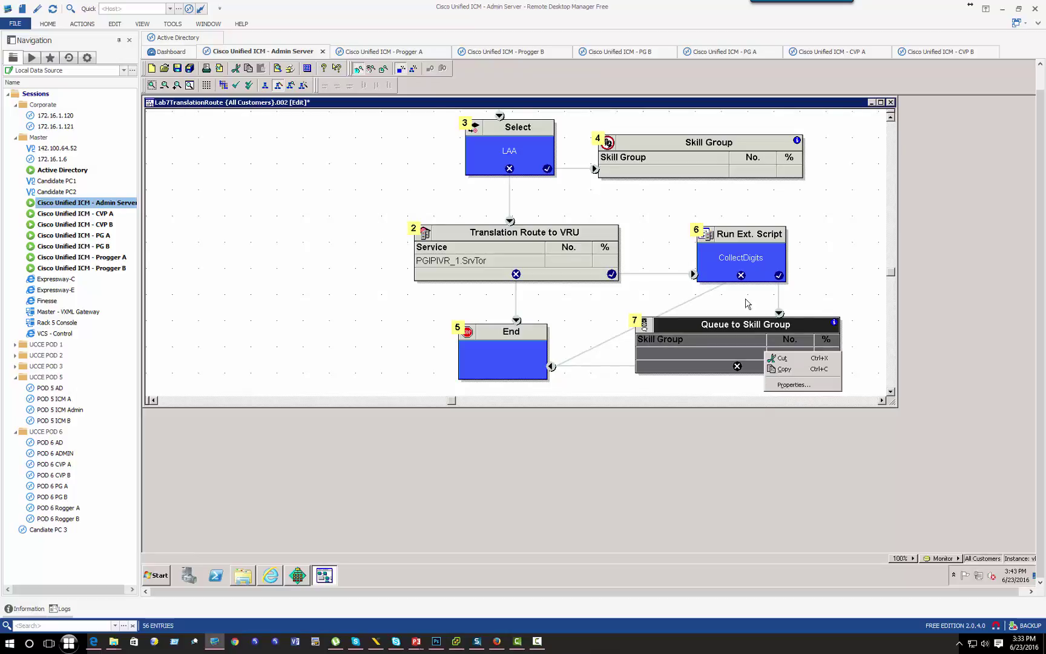
pyautogui.click(787, 385)
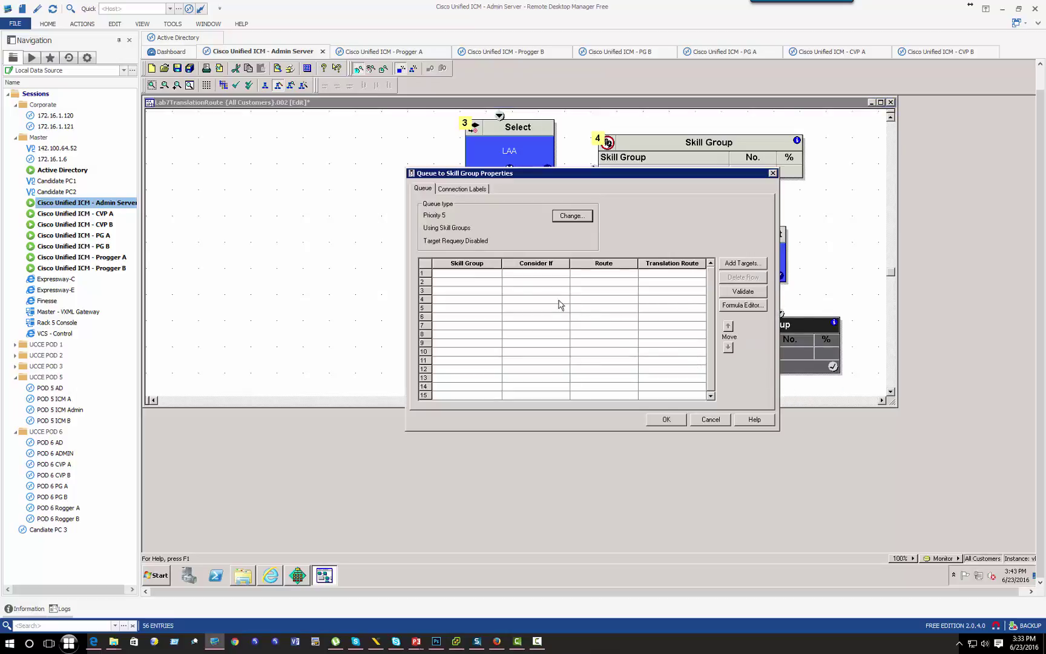
pyautogui.click(498, 273)
pyautogui.click(497, 274)
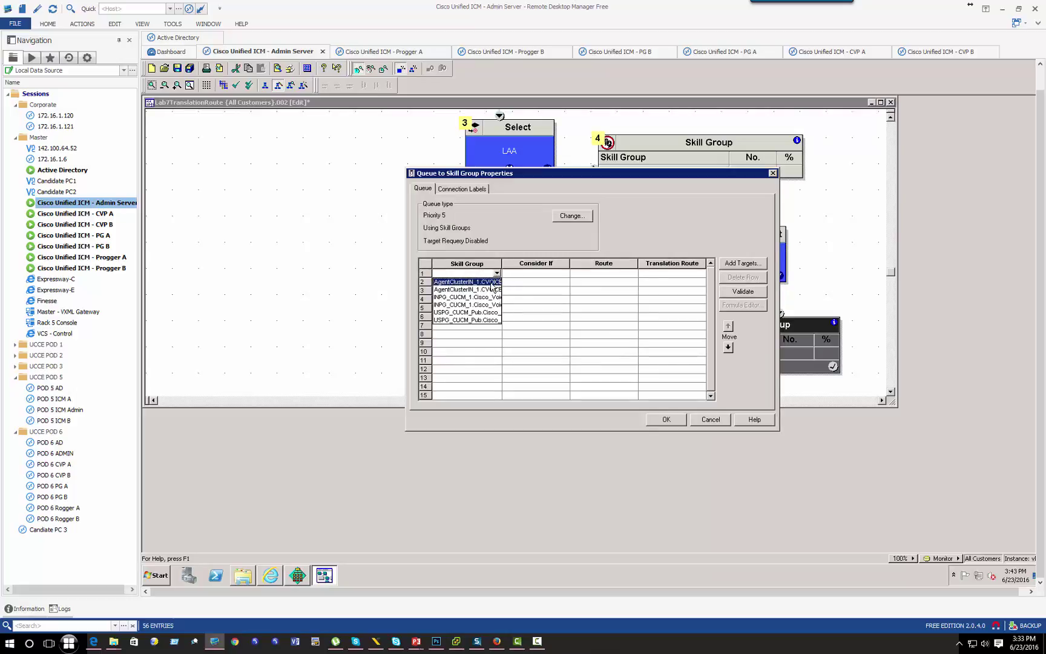
pyautogui.click(493, 282)
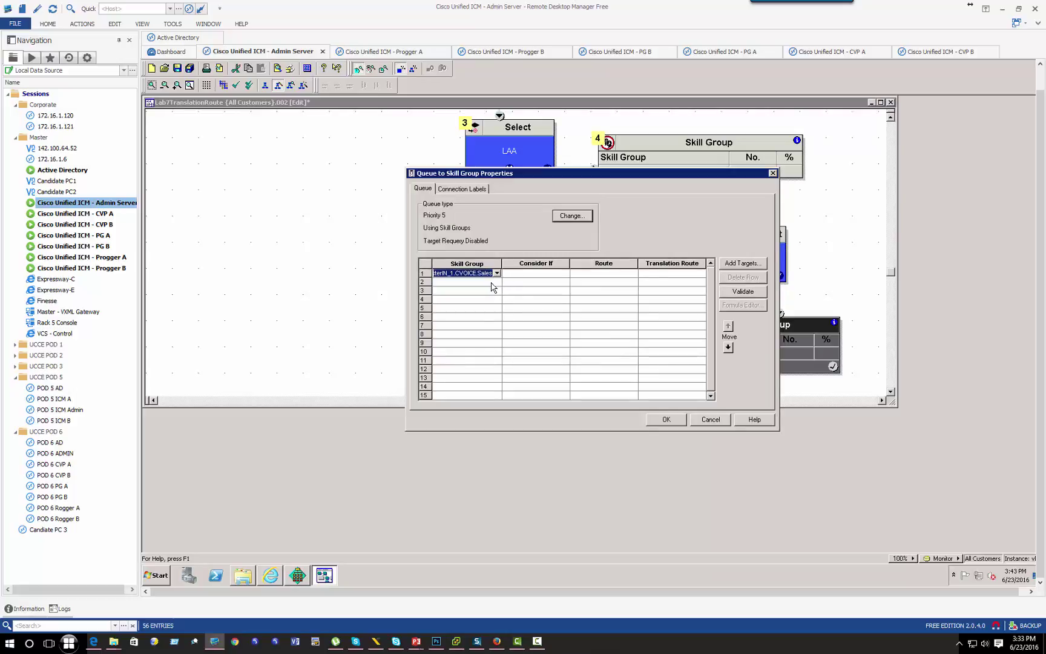
pyautogui.click(515, 275)
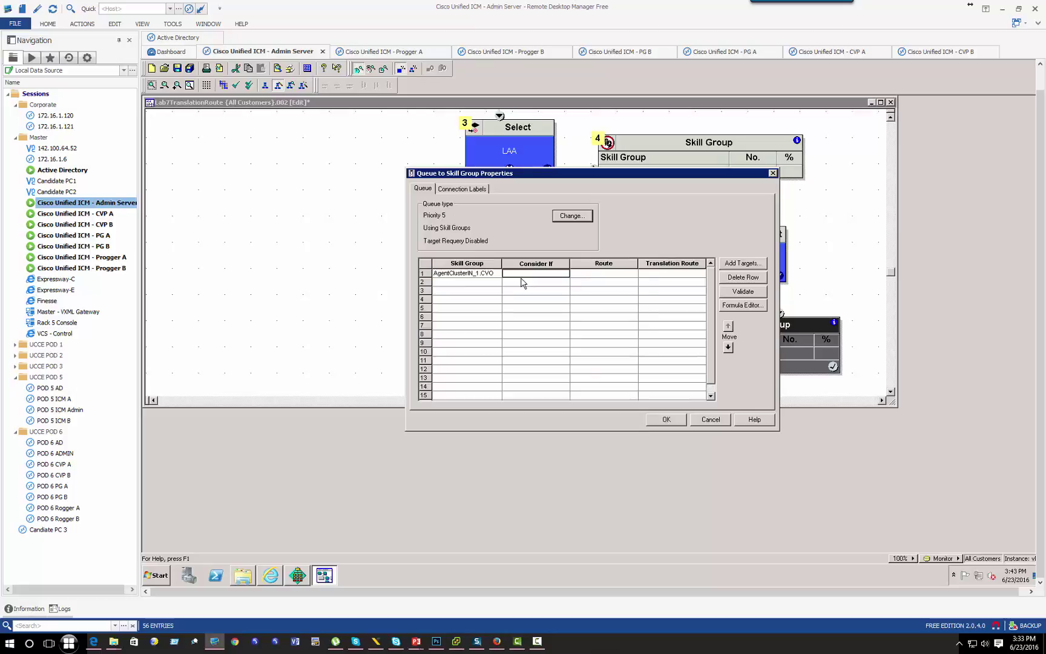
pyautogui.click(580, 283)
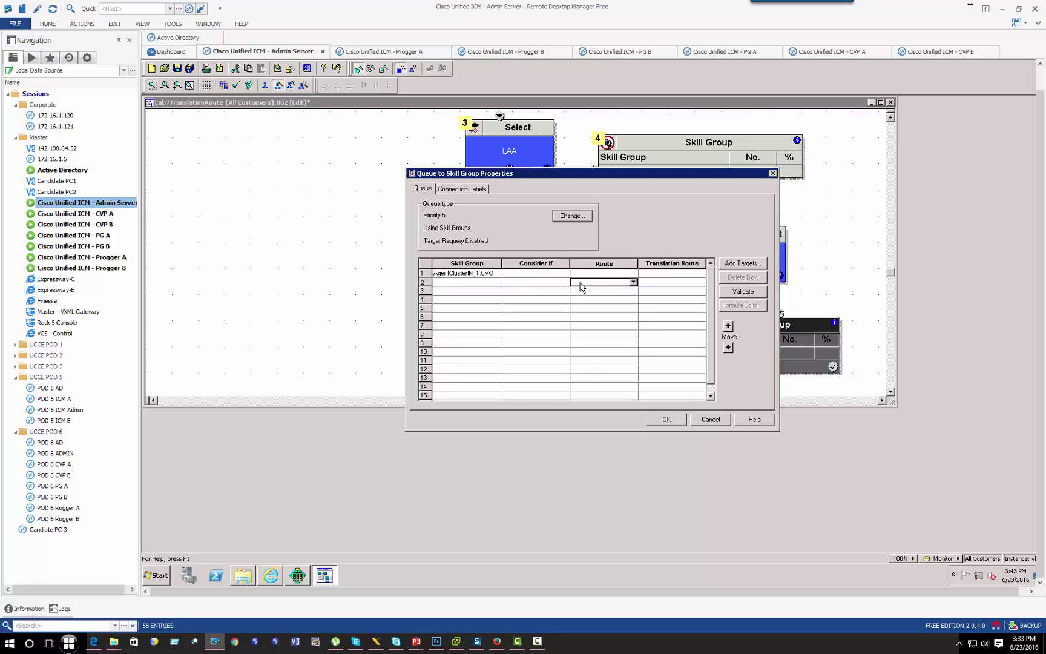
pyautogui.click(564, 274)
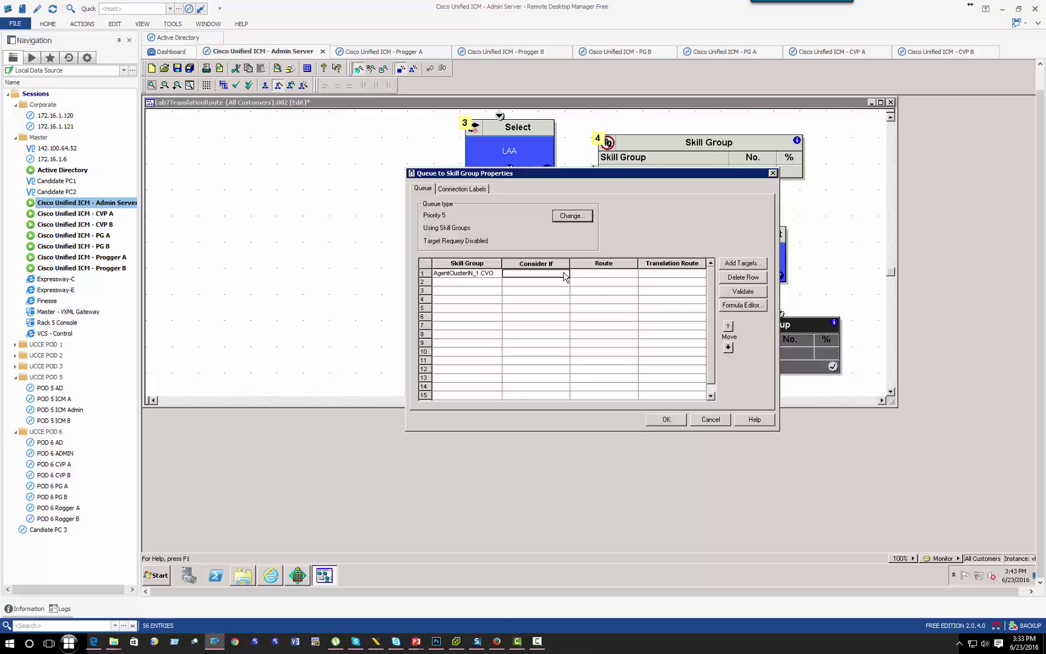
pyautogui.click(736, 293)
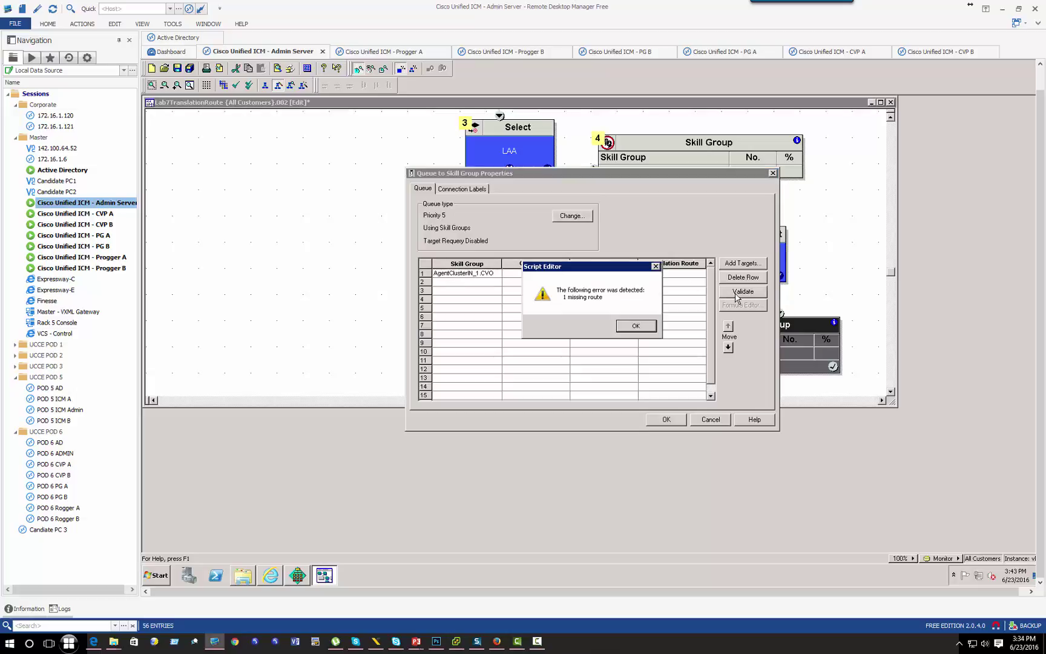
pyautogui.click(635, 327)
pyautogui.click(749, 279)
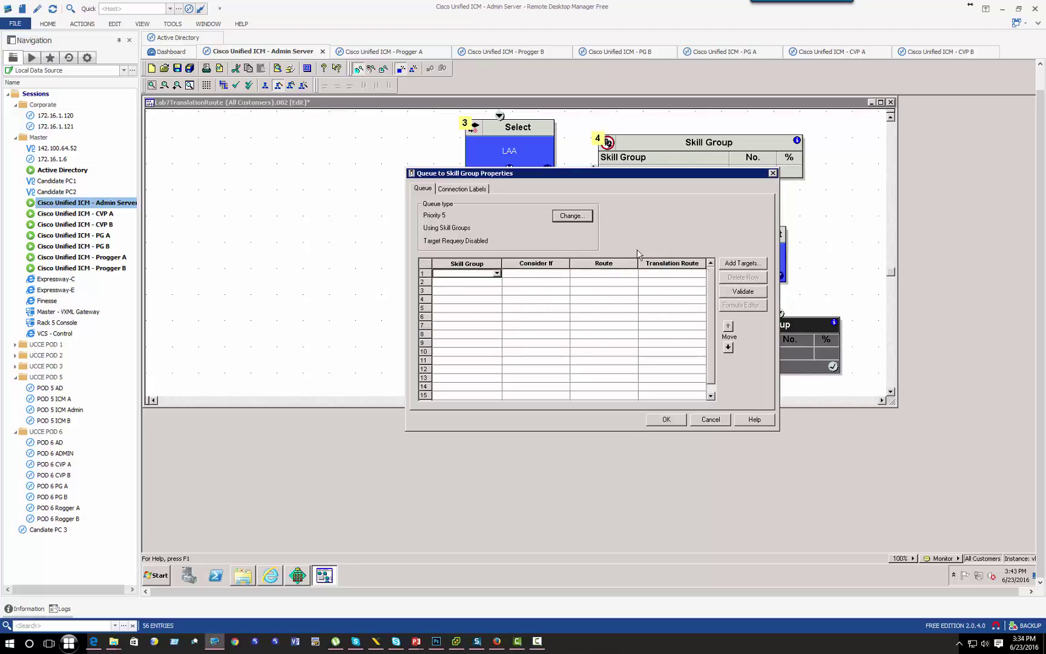
pyautogui.click(706, 421)
pyautogui.rightClick(777, 362)
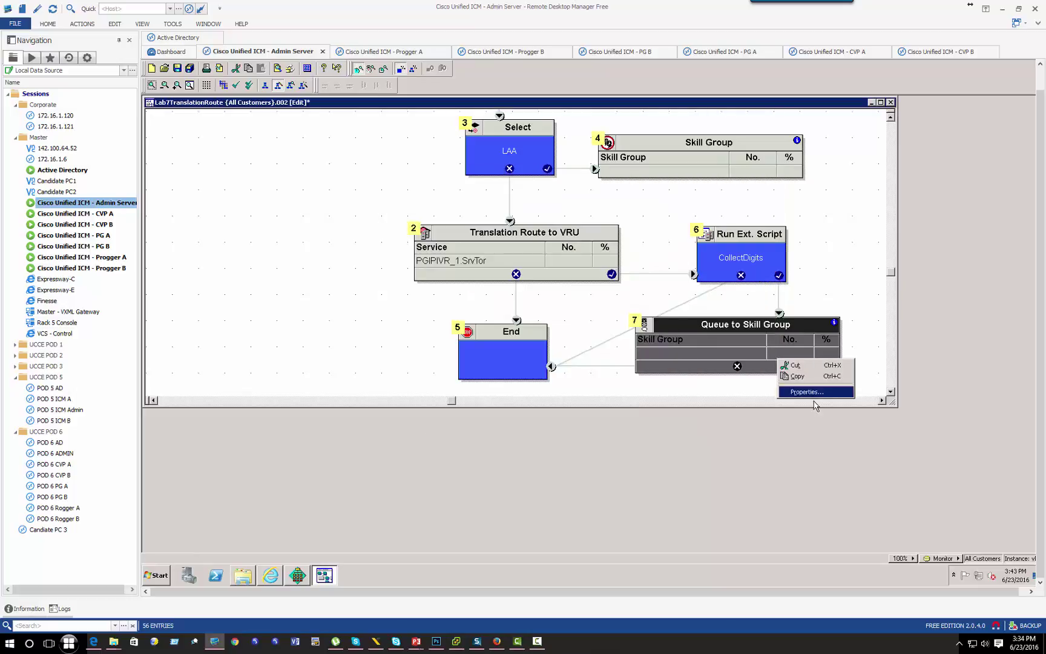
# Step: Set row 1's skill group to AgentClusterIN_1.CVOICE.Sales with condition 1=1
pyautogui.click(811, 391)
pyautogui.click(496, 273)
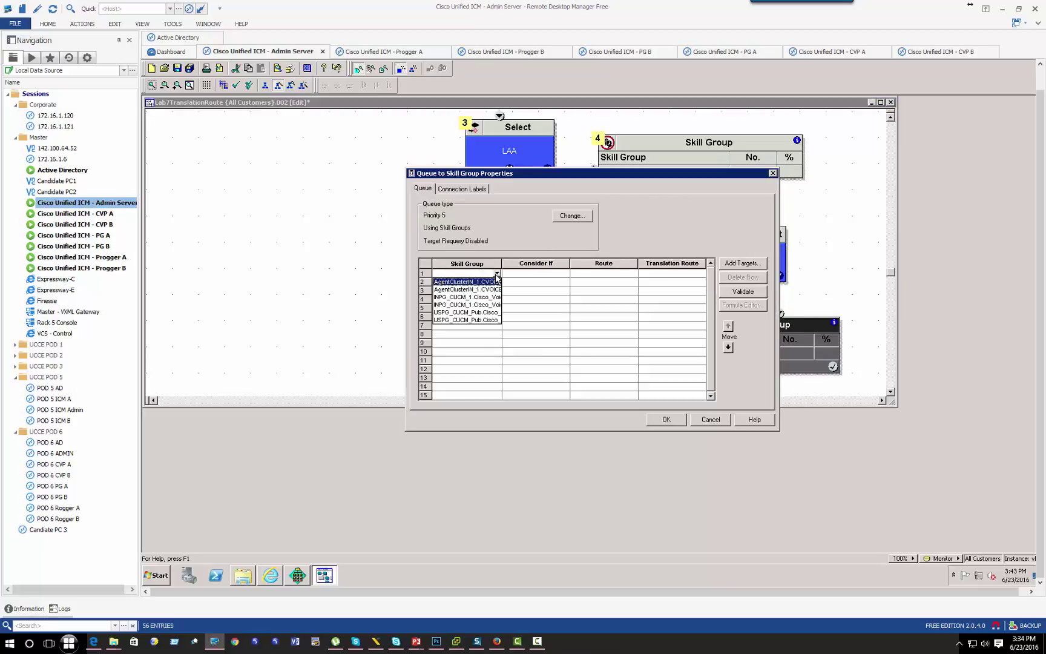
pyautogui.click(503, 268)
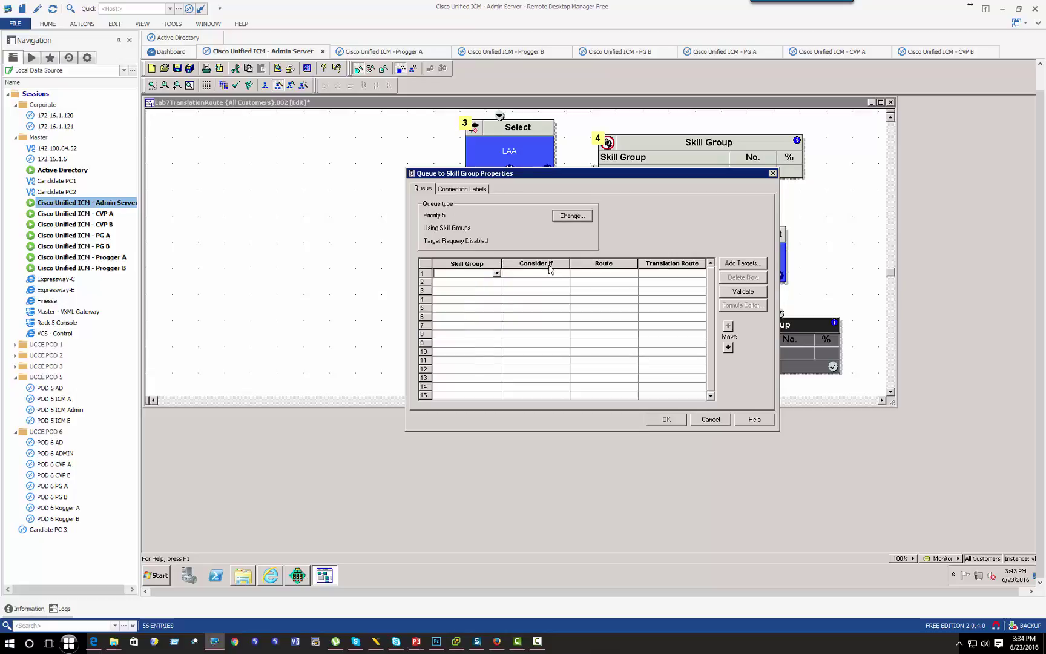
pyautogui.moveTo(500, 262); pyautogui.dragTo(578, 262)
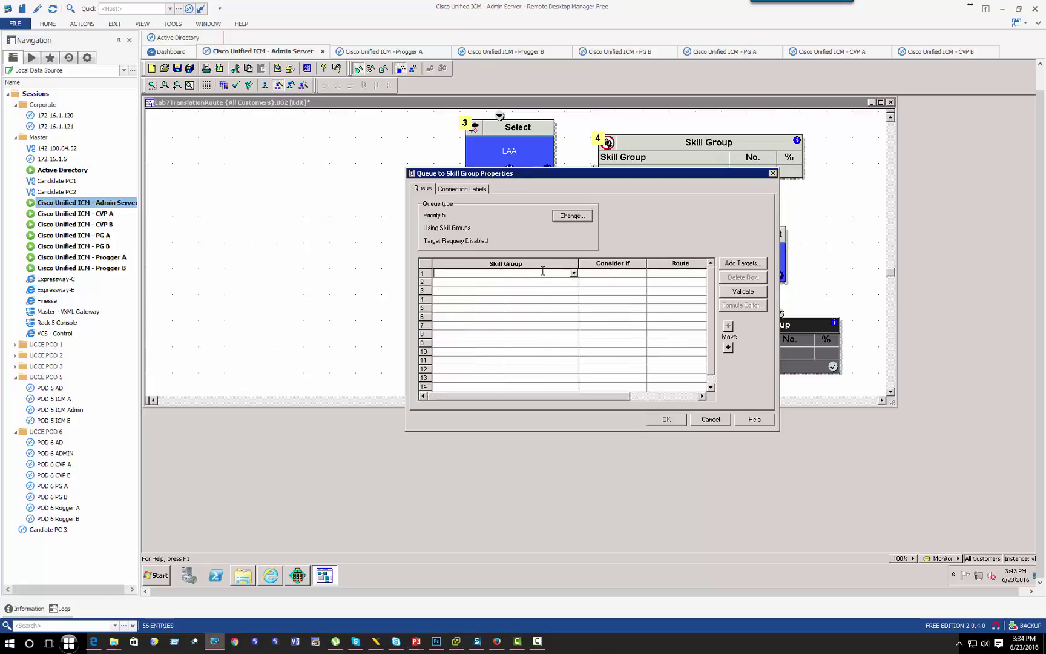
pyautogui.click(573, 273)
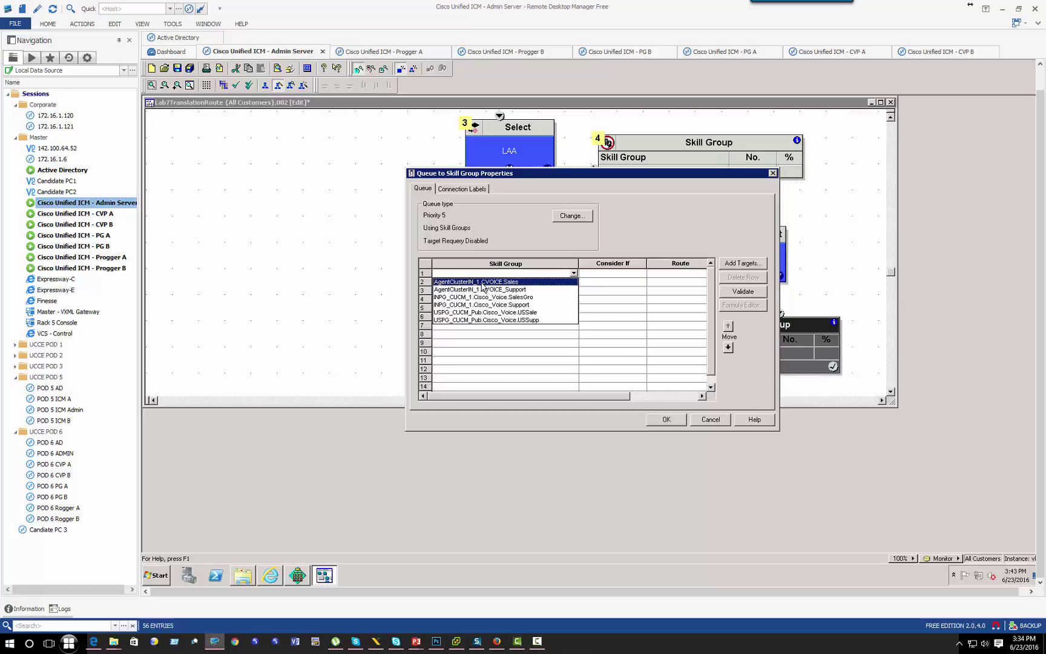
pyautogui.click(482, 282)
pyautogui.click(623, 281)
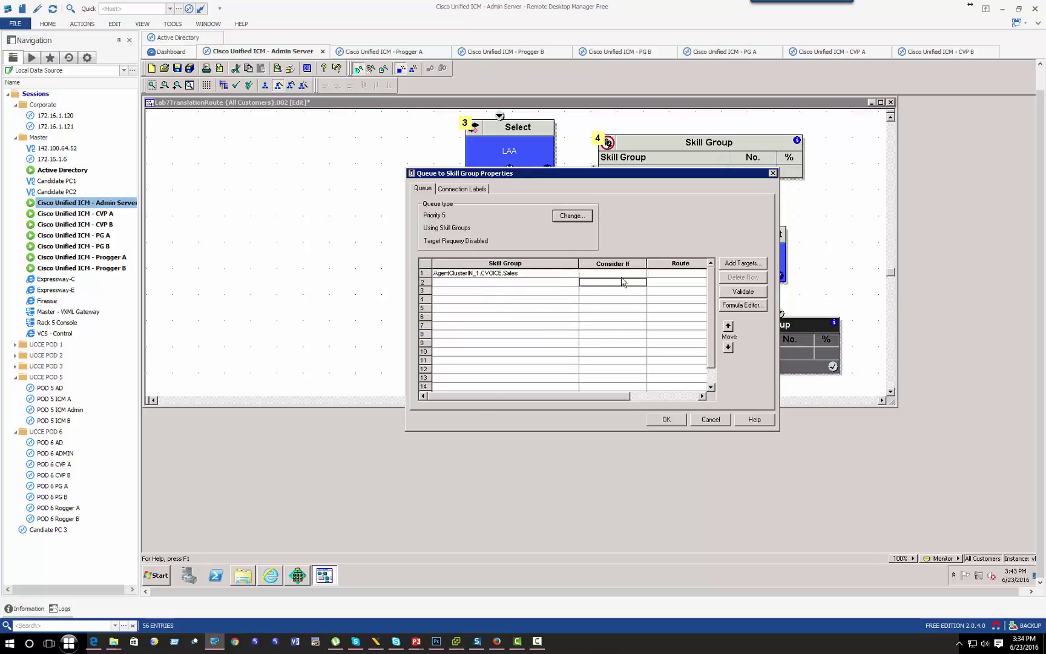
pyautogui.click(624, 273)
pyautogui.write('1=1')
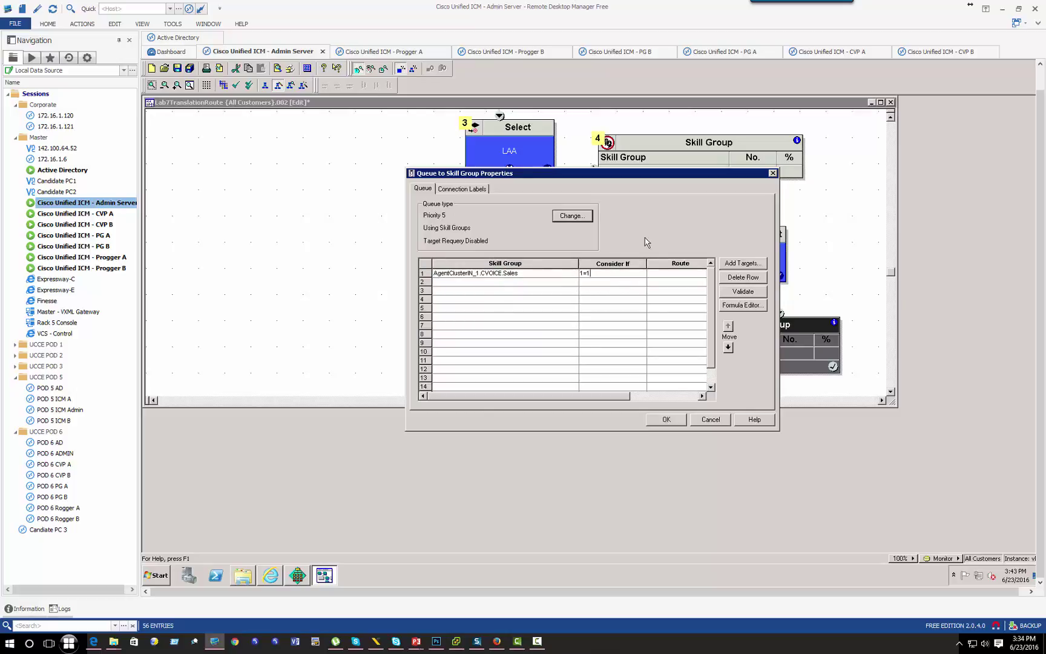
pyautogui.press('Tab')
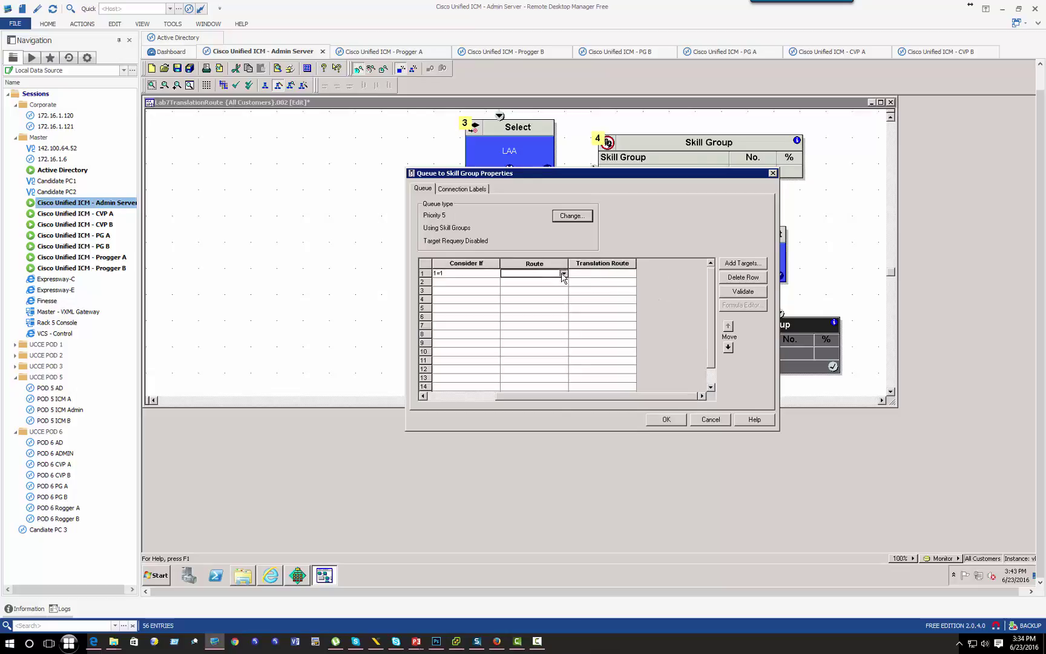
# Step: Give row 1 route SaleServiceRT and translation route TRIPIVR, then confirm the properties
pyautogui.click(563, 274)
pyautogui.click(536, 283)
pyautogui.click(629, 273)
pyautogui.click(631, 274)
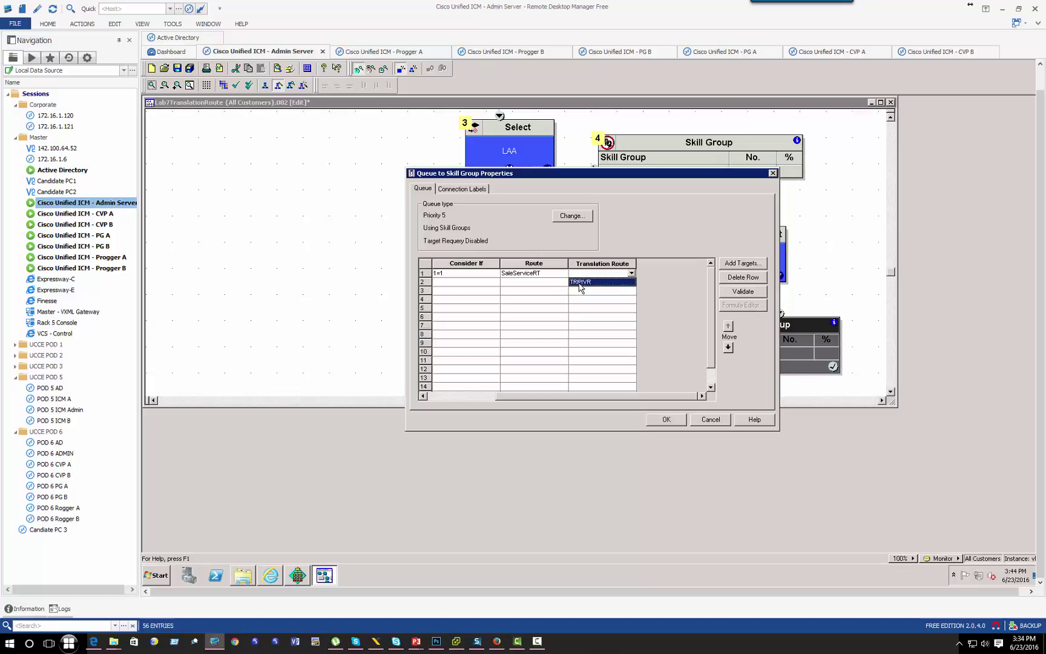
pyautogui.click(579, 284)
pyautogui.click(629, 273)
pyautogui.click(608, 274)
pyautogui.click(608, 273)
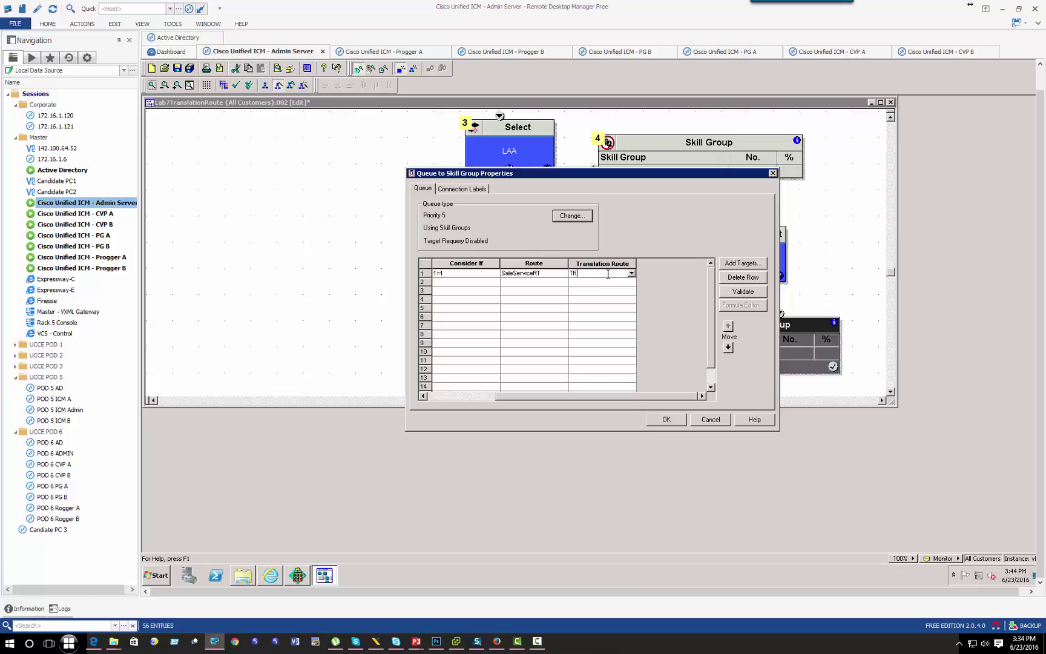
pyautogui.click(667, 419)
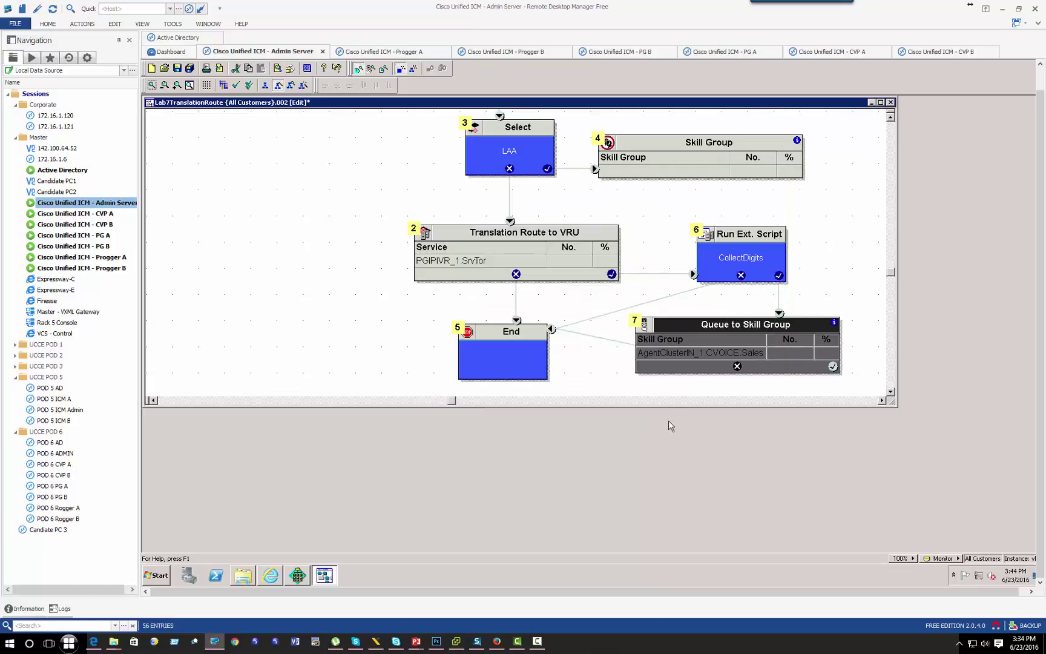
pyautogui.click(236, 85)
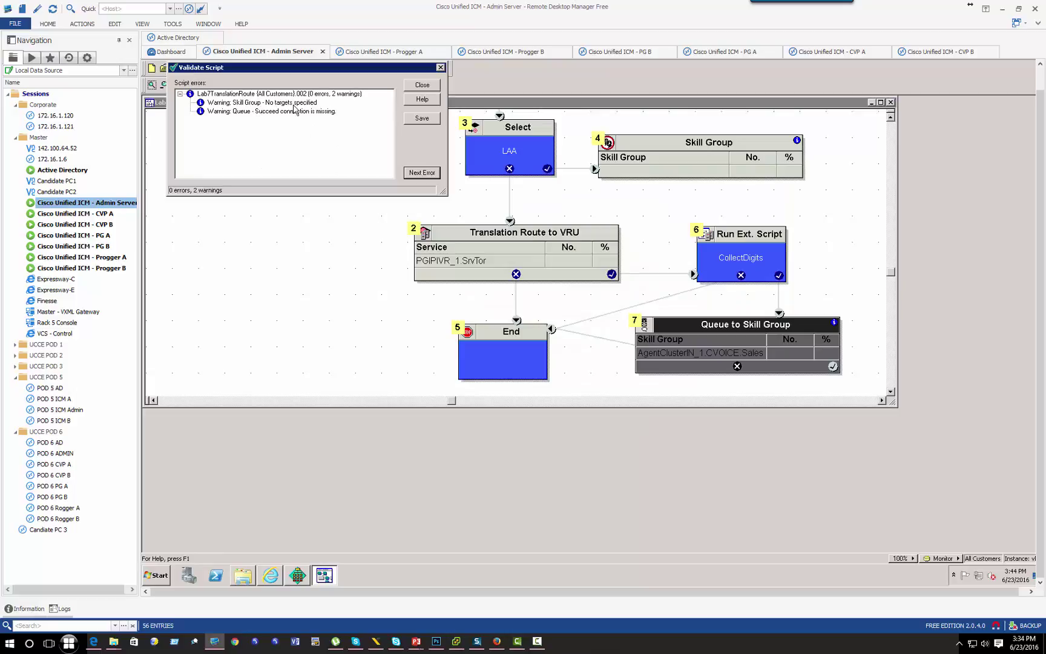
pyautogui.click(286, 104)
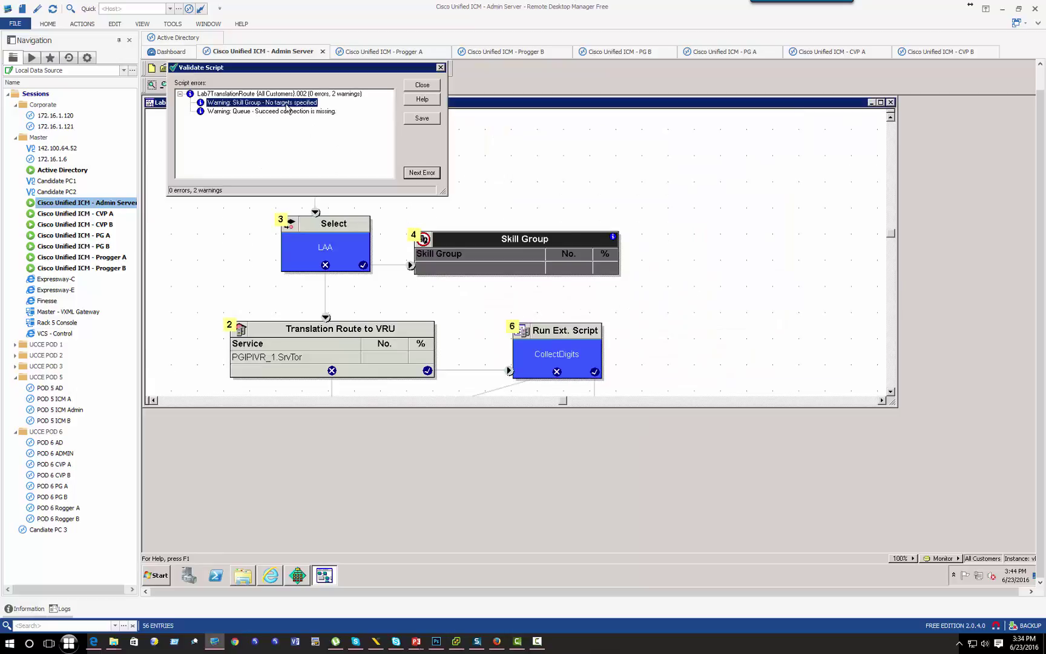
pyautogui.click(548, 267)
pyautogui.click(305, 113)
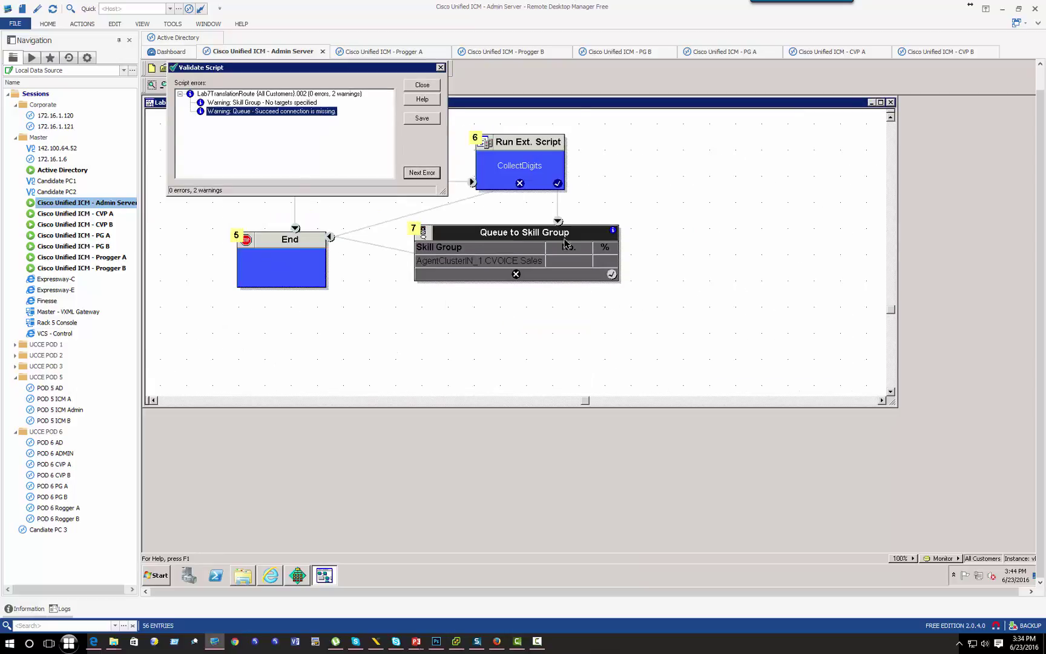
pyautogui.click(441, 68)
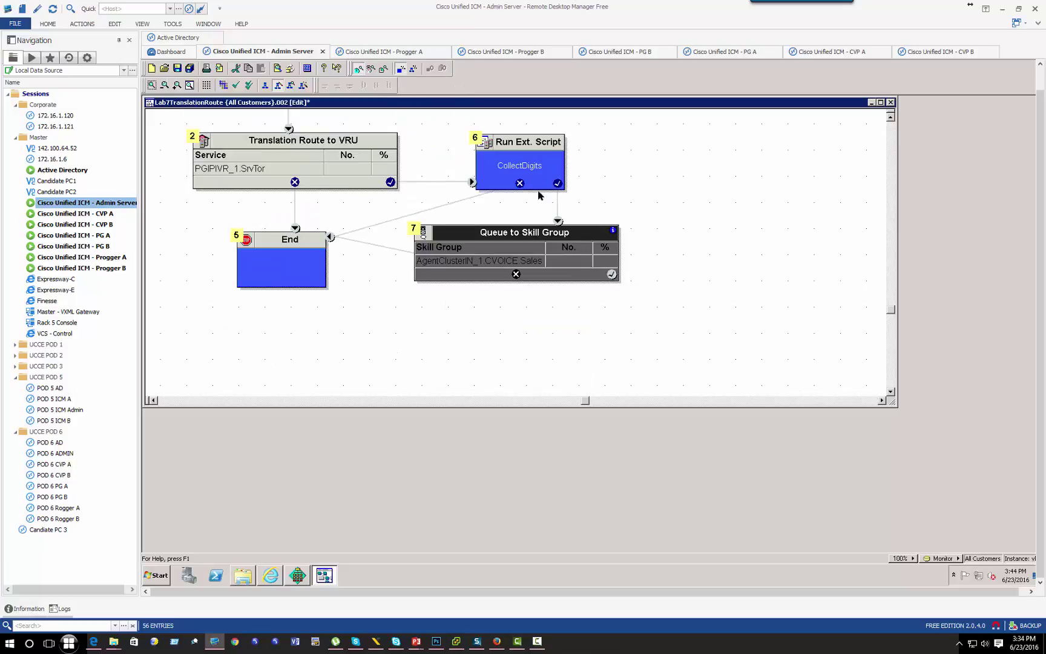
pyautogui.click(527, 174)
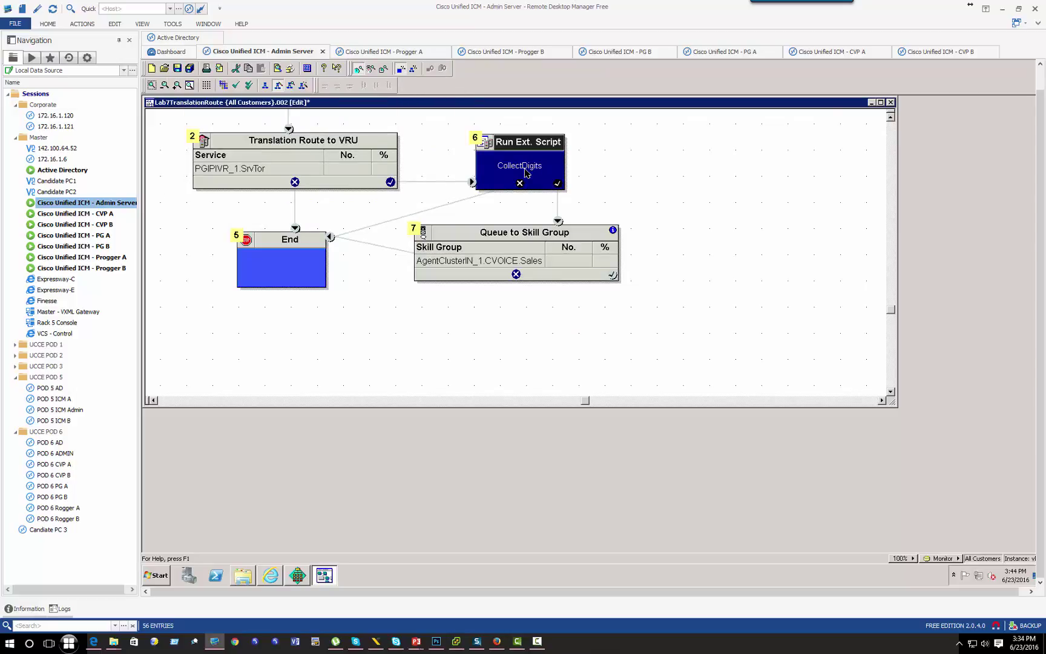
pyautogui.rightClick(525, 172)
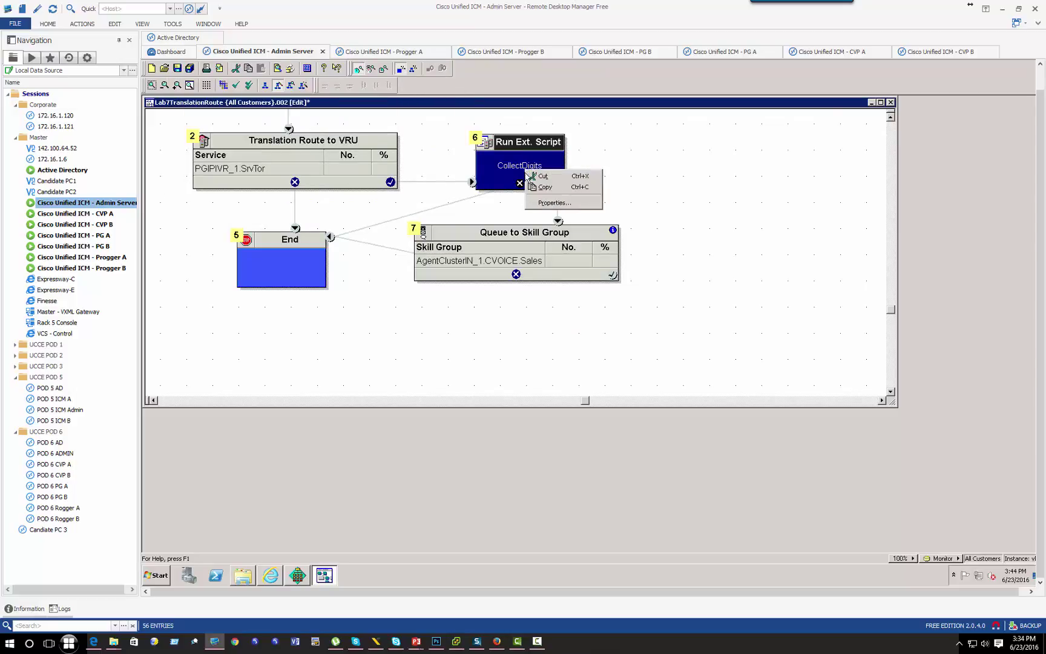
pyautogui.click(554, 203)
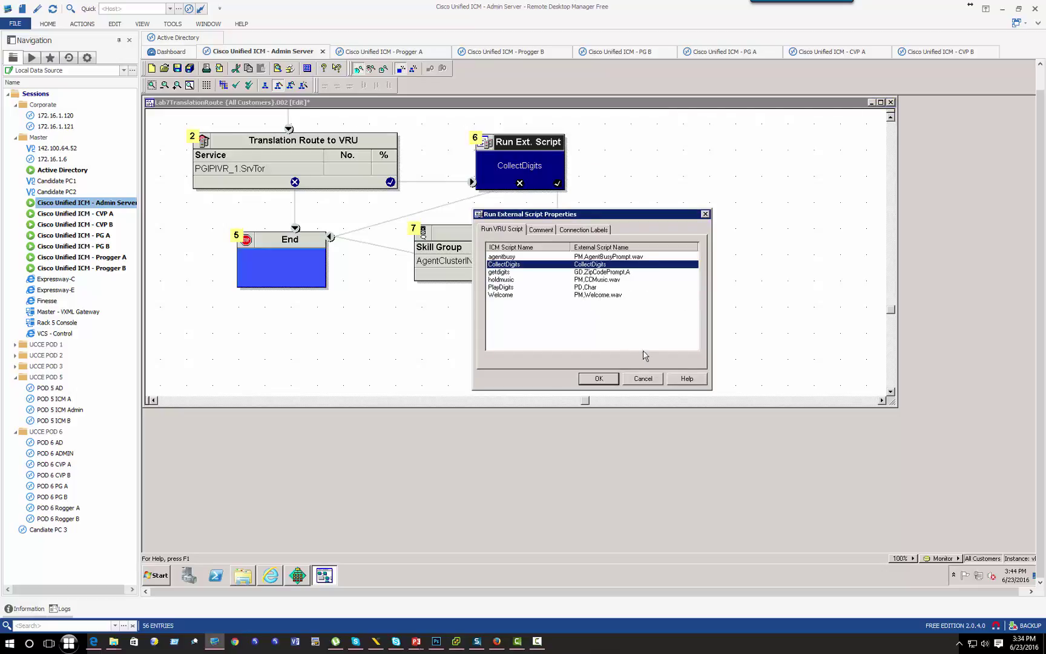
pyautogui.click(599, 379)
pyautogui.click(608, 275)
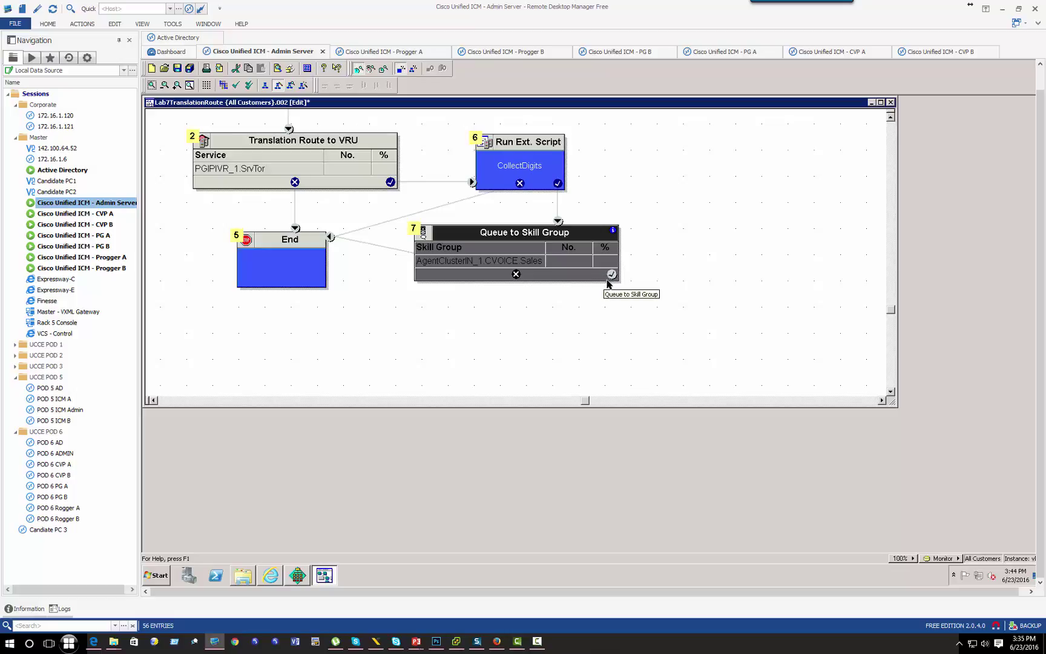
# Step: Connect the Queue to Skill Group success exit to End and tidy the node layout
pyautogui.moveTo(533, 233); pyautogui.dragTo(678, 309)
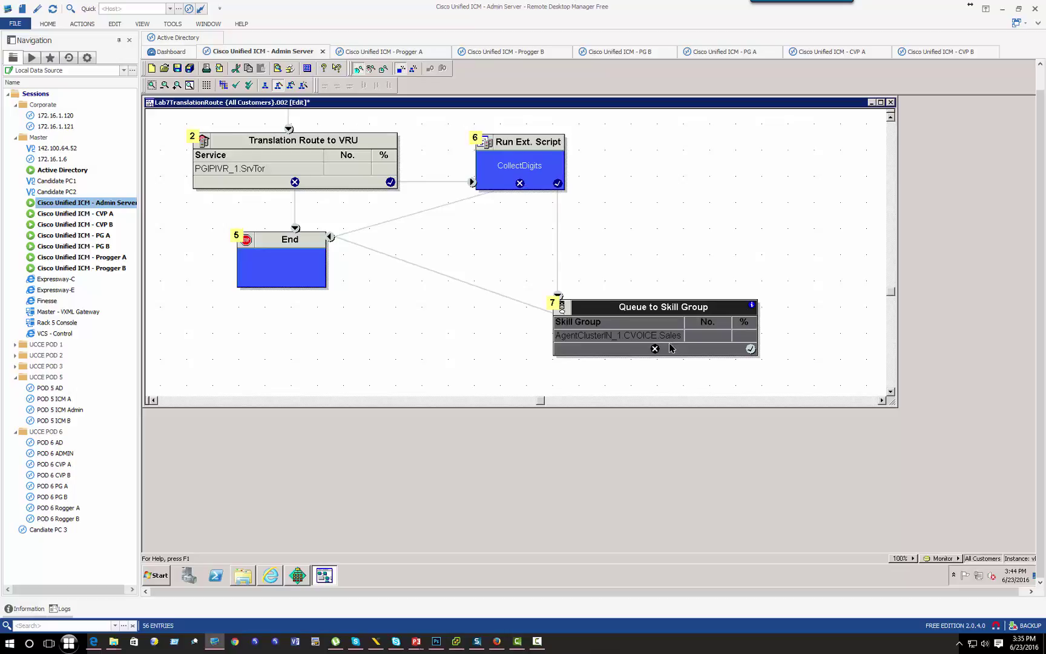
pyautogui.moveTo(751, 350); pyautogui.dragTo(313, 276)
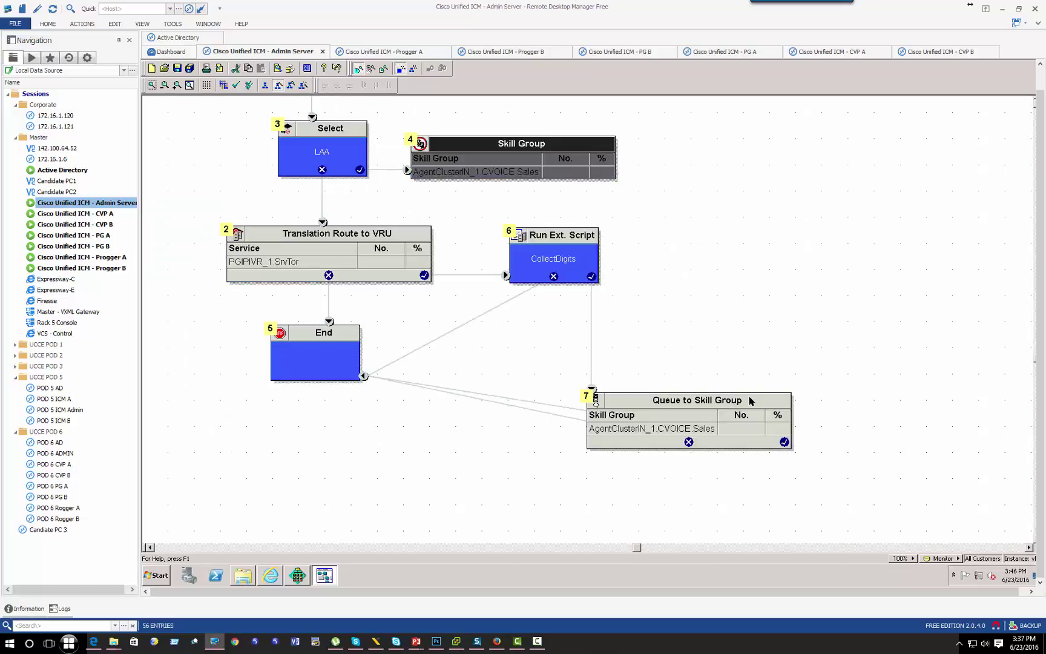
pyautogui.moveTo(749, 400); pyautogui.dragTo(707, 357)
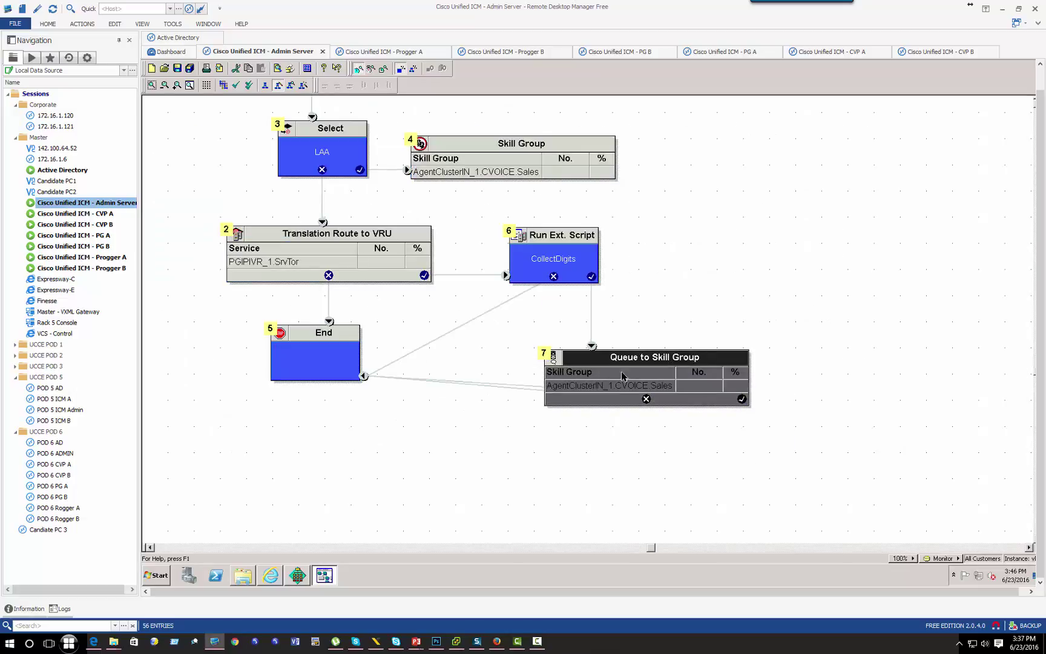
pyautogui.moveTo(365, 376); pyautogui.dragTo(482, 406)
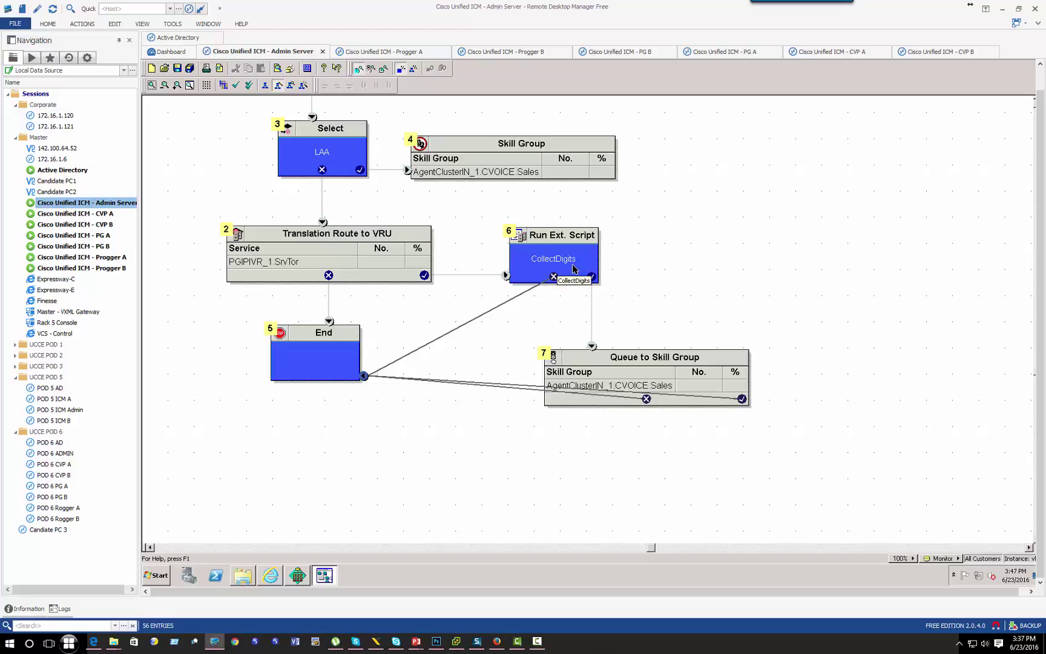
pyautogui.click(666, 468)
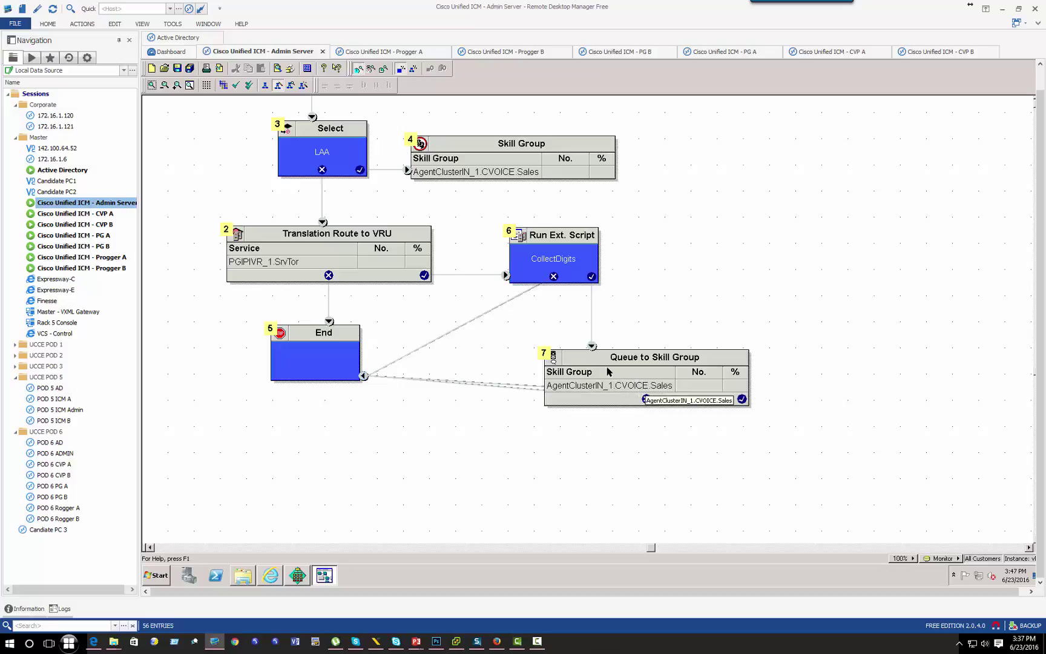
# Step: Validate Lab7TranslationRoute version .002 as valid and save it
pyautogui.click(236, 85)
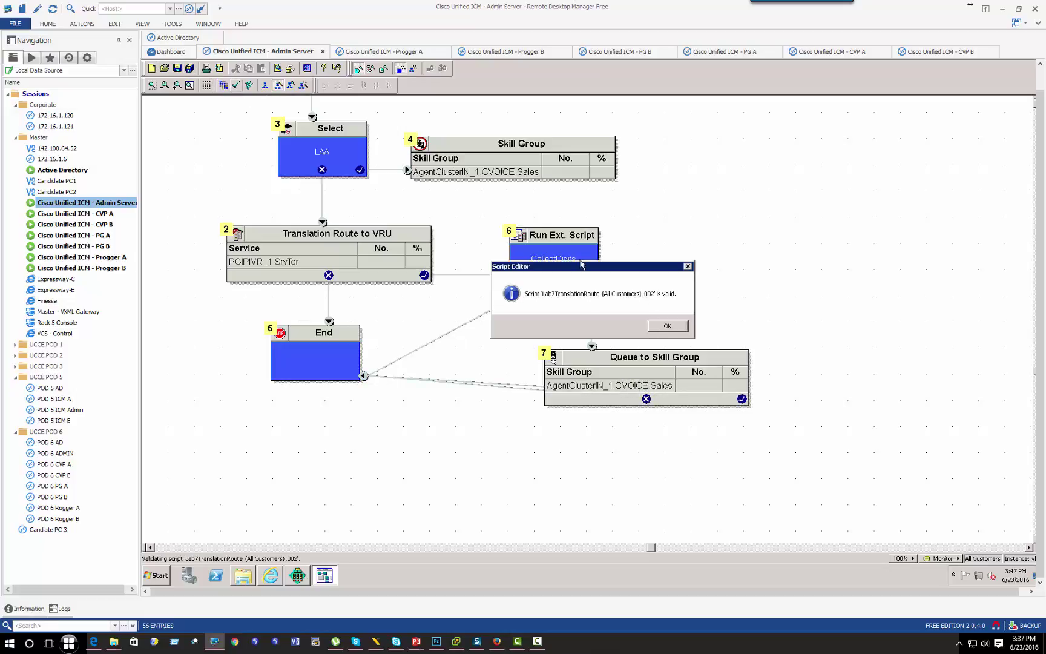
pyautogui.click(667, 326)
pyautogui.scroll(3, 443, 233)
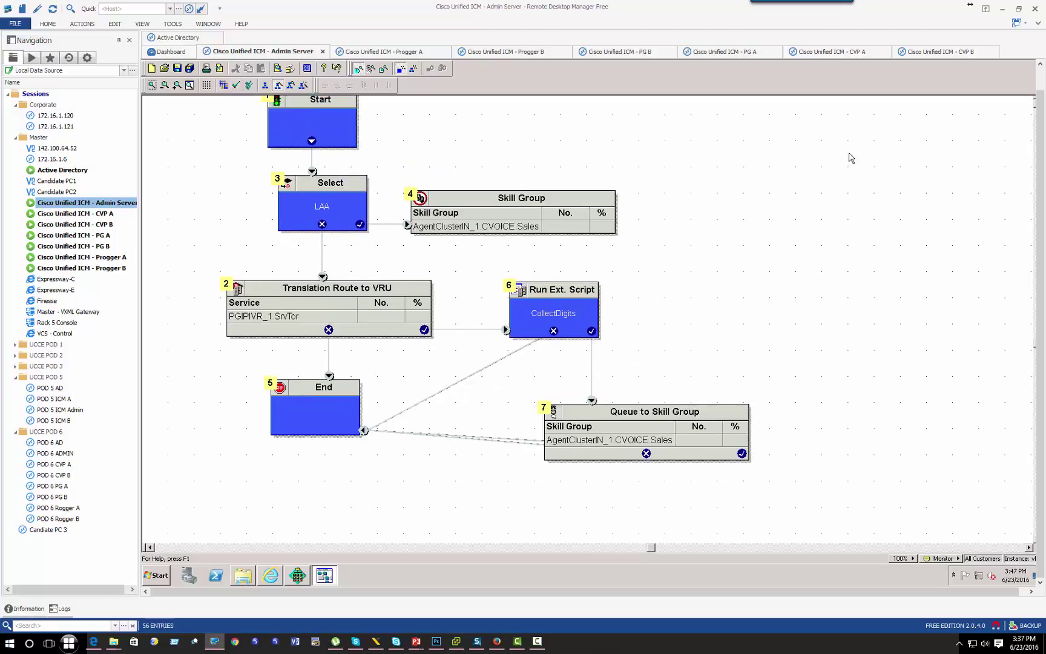
pyautogui.scroll(3, 656, 137)
pyautogui.click(189, 68)
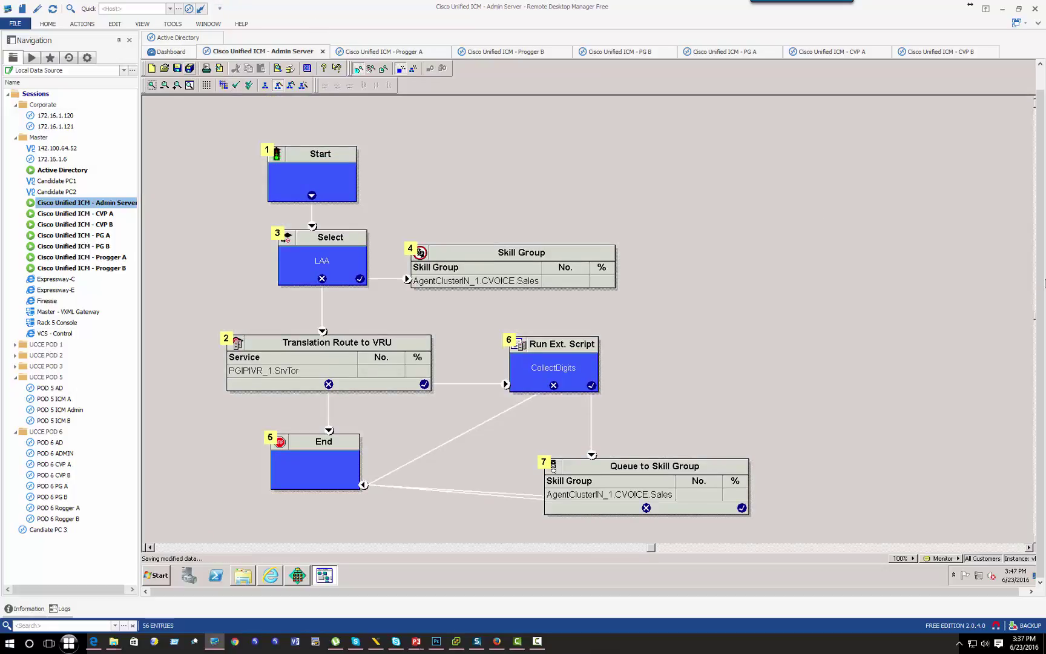
pyautogui.click(211, 76)
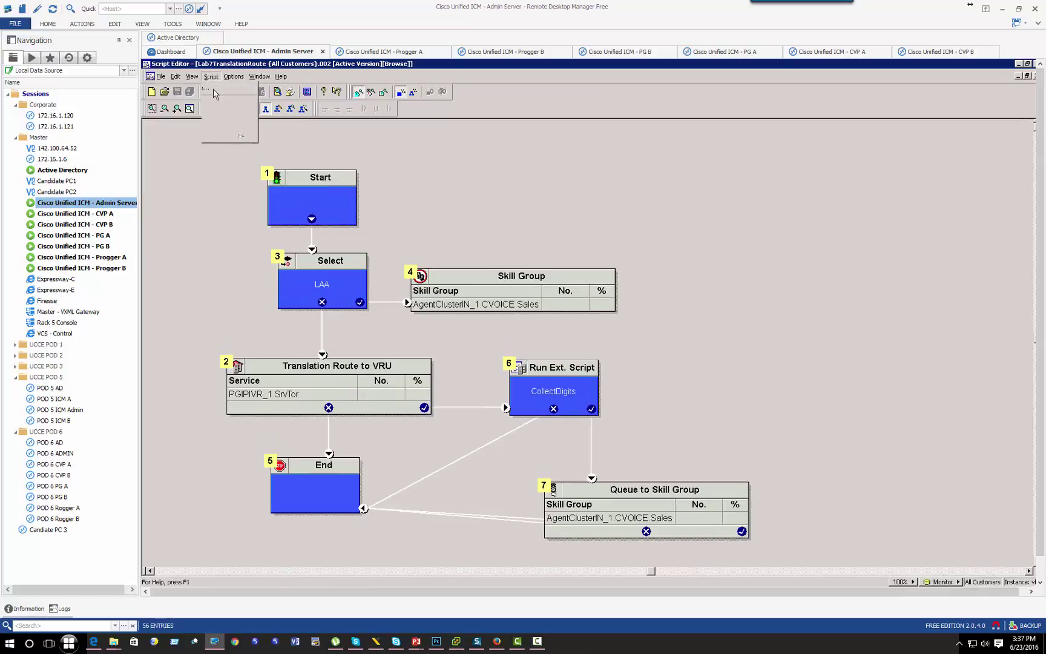
# Step: In Call Type Manager, add dialed number RCUSCUCMPUB.3000 with call type VoiceCT
pyautogui.click(219, 94)
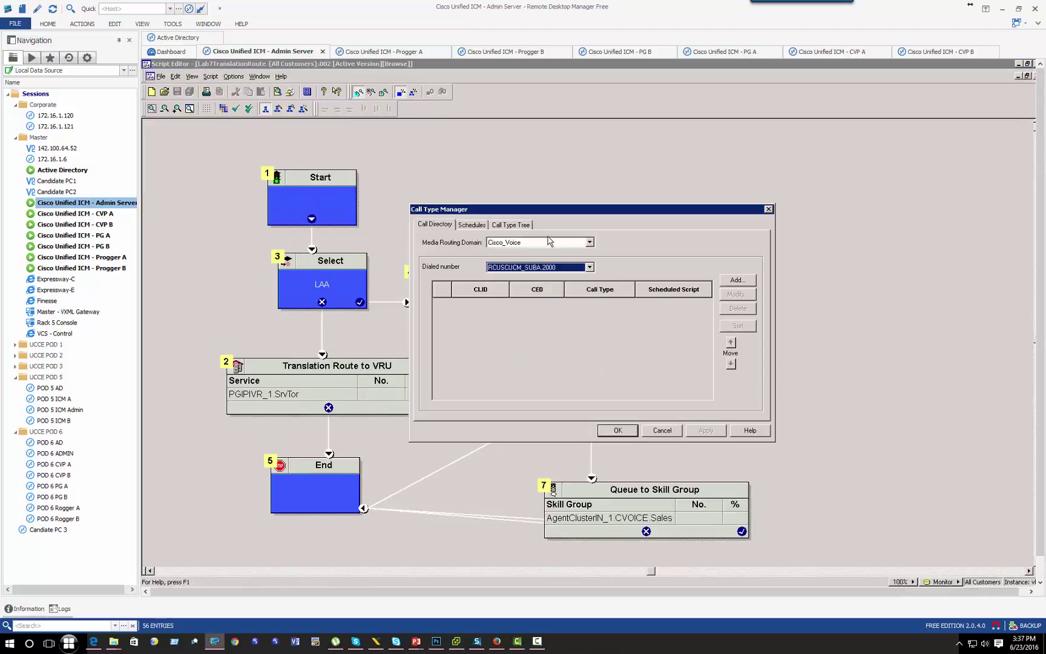
pyautogui.click(589, 268)
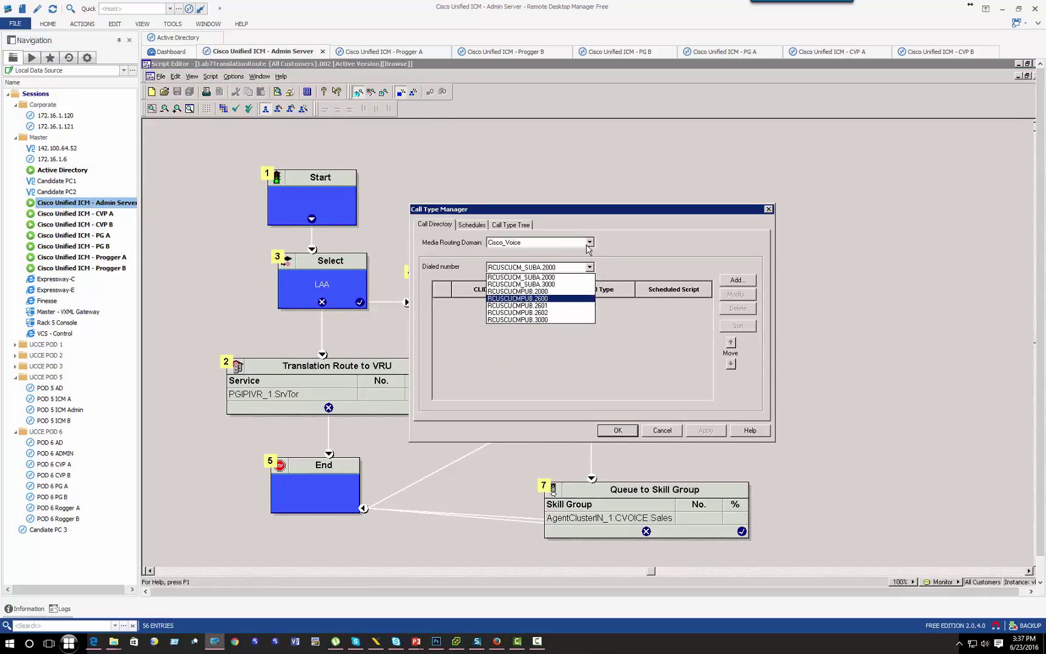
pyautogui.click(542, 321)
pyautogui.click(742, 282)
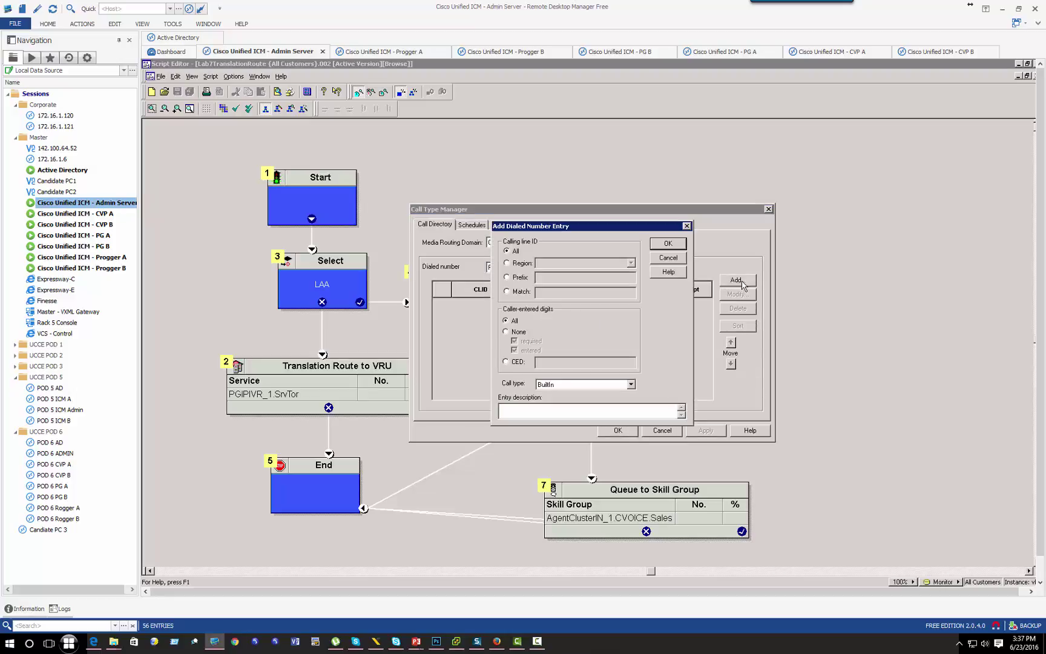
pyautogui.click(554, 384)
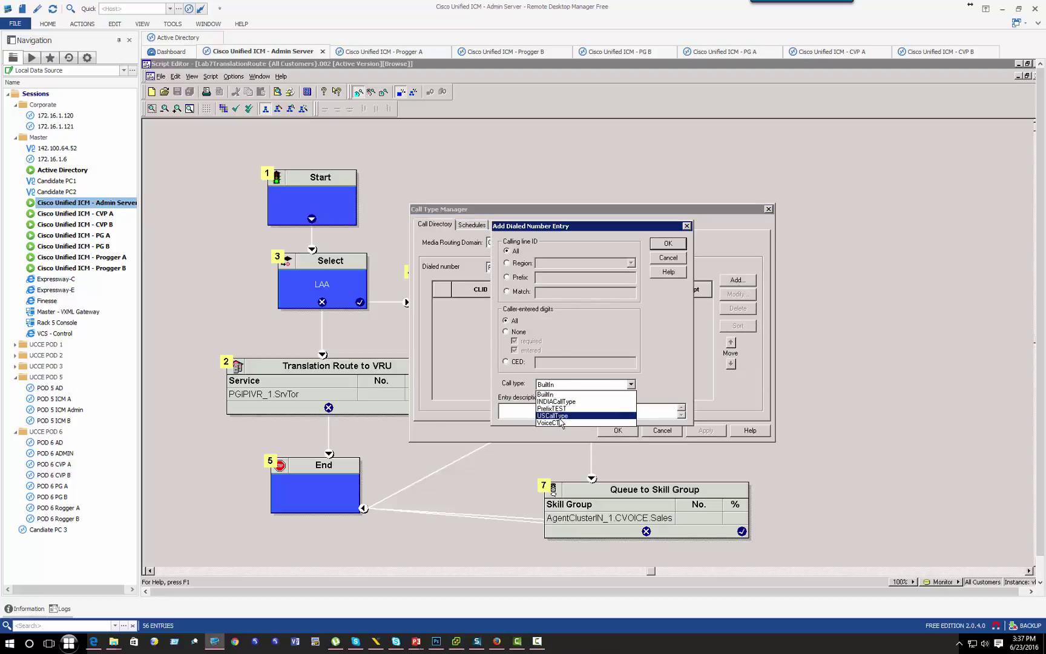
pyautogui.click(558, 424)
pyautogui.click(664, 246)
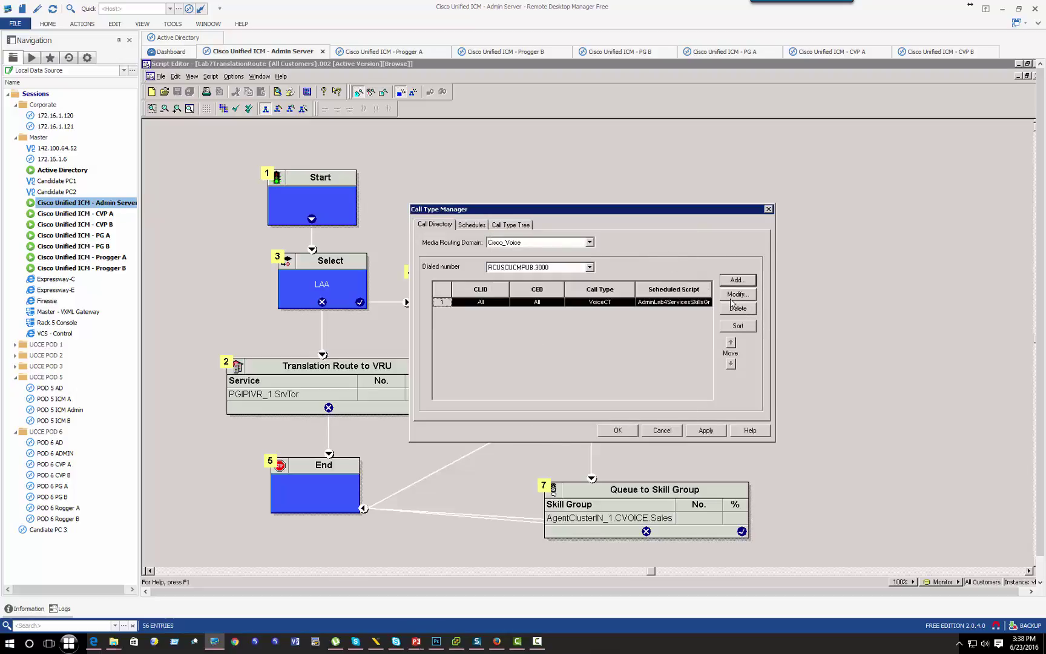
pyautogui.click(465, 225)
pyautogui.click(556, 242)
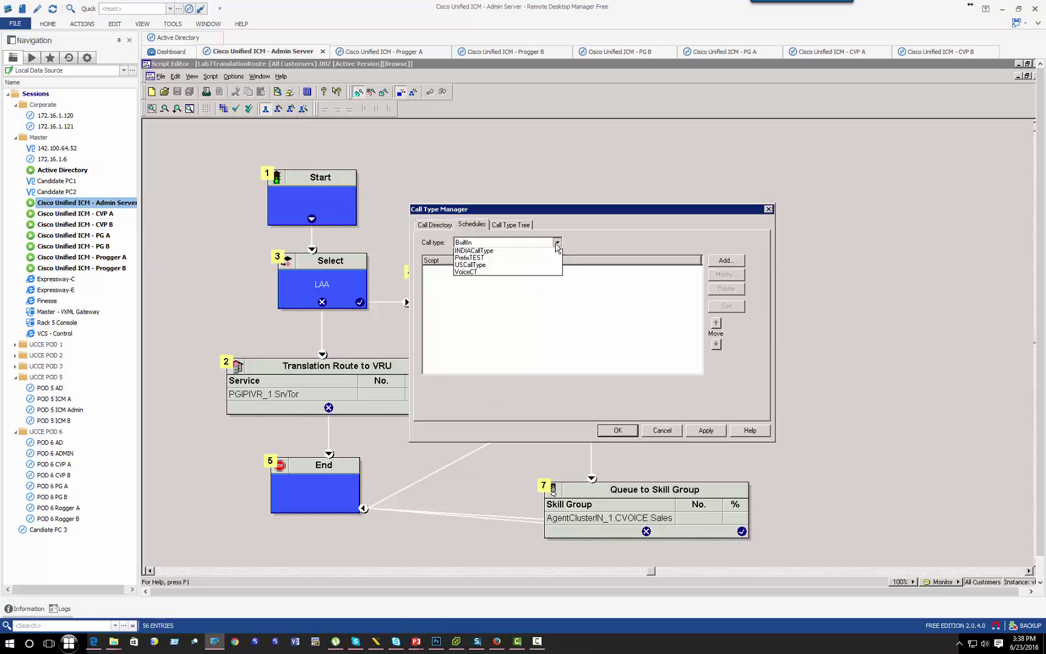
# Step: Replace VoiceCT's AdminLab4ServicesSkillsGroup schedule with a Lab7TranslationRoute schedule
pyautogui.click(489, 282)
pyautogui.click(509, 274)
pyautogui.click(724, 289)
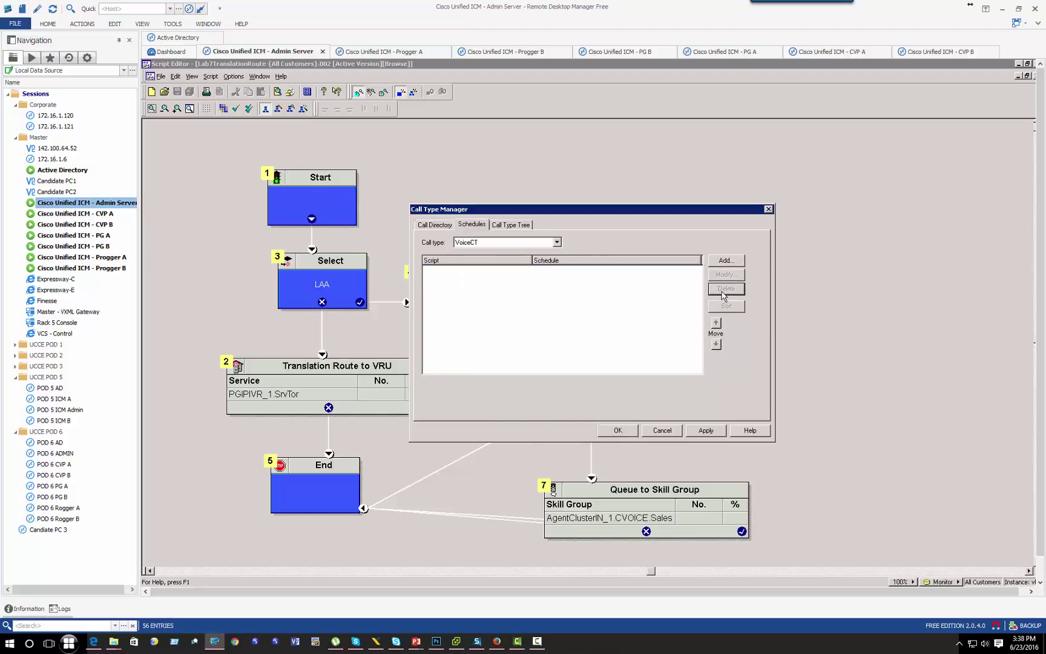
pyautogui.click(725, 264)
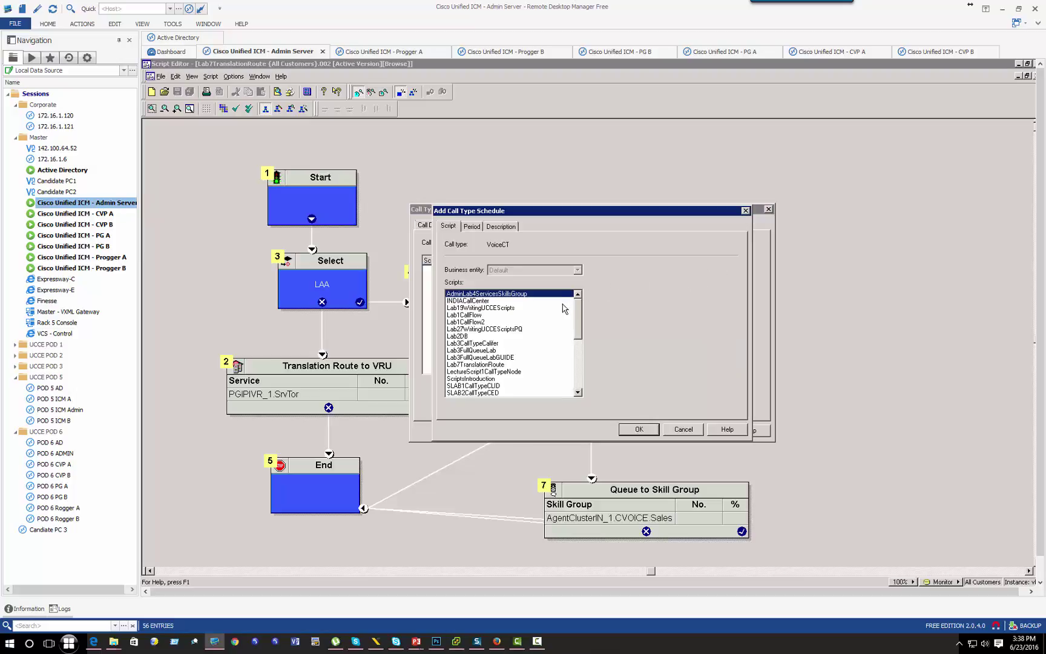
pyautogui.moveTo(579, 315); pyautogui.dragTo(583, 385)
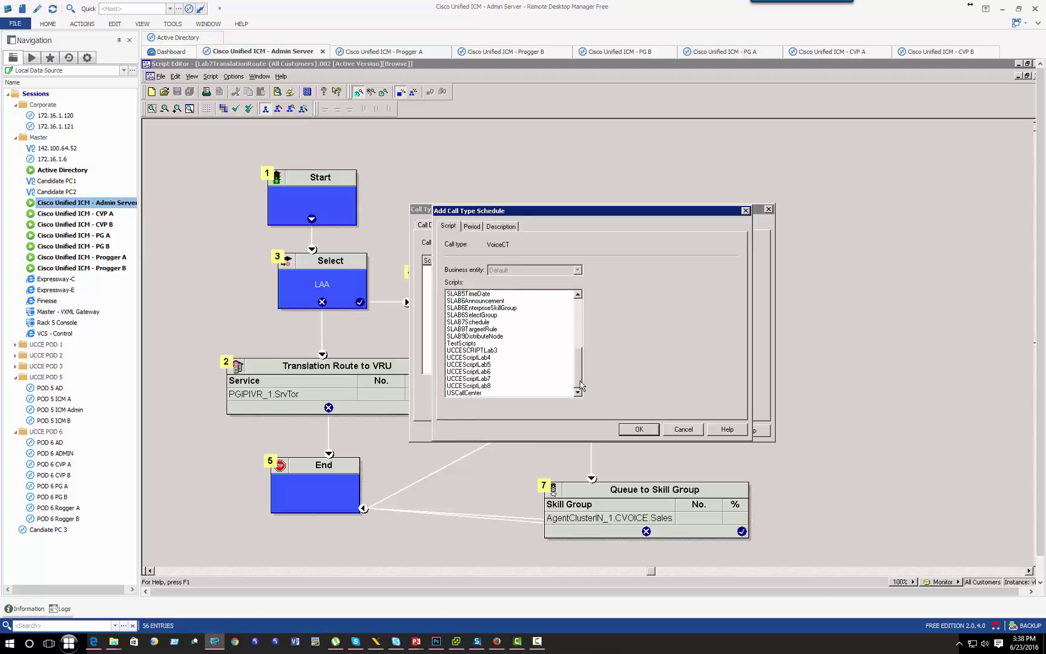
pyautogui.scroll(4, 540, 380)
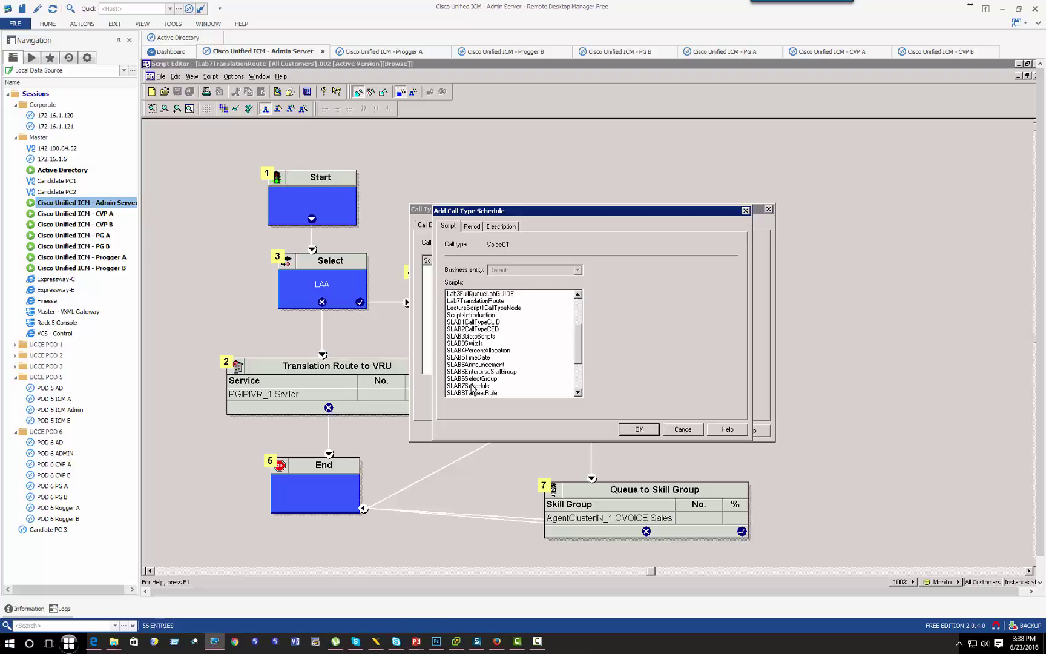
pyautogui.click(477, 301)
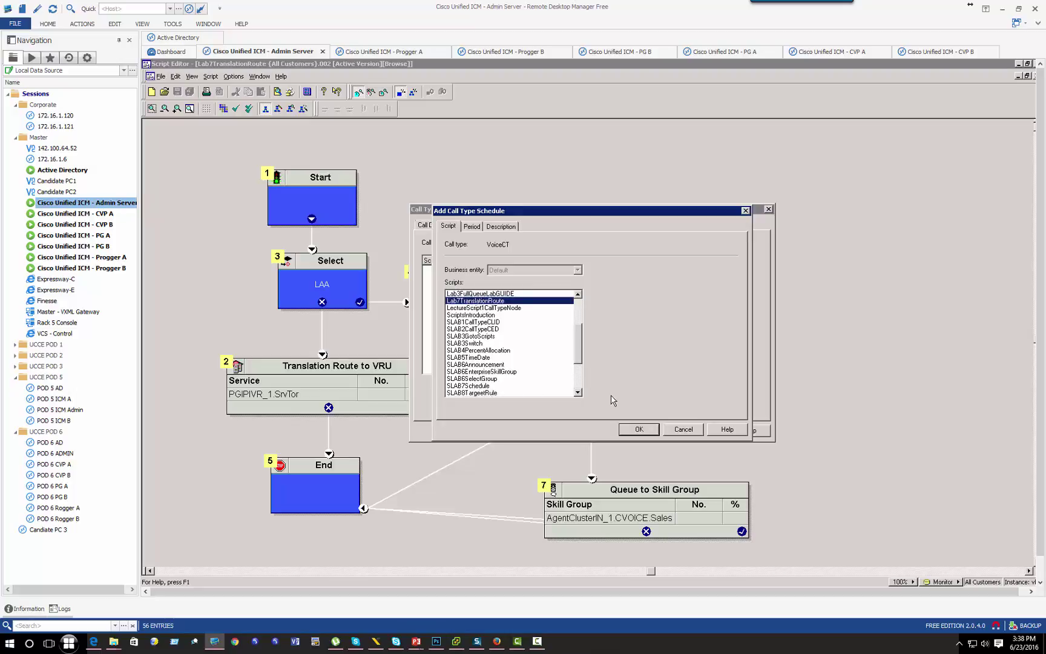
pyautogui.click(647, 429)
# Step: Apply the VoiceCT schedule changes and close Call Type Manager
pyautogui.click(439, 226)
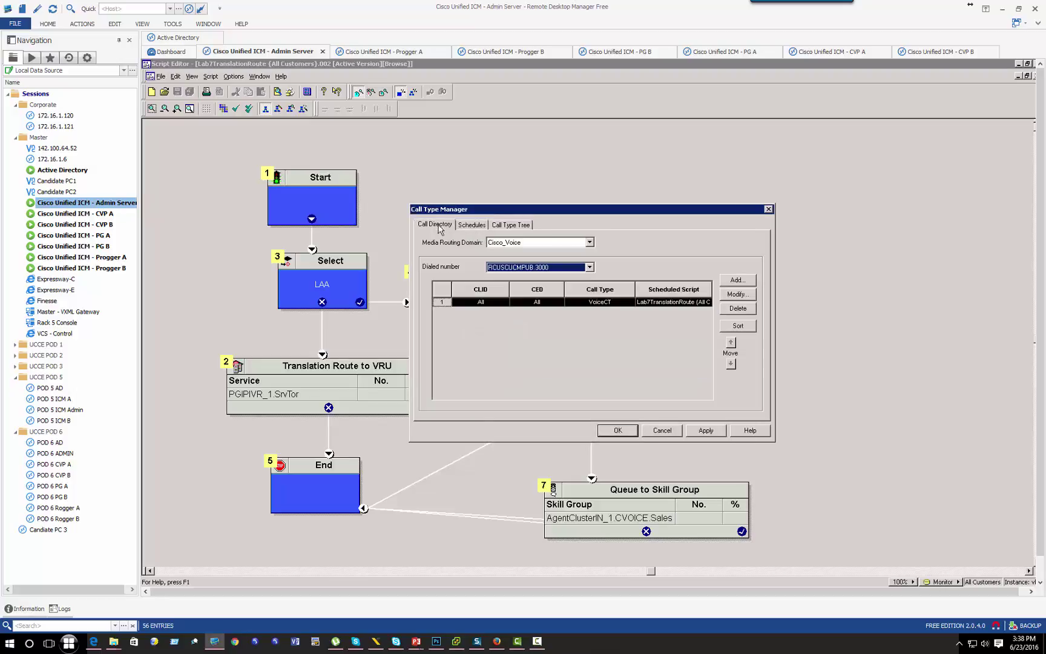
pyautogui.click(488, 229)
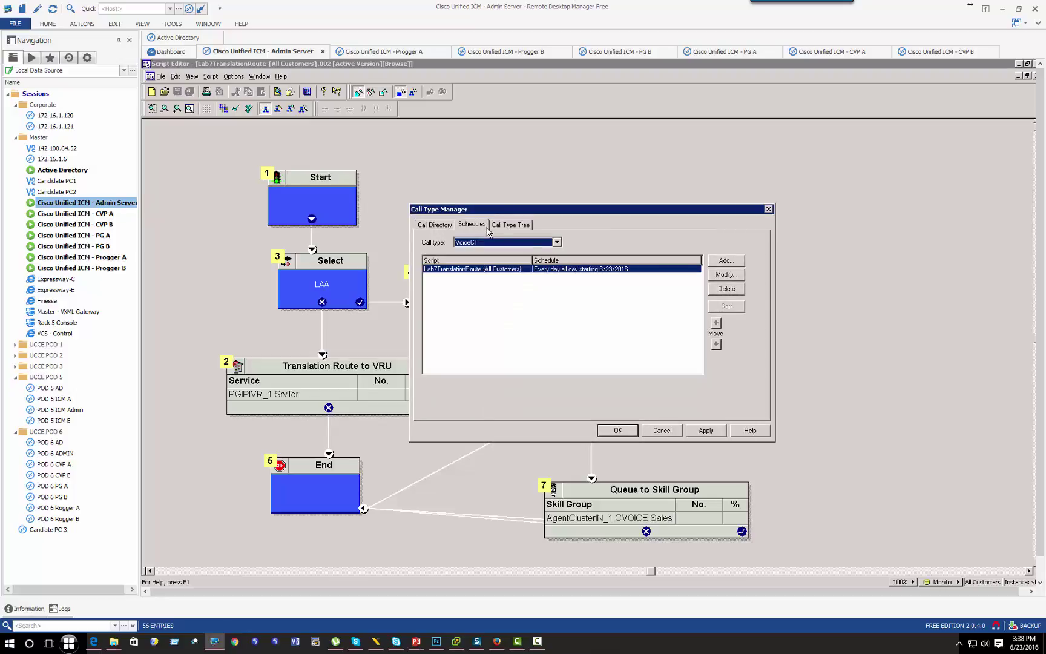
pyautogui.click(691, 432)
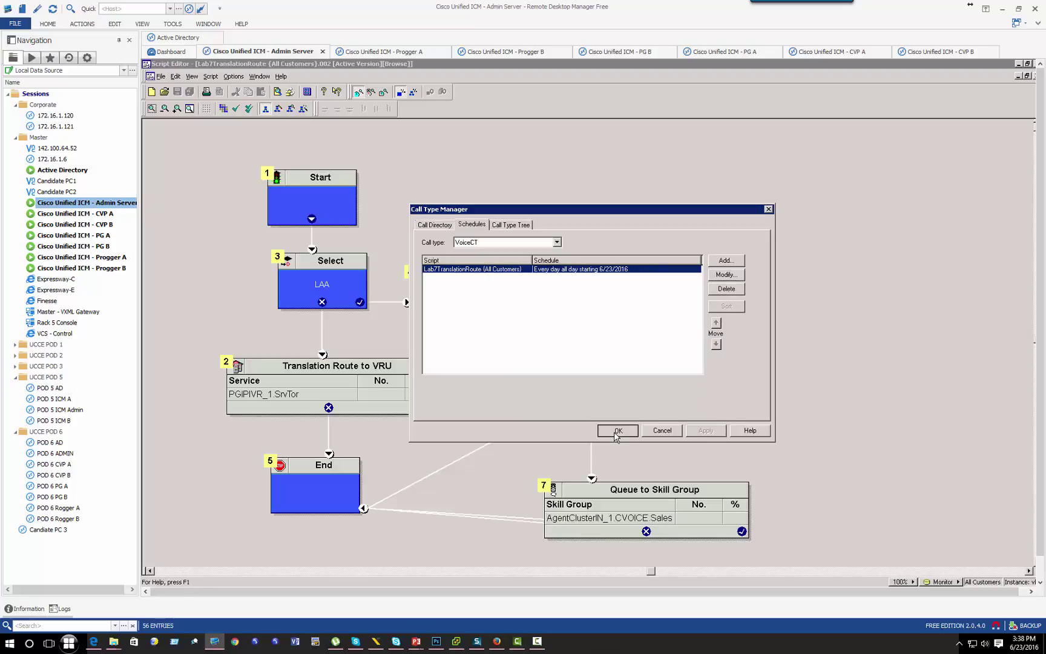
pyautogui.click(617, 430)
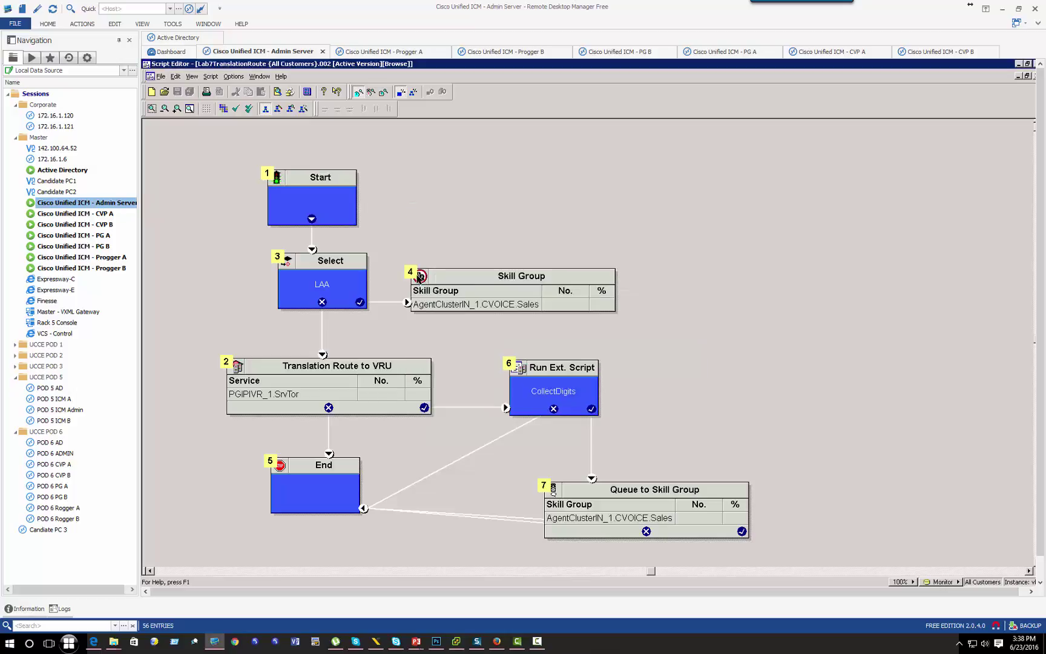
# Step: Select the Select and Skill Group nodes in the ICM script to inspect them
pyautogui.click(343, 295)
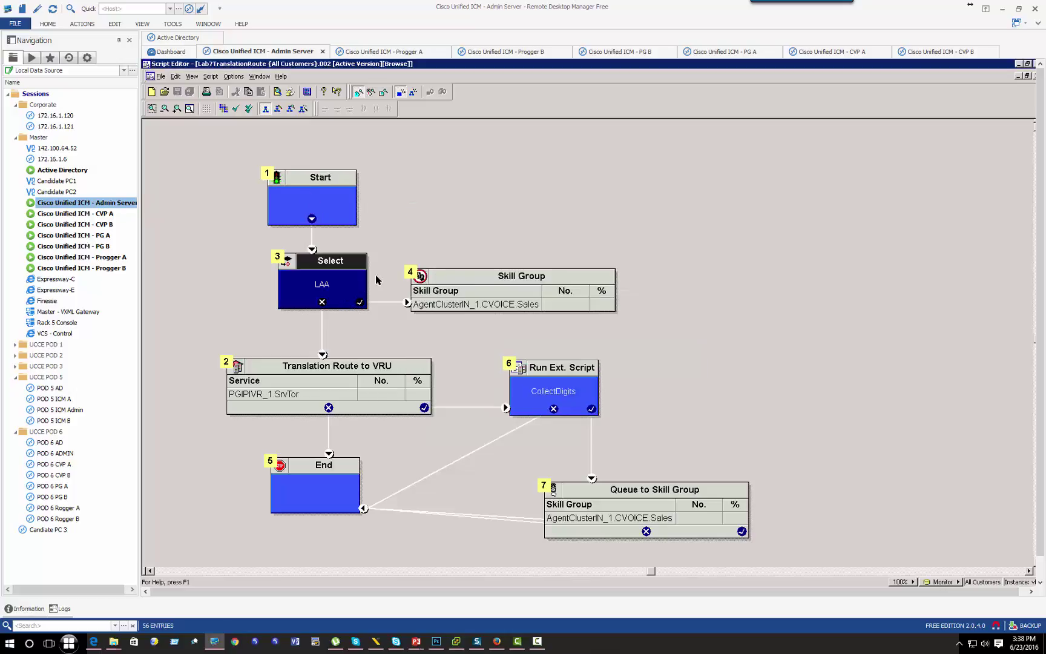
pyautogui.click(534, 327)
pyautogui.click(533, 307)
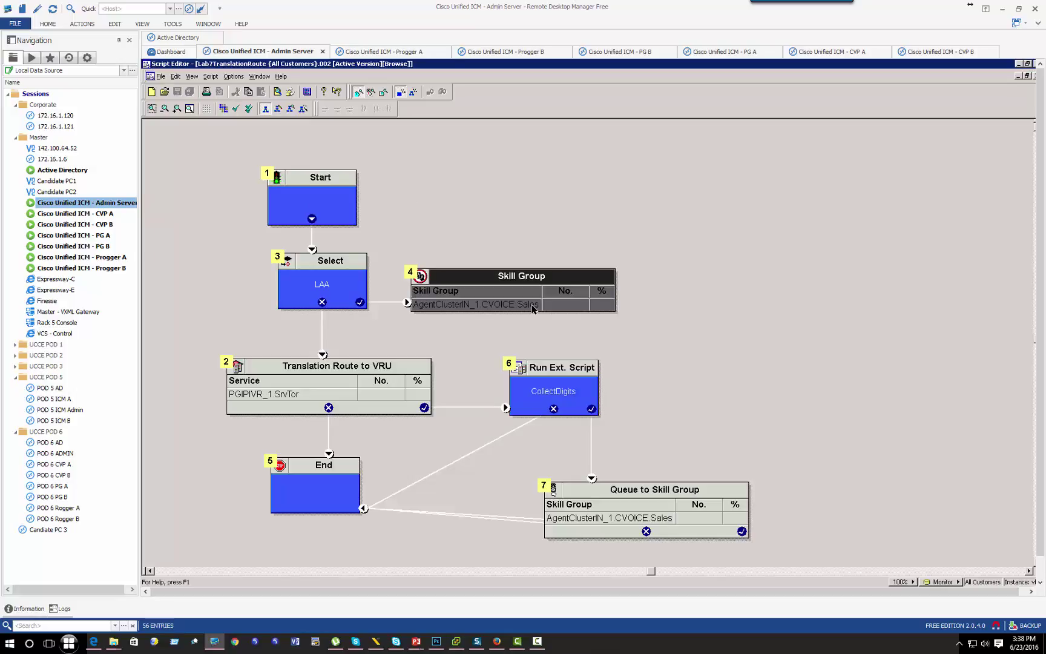
pyautogui.click(359, 297)
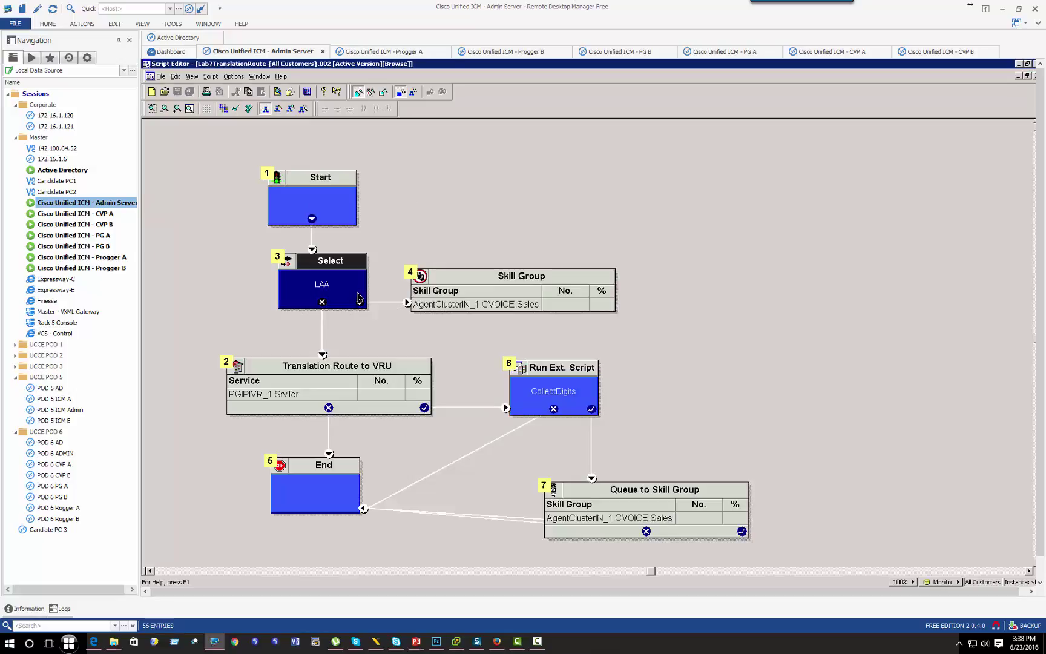
# Step: Review Translation Route to VRU properties (SrvTorRT, UCCETransRT), cancel, and bring up both softphones
pyautogui.click(382, 384)
pyautogui.rightClick(382, 385)
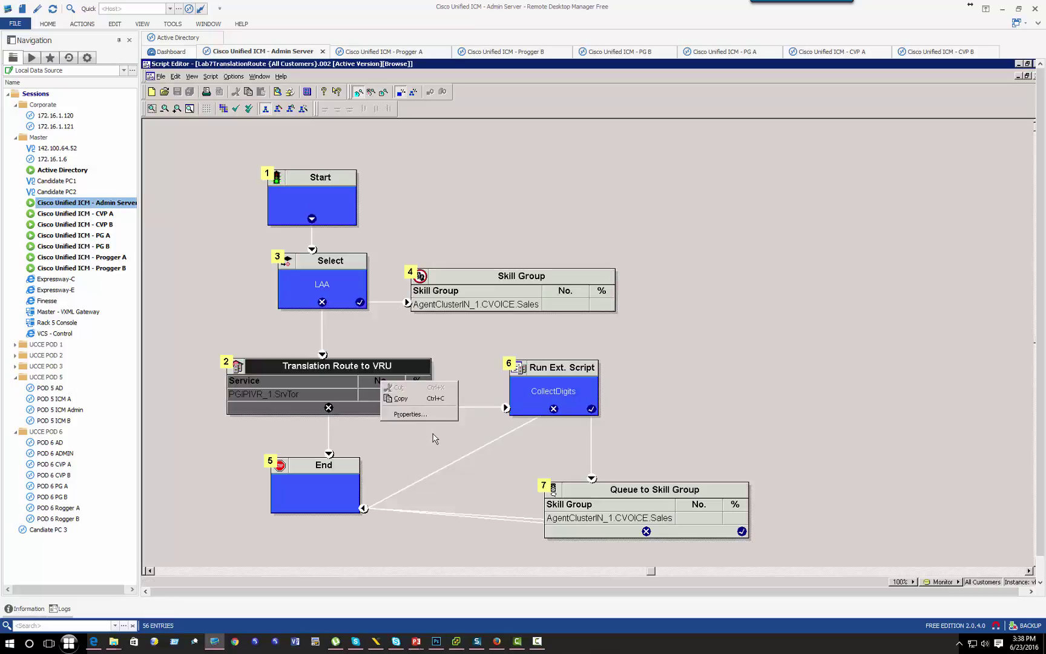
pyautogui.click(432, 419)
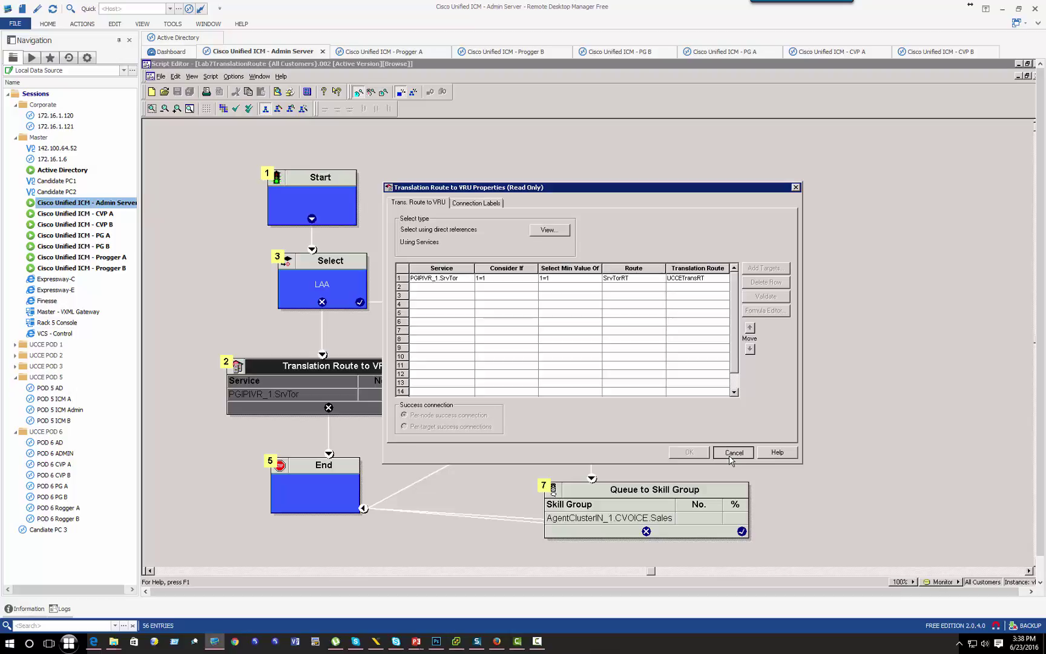
pyautogui.click(732, 453)
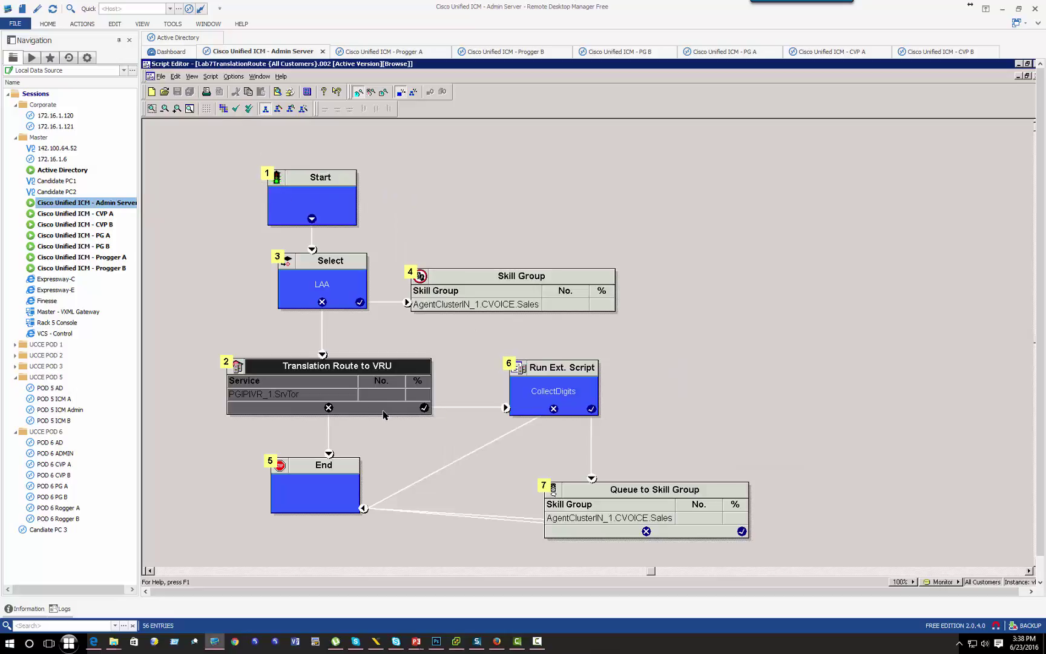
pyautogui.click(253, 643)
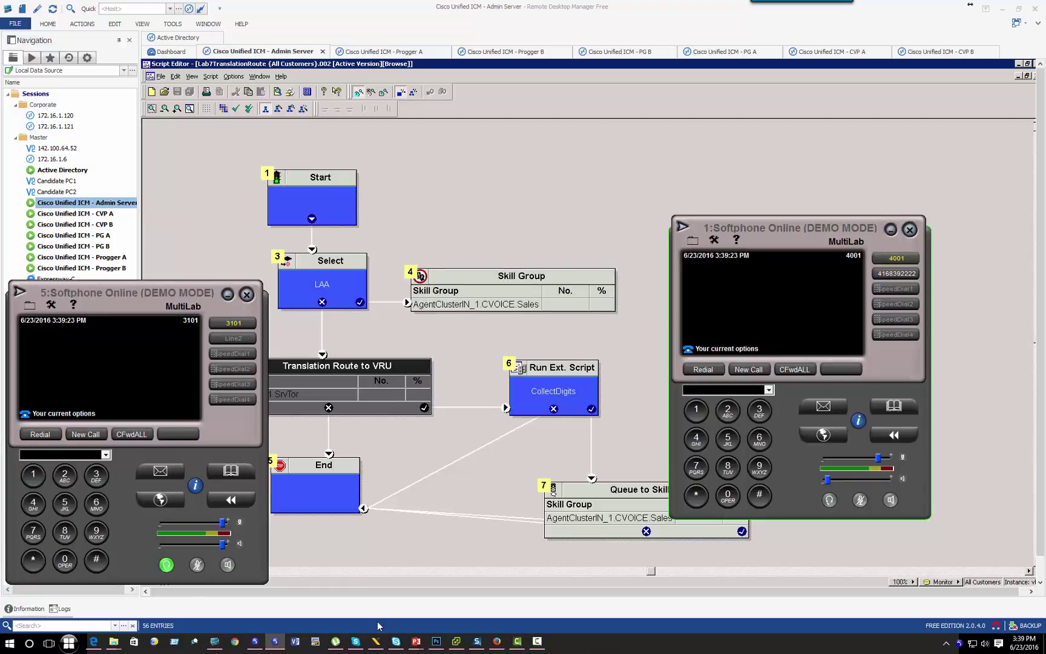
# Step: Create ICM VRU script CollectDigits mapped to SSCRIPT[vru/CollectDigits.aef] in CCX Administration
pyautogui.click(497, 641)
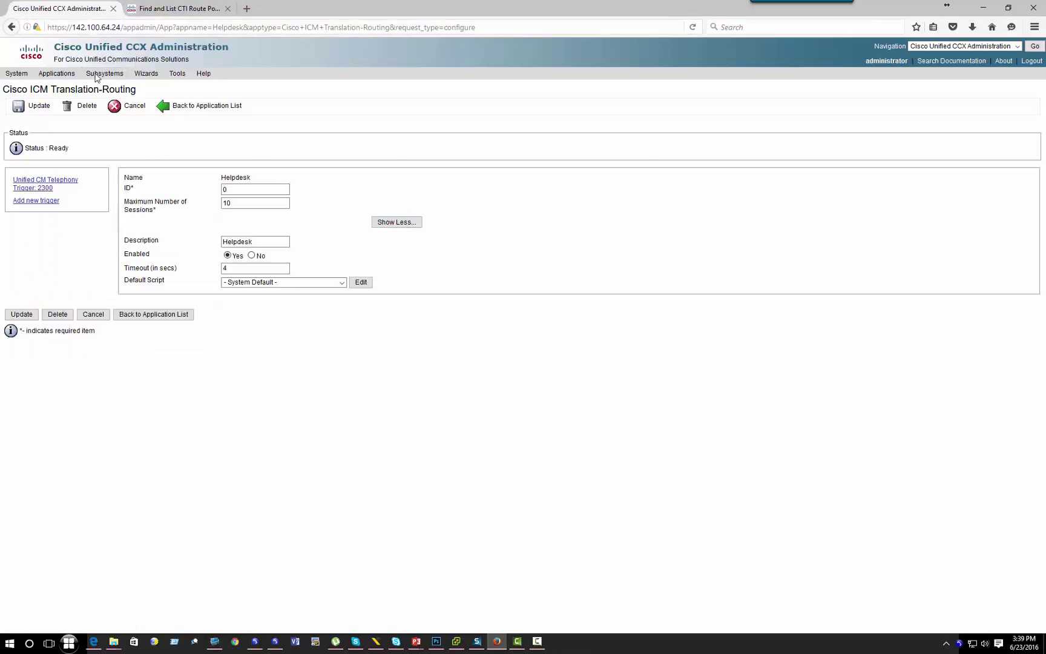
pyautogui.moveTo(100, 73)
pyautogui.moveTo(115, 104)
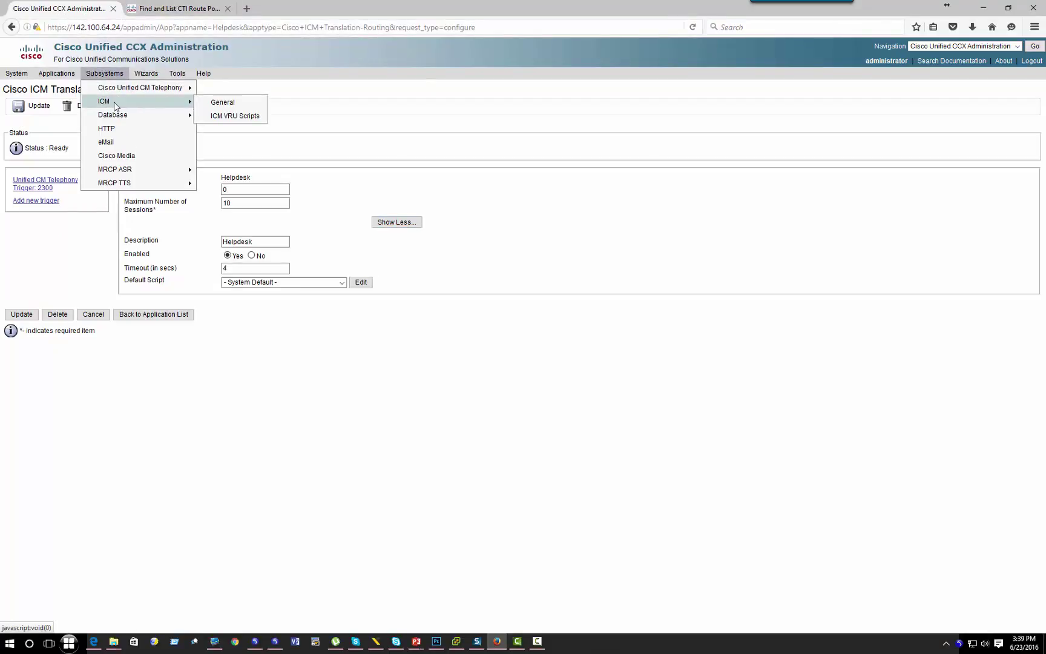
pyautogui.click(230, 115)
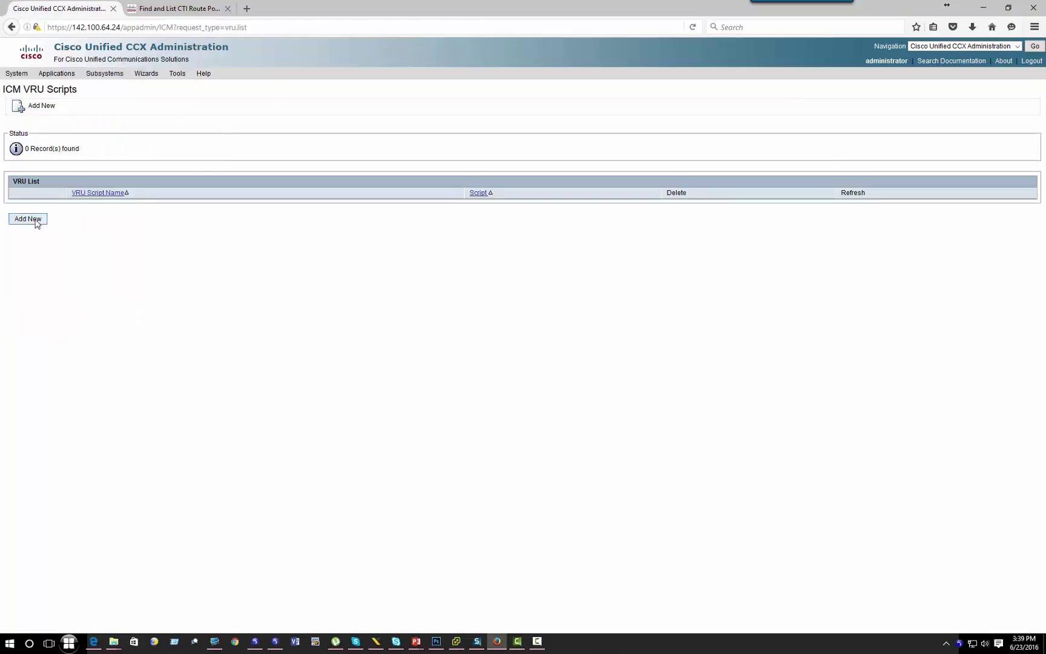
pyautogui.click(25, 220)
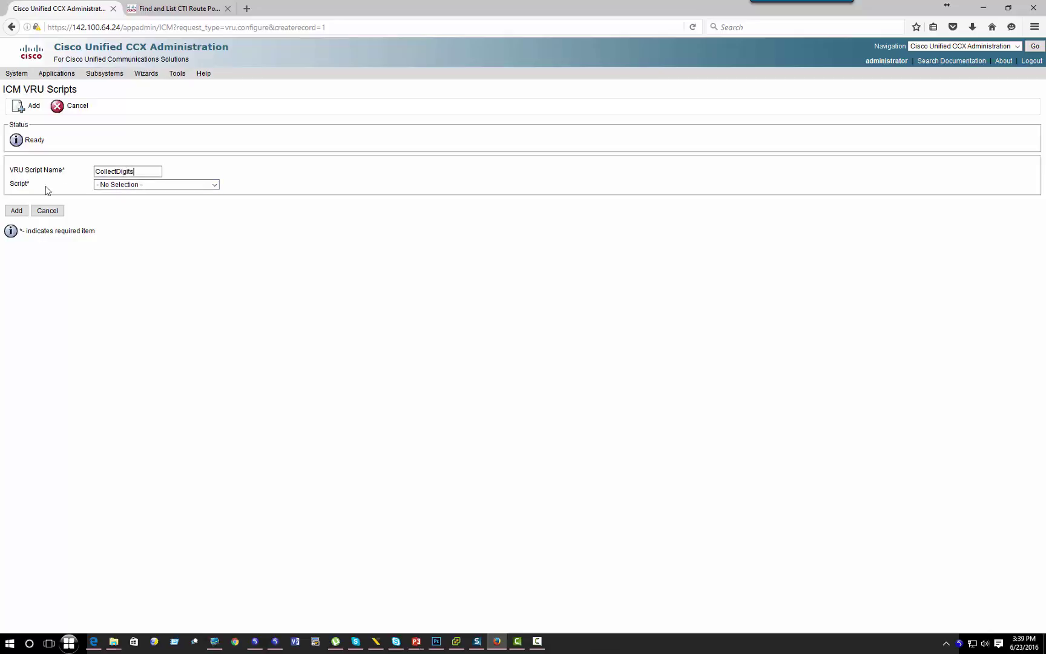
pyautogui.click(148, 187)
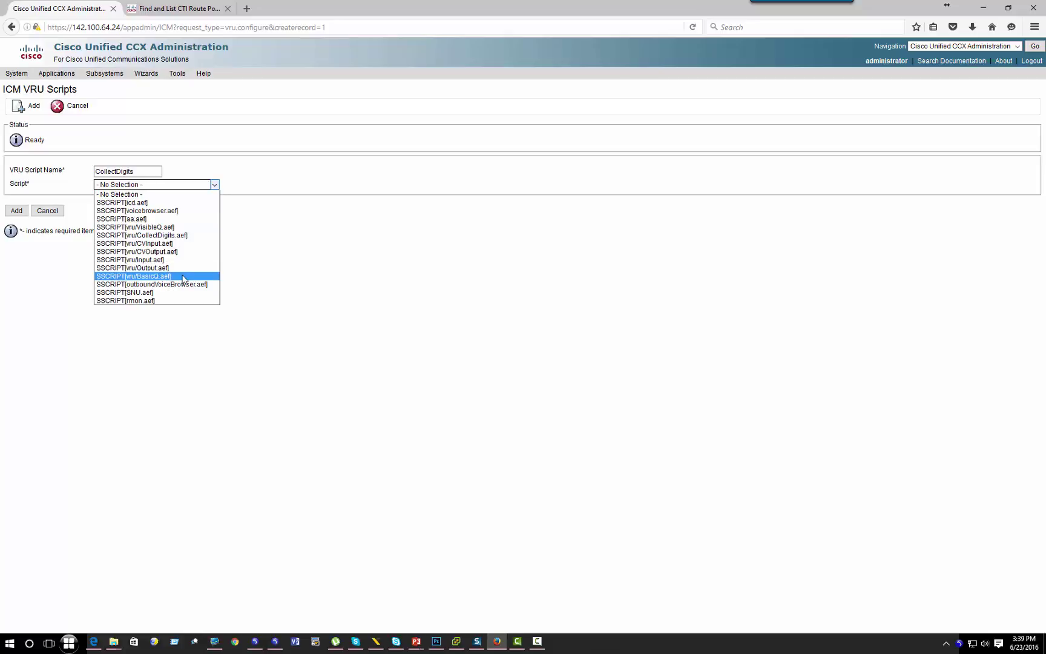
pyautogui.click(185, 236)
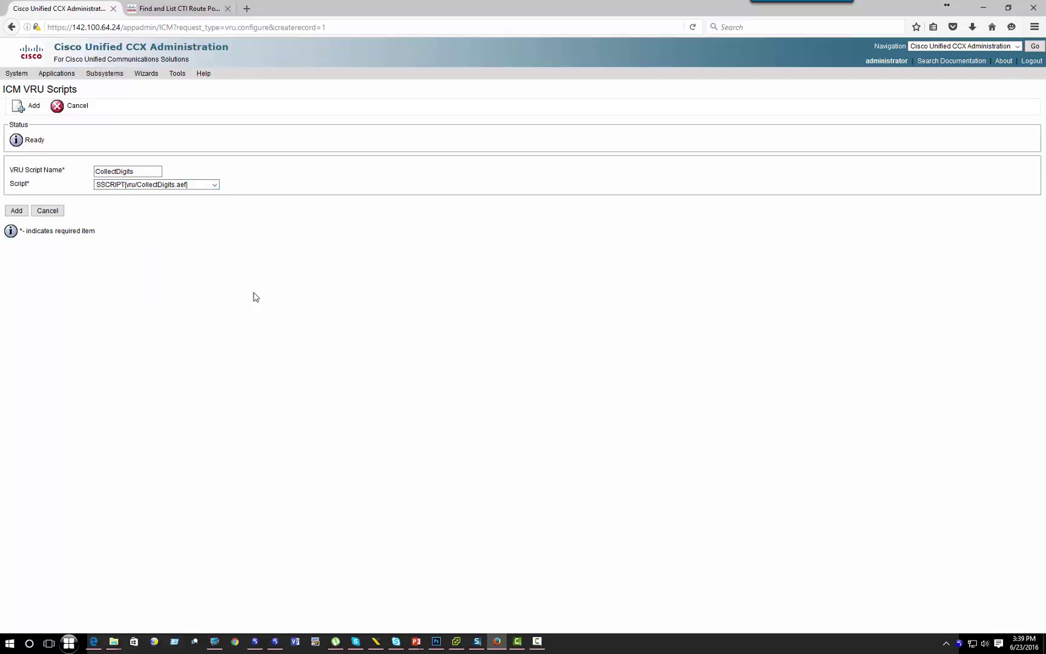
pyautogui.click(16, 211)
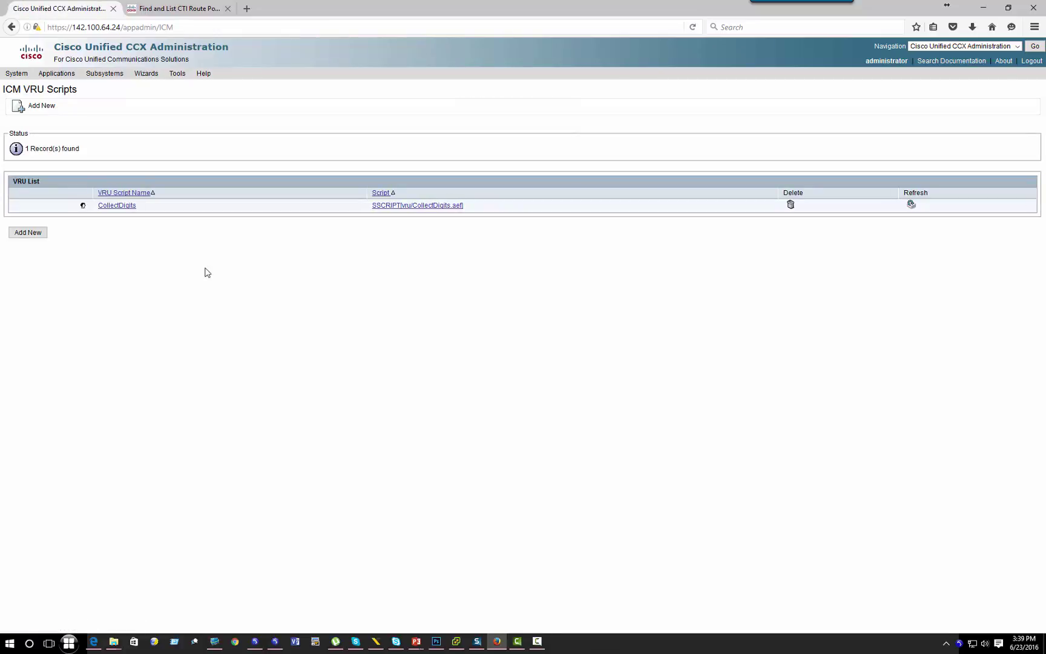
pyautogui.click(268, 641)
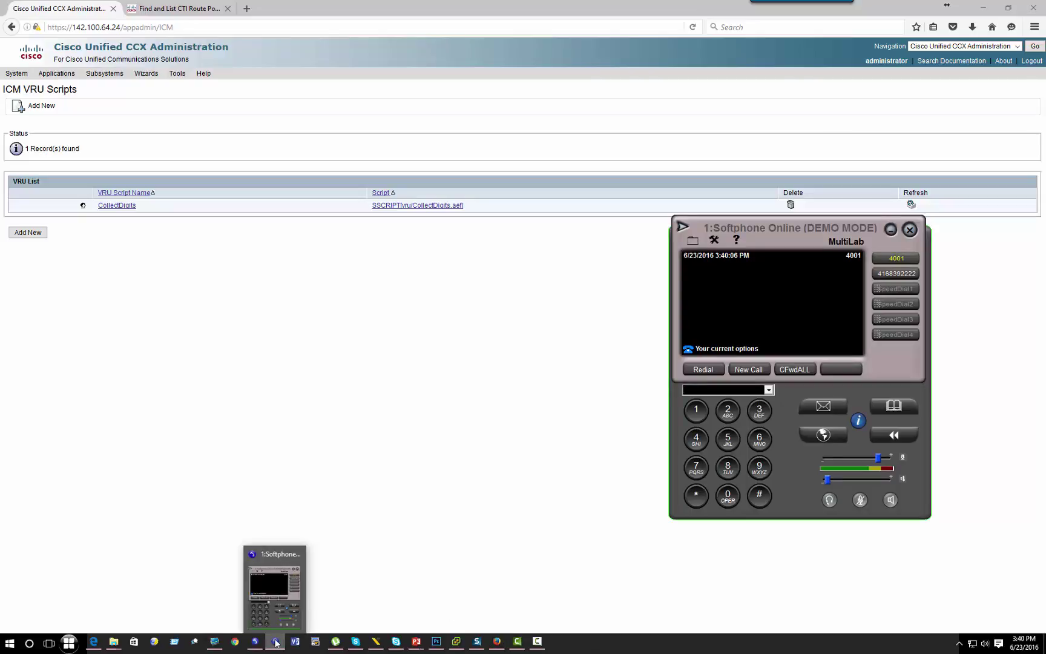
# Step: Put the ICM script into Monitor Script mode to show real-time call counts
pyautogui.click(273, 640)
pyautogui.click(214, 641)
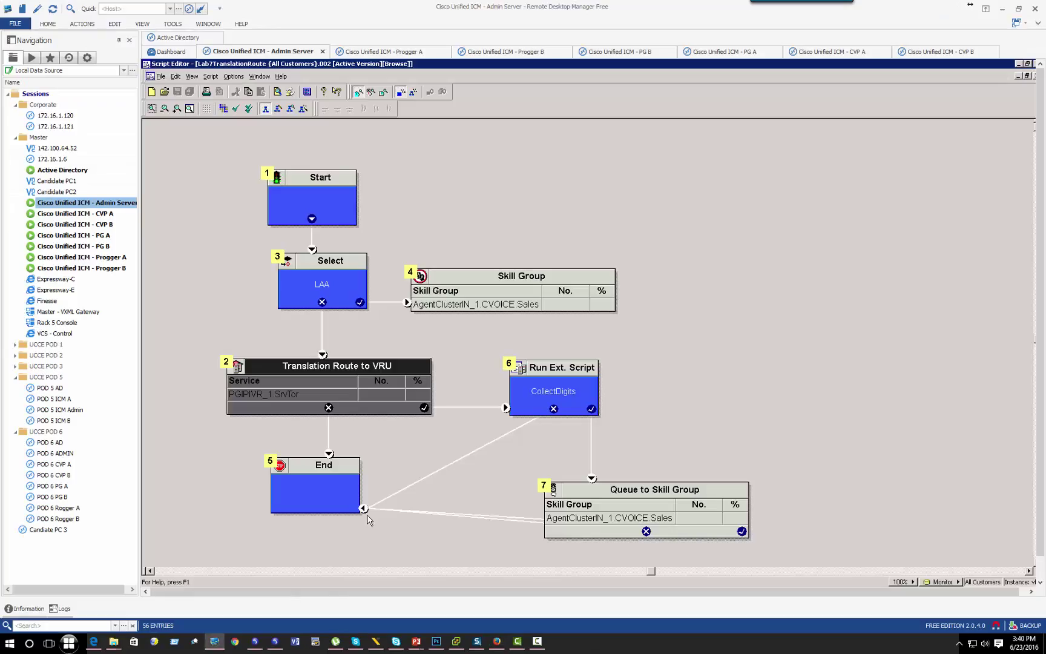
pyautogui.rightClick(524, 167)
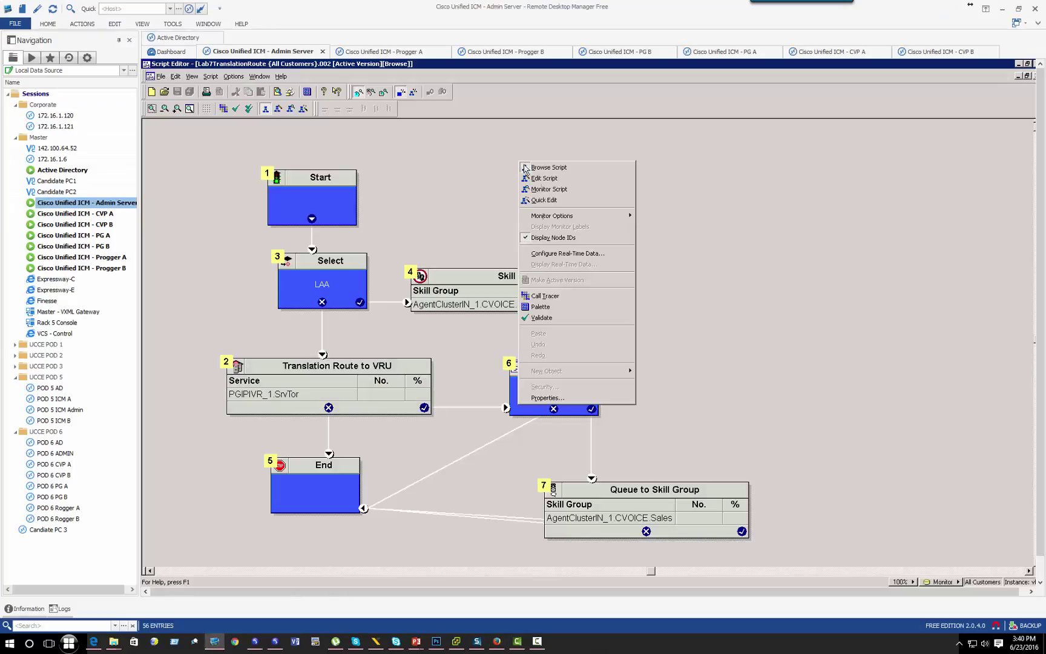
pyautogui.rightClick(696, 197)
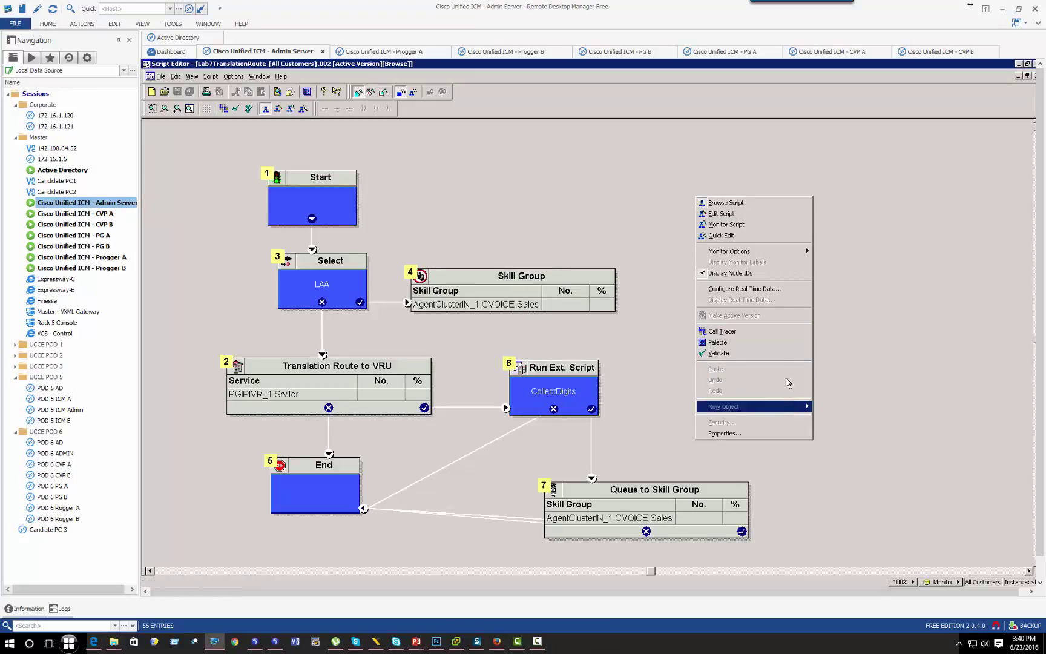
pyautogui.click(718, 225)
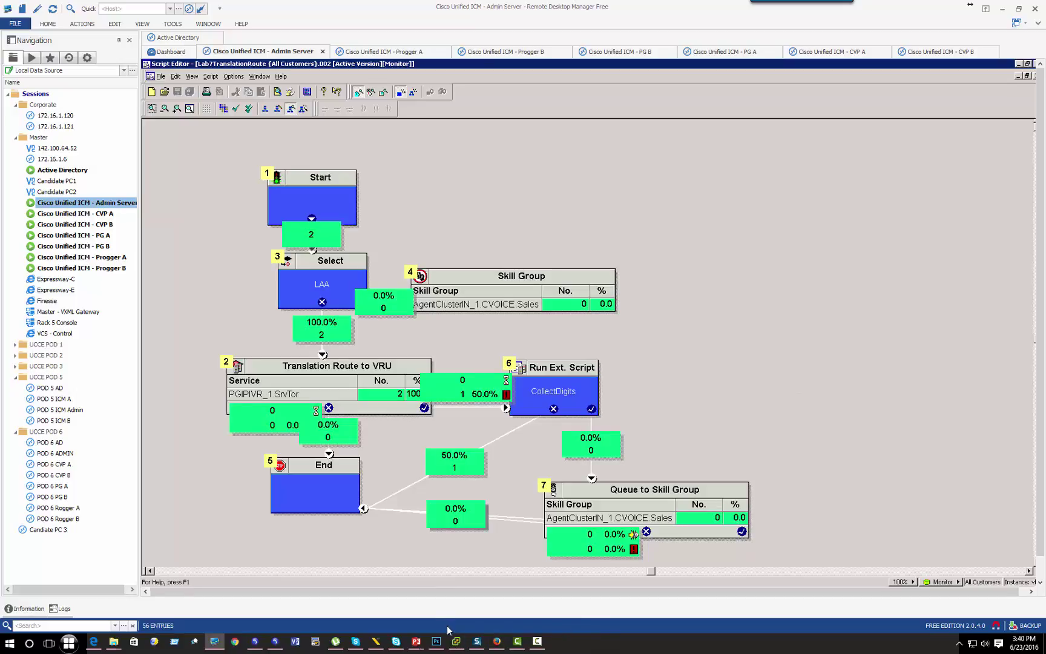
# Step: Restore the softphones and start a new call from the 4001 softphone
pyautogui.click(255, 643)
pyautogui.click(275, 641)
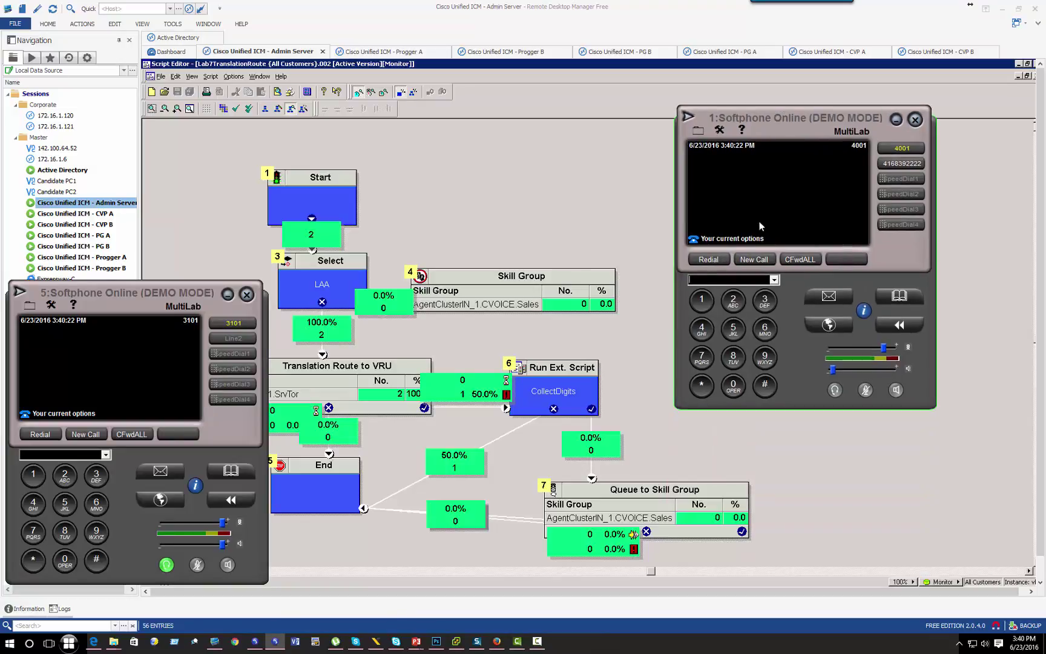
pyautogui.click(746, 260)
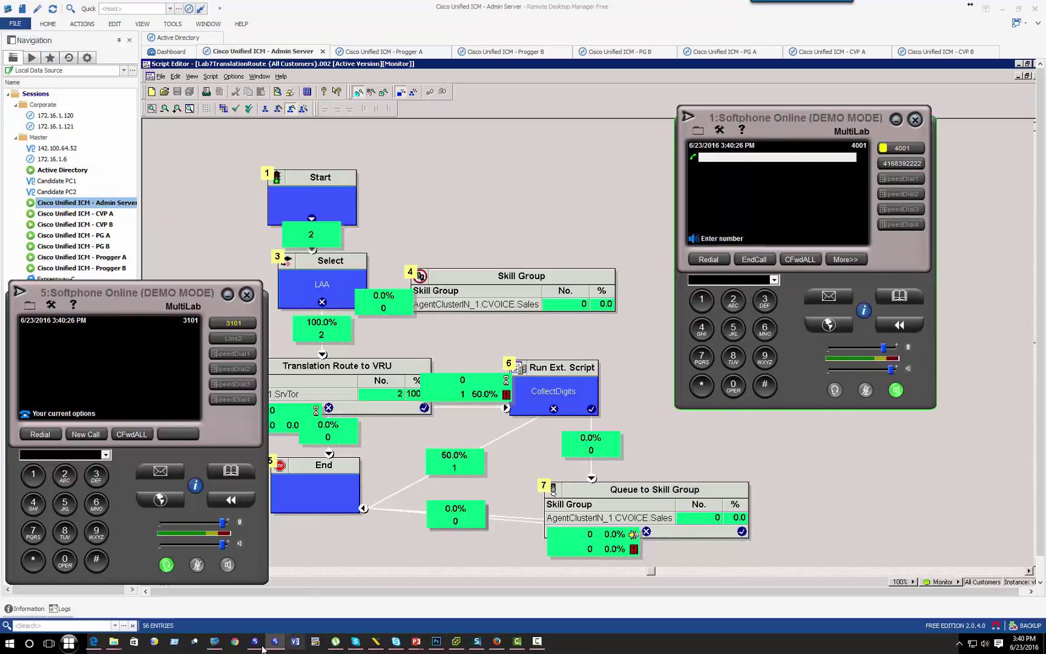
pyautogui.click(93, 642)
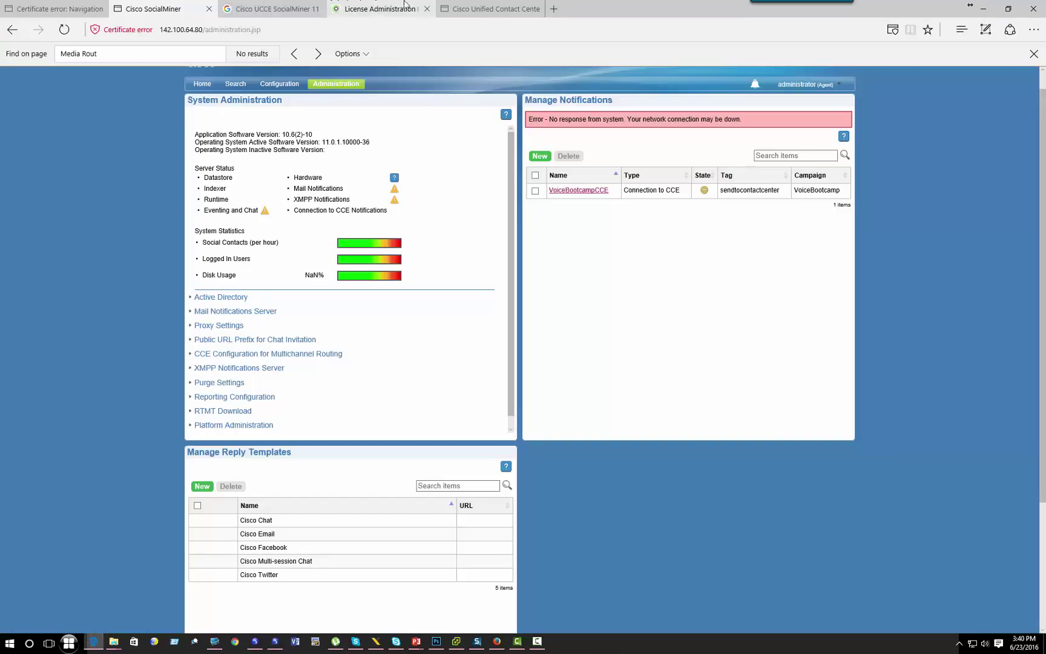
# Step: Load the Finesse sign-in page at fn.corp.voicebootcamp.com in a new browser tab
pyautogui.click(554, 9)
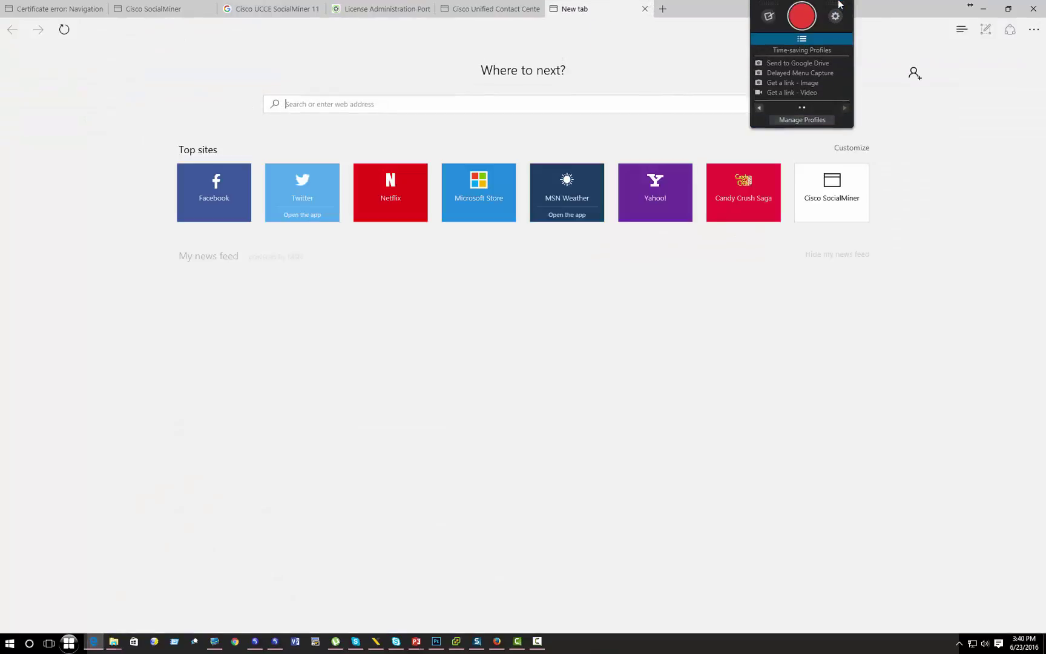
pyautogui.write('fn')
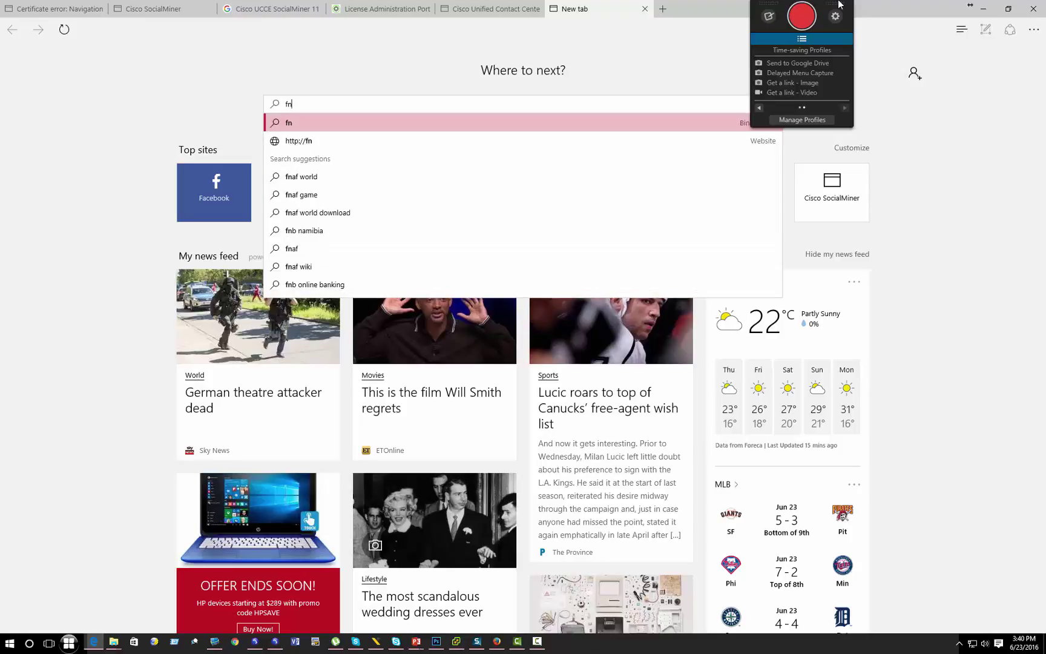
pyautogui.write('.corp')
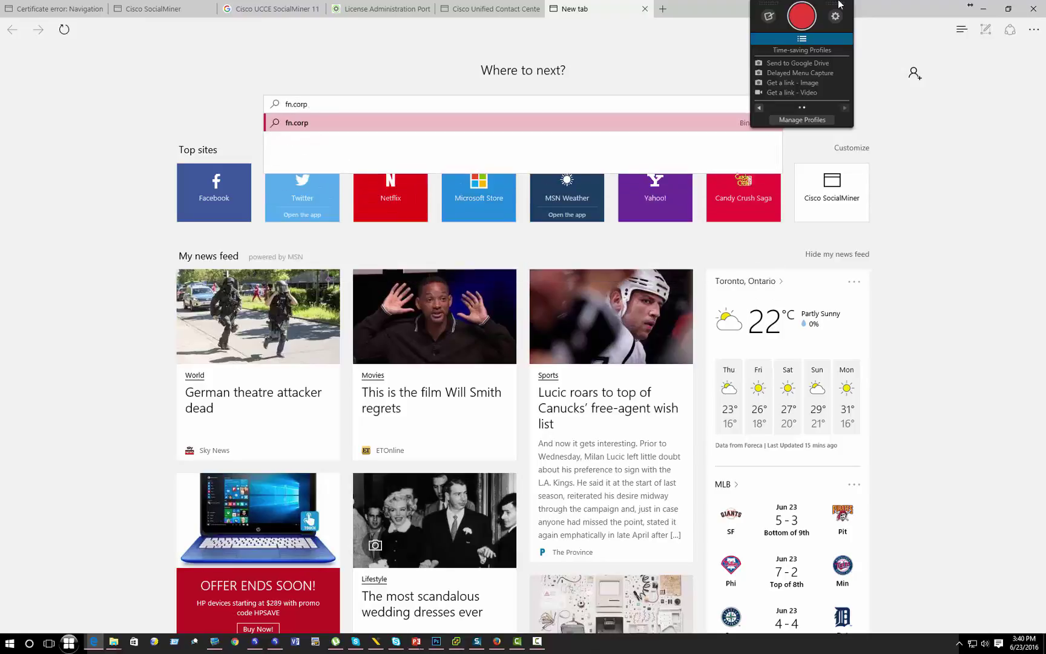
pyautogui.write('.voicebootcamp.com')
pyautogui.press('Return')
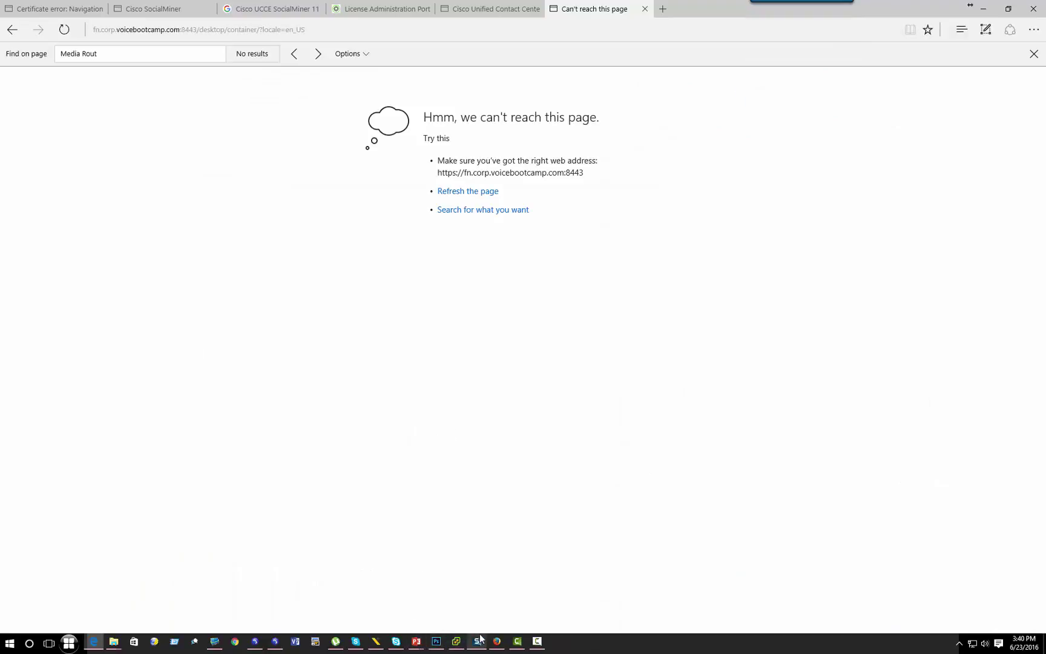
pyautogui.click(496, 641)
pyautogui.click(247, 10)
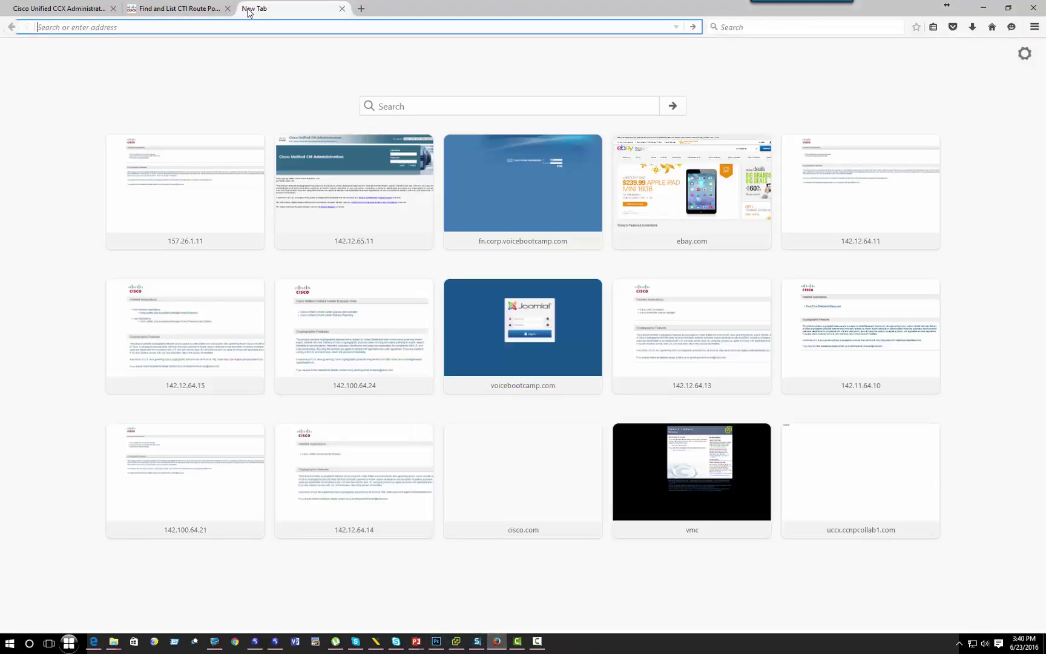
pyautogui.write('fn.corp.voicebootcamp.com/')
pyautogui.press('Return')
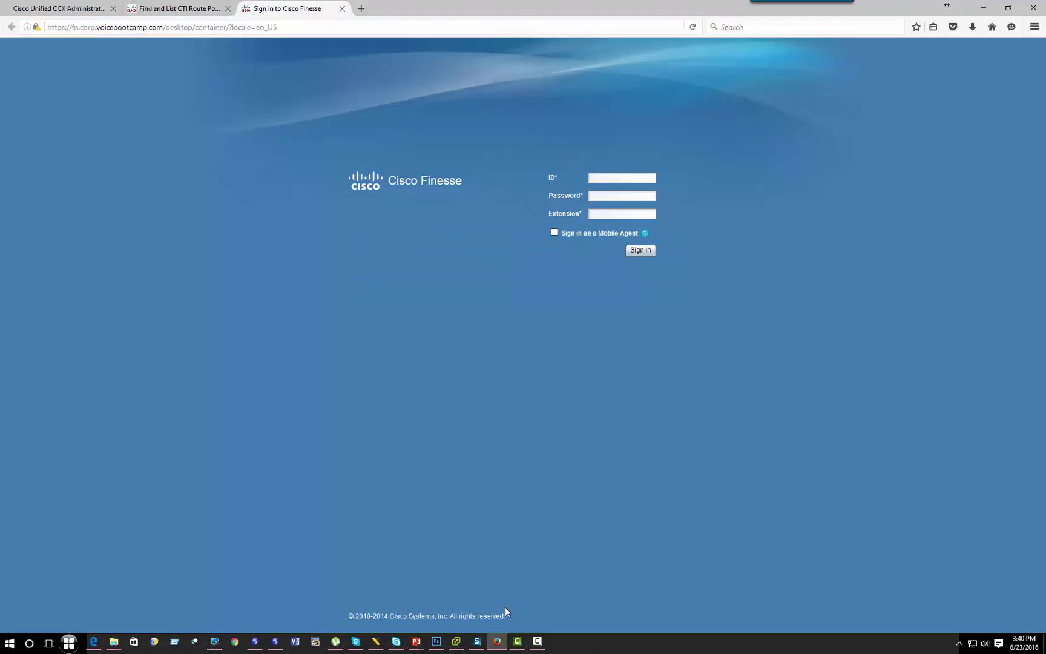
# Step: Hang up softphone 1's open line and sign in with the saved agent ID and extension 3003
pyautogui.click(255, 641)
pyautogui.click(275, 641)
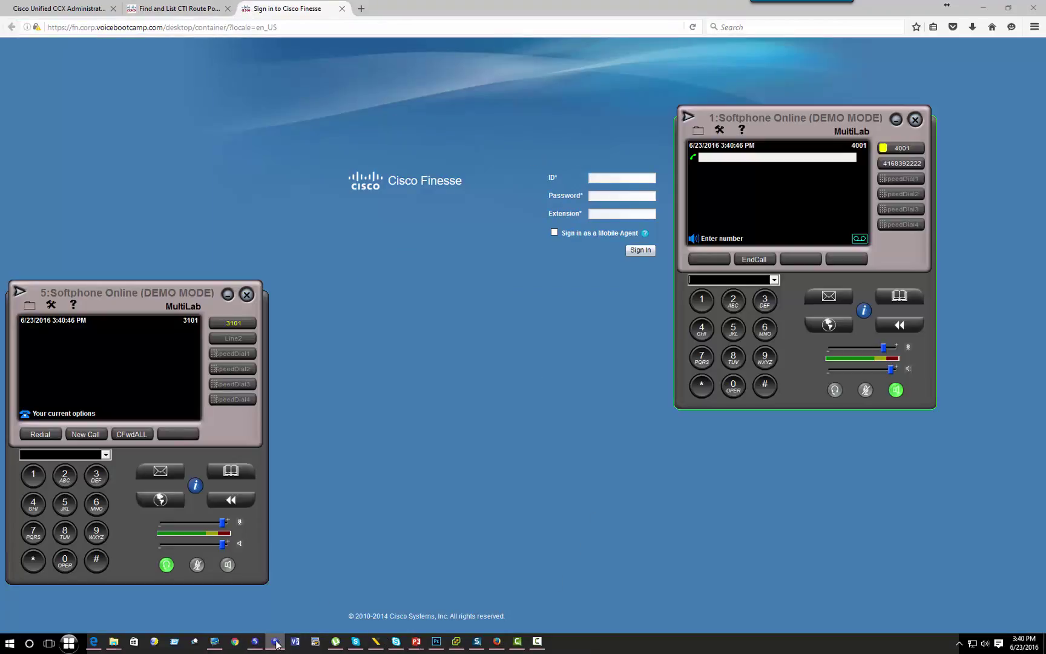
pyautogui.click(753, 259)
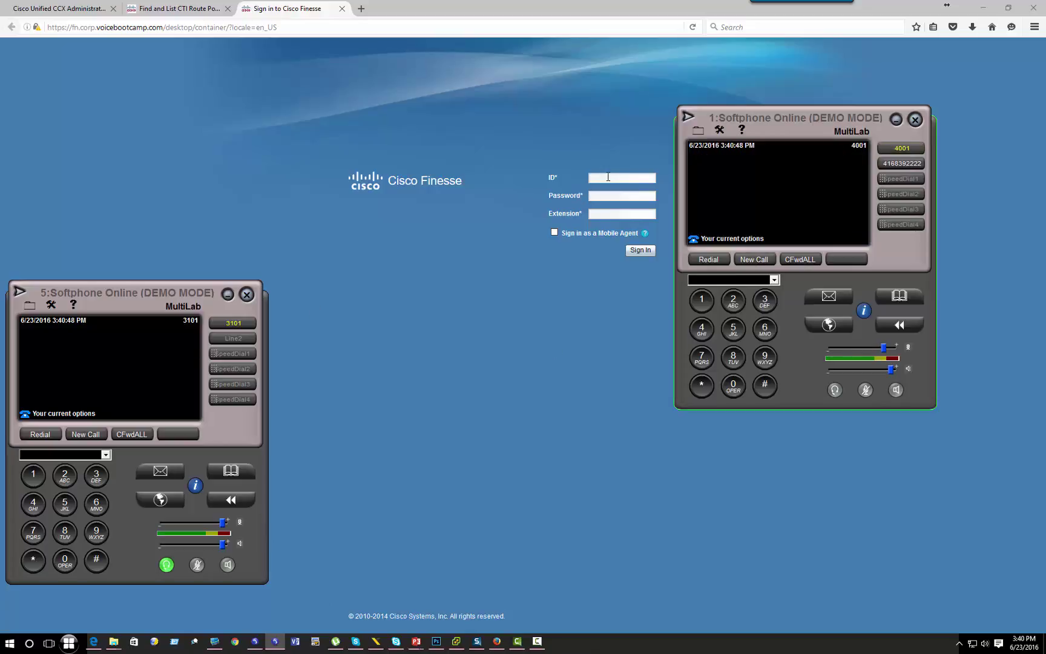
pyautogui.click(608, 177)
pyautogui.press('Down')
pyautogui.press('Down')
pyautogui.press('Down')
pyautogui.press('Return')
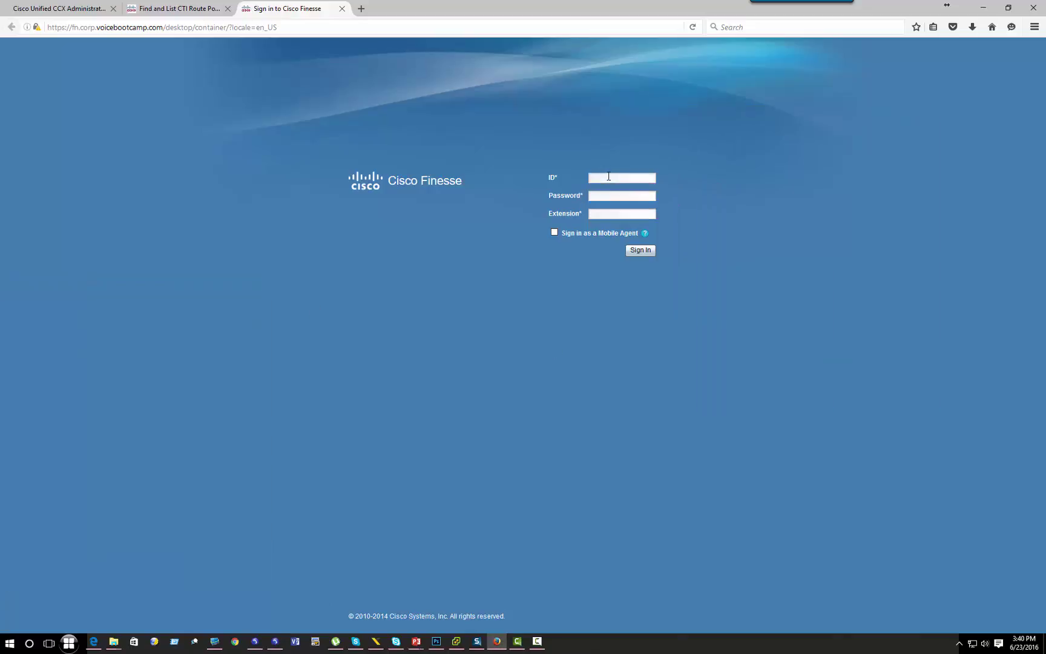
pyautogui.write('3003')
pyautogui.press('Return')
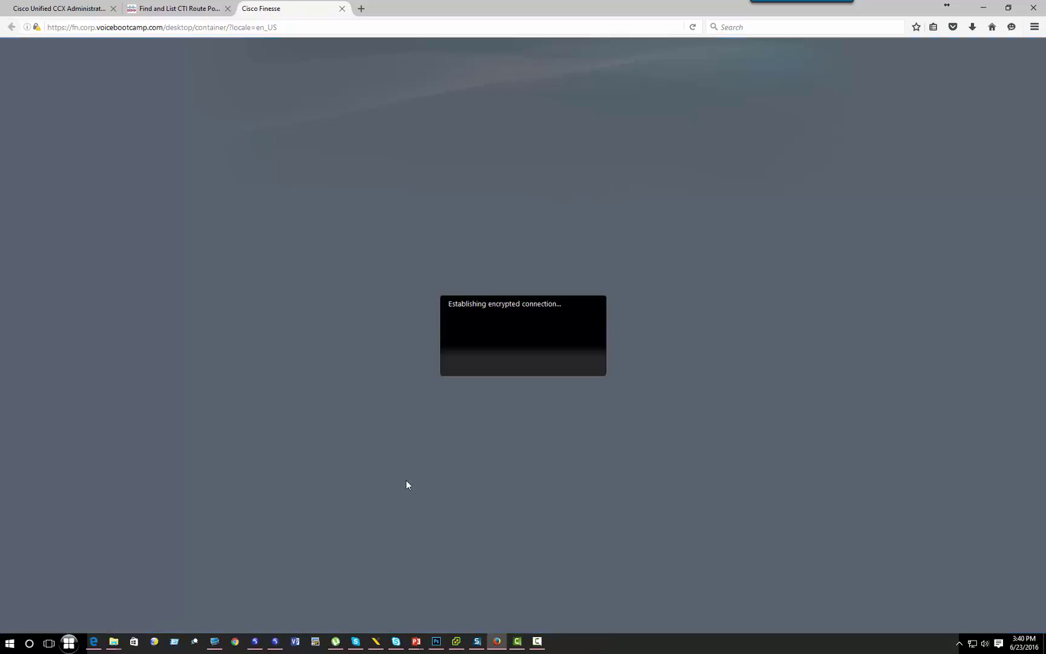
# Step: Accept both certificate warnings so the Finesse agent desktop opens in Not Ready state
pyautogui.click(254, 643)
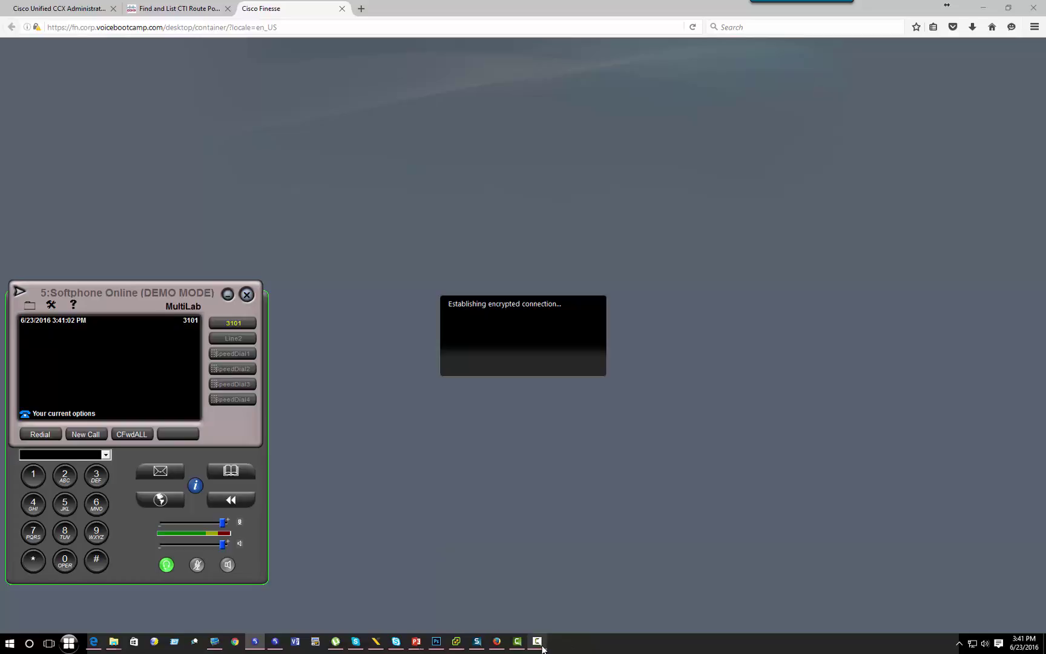
pyautogui.moveTo(542, 645)
pyautogui.click(642, 486)
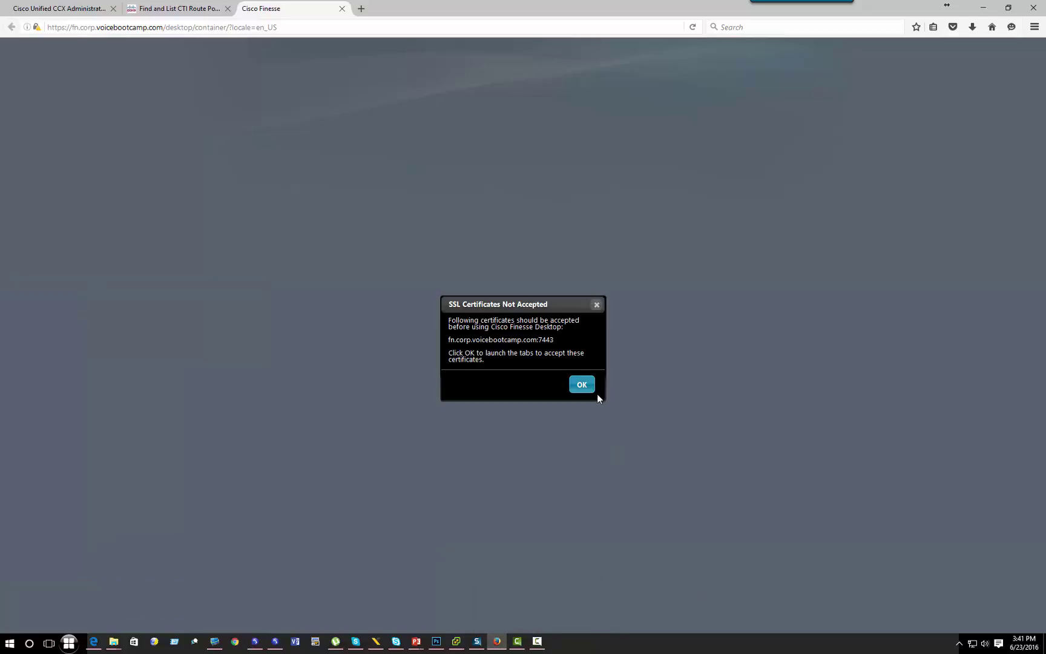
pyautogui.click(584, 387)
pyautogui.click(577, 346)
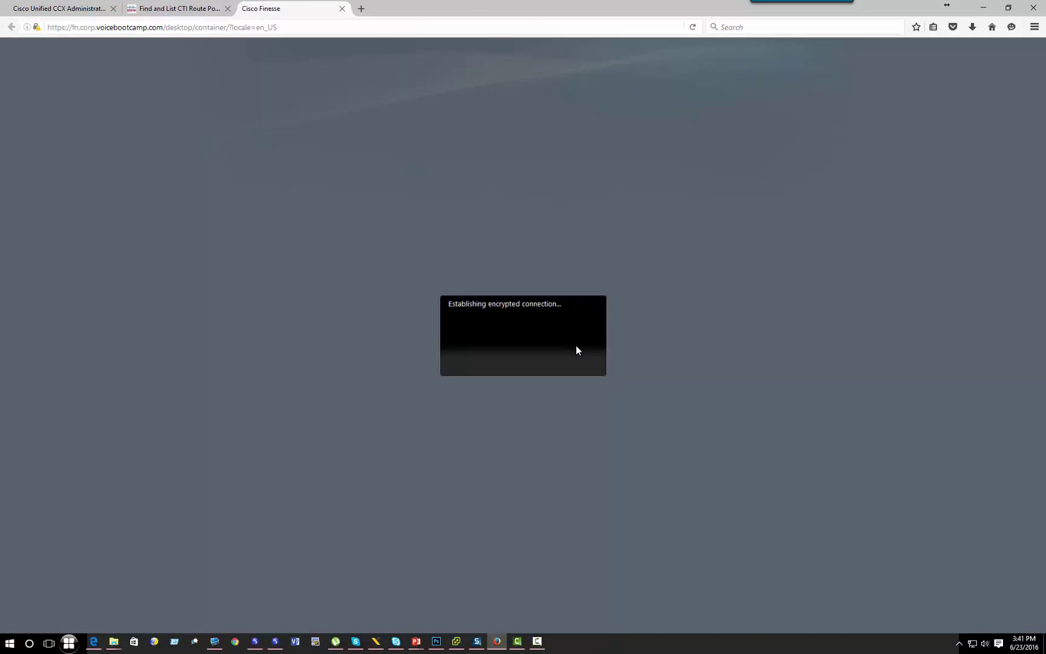
pyautogui.click(189, 12)
pyautogui.click(259, 9)
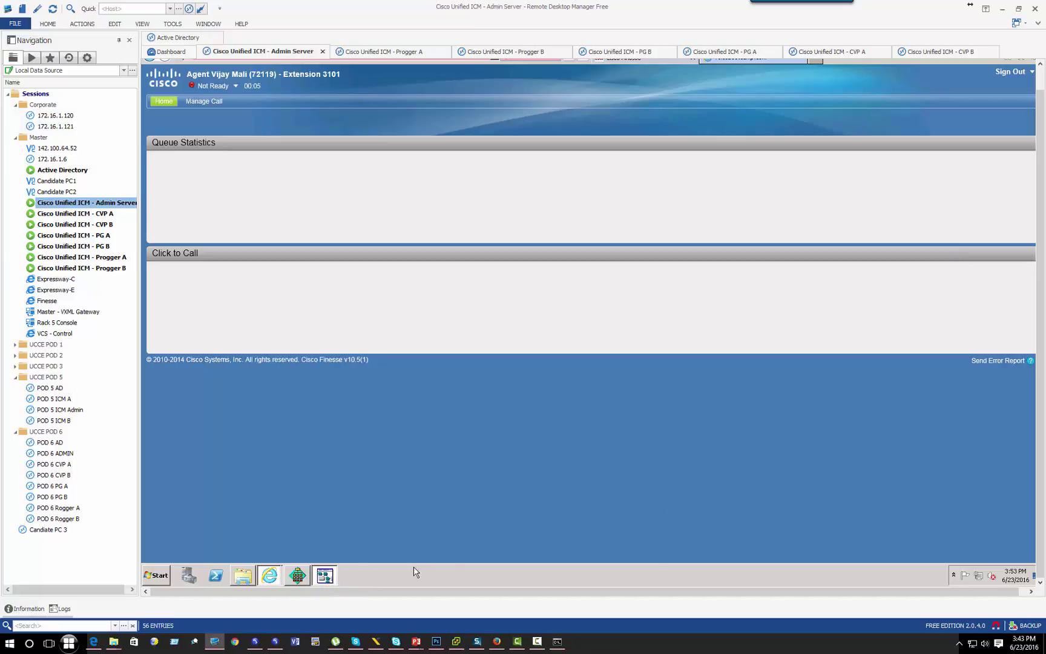
# Step: Maximize the monitored Script Editor and place then end a test call to 3000
pyautogui.click(332, 581)
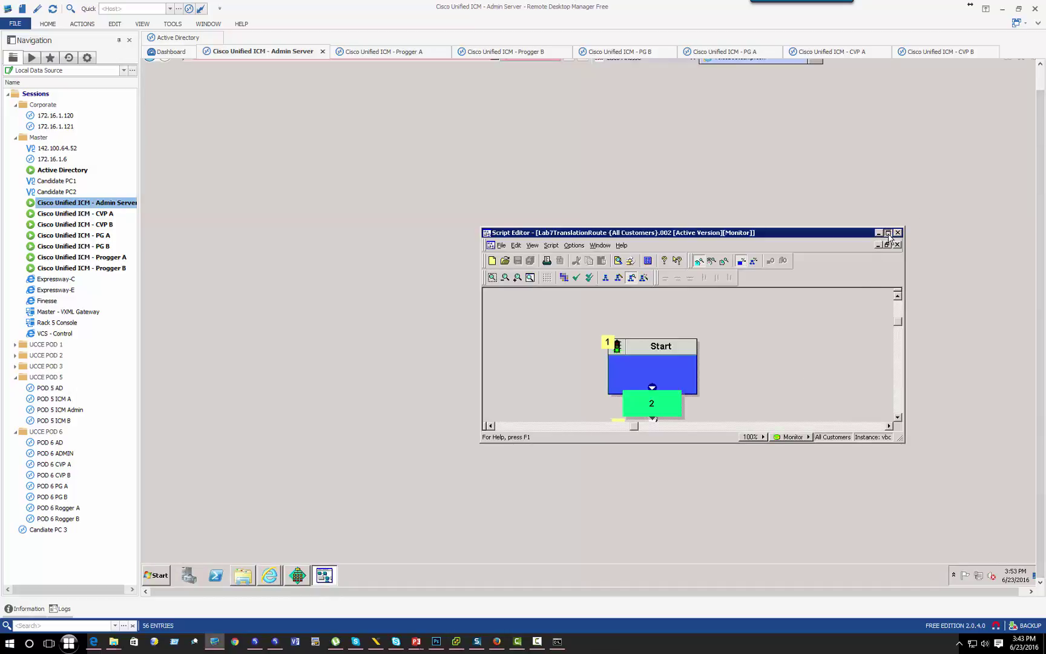
pyautogui.click(888, 233)
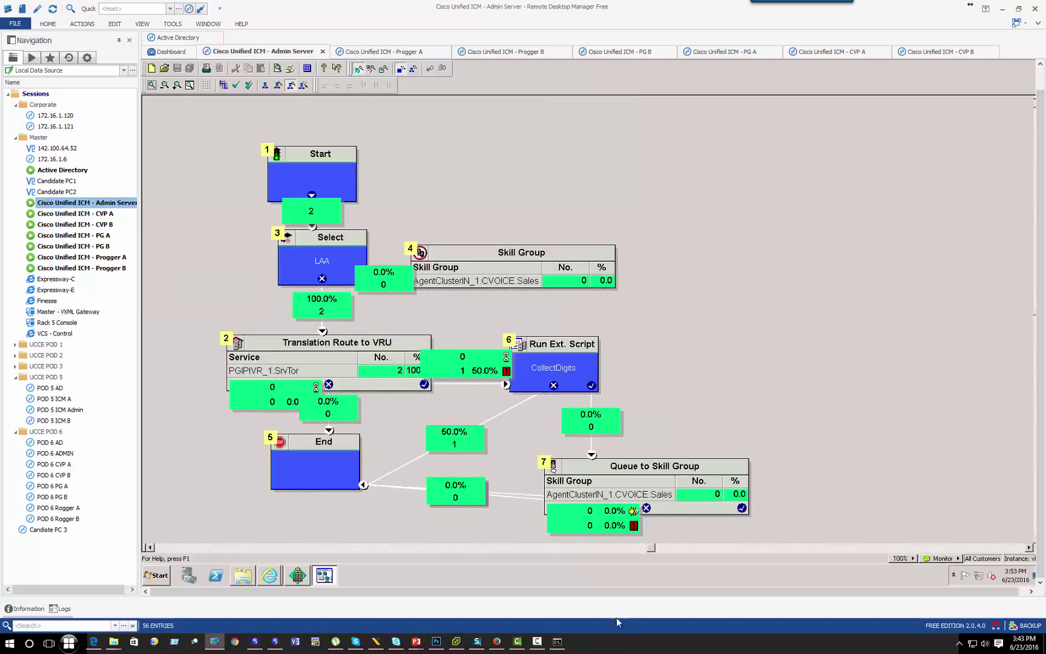
pyautogui.click(275, 641)
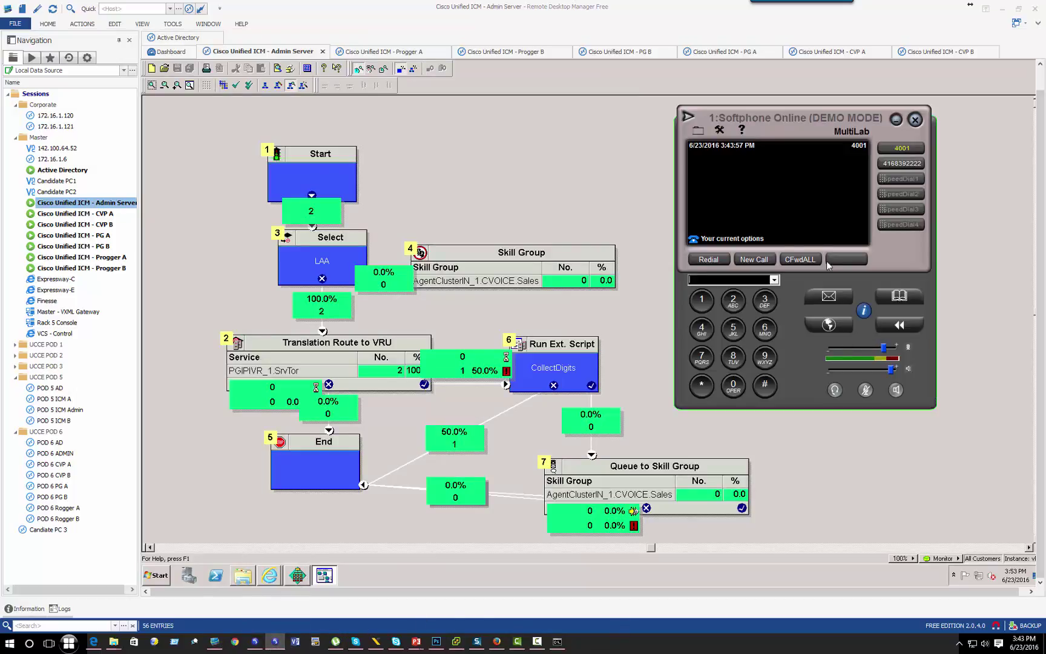
pyautogui.click(754, 259)
pyautogui.click(765, 300)
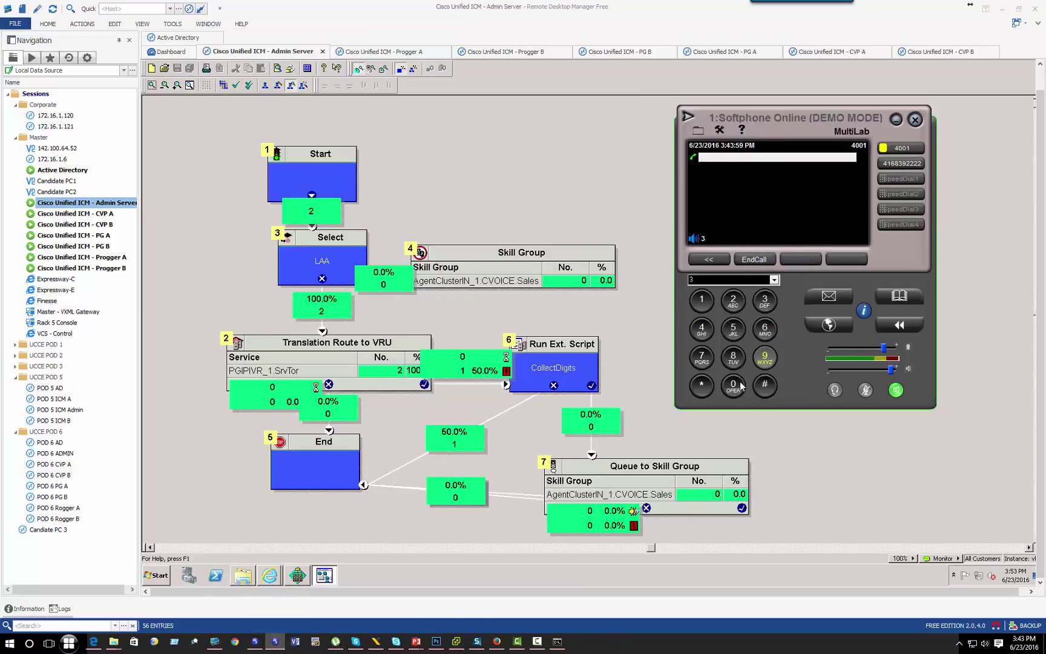
pyautogui.click(733, 386)
pyautogui.click(733, 388)
pyautogui.click(733, 389)
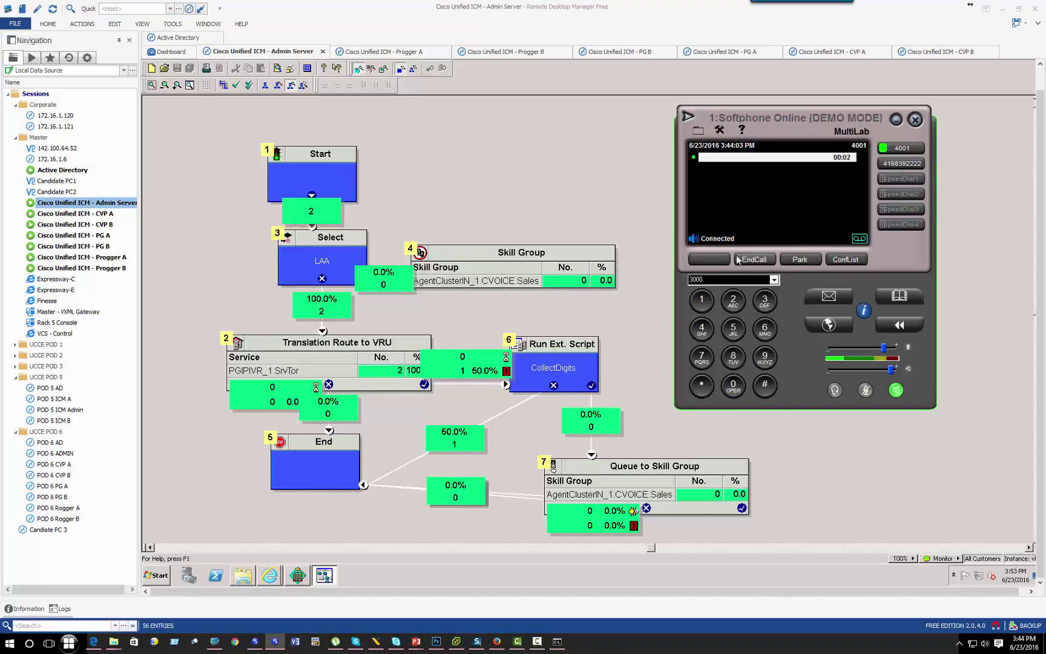
pyautogui.click(746, 261)
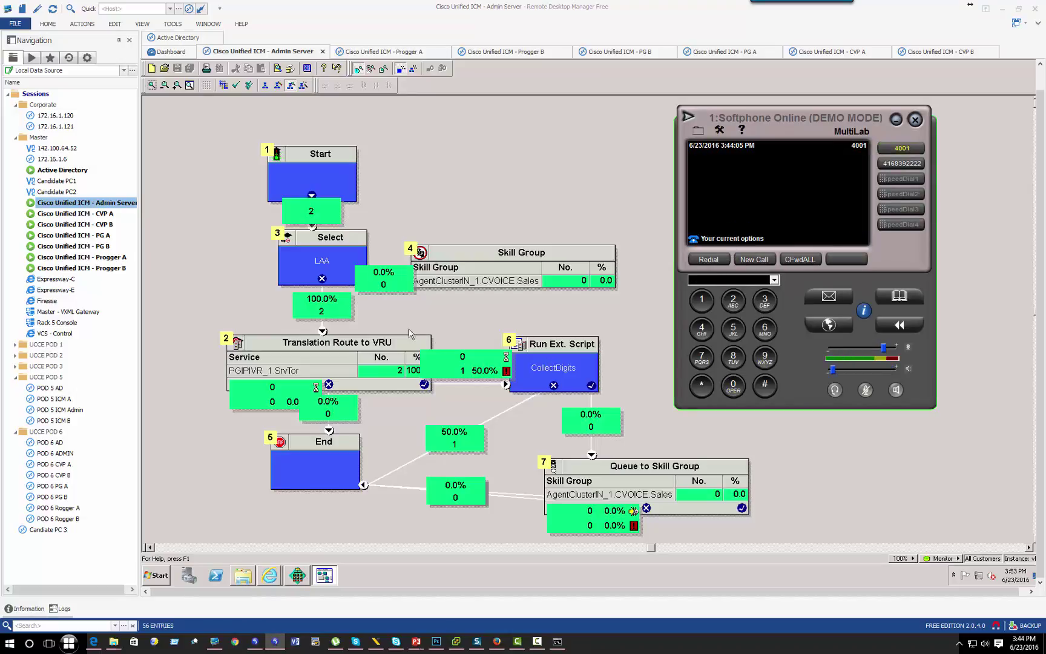
# Step: Check the monitored node counters, confirming 3 calls through Translation Route to VRU
pyautogui.click(327, 267)
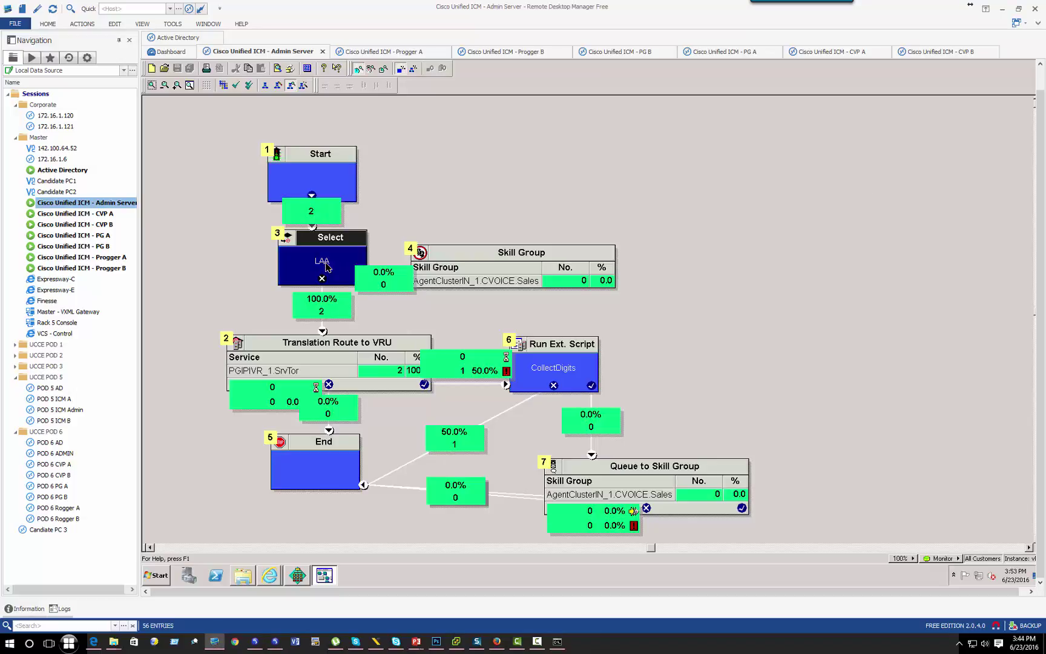
pyautogui.click(487, 271)
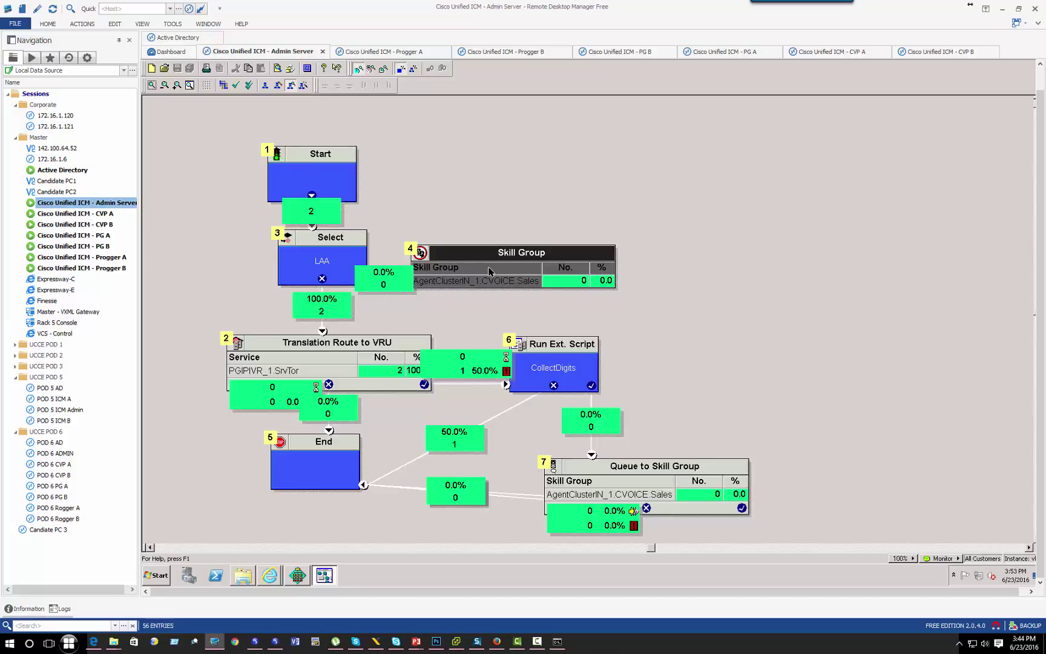
pyautogui.click(312, 259)
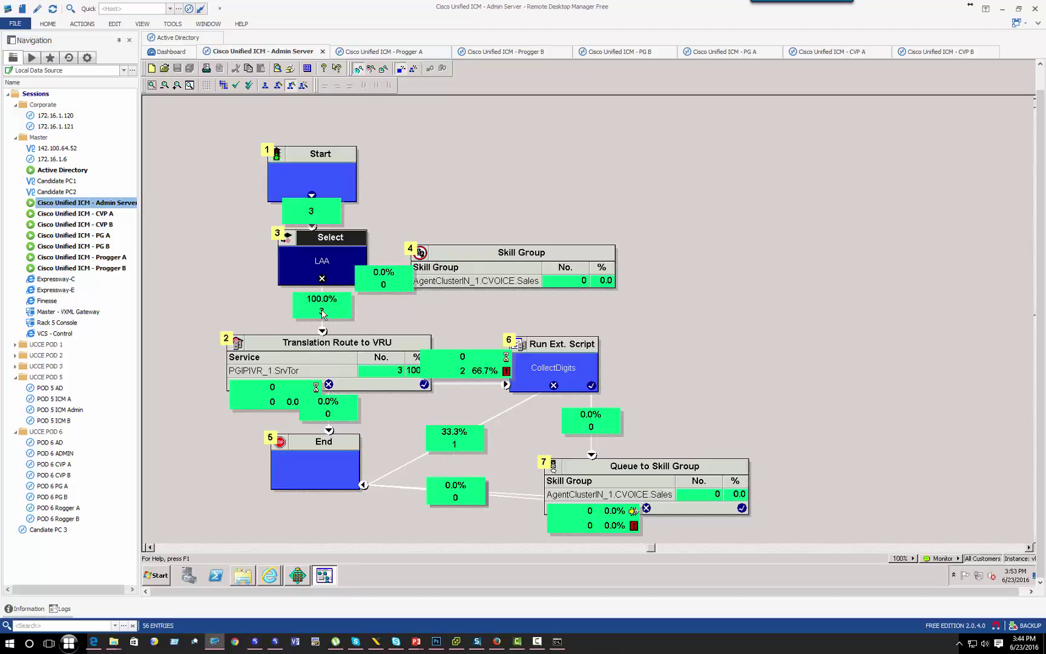
pyautogui.moveTo(322, 312)
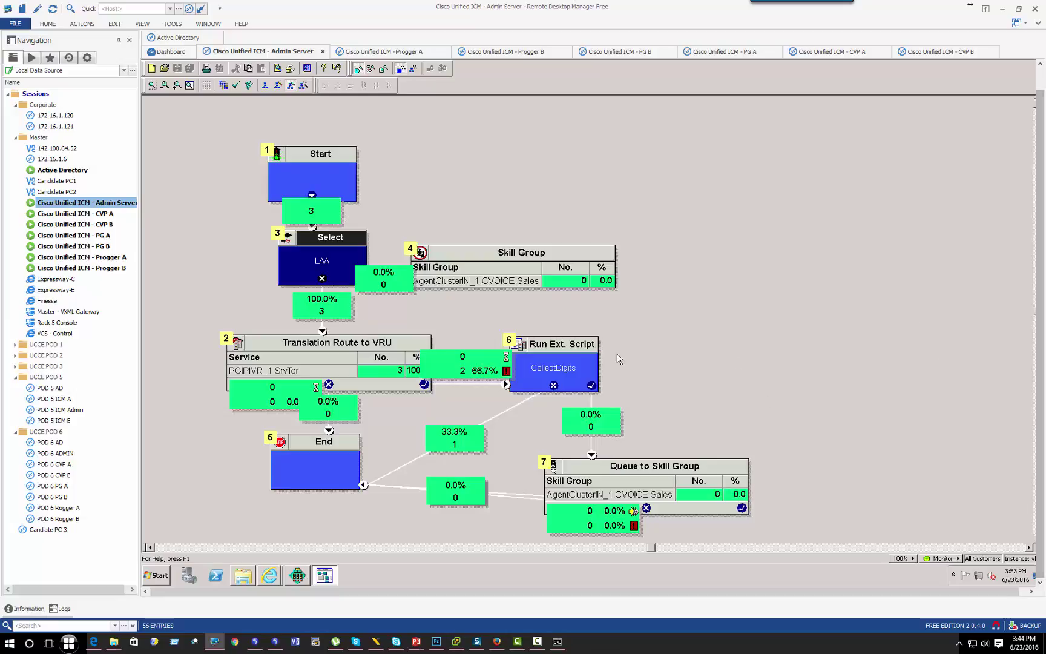
pyautogui.click(555, 375)
pyautogui.click(462, 434)
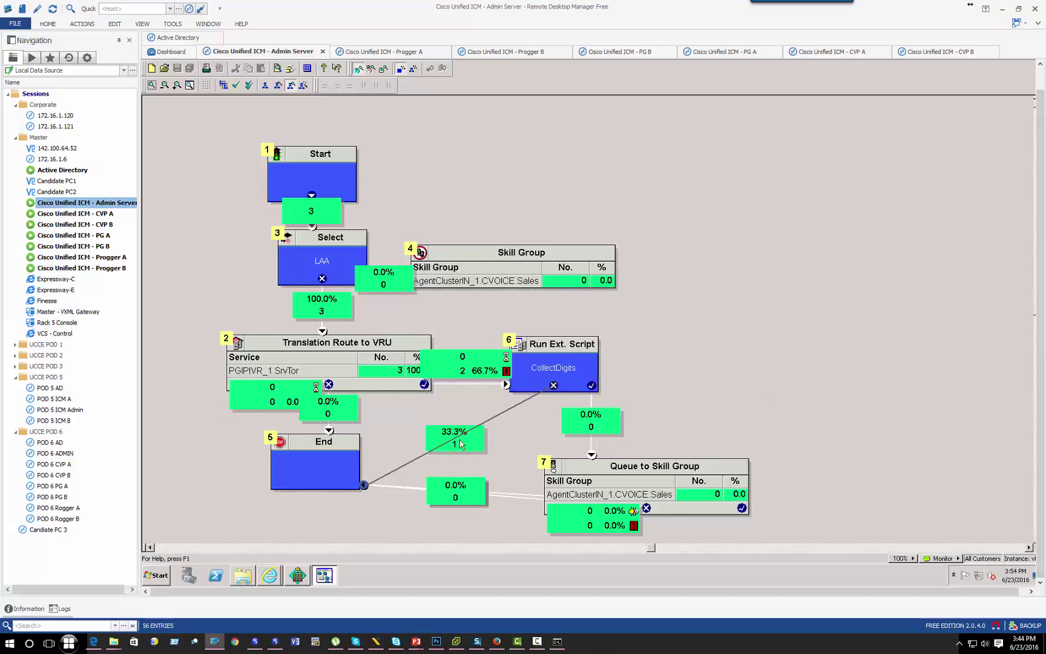
pyautogui.click(348, 355)
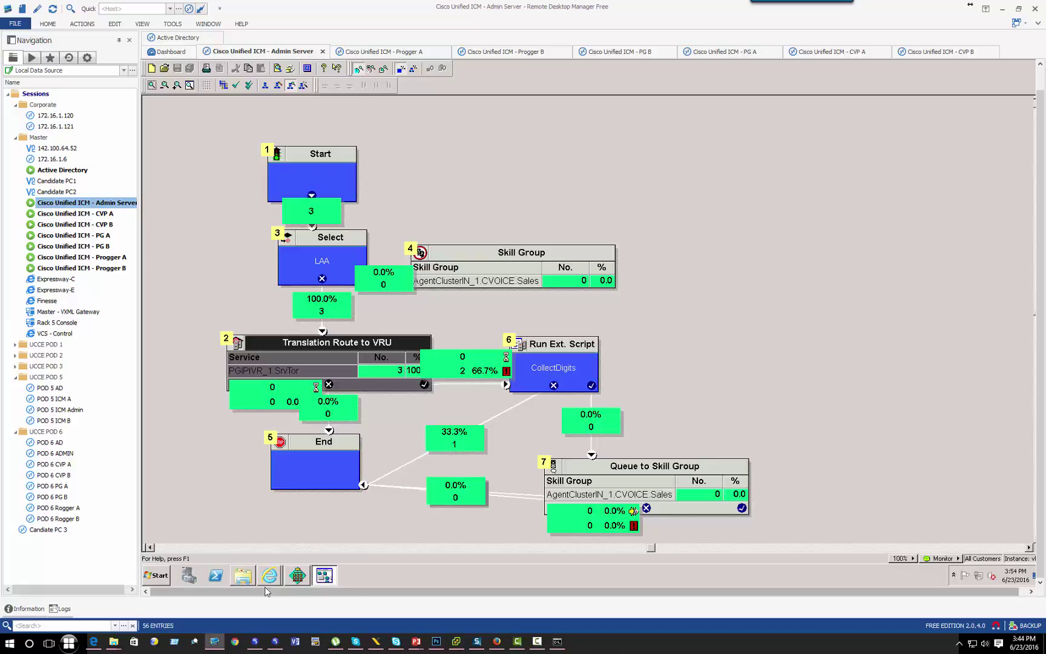
pyautogui.click(297, 576)
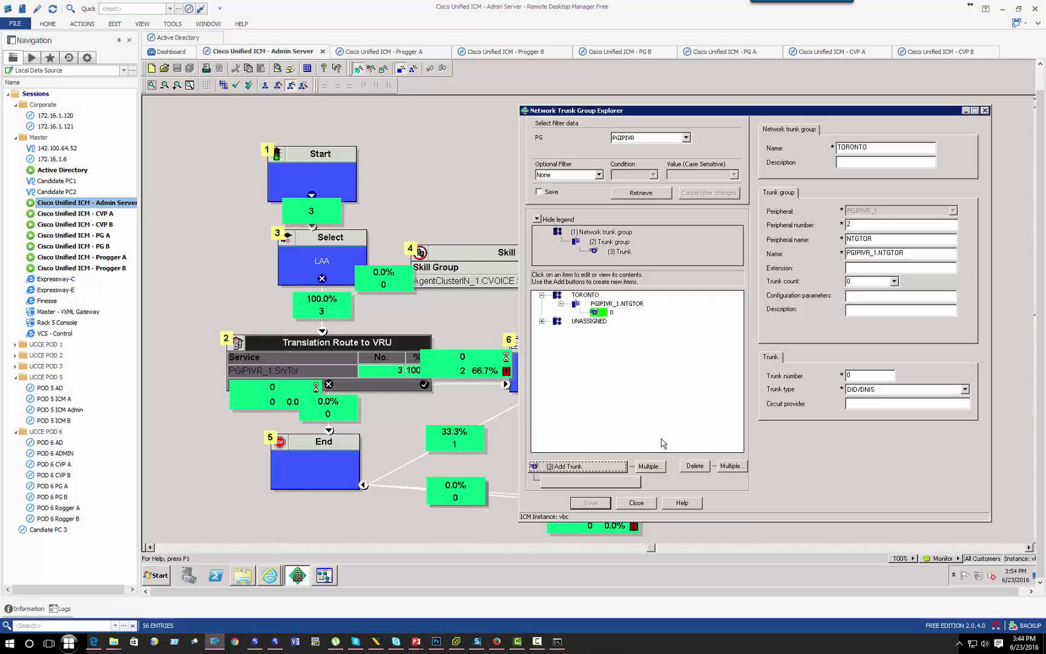
# Step: Close the trunk group explorer and open Configuration Manager's Service Explorer
pyautogui.click(636, 503)
pyautogui.click(243, 575)
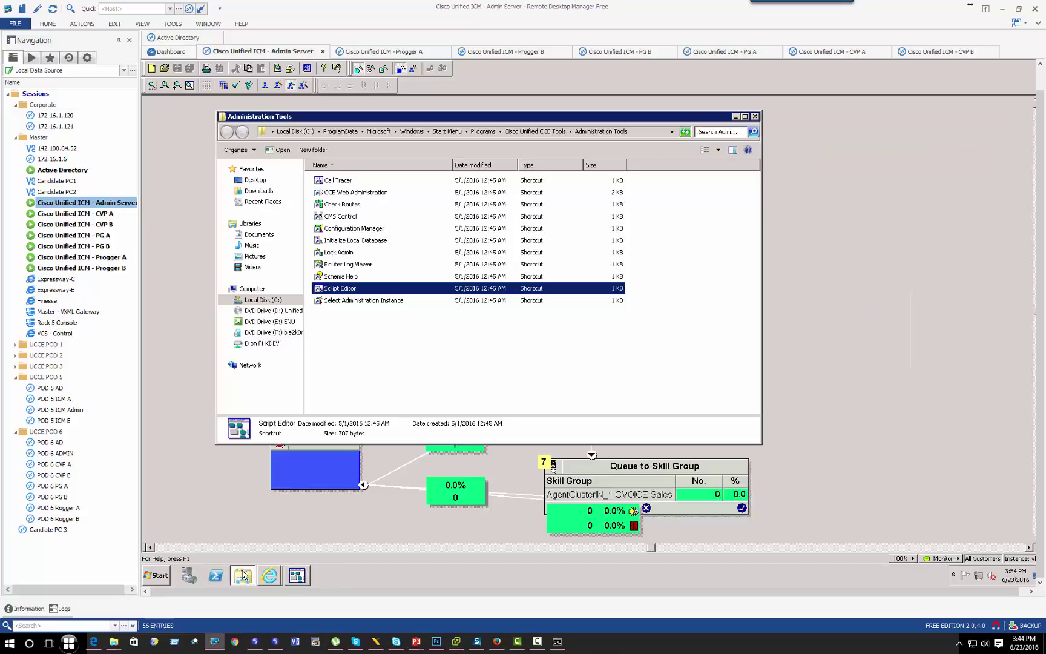
pyautogui.doubleClick(363, 230)
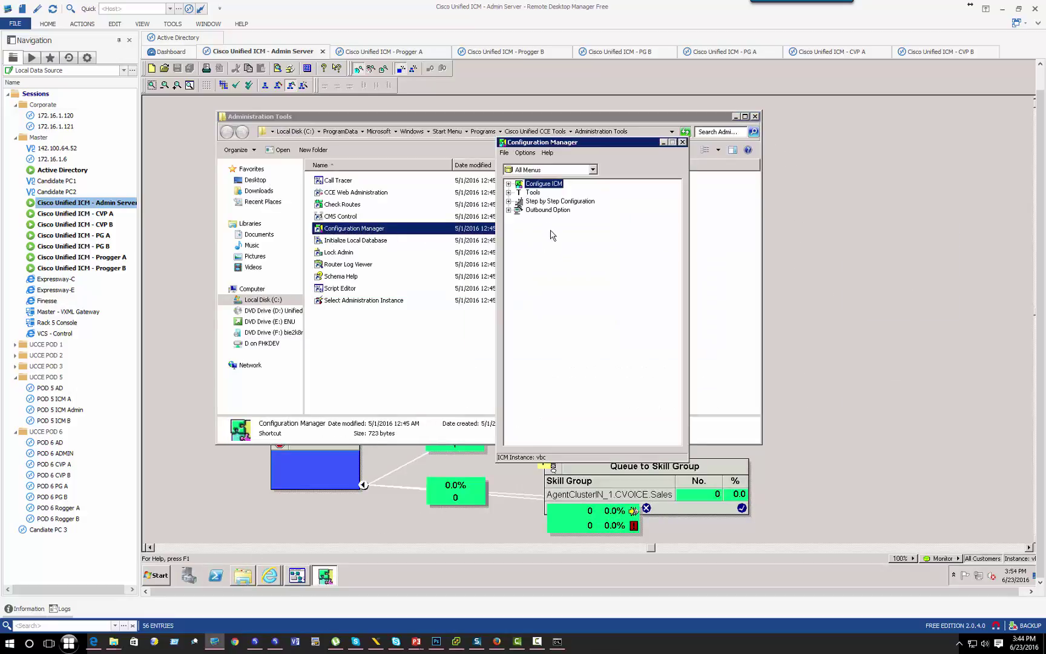
pyautogui.click(538, 194)
pyautogui.doubleClick(538, 194)
pyautogui.doubleClick(554, 210)
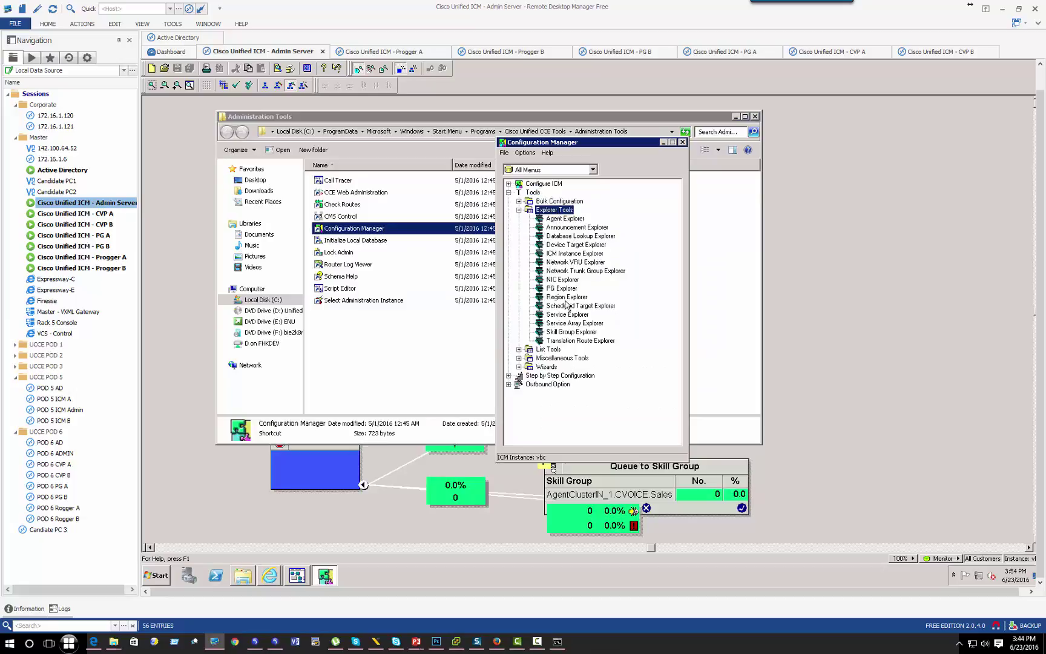
pyautogui.click(562, 315)
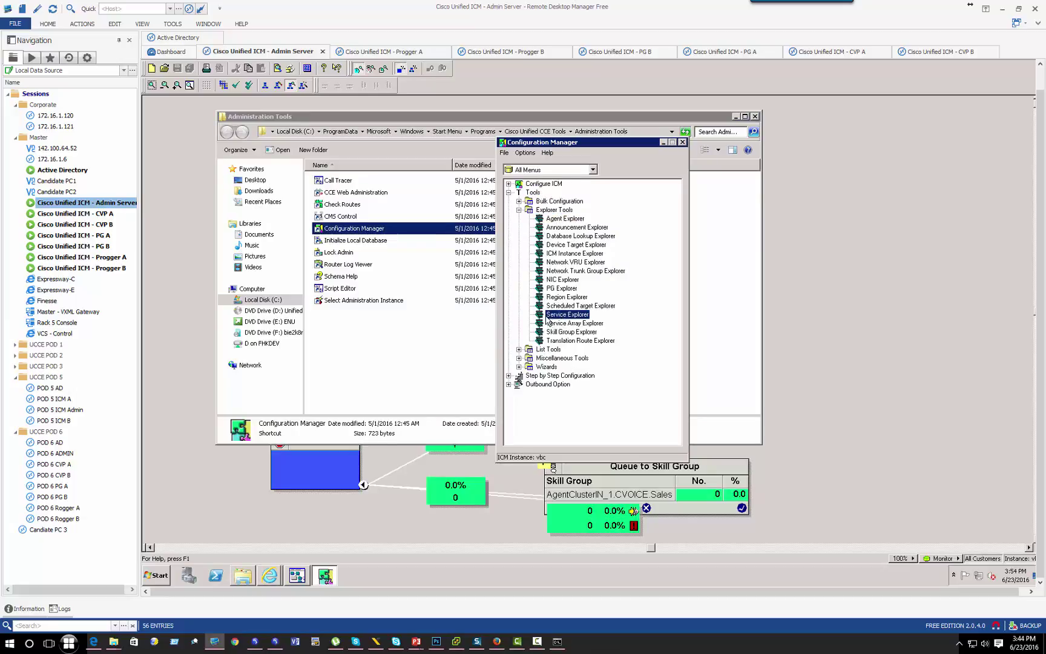
pyautogui.doubleClick(563, 315)
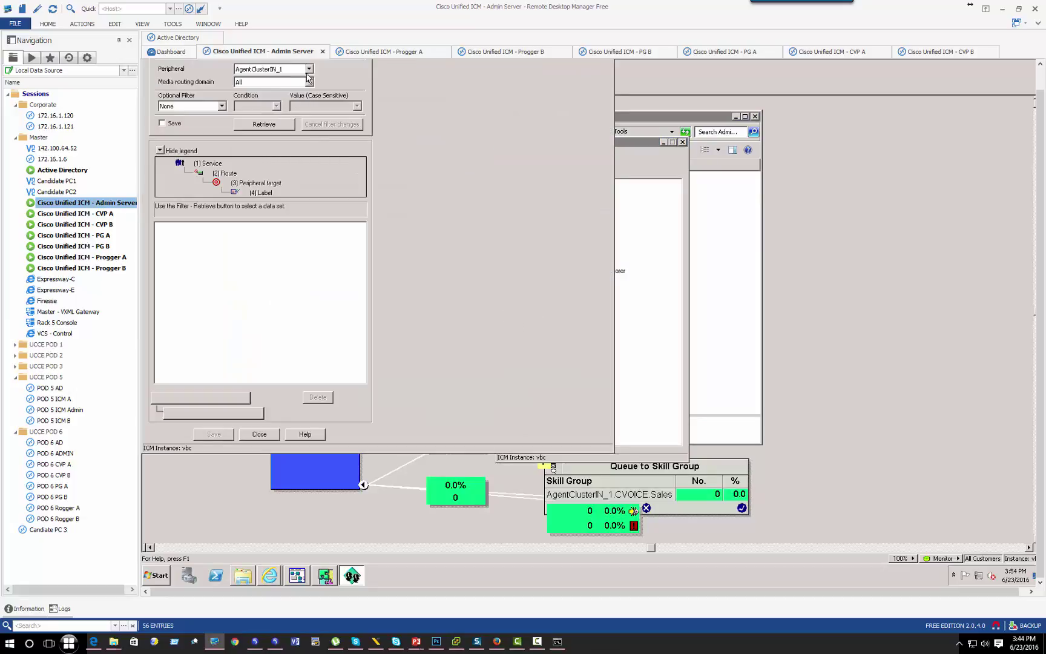
# Step: Retrieve PGIPIVR_1 services and expand PGIPIVR_1.SrvTor to its SrvTorRT route
pyautogui.click(309, 69)
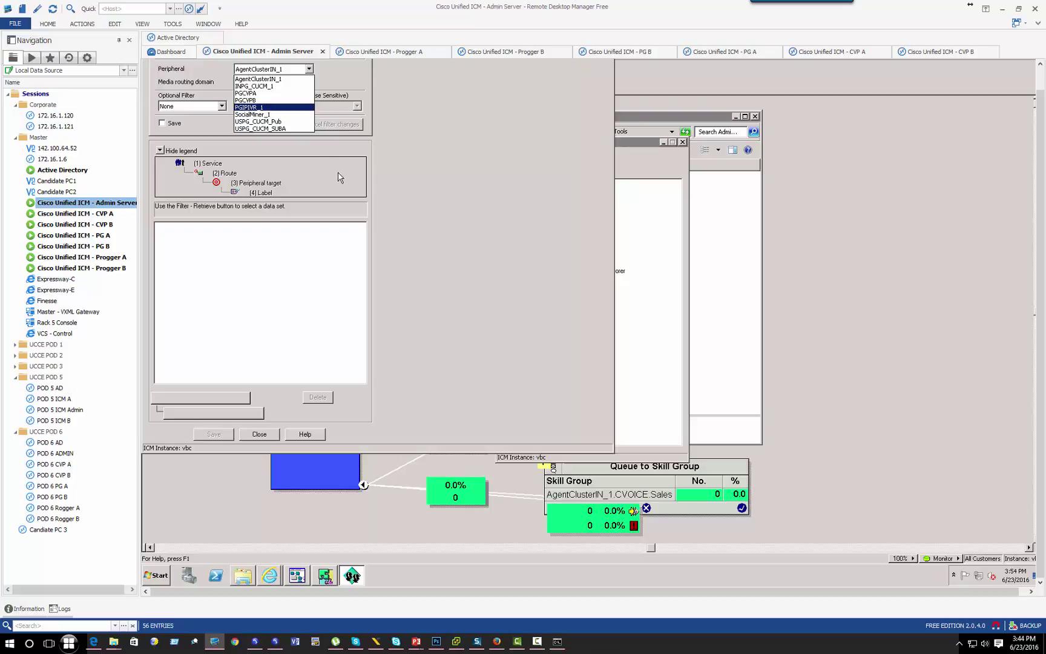
pyautogui.click(272, 108)
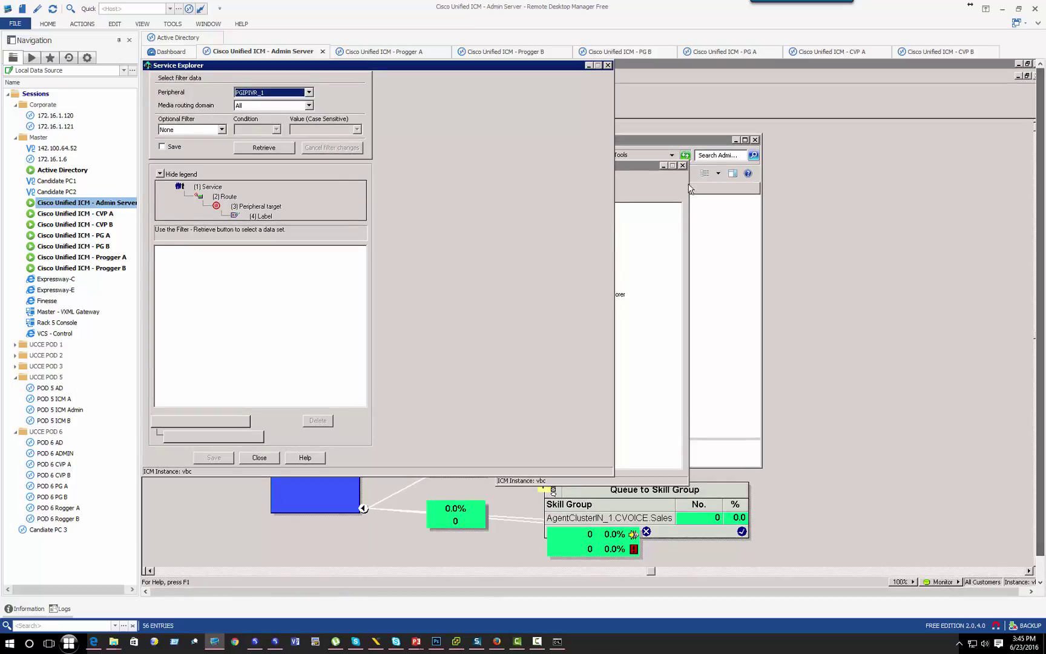
pyautogui.click(255, 147)
pyautogui.click(208, 251)
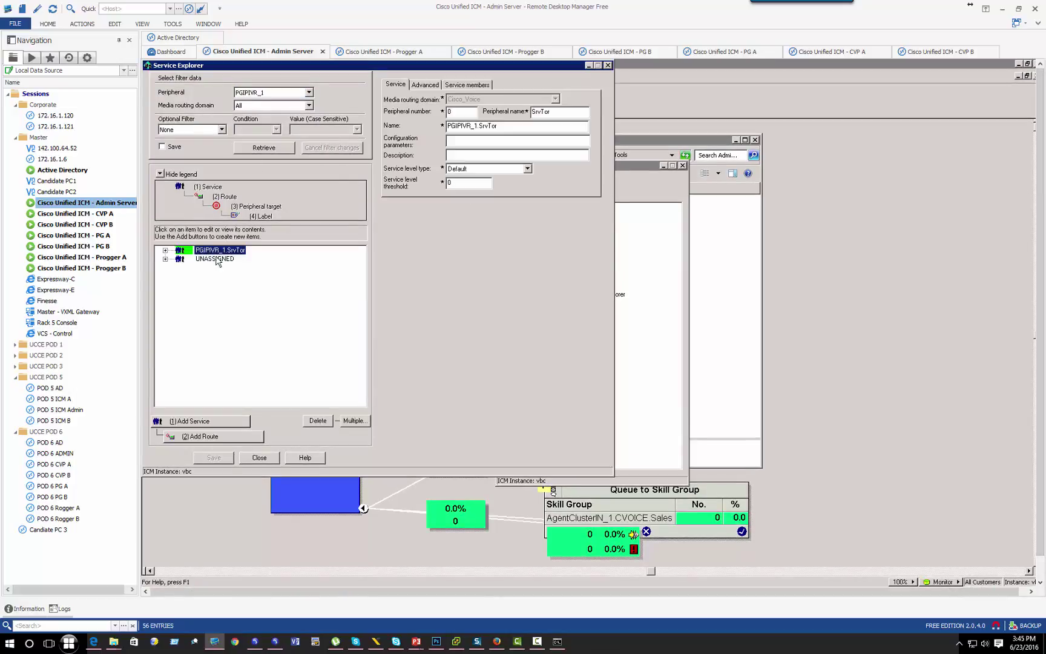
pyautogui.click(165, 250)
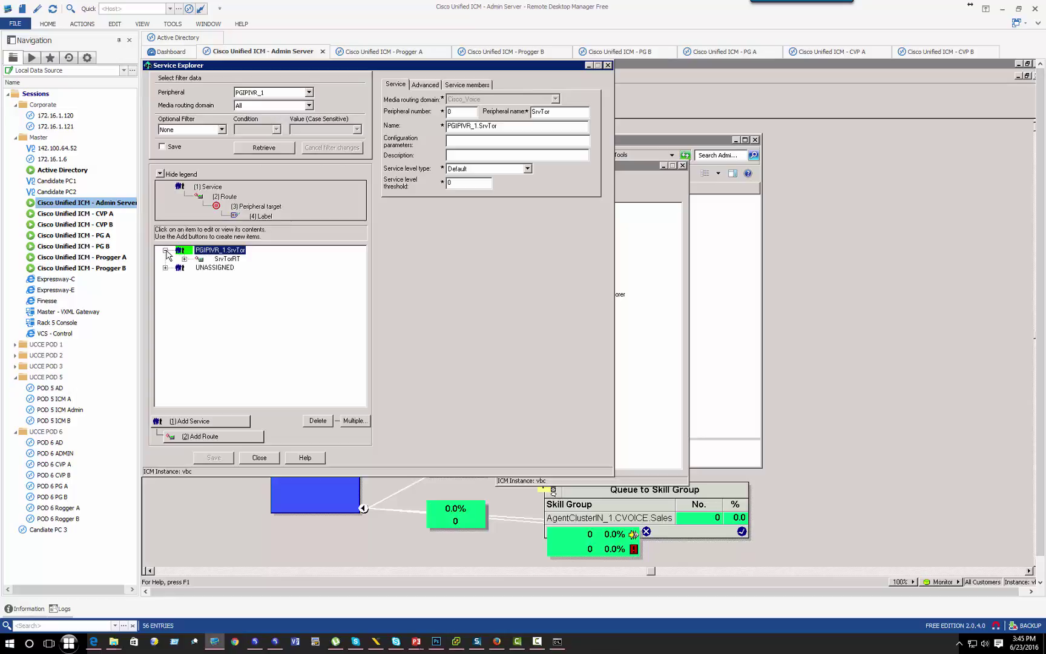
pyautogui.click(220, 259)
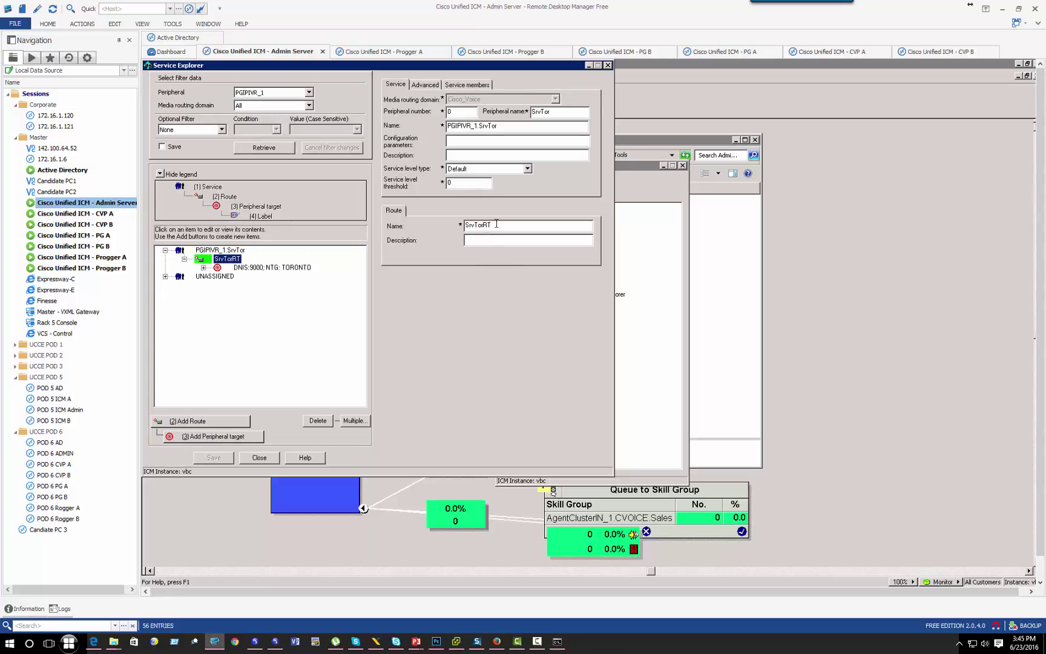
# Step: Inspect SrvTorRT's DNIS 9000 target on trunk group TORONTO, then close Service Explorer
pyautogui.moveTo(496, 223); pyautogui.dragTo(452, 223)
pyautogui.doubleClick(270, 268)
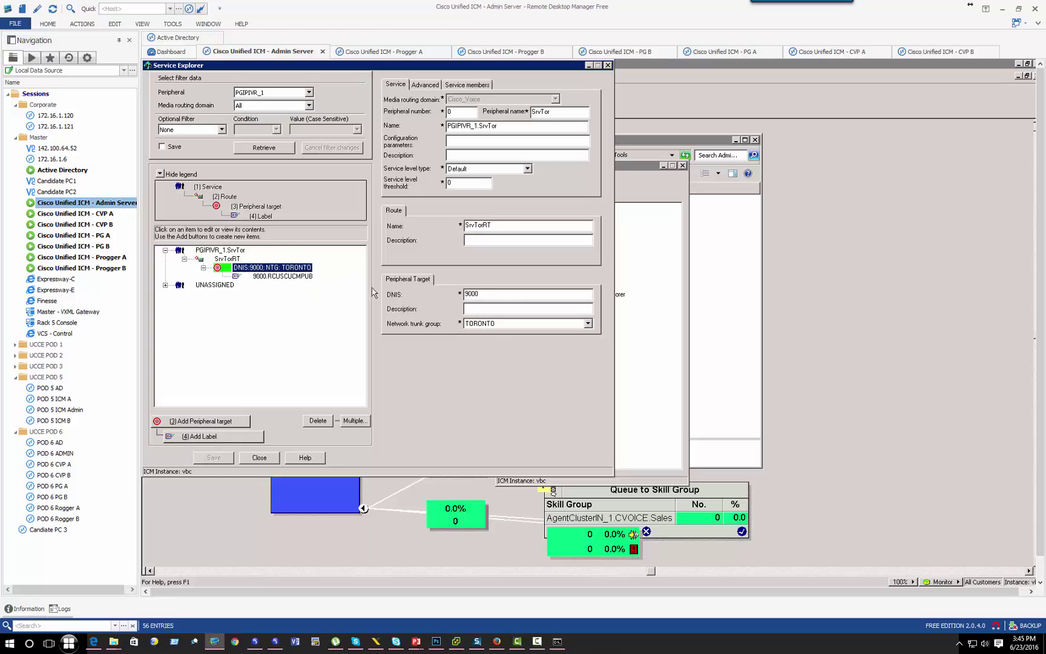
pyautogui.click(485, 294)
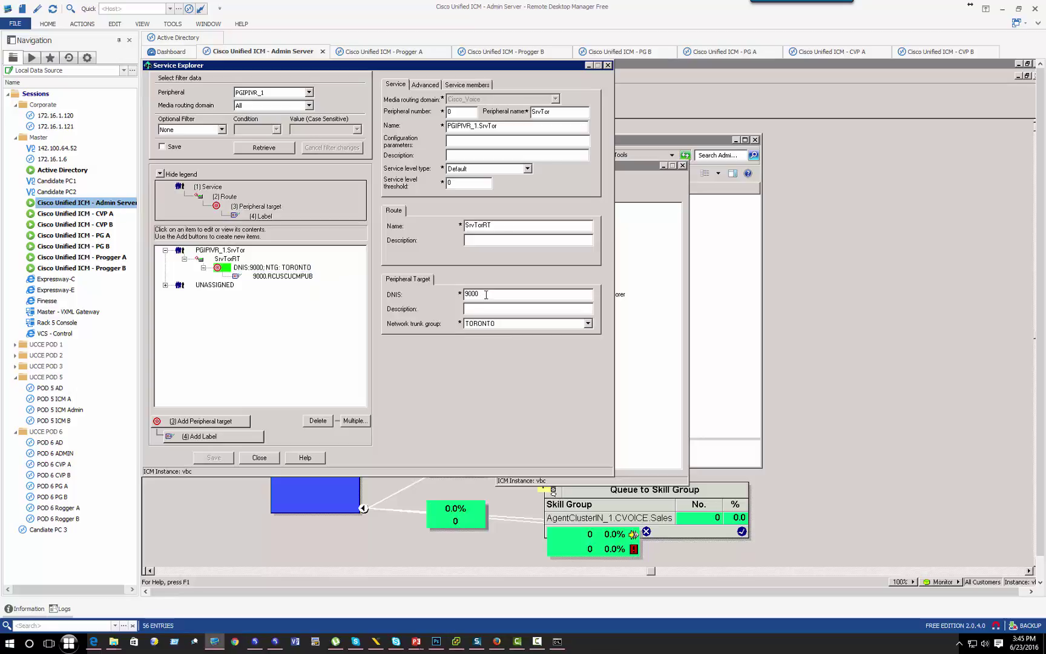
pyautogui.hotkey('shift', 'Home')
pyautogui.click(479, 331)
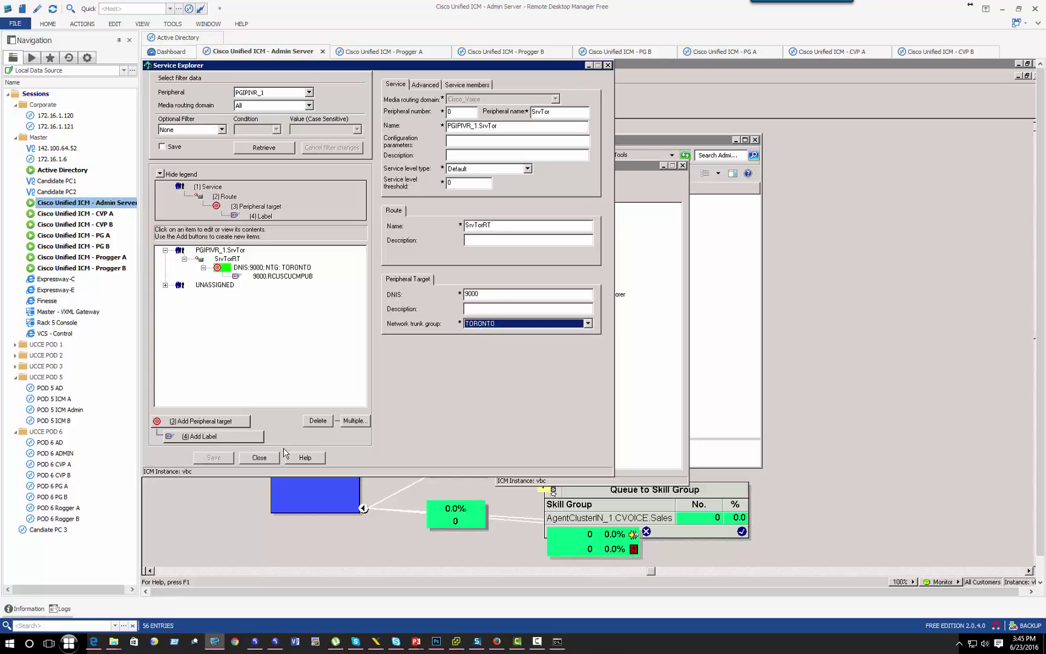
pyautogui.click(269, 459)
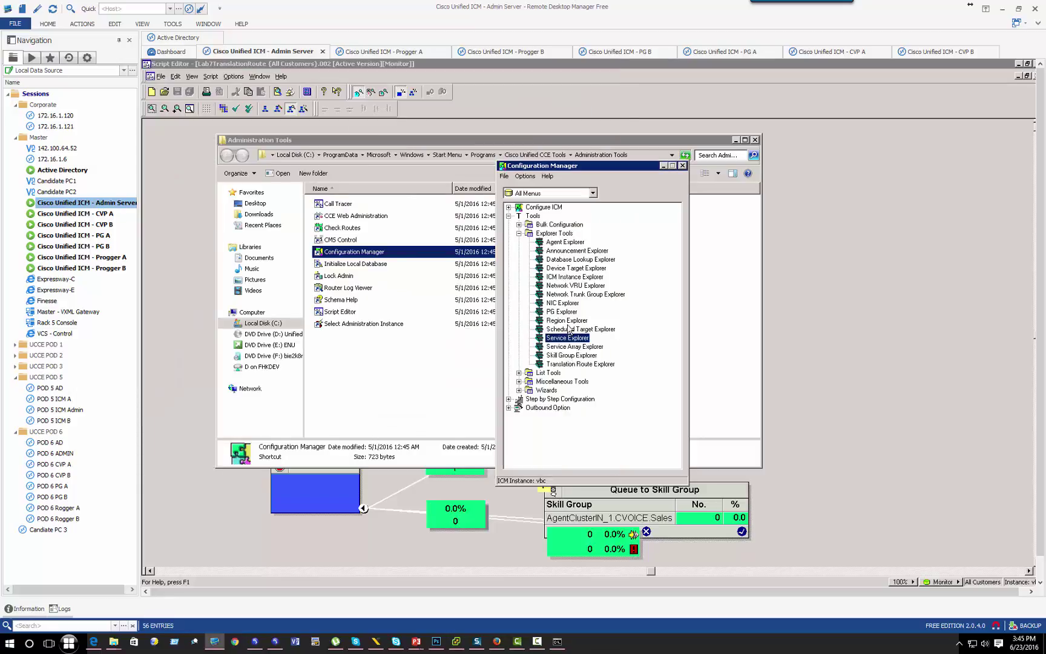
# Step: Retrieve PGIPIVR trunk groups and confirm TORONTO contains PGIPVR_1.NTGTOR, then close
pyautogui.doubleClick(569, 294)
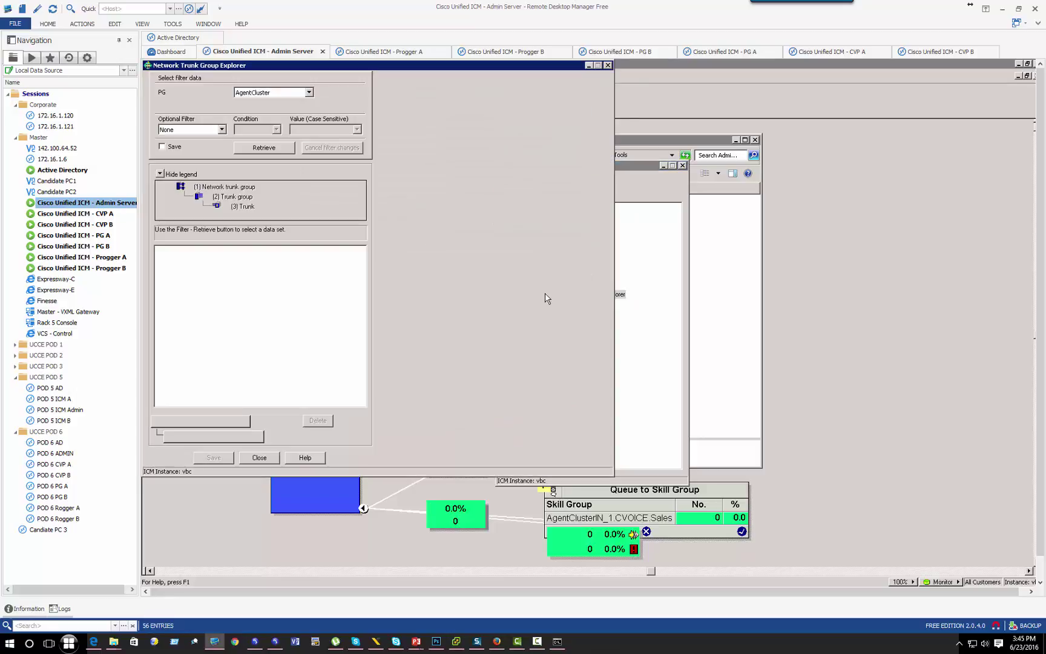
pyautogui.click(308, 92)
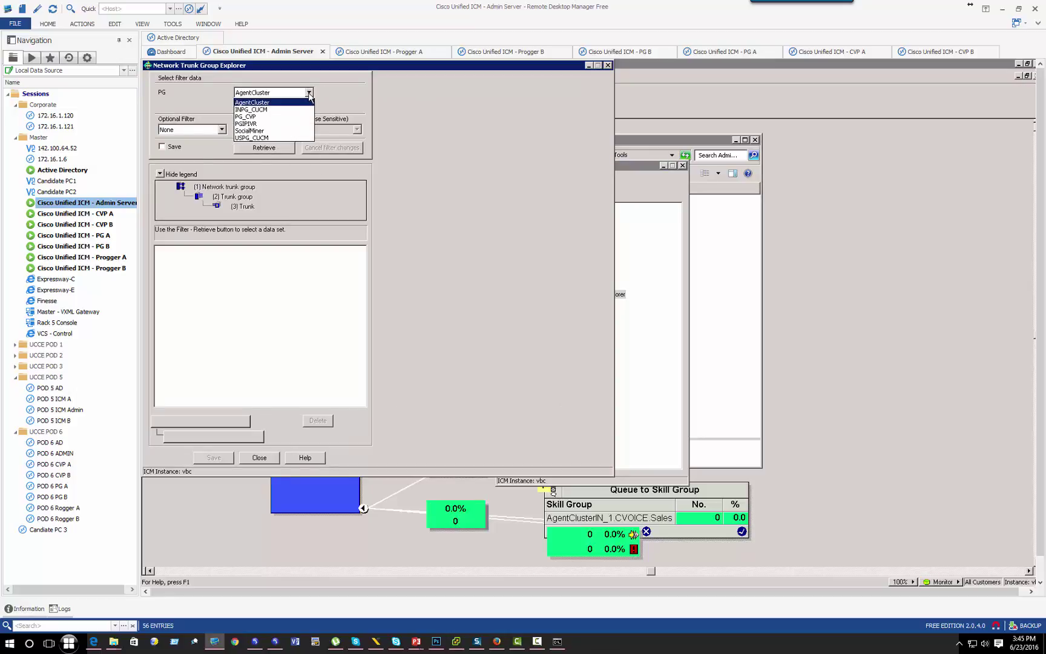
pyautogui.click(274, 124)
pyautogui.click(270, 150)
pyautogui.doubleClick(211, 250)
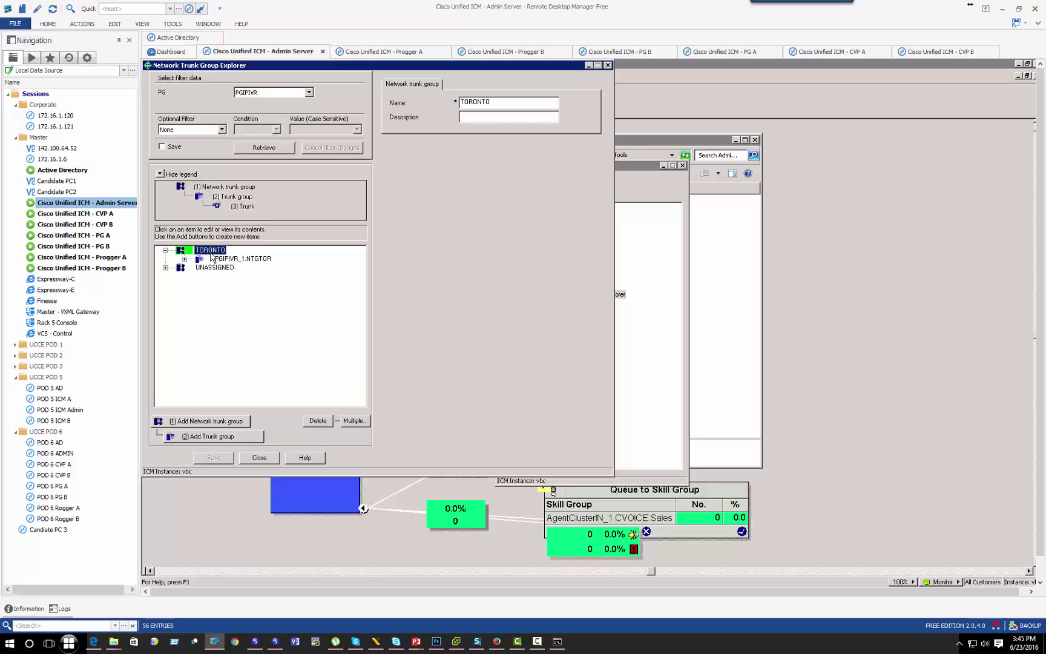
pyautogui.click(234, 260)
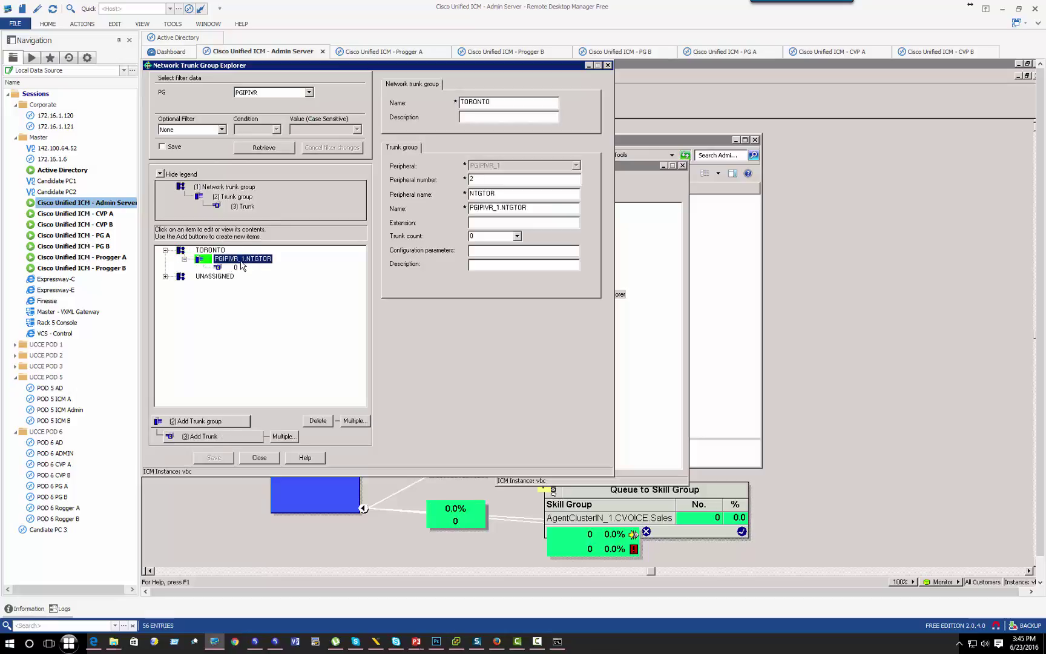
pyautogui.click(259, 458)
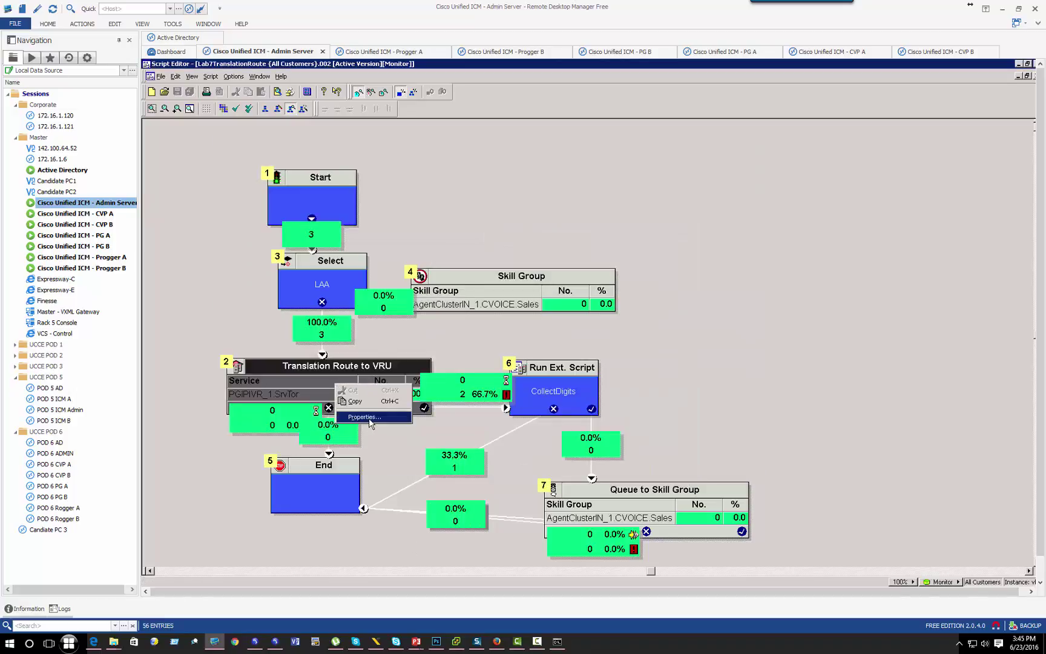
# Step: Check the Translation Route to VRU node uses UCCETransRT and cancel its properties
pyautogui.click(365, 417)
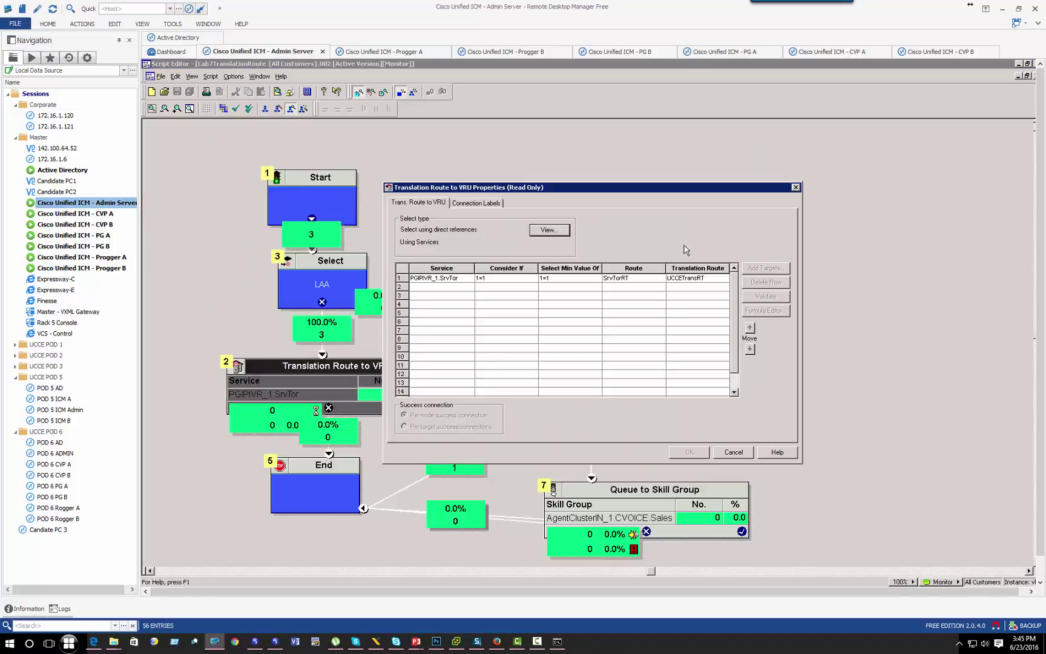
pyautogui.click(693, 279)
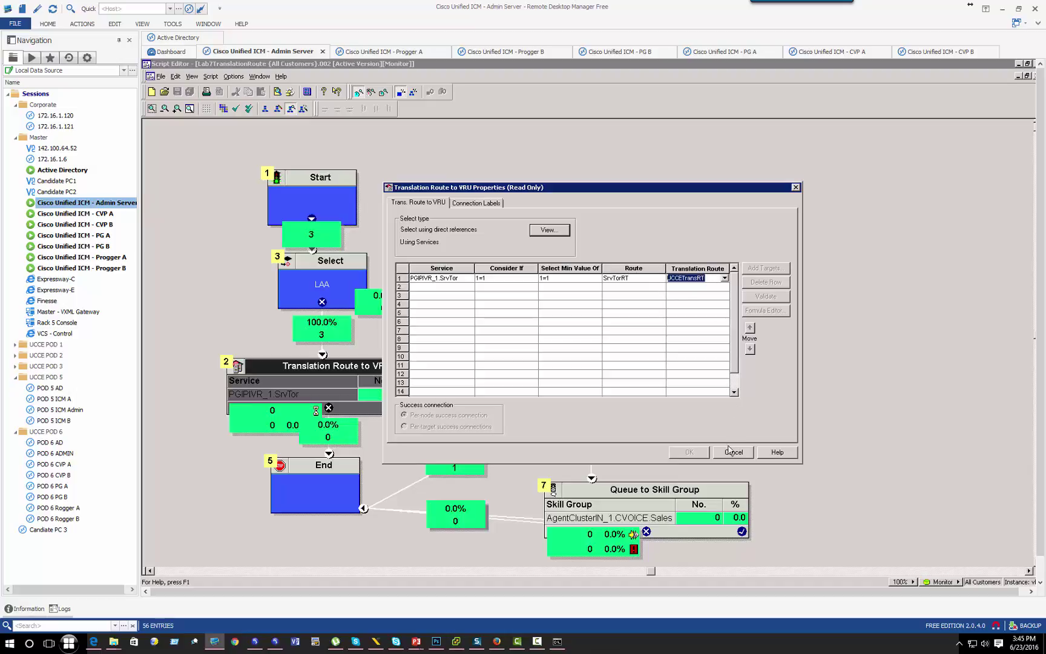
pyautogui.click(733, 452)
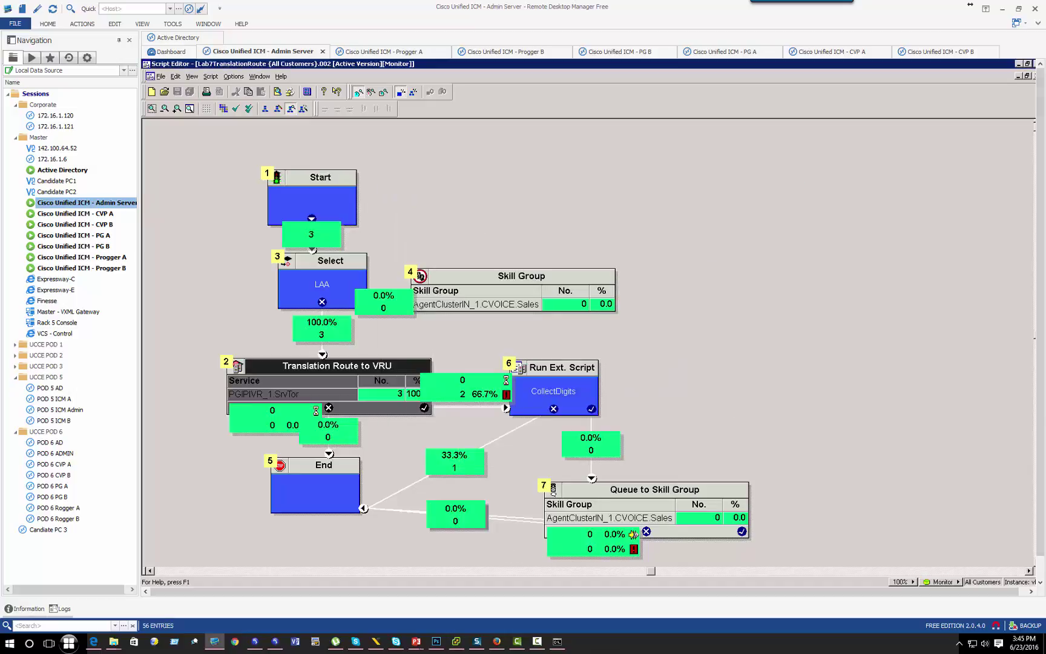
# Step: Trace PGIPIVR translation route UCCETransRT via UCCETransRT_RT and DNIS 2300 to label 2300.RCUSCUCMPUB
pyautogui.click(325, 575)
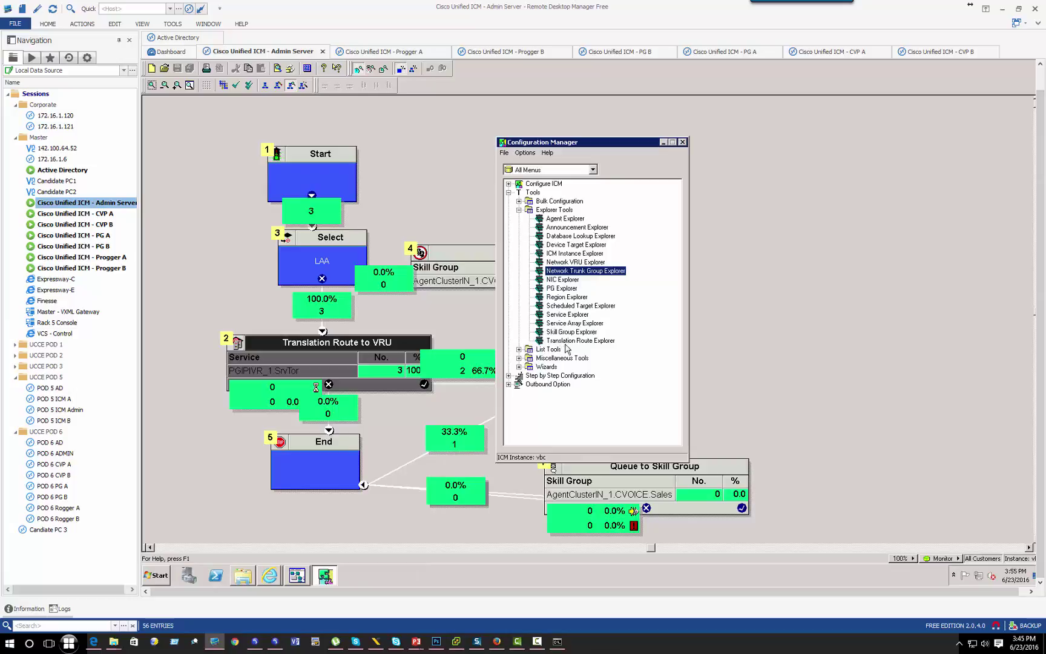
pyautogui.doubleClick(564, 340)
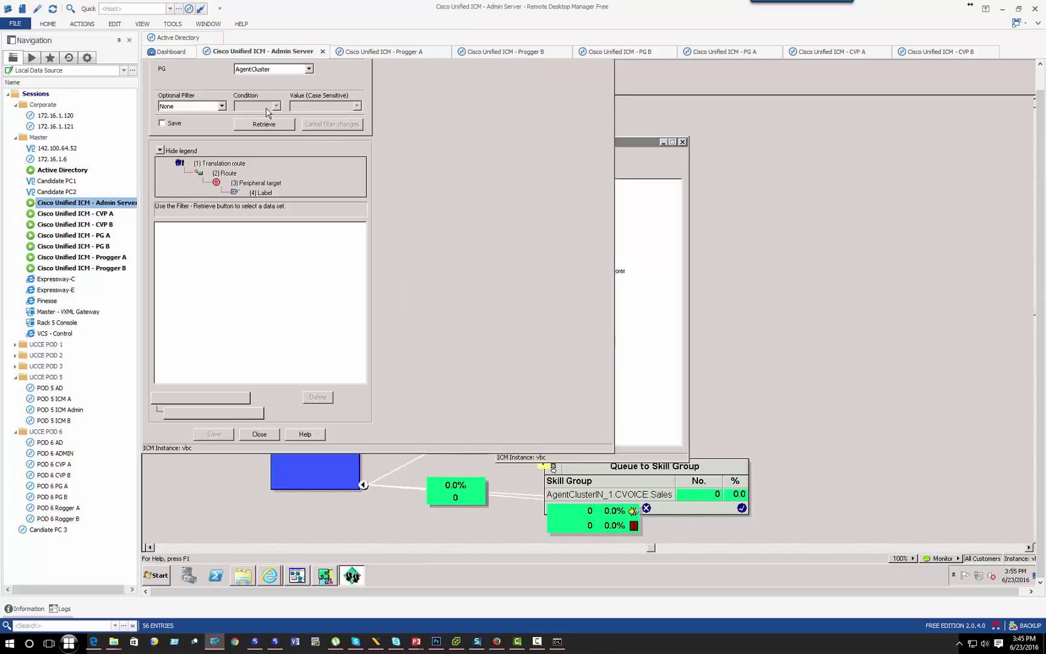
pyautogui.click(305, 73)
pyautogui.click(279, 121)
pyautogui.click(278, 124)
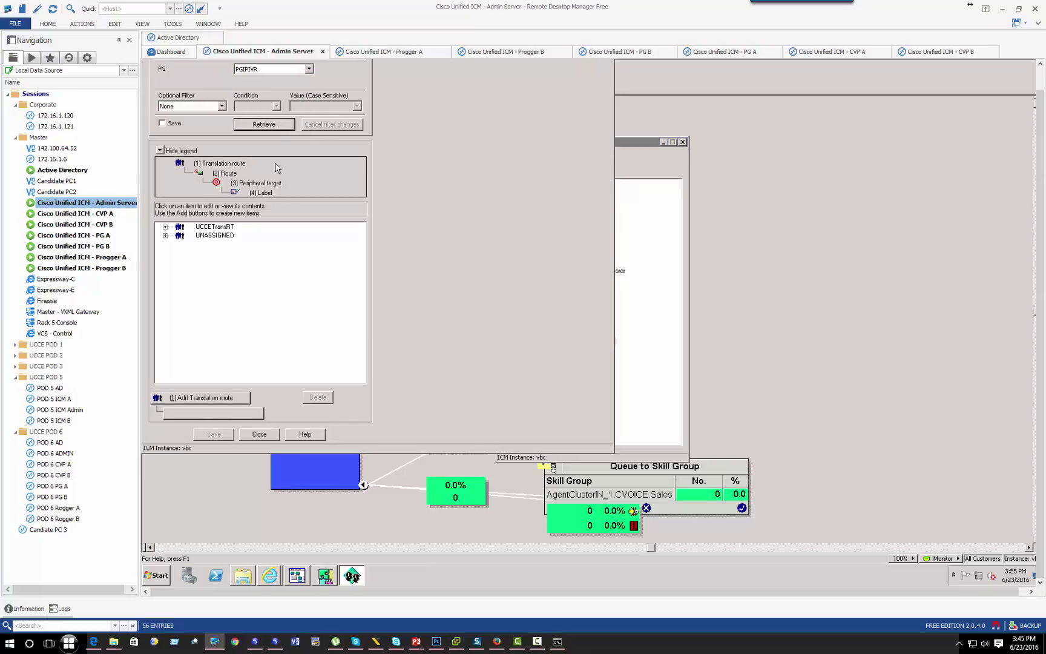
pyautogui.click(209, 227)
pyautogui.click(241, 236)
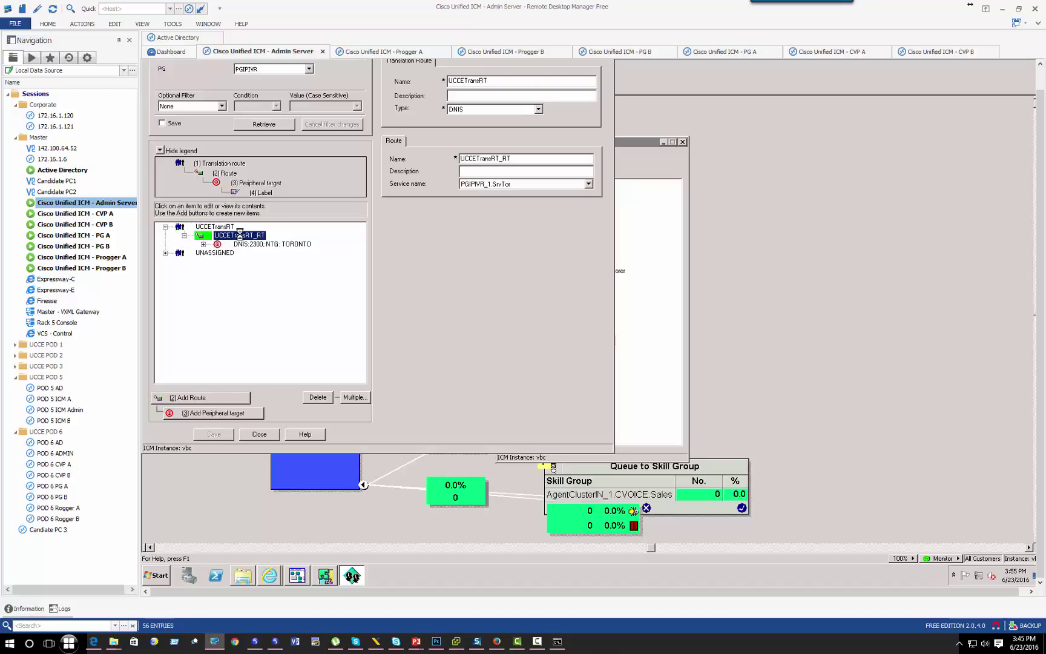
pyautogui.click(266, 244)
pyautogui.click(256, 253)
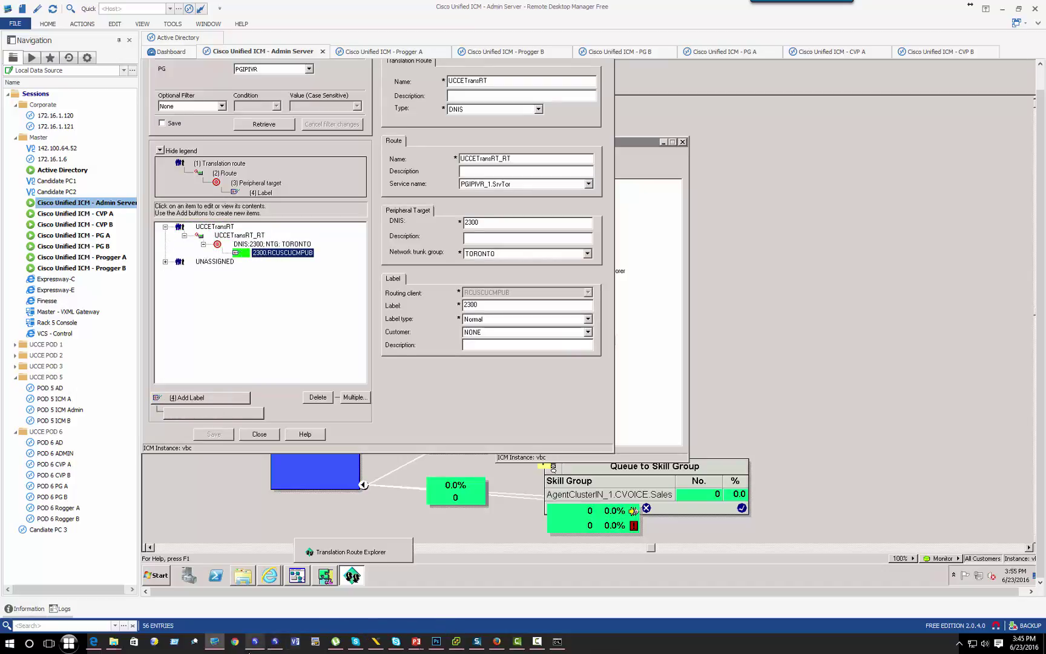
pyautogui.click(497, 642)
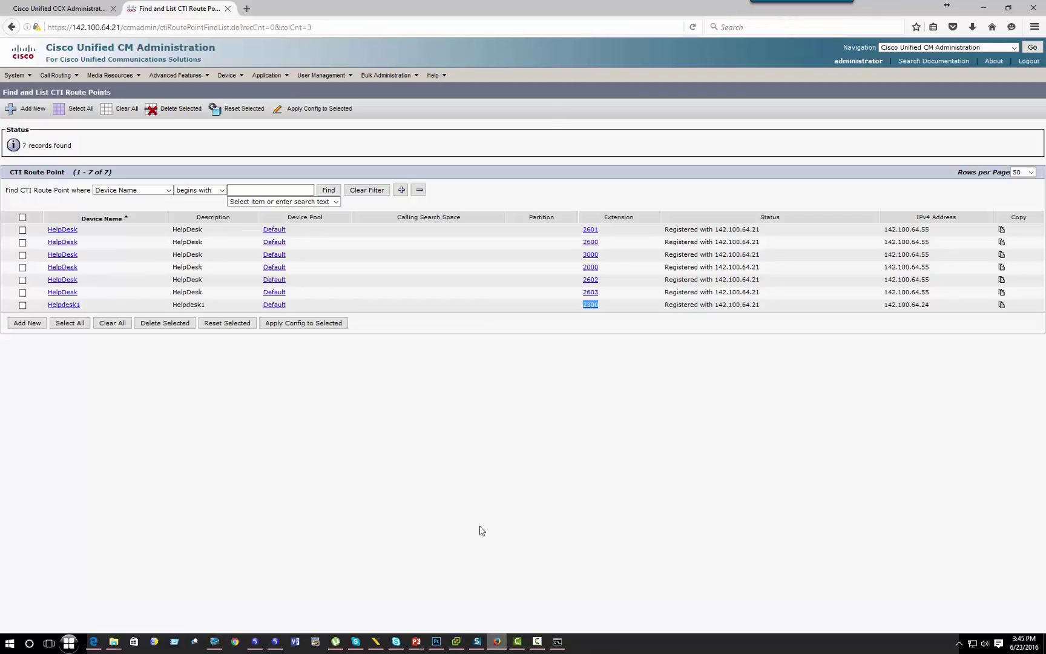
# Step: Note CTI route point 2300, then open CCX trigger 2300's Helpdesk configuration
pyautogui.click(598, 317)
pyautogui.doubleClick(576, 308)
pyautogui.click(67, 7)
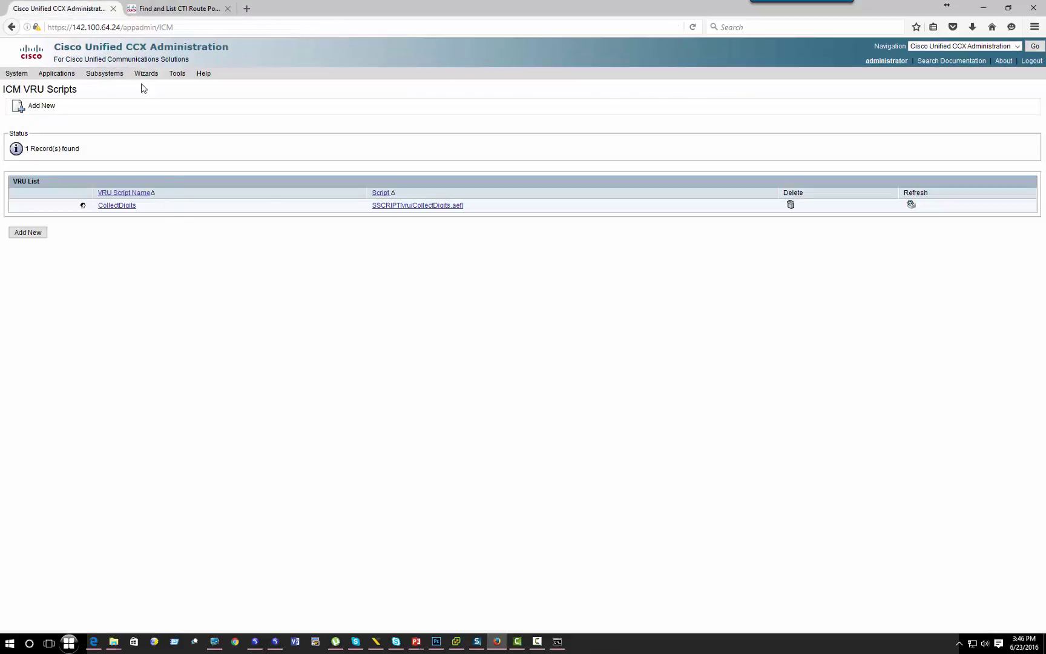
pyautogui.moveTo(105, 77)
pyautogui.moveTo(145, 88)
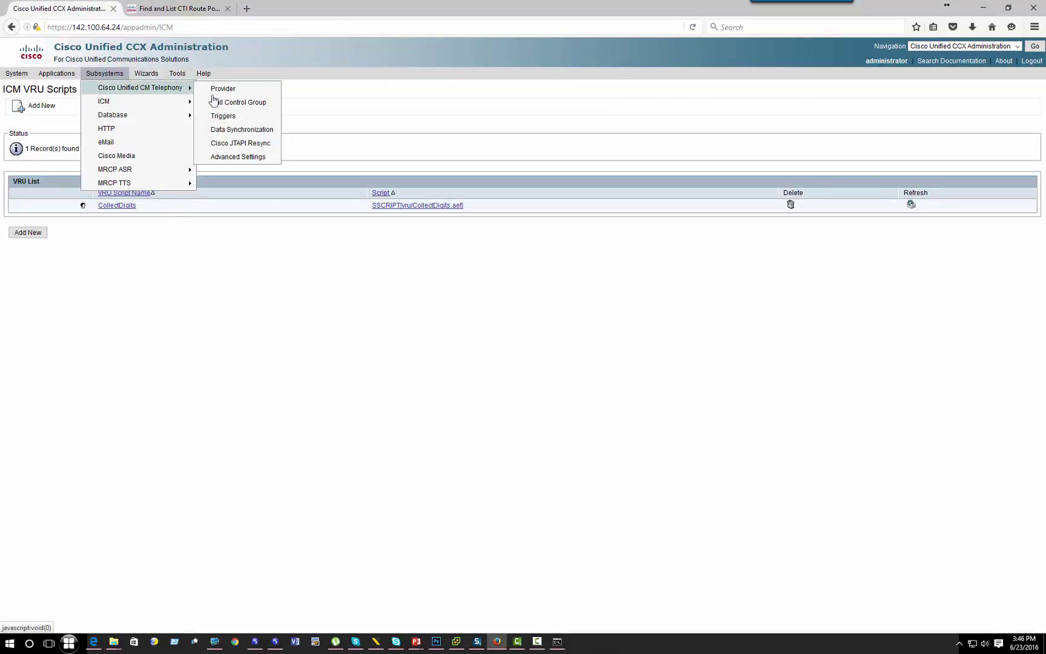
pyautogui.click(223, 116)
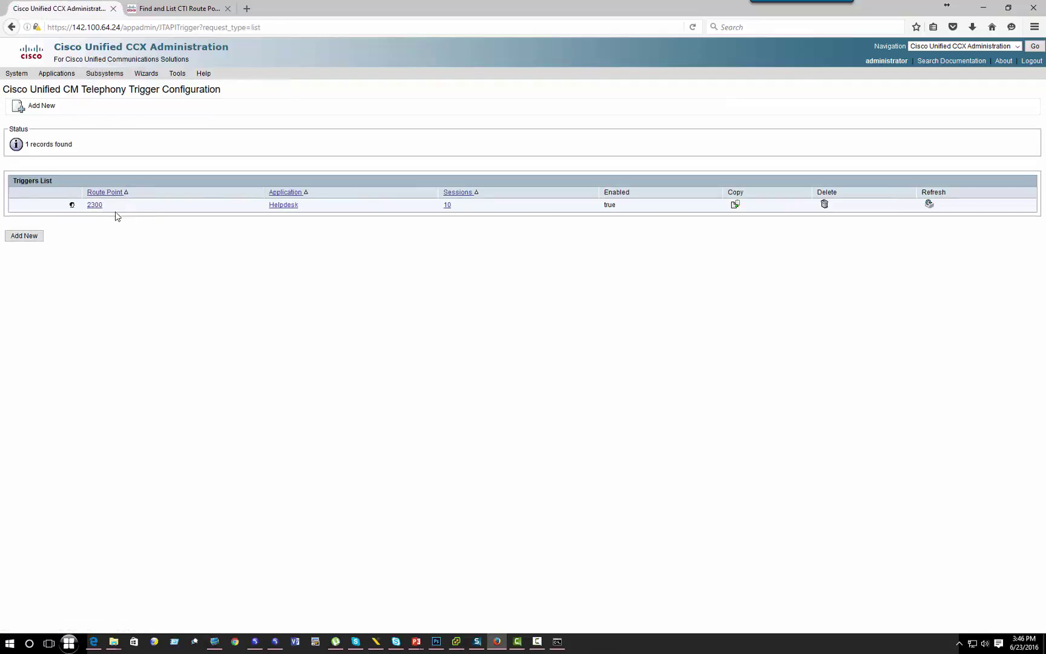
pyautogui.moveTo(106, 209); pyautogui.dragTo(84, 210)
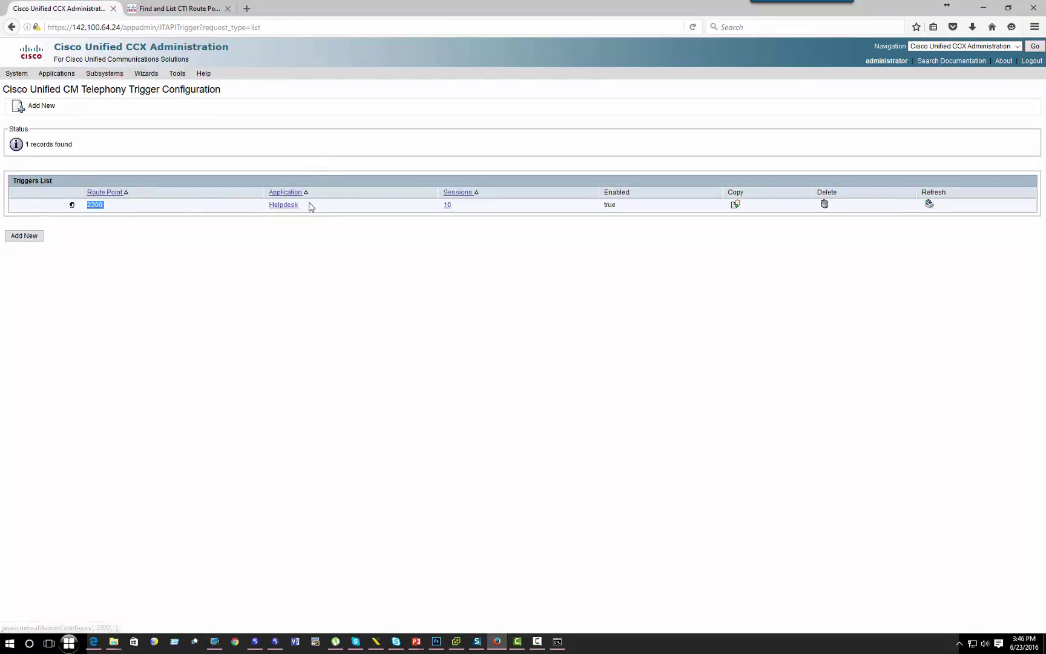
pyautogui.moveTo(301, 206); pyautogui.dragTo(277, 206)
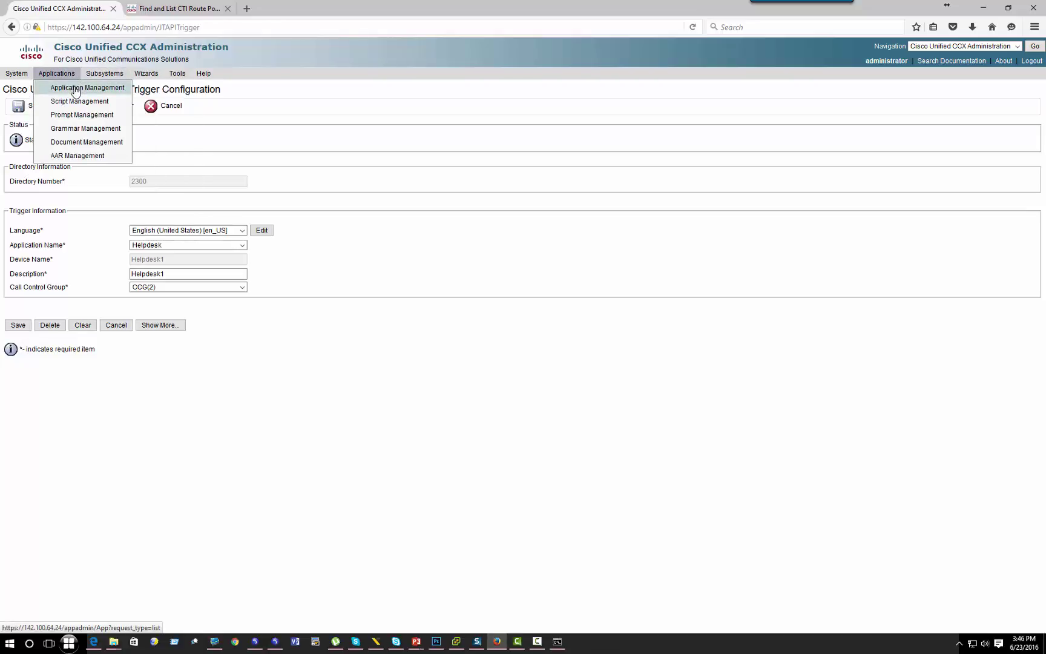
# Step: Review the available application types in Add New Application without saving
pyautogui.click(75, 88)
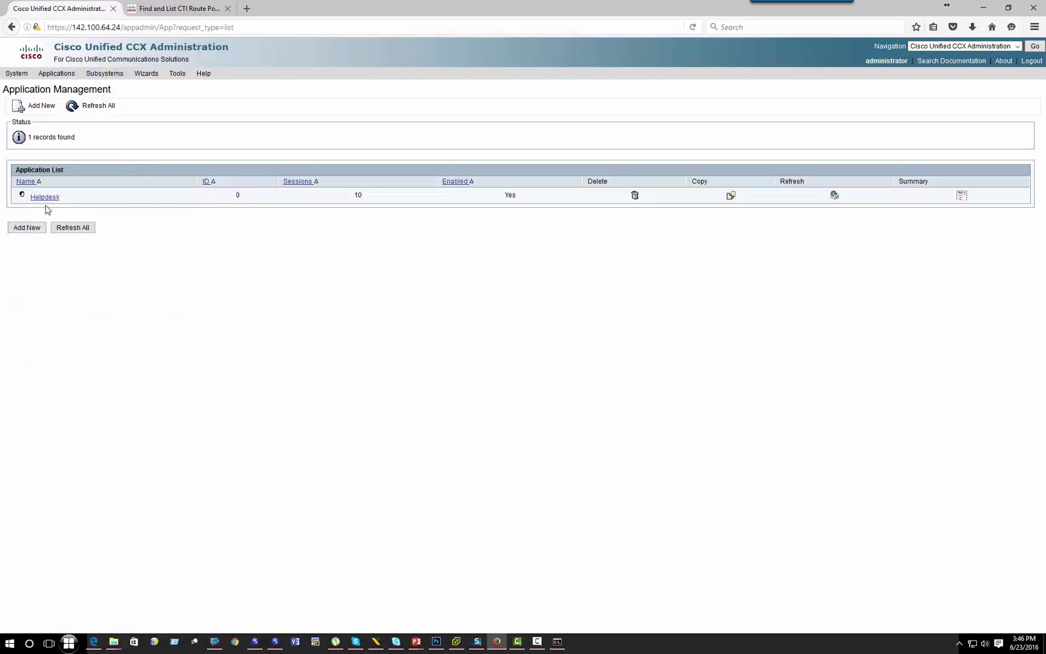
pyautogui.click(26, 227)
pyautogui.click(166, 147)
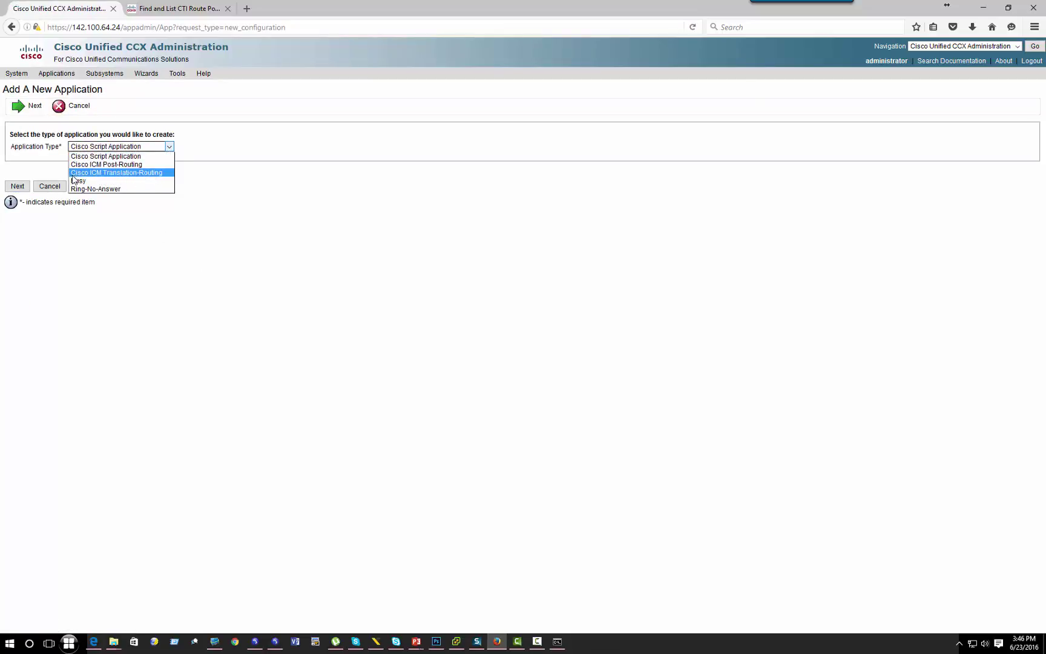
pyautogui.click(279, 224)
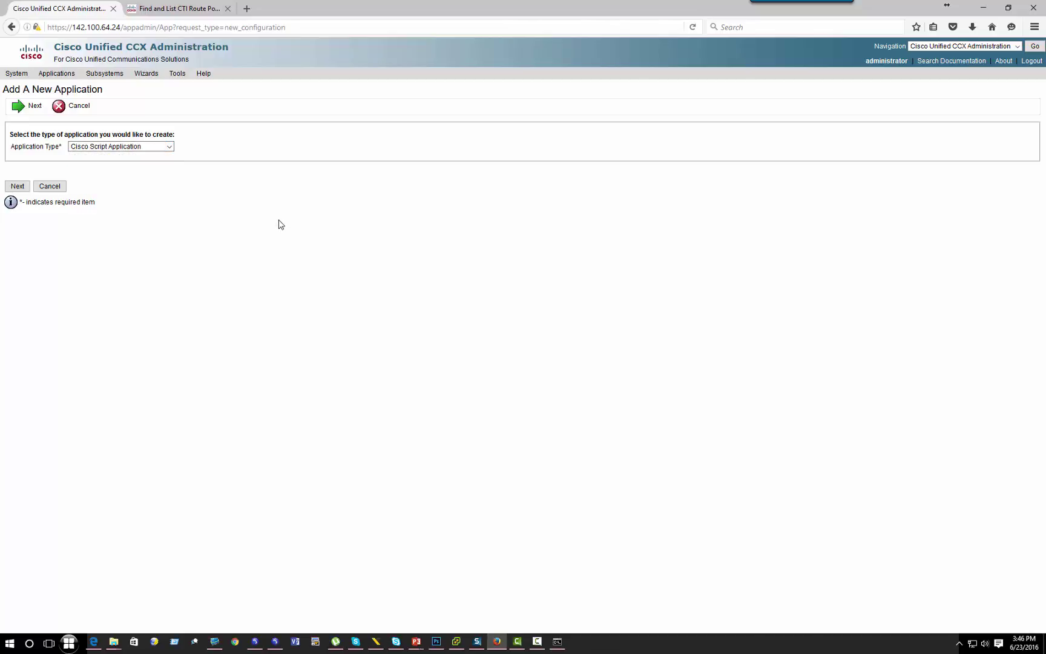
# Step: Show the ICM VRU Scripts list with CollectDigits, then return to the remote ICM session
pyautogui.moveTo(104, 73)
pyautogui.moveTo(121, 101)
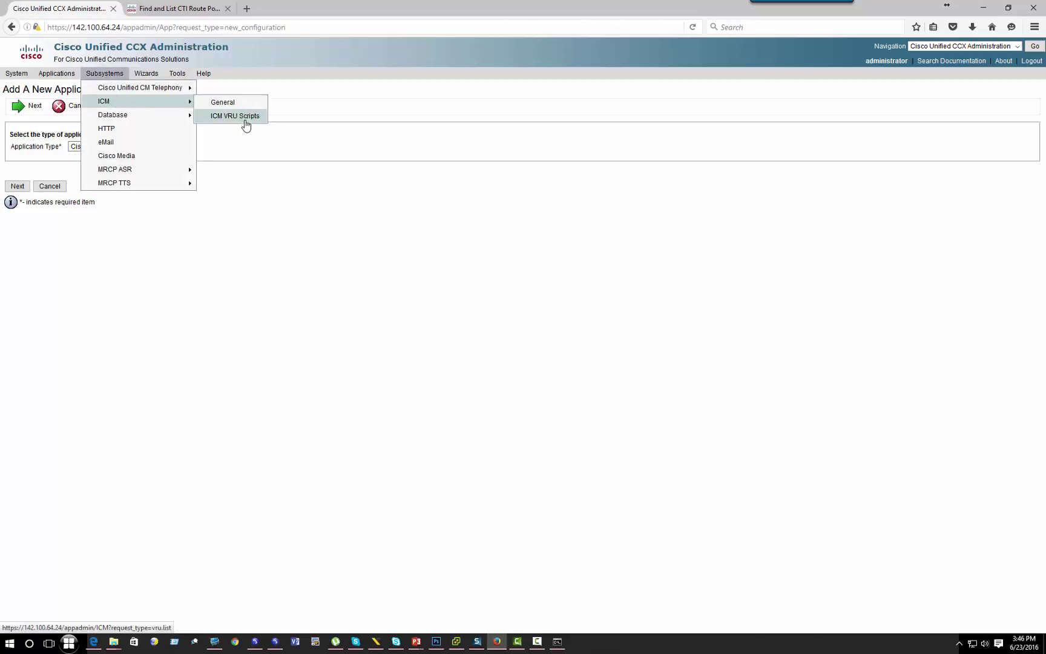
pyautogui.click(245, 121)
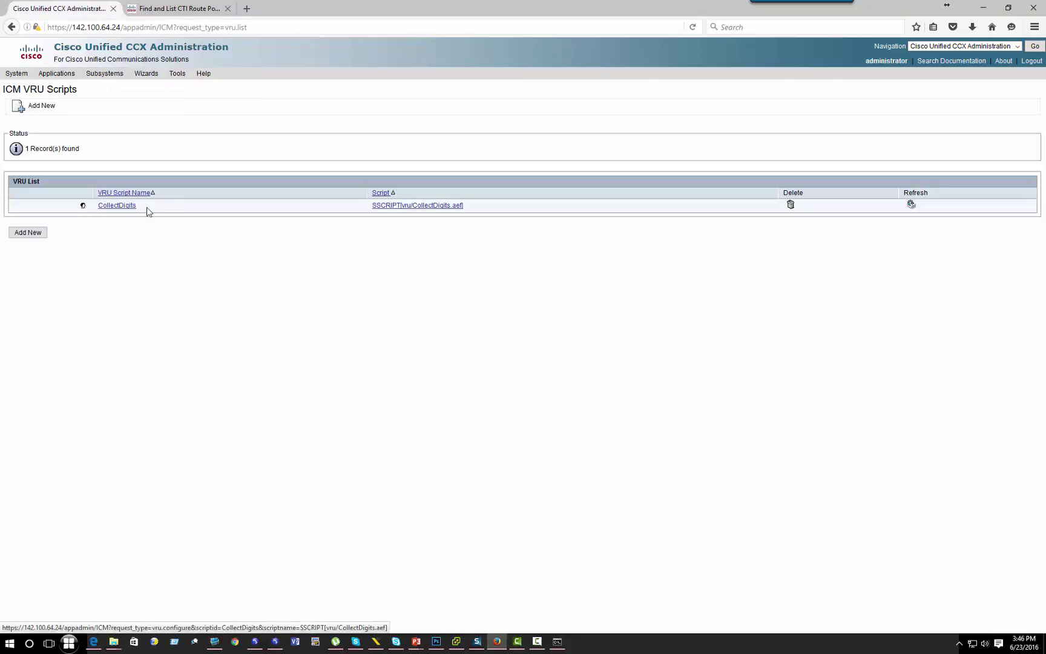
pyautogui.moveTo(149, 209); pyautogui.dragTo(100, 209)
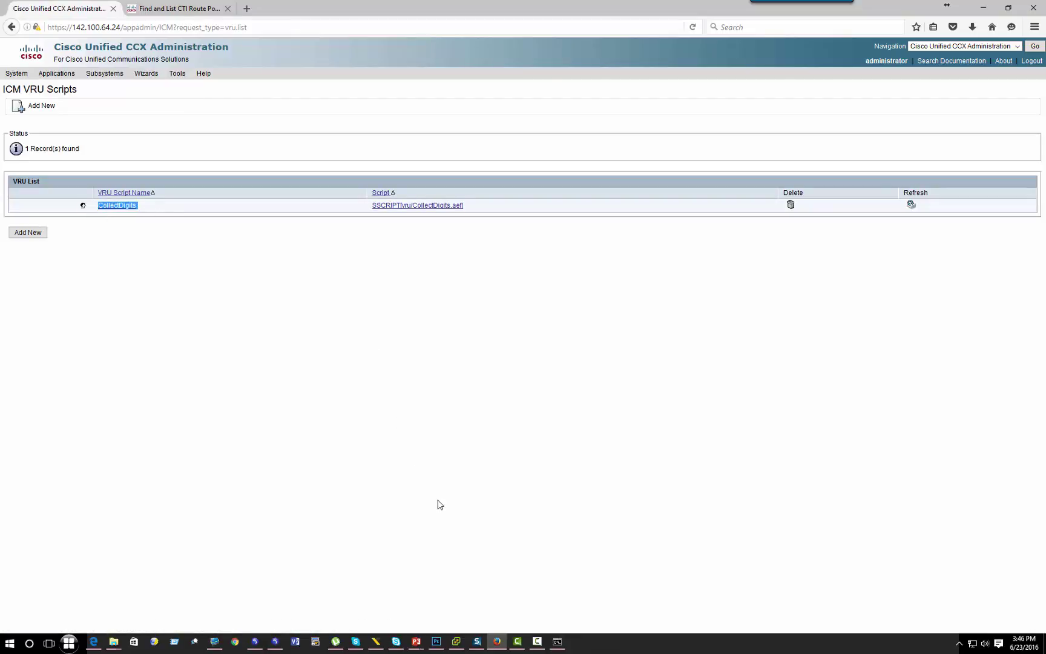
pyautogui.click(215, 643)
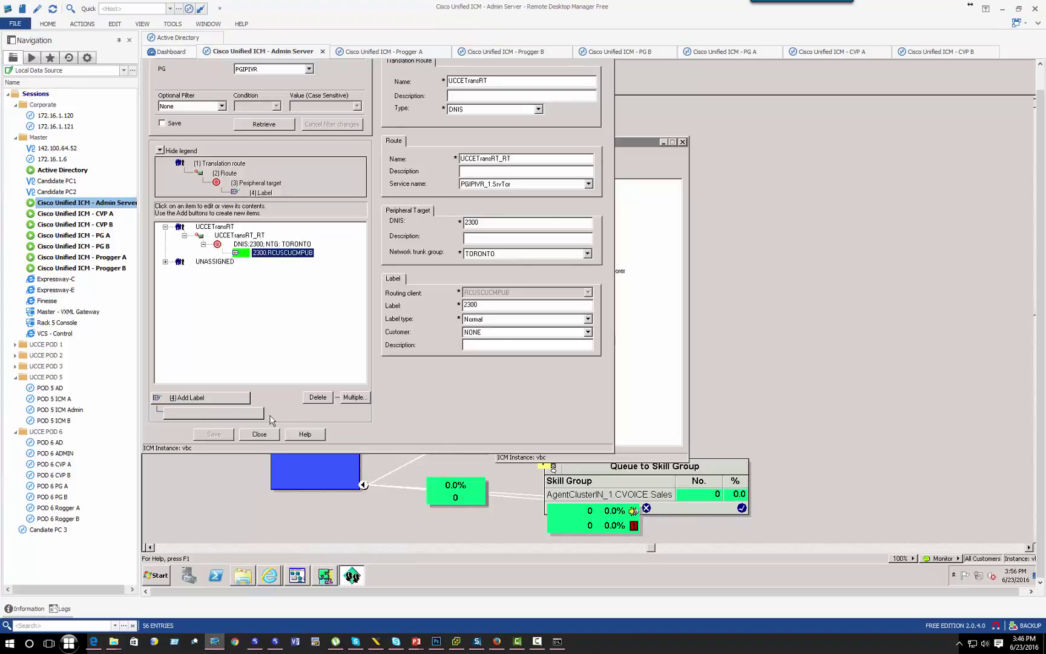
# Step: Close Translation Route Explorer and relaunch Configuration Manager from Administration Tools
pyautogui.click(259, 434)
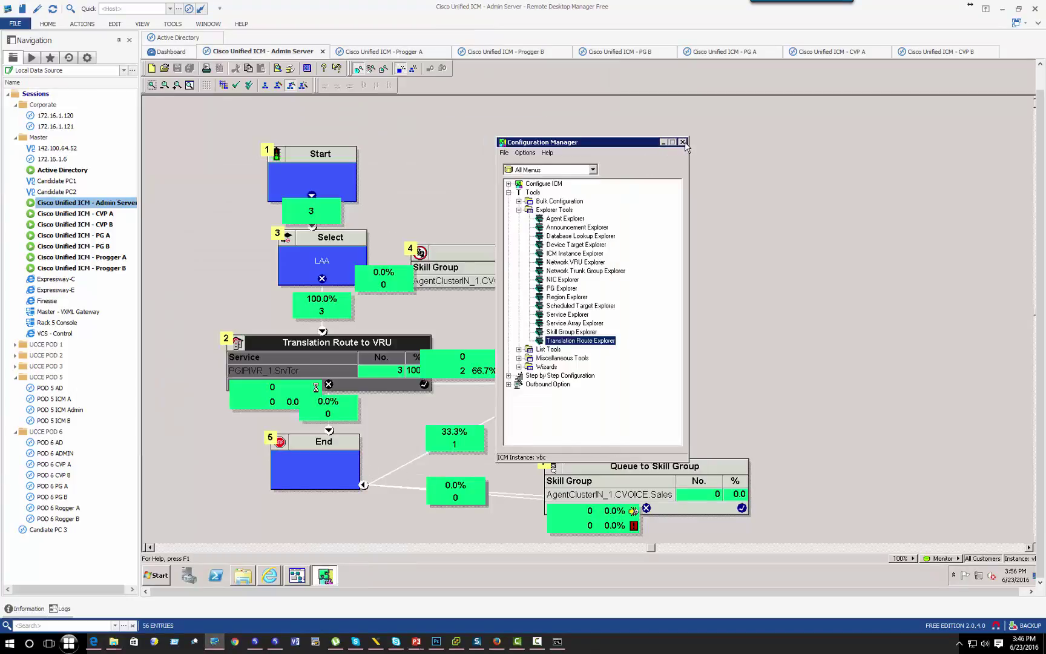
pyautogui.click(682, 142)
pyautogui.click(580, 352)
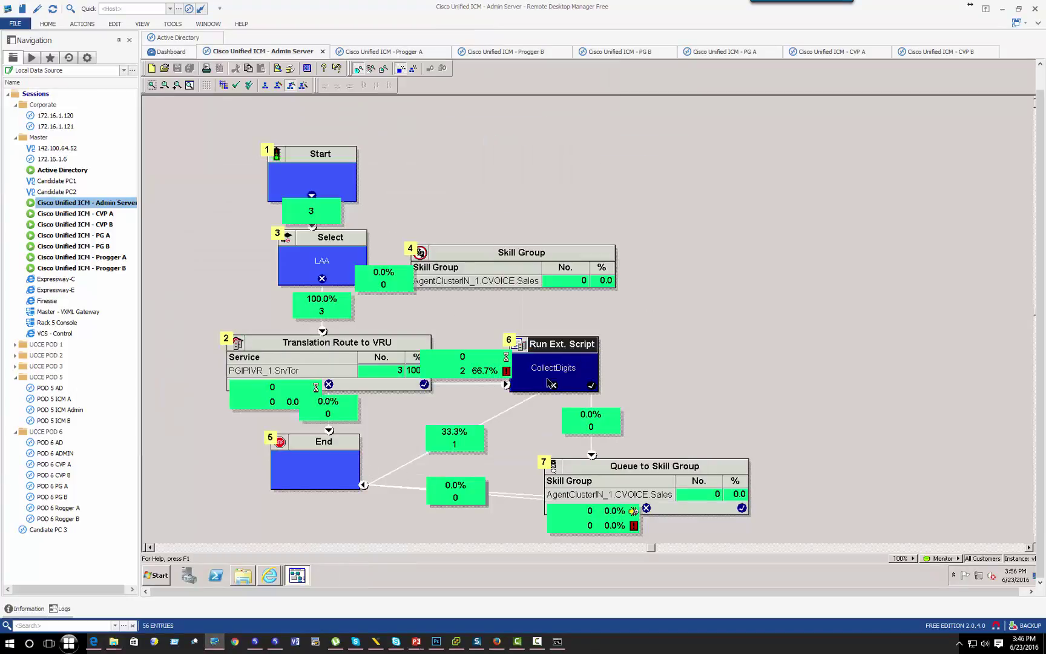
pyautogui.click(244, 575)
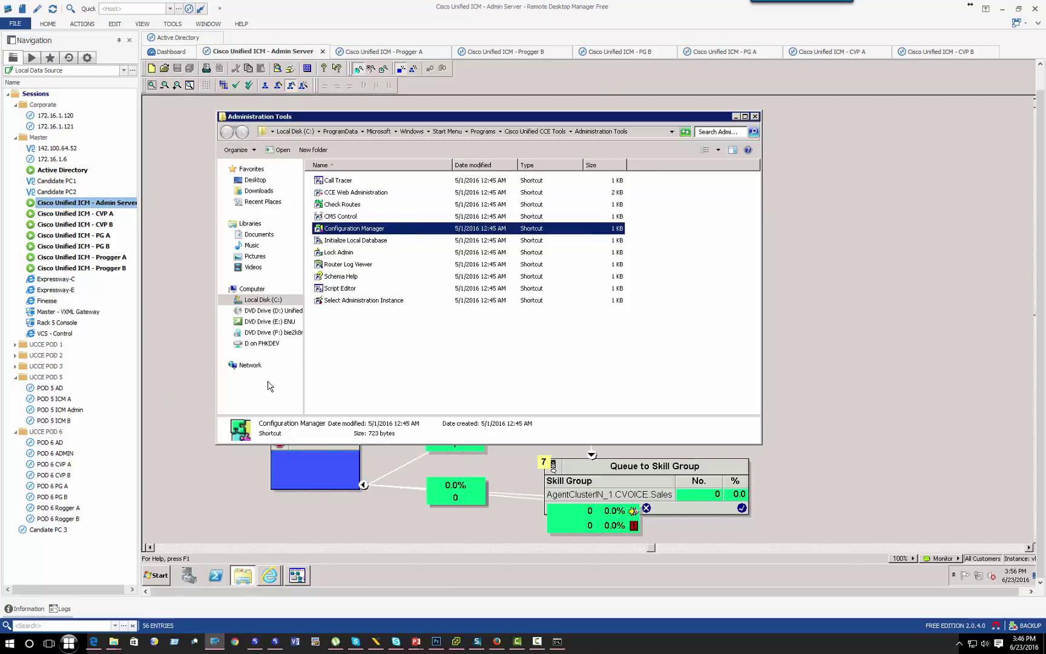
pyautogui.doubleClick(334, 230)
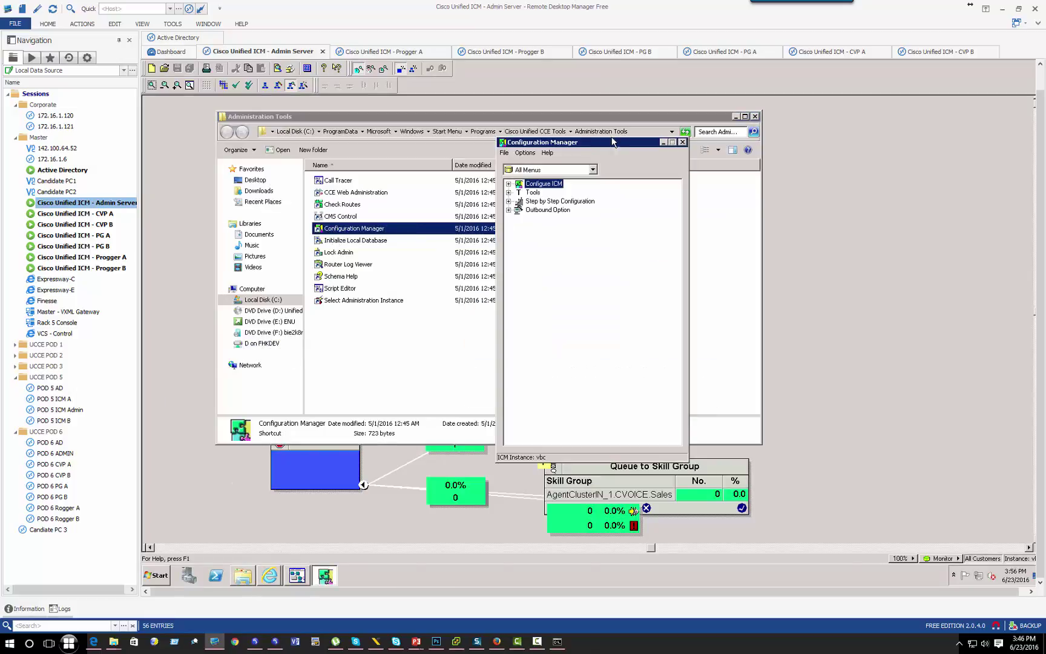
# Step: Open Tools > List Tools > Network VRU Script List and retrieve the VRU scripts
pyautogui.doubleClick(535, 193)
pyautogui.doubleClick(566, 212)
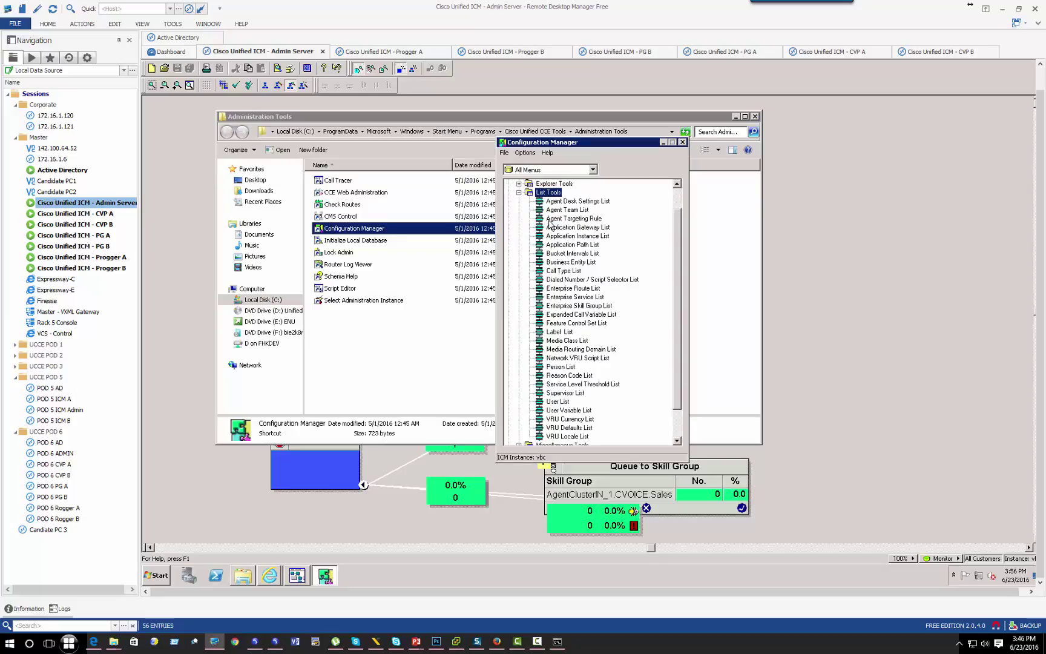
pyautogui.click(572, 359)
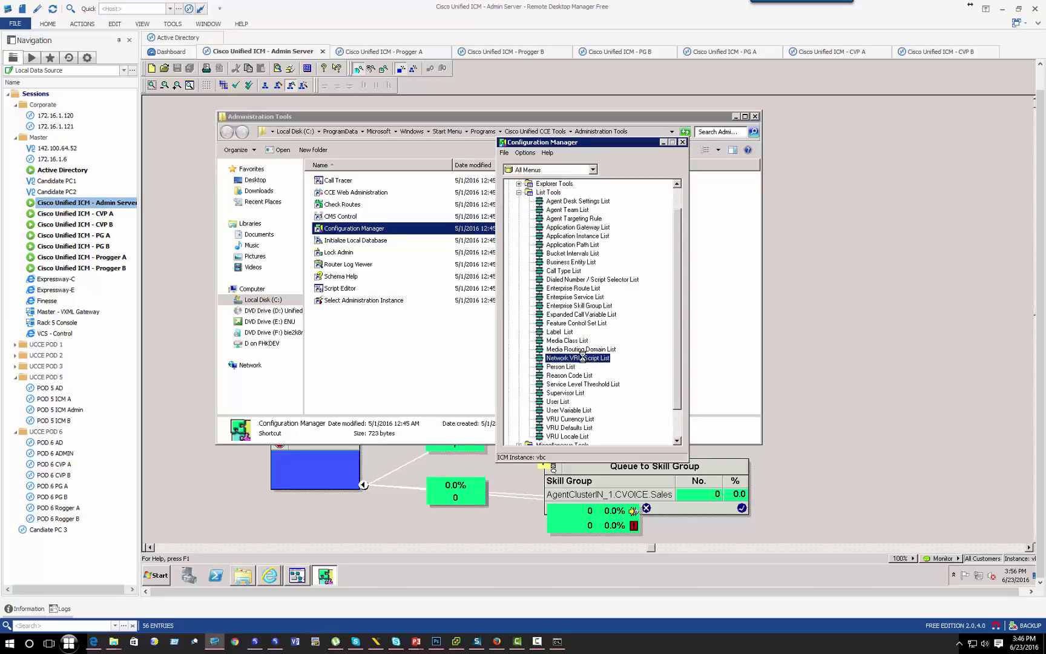
pyautogui.doubleClick(583, 357)
pyautogui.click(455, 196)
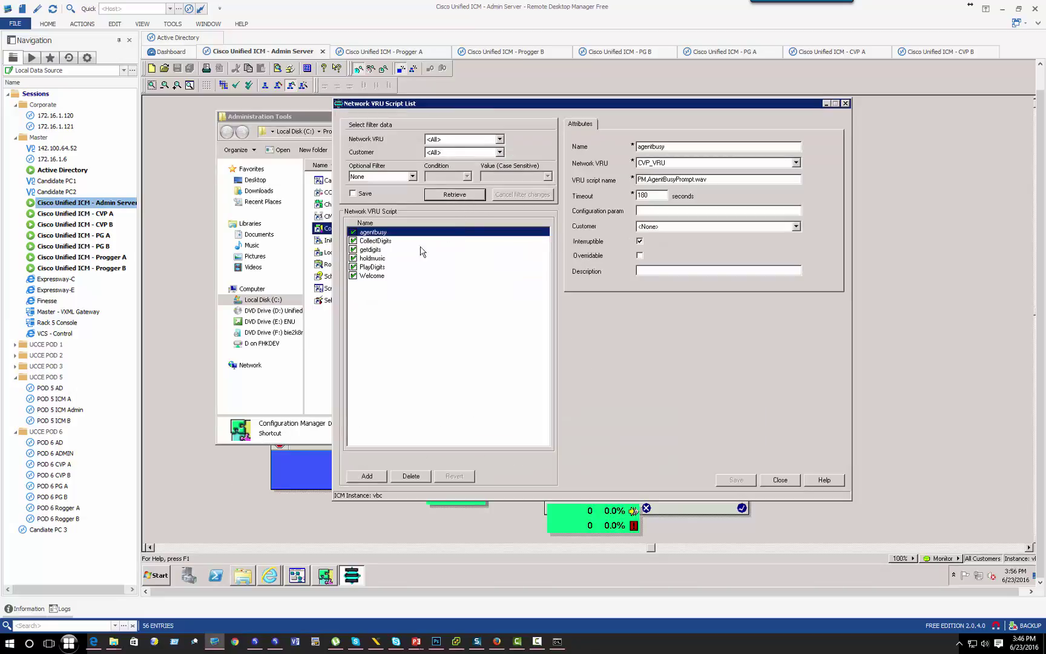
# Step: Compare the CollectDigits VRU script name with the one on the CCX VRU scripts page
pyautogui.click(370, 242)
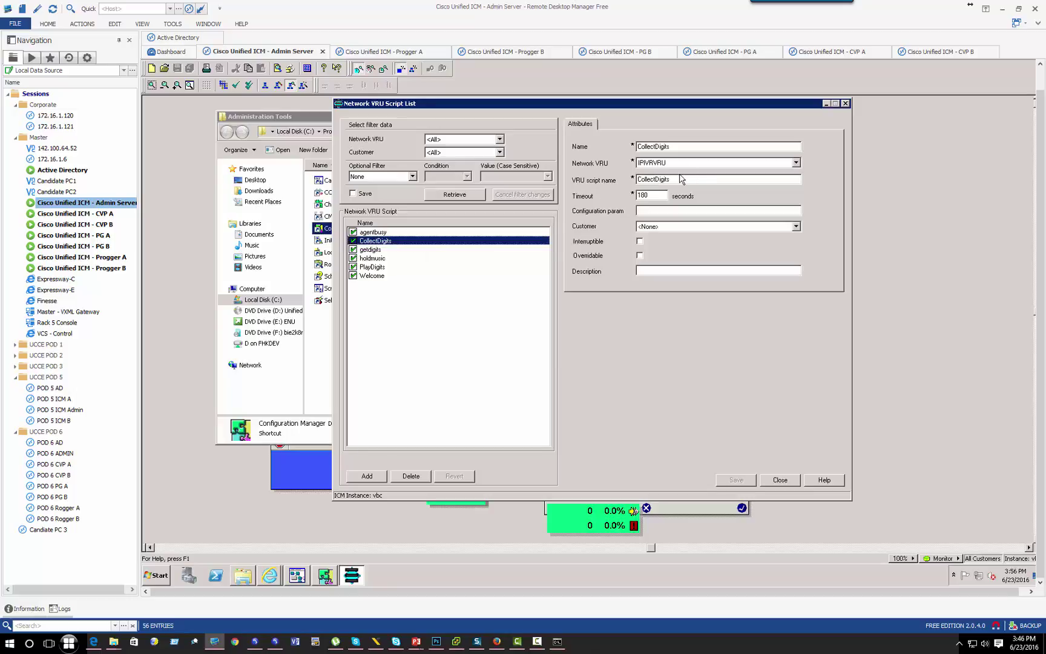
pyautogui.moveTo(679, 179); pyautogui.dragTo(631, 180)
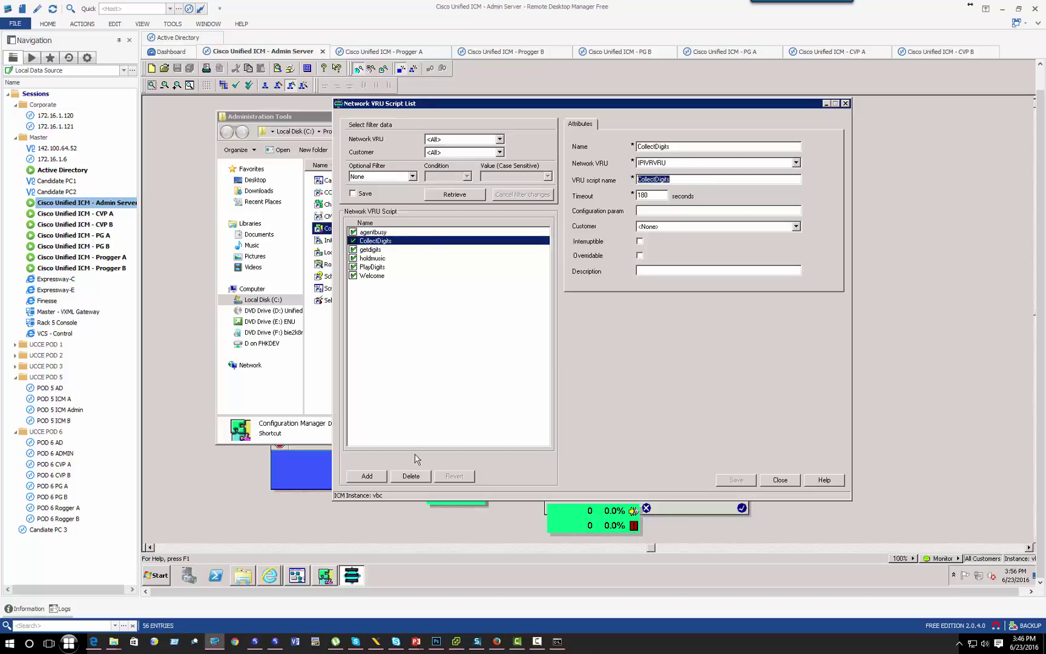
pyautogui.click(496, 641)
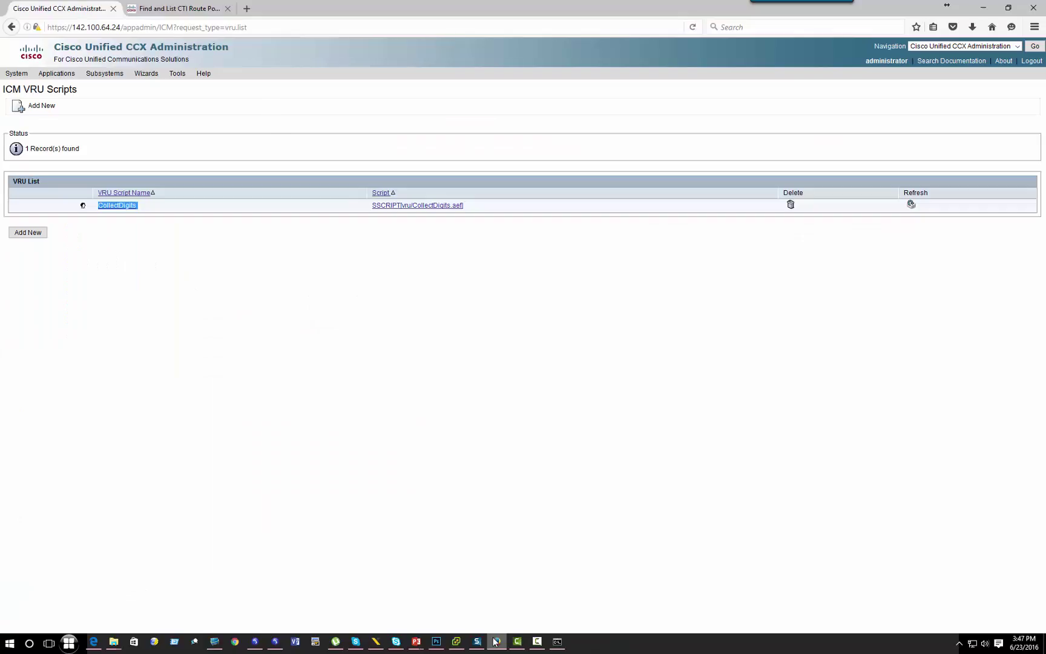
pyautogui.moveTo(144, 212); pyautogui.dragTo(100, 211)
# Step: Bring up the Cisco Finesse agent desktop in the remote admin session
pyautogui.click(214, 641)
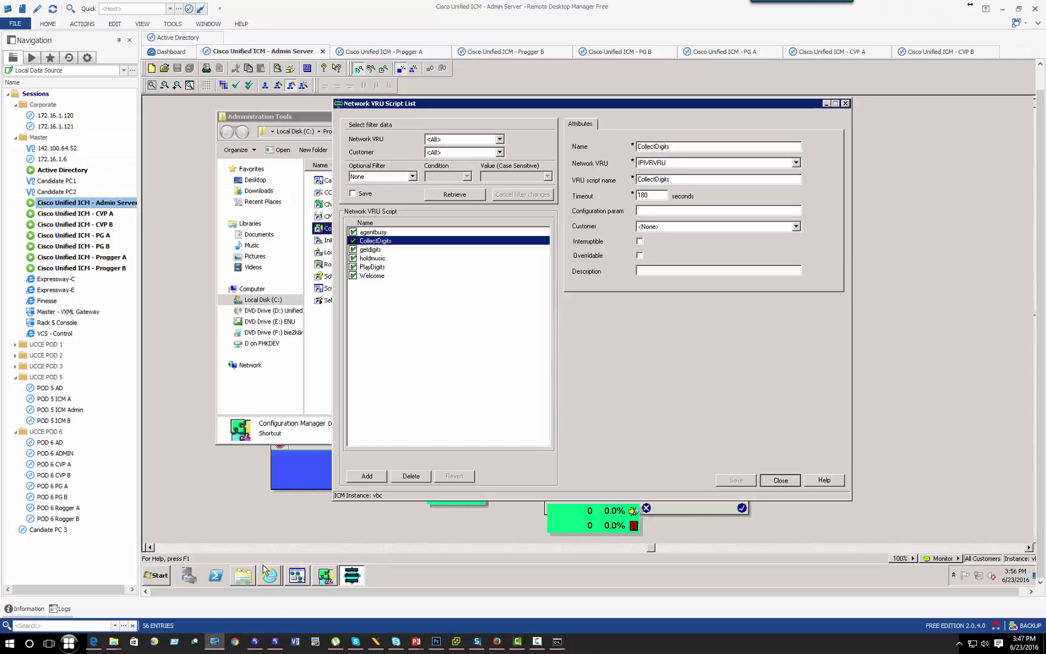
pyautogui.moveTo(269, 574)
pyautogui.click(273, 548)
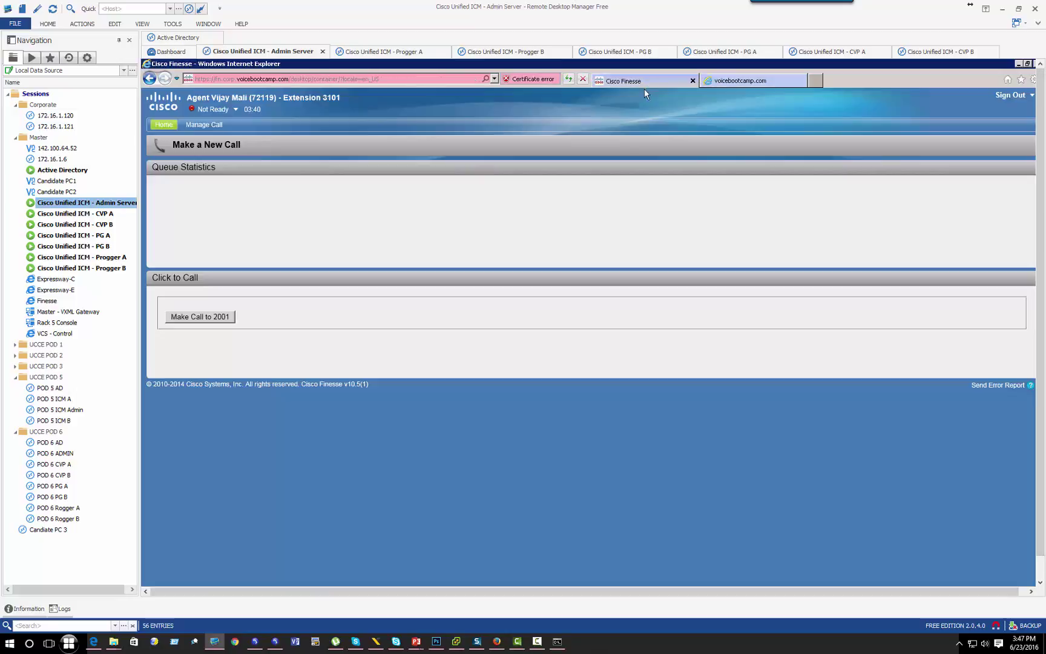
# Step: Set the Finesse agent to Ready and dial a test call from softphone 4001
pyautogui.click(211, 109)
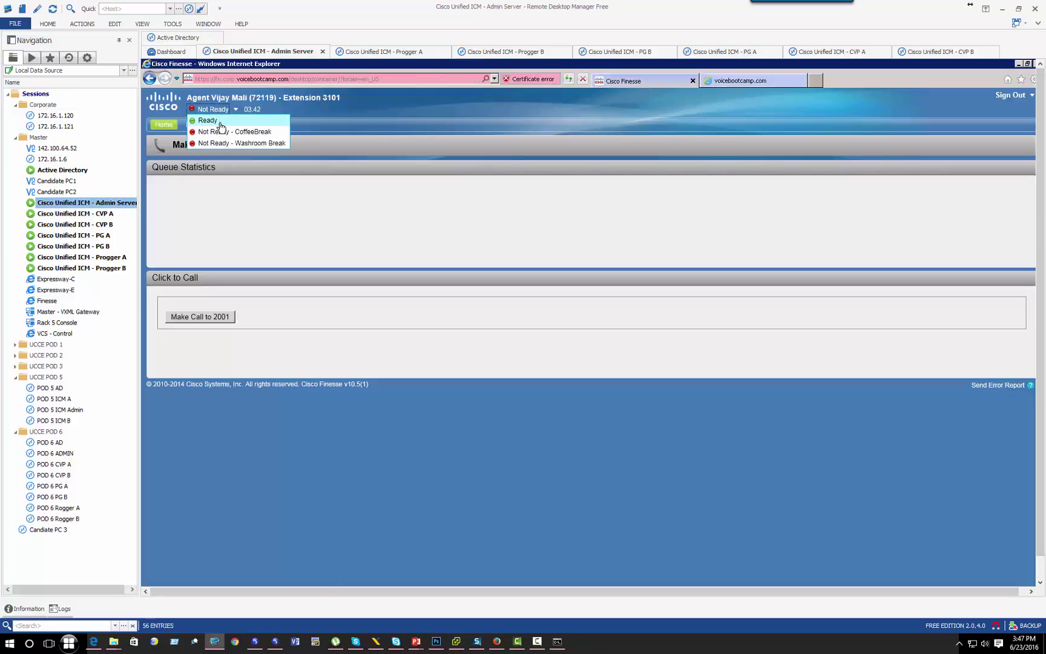
pyautogui.click(205, 120)
pyautogui.click(275, 641)
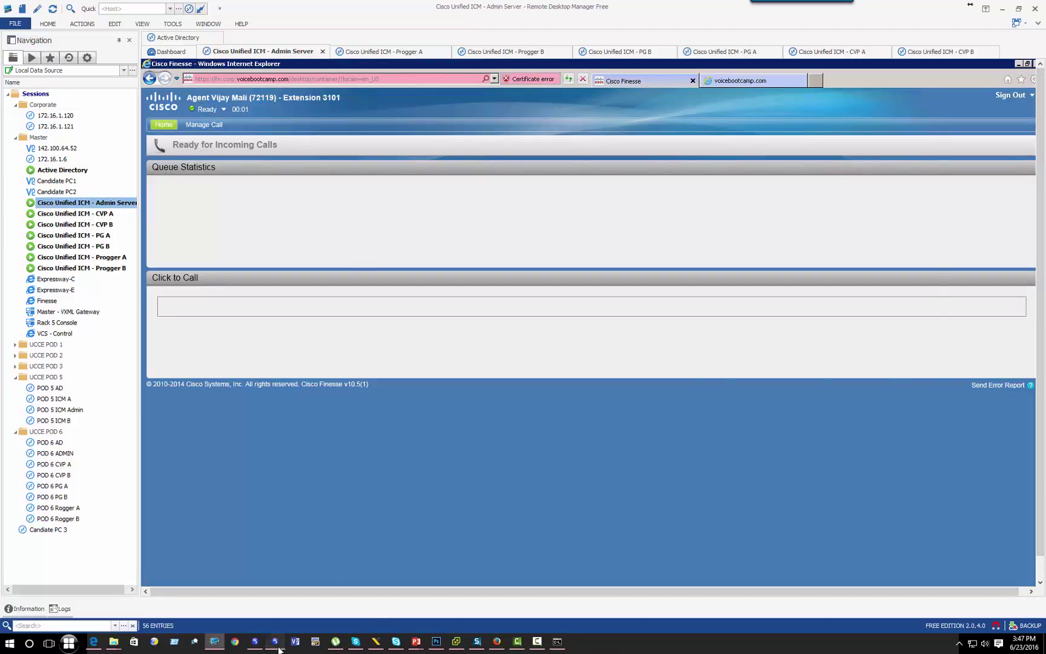
pyautogui.click(716, 261)
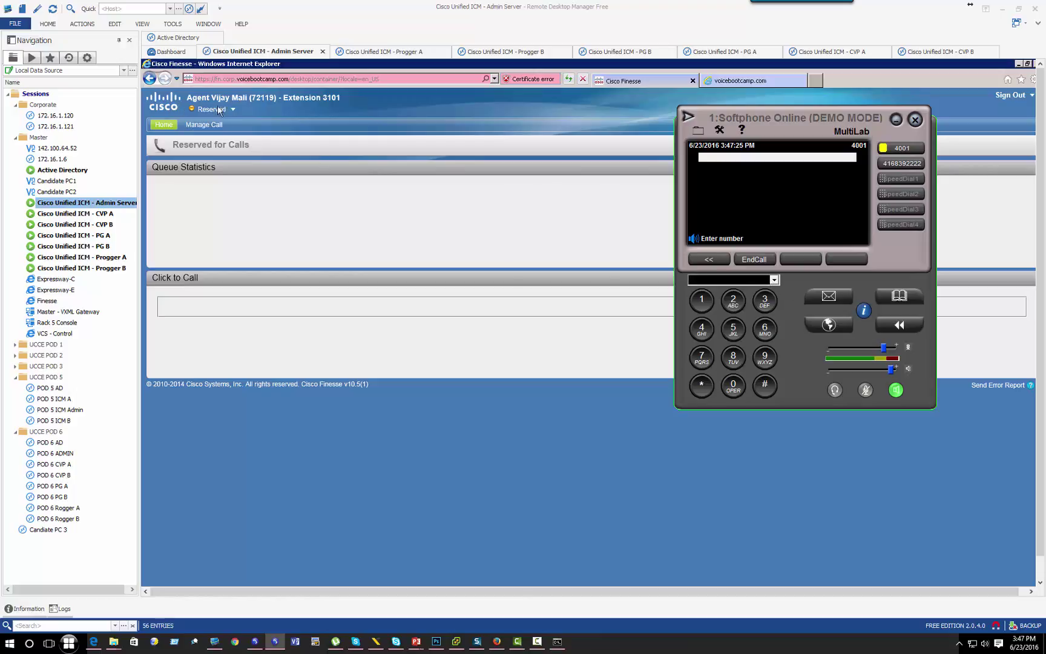
# Step: End the test call ringing on extension 3101 and minimize Finesse
pyautogui.click(254, 647)
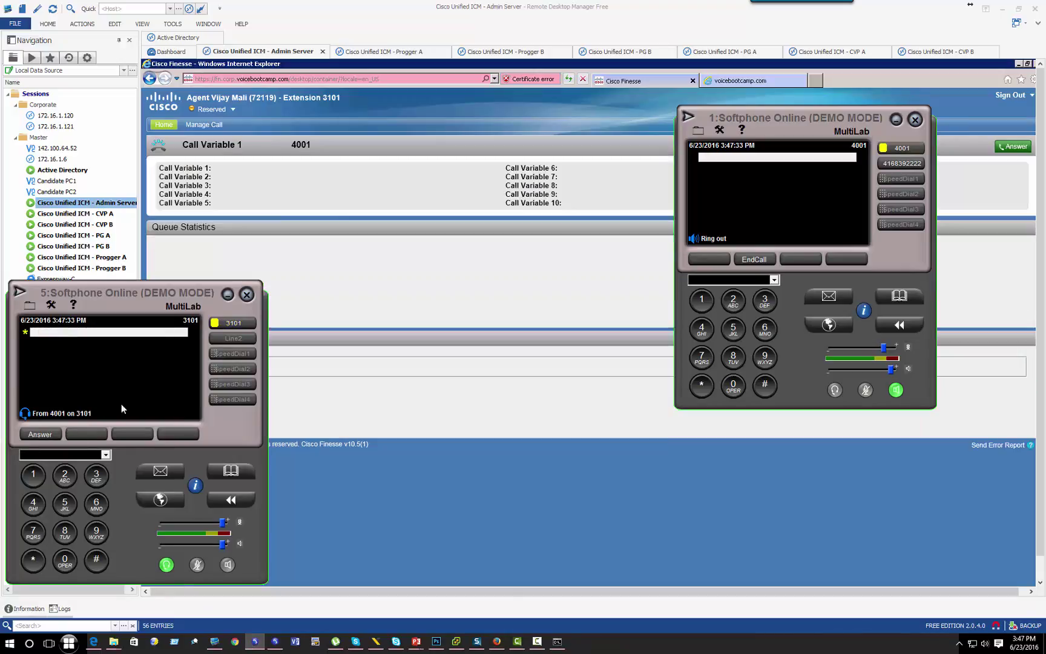
pyautogui.click(759, 257)
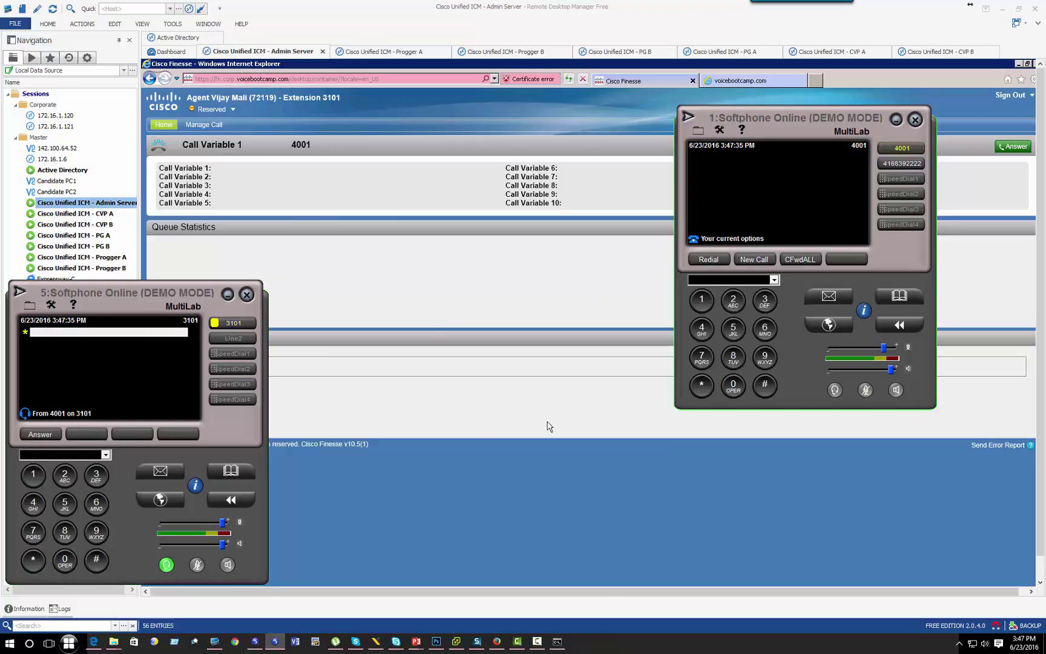
pyautogui.click(483, 426)
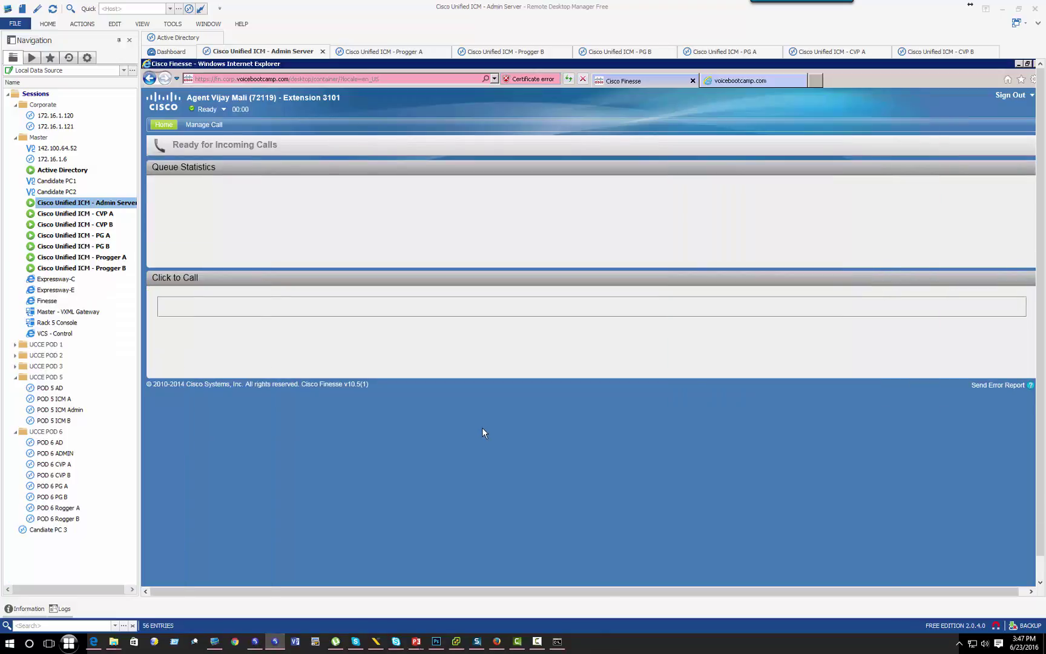
pyautogui.click(1018, 62)
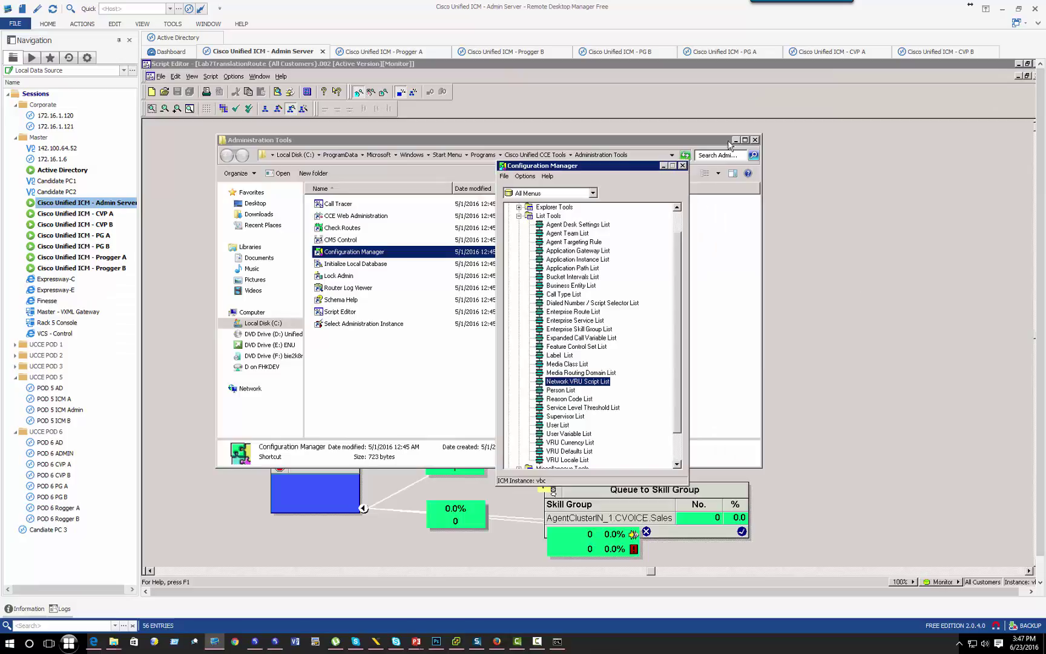